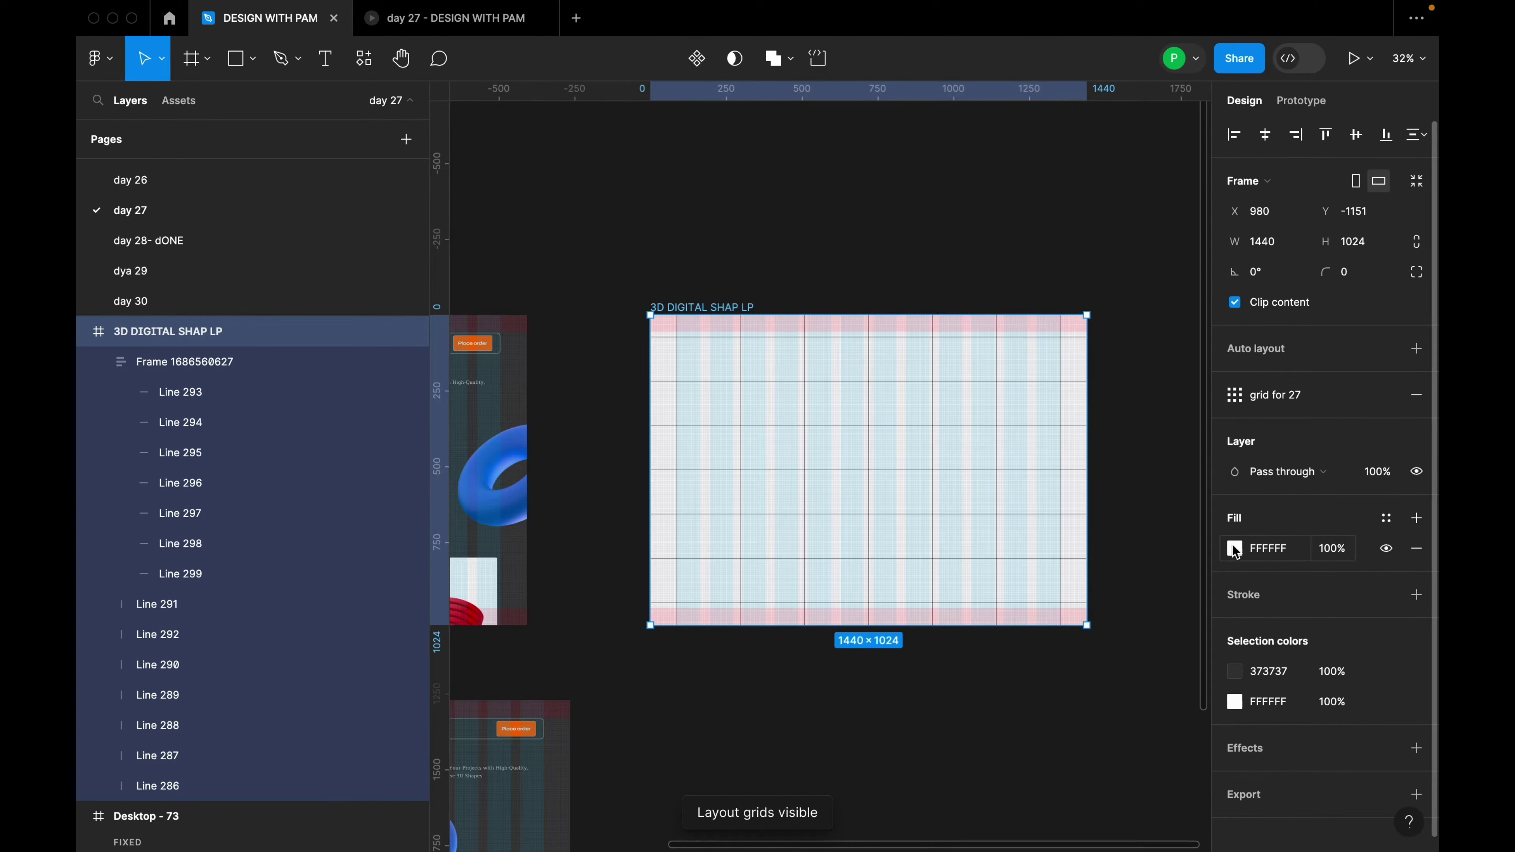
Open the fill colour picker of the 3D DIGITAL SHAP LP frame
{"action": "left_click", "coordinate": [1236, 549]}
Sample the dark 2E2E2E background with the eyedropper and apply it as the frame fill
{"action": "left_click", "coordinate": [1012, 625]}
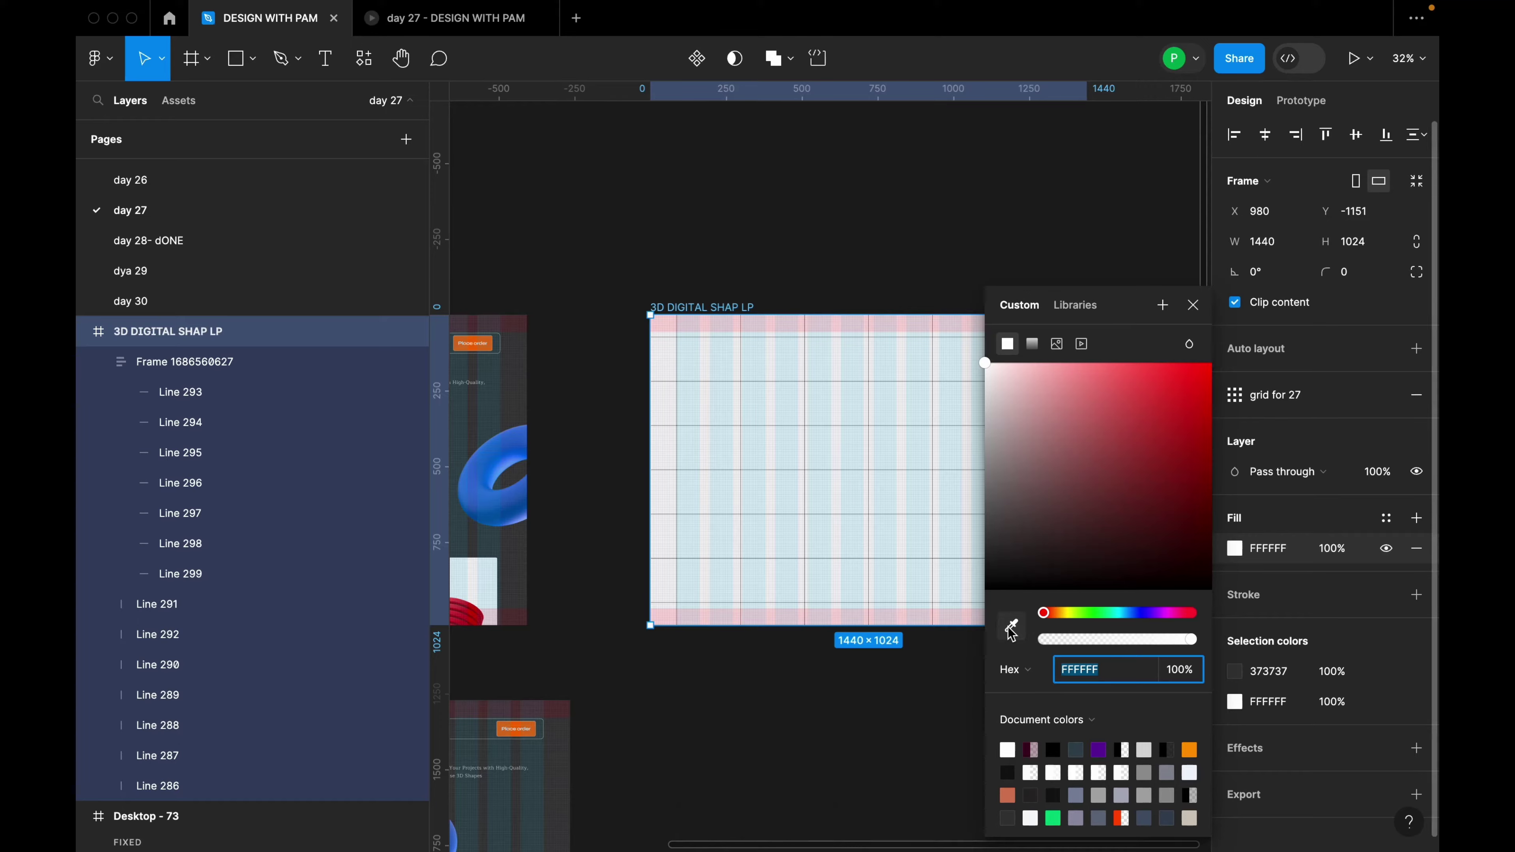
{"action": "left_click", "coordinate": [1120, 174]}
{"action": "left_click", "coordinate": [686, 276]}
{"action": "left_click", "coordinate": [751, 313]}
{"action": "scroll", "coordinate": [1015, 311], "scroll_direction": "down", "scroll_amount": 2}
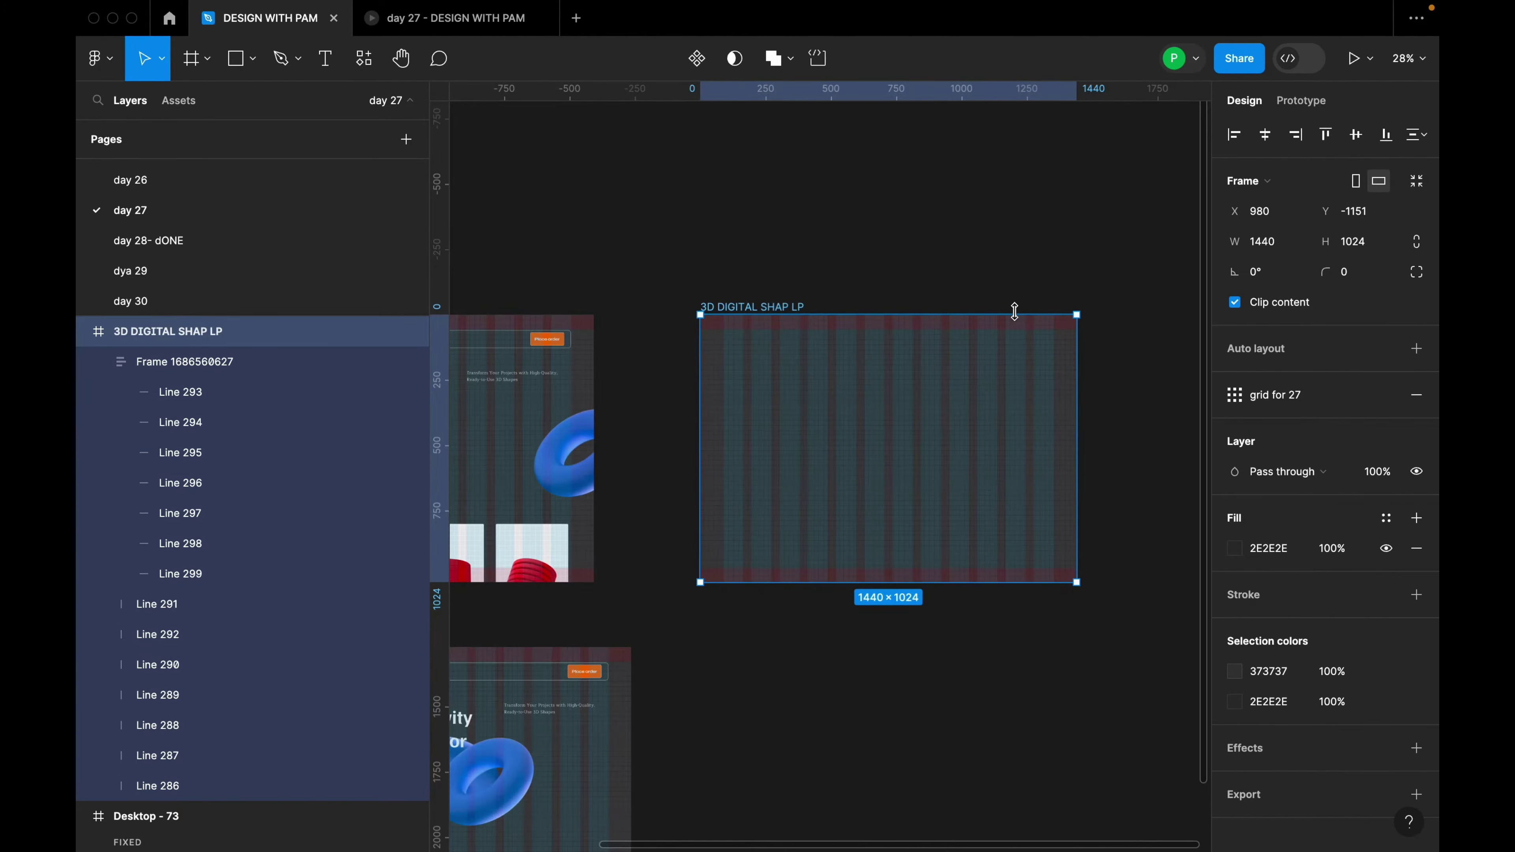
Check the finished landing page prototype for reference, then return to the design file
{"action": "left_click", "coordinate": [518, 18]}
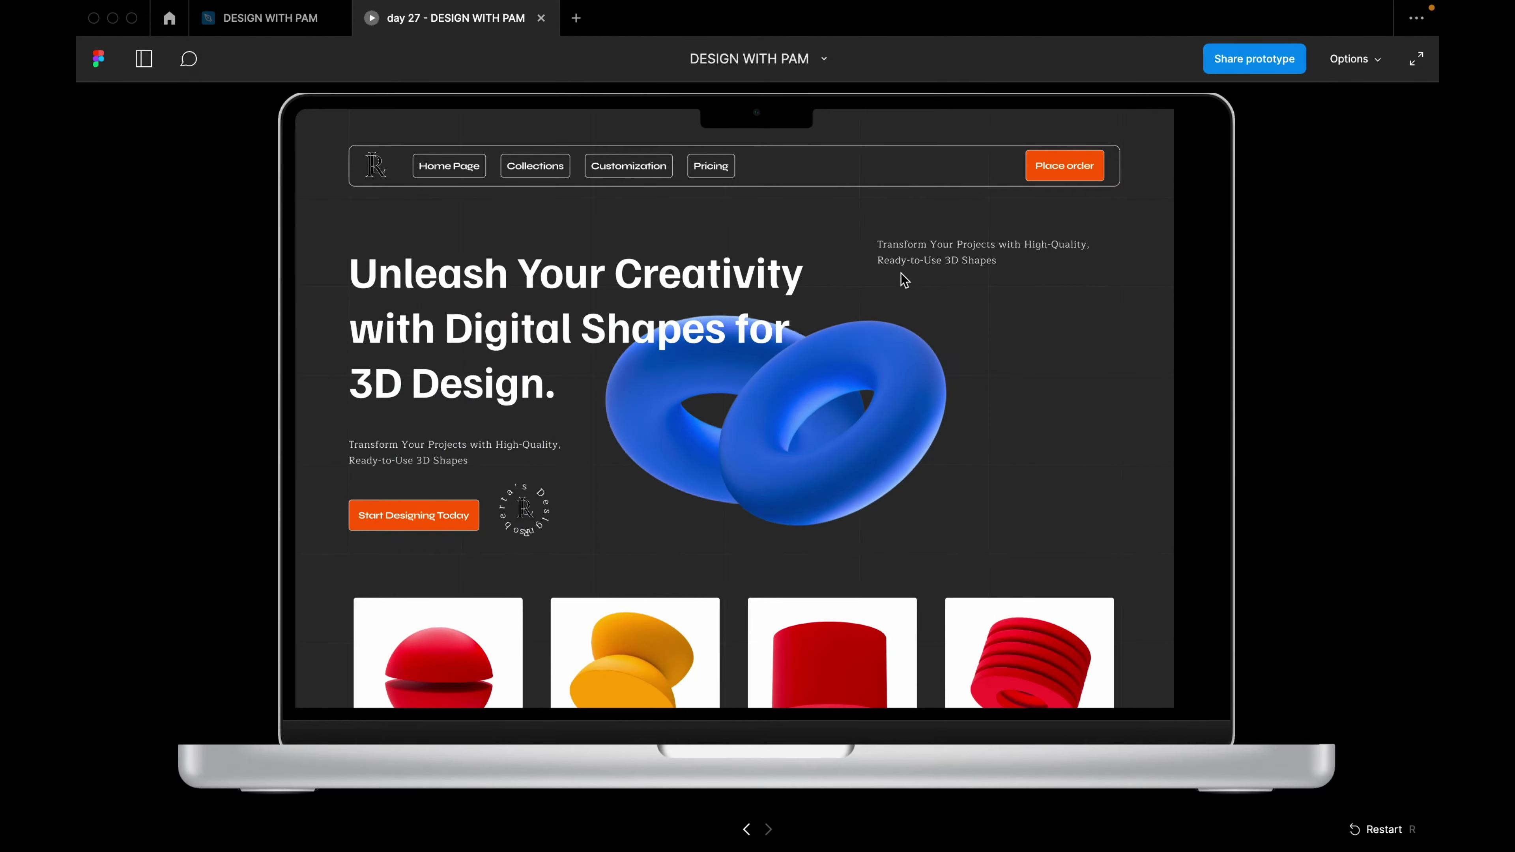
{"action": "left_click", "coordinate": [284, 23]}
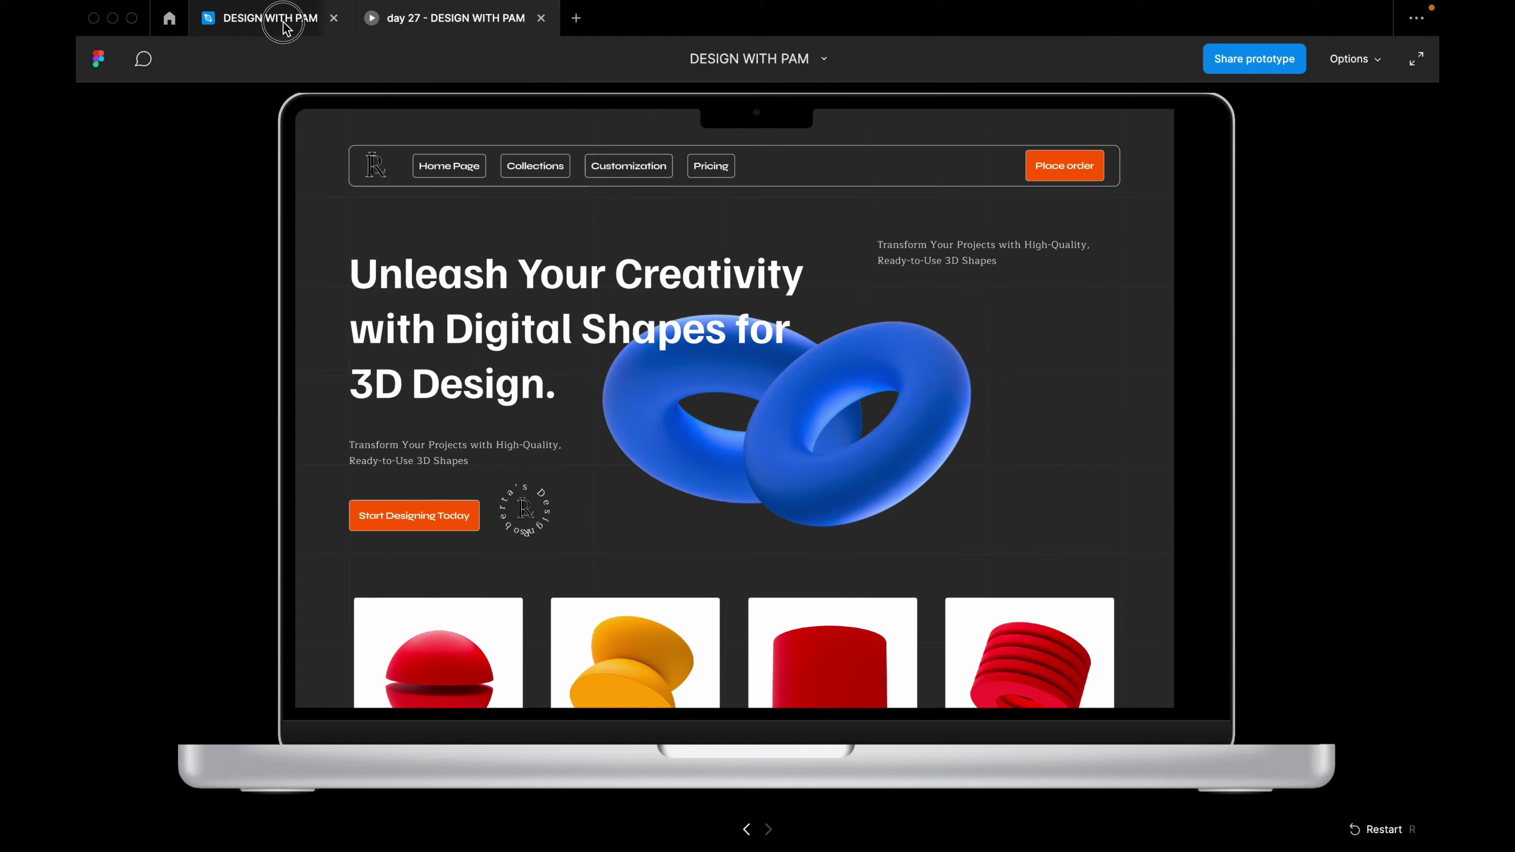
{"action": "scroll", "coordinate": [950, 199], "scroll_direction": "down", "scroll_amount": 3}
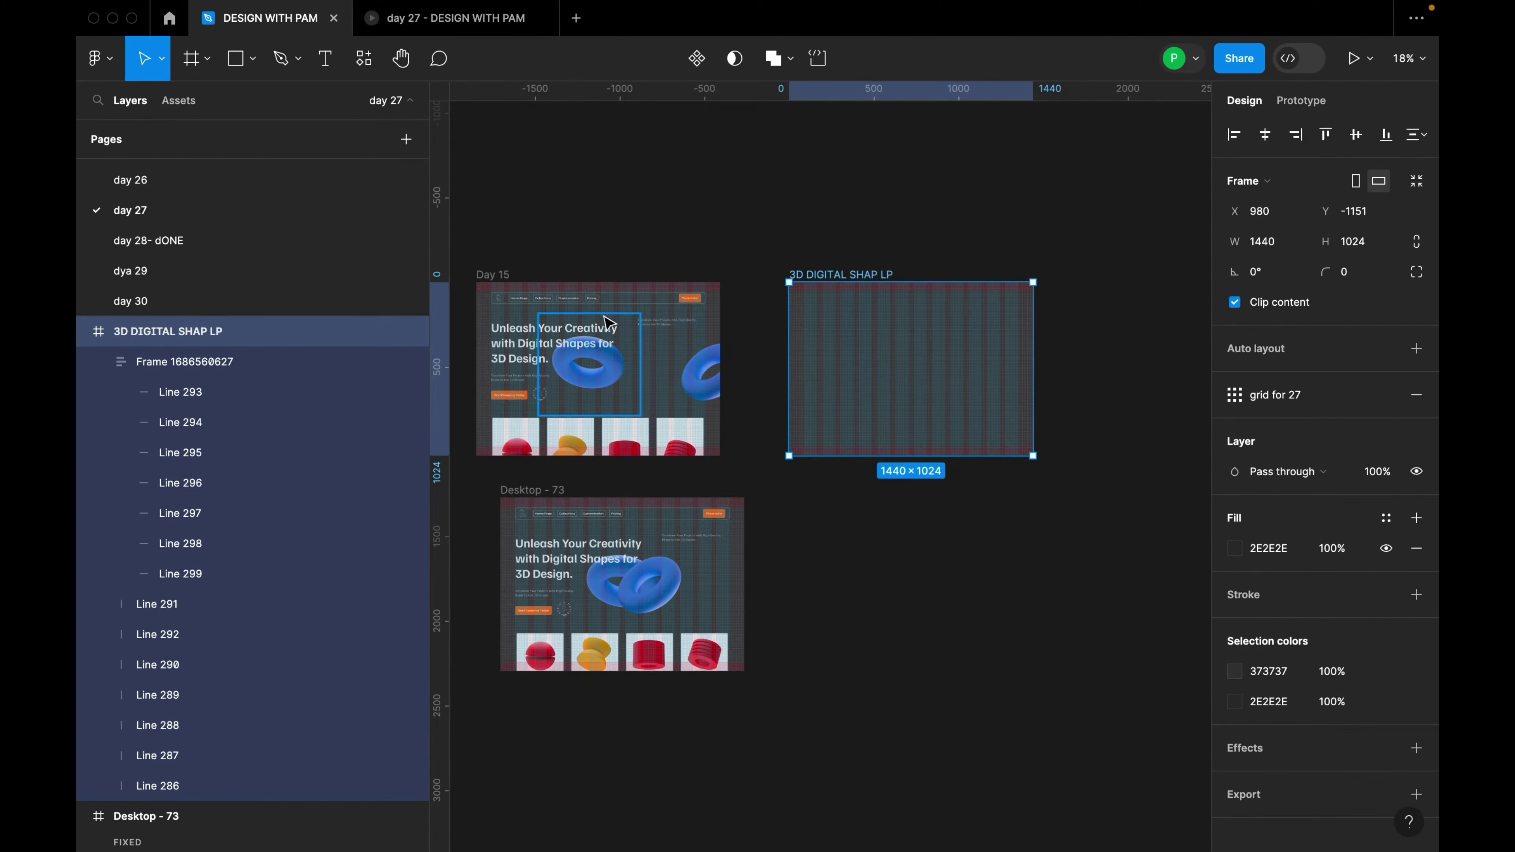
{"action": "scroll", "coordinate": [606, 322], "scroll_direction": "up", "scroll_amount": 1}
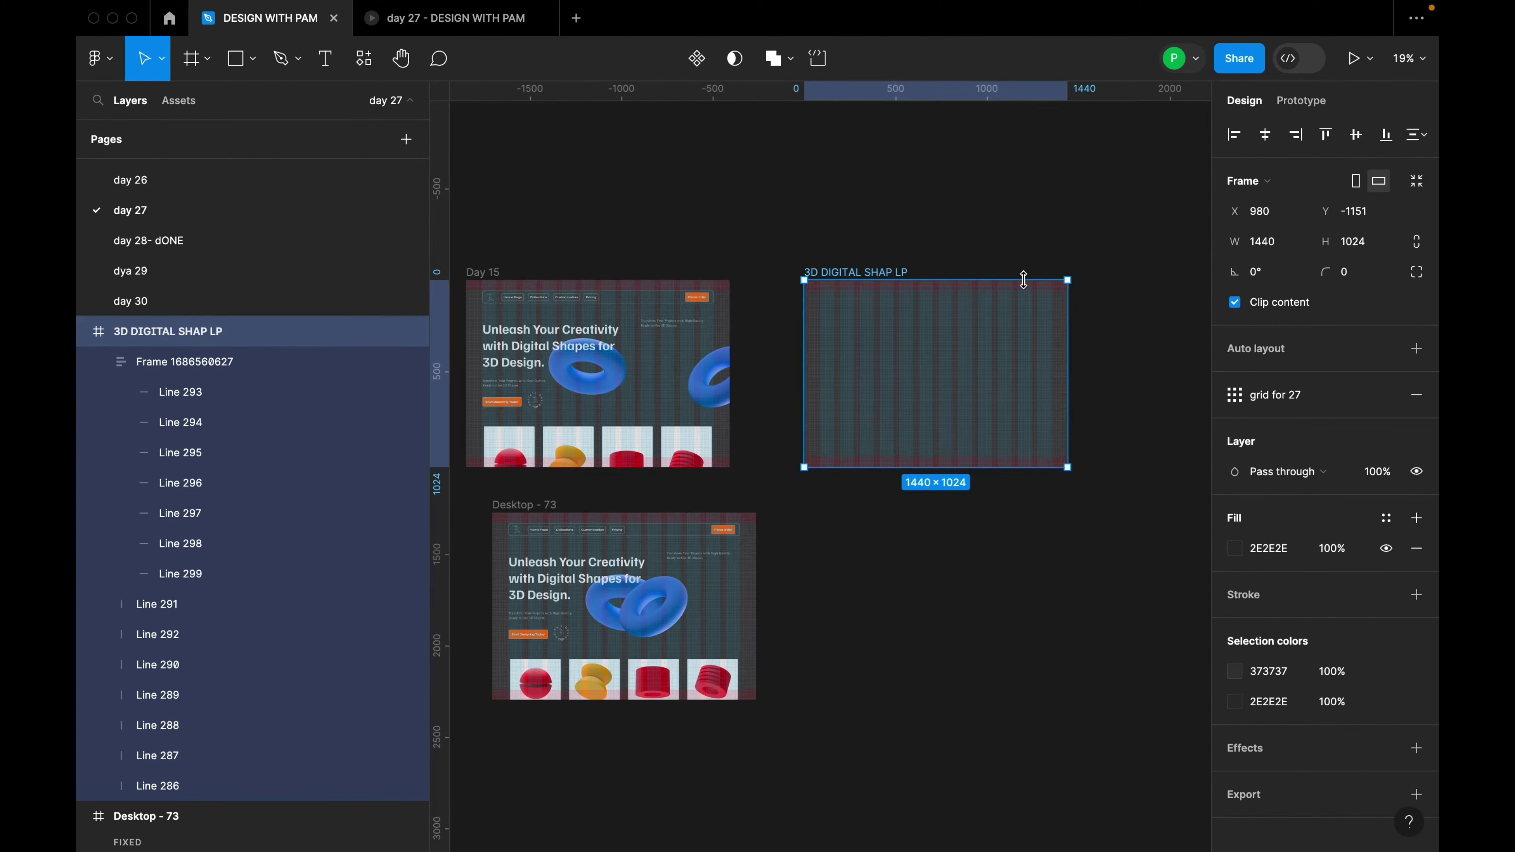
{"action": "scroll", "coordinate": [1024, 280], "scroll_direction": "up", "scroll_amount": 4}
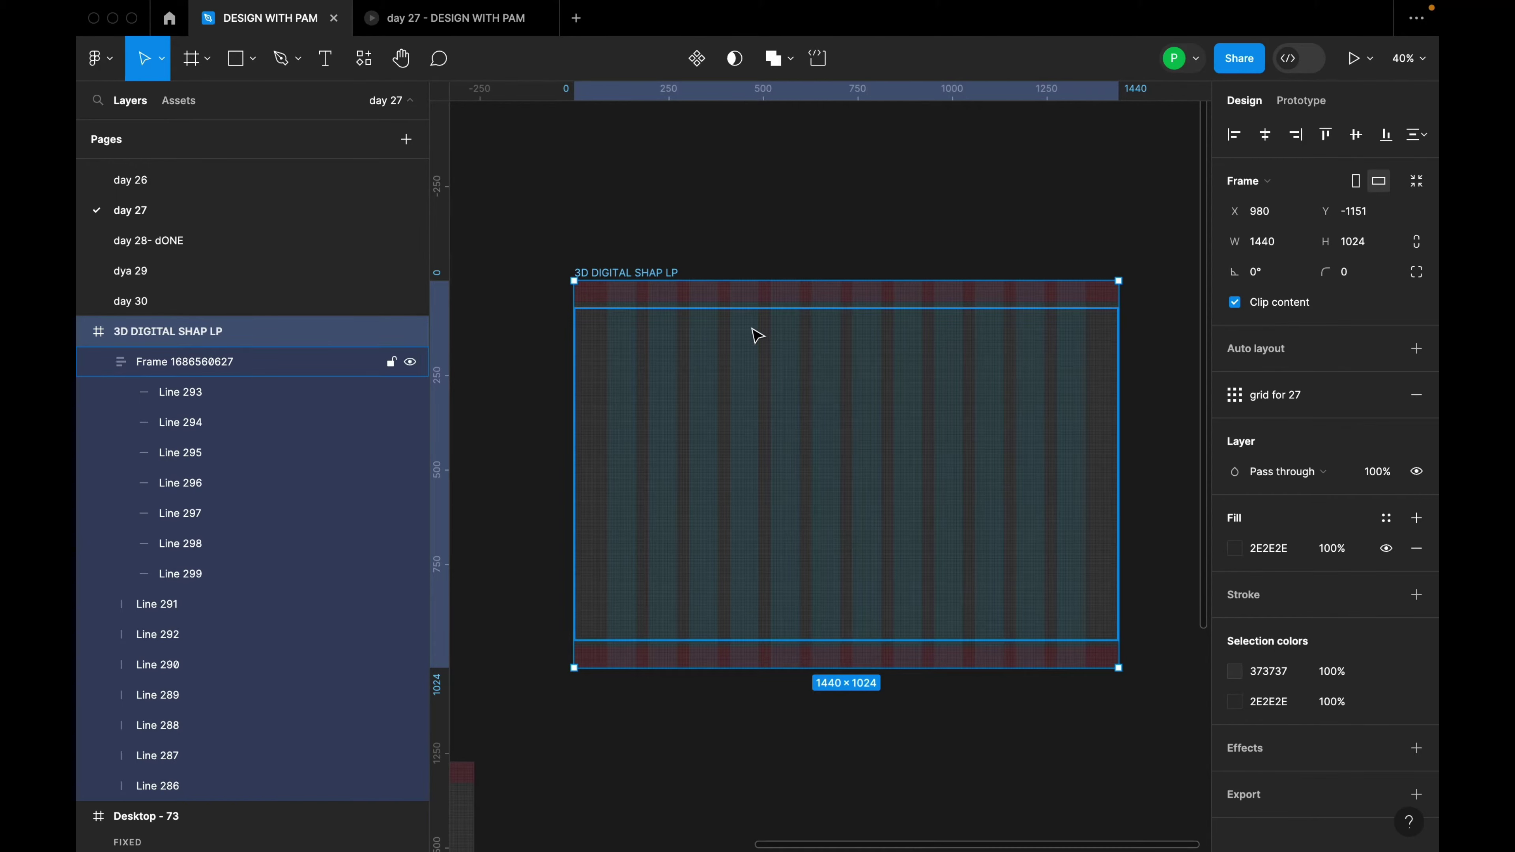
Draw a navbar frame across the page top and set its width to 1264
{"action": "key", "text": "f"}
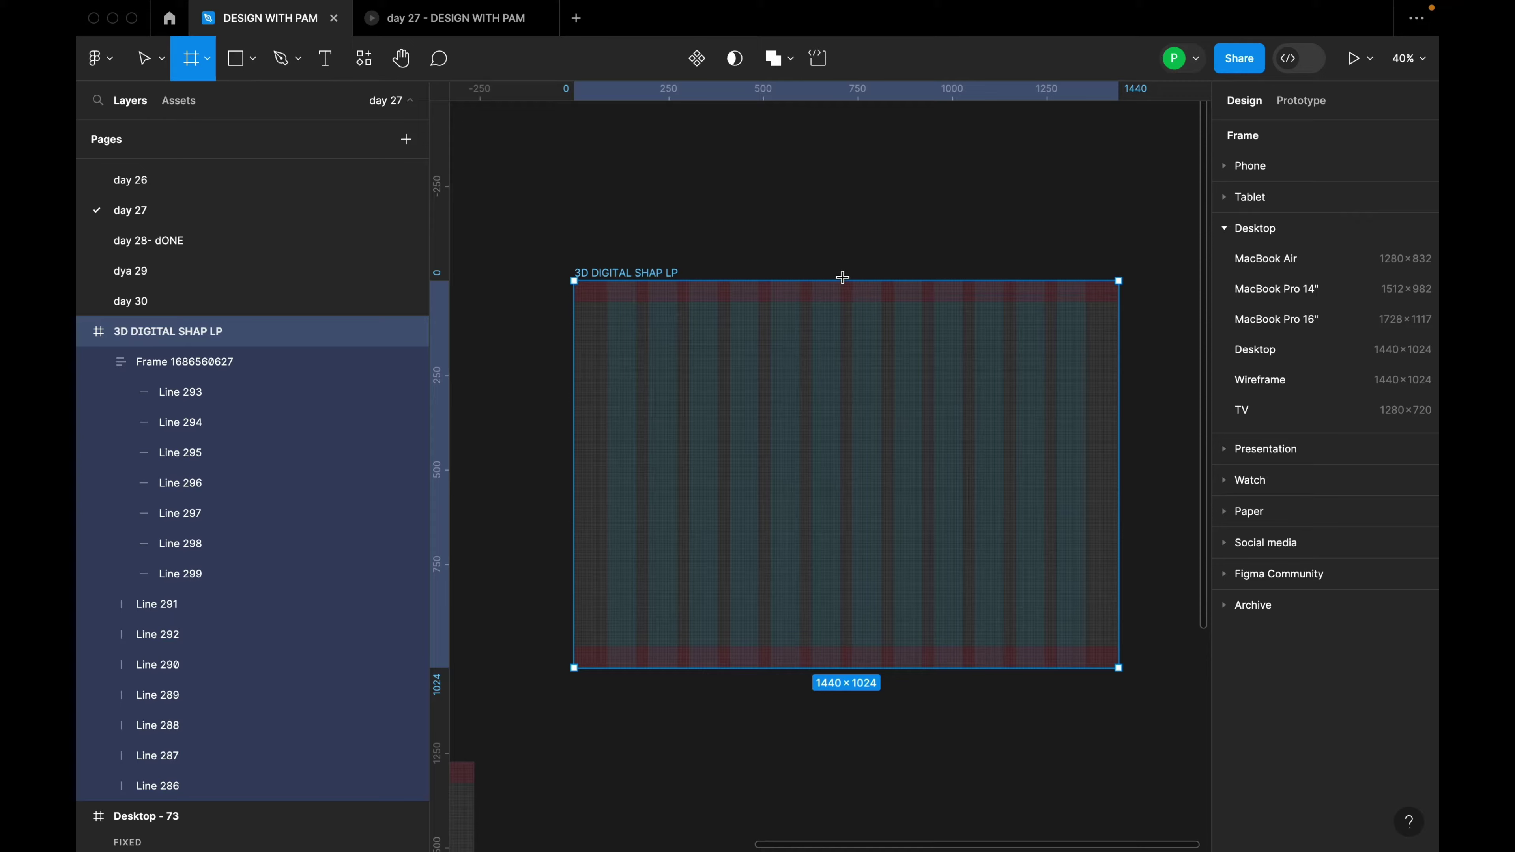
{"action": "scroll", "coordinate": [665, 303], "scroll_direction": "up", "scroll_amount": 3}
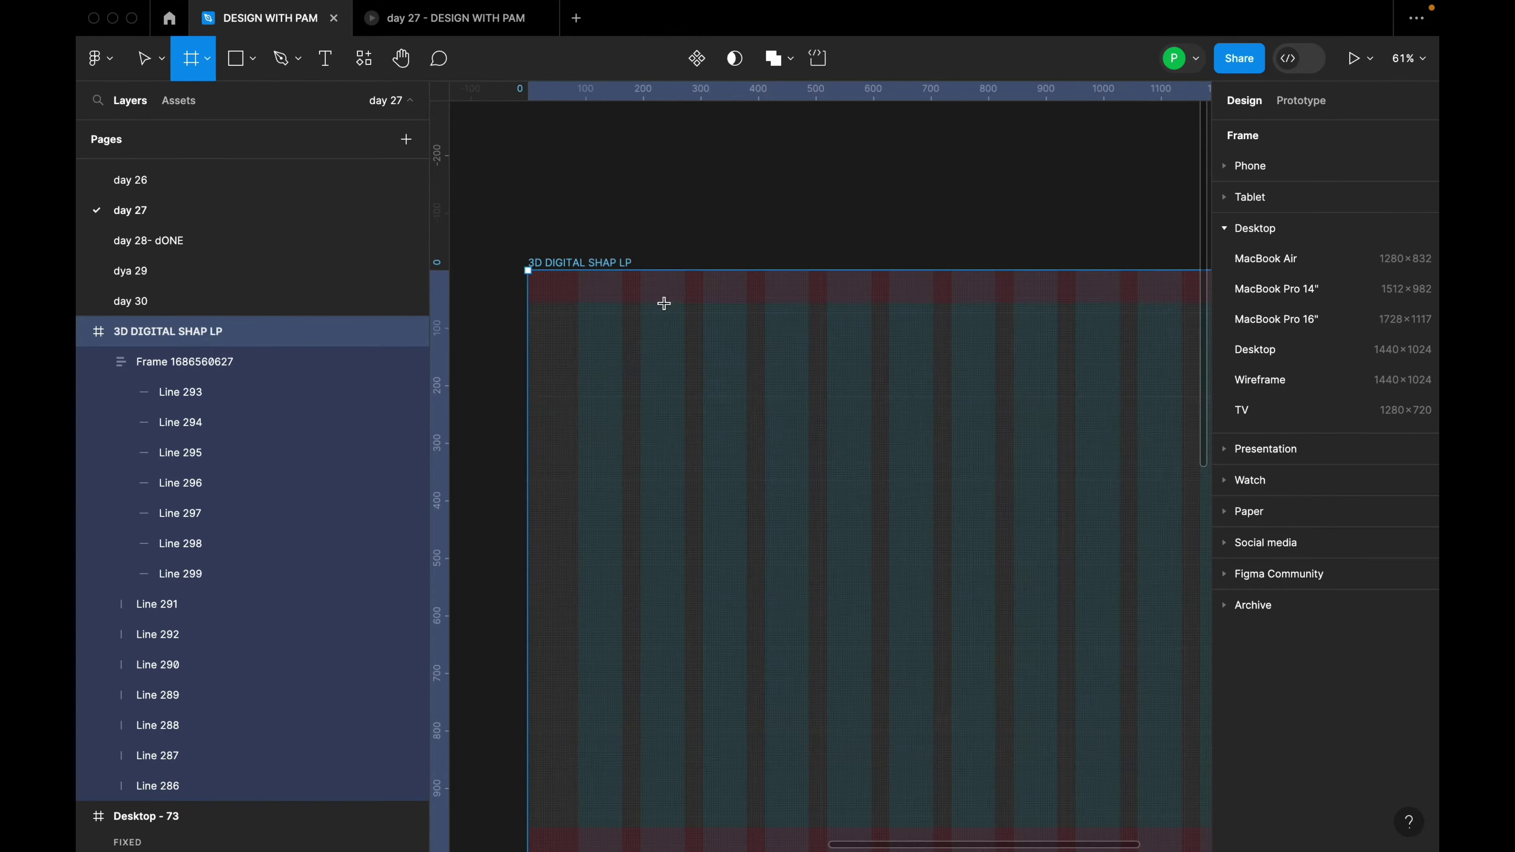
{"action": "left_click_drag", "start_coordinate": [583, 288], "coordinate": [1191, 335]}
{"action": "left_click", "coordinate": [1287, 243]}
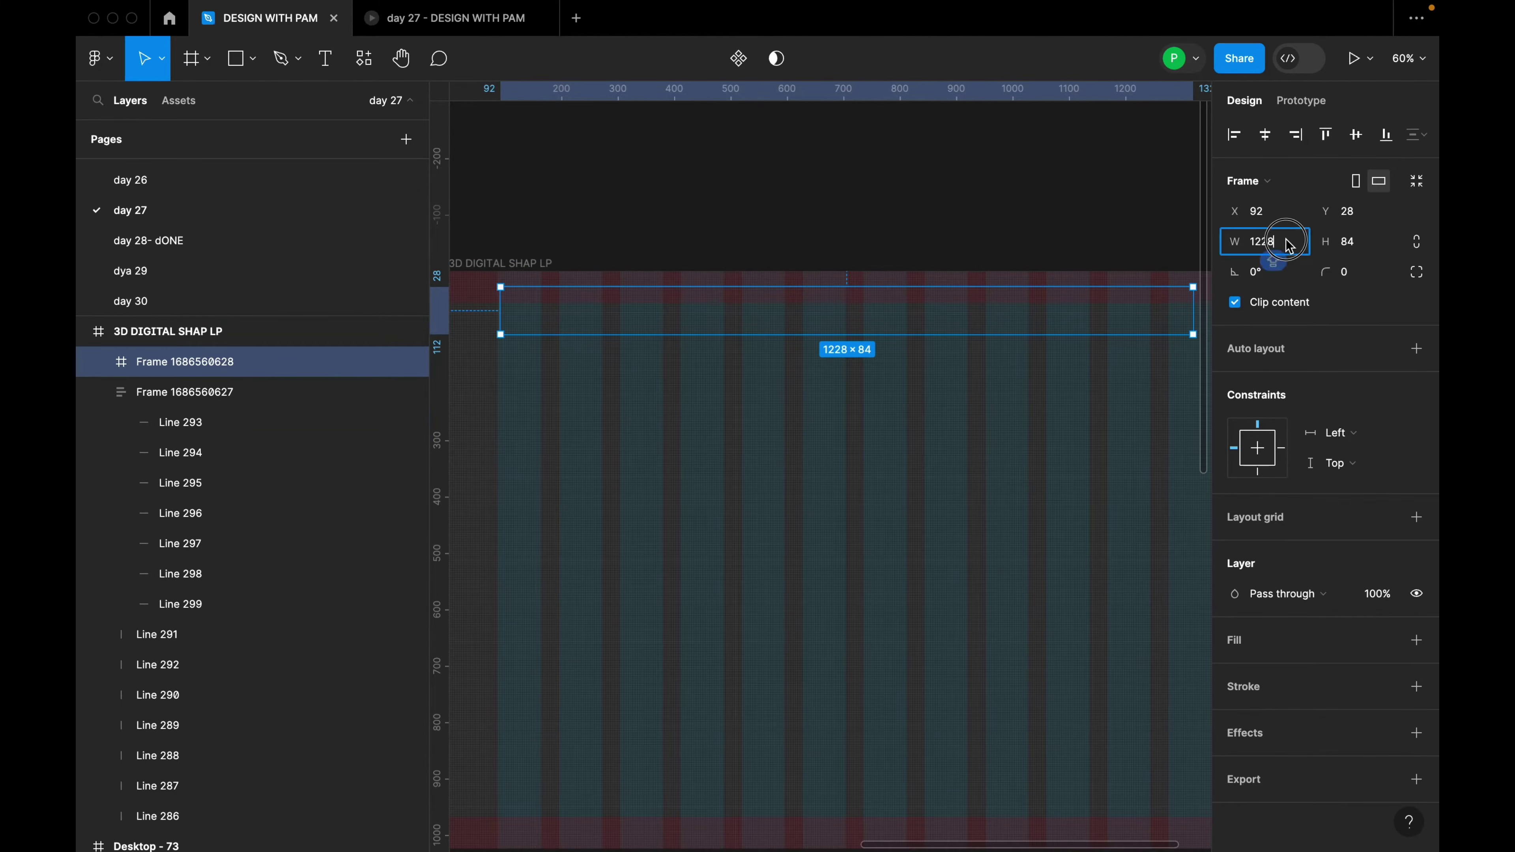
{"action": "type", "text": "1264"}
{"action": "key", "text": "Return"}
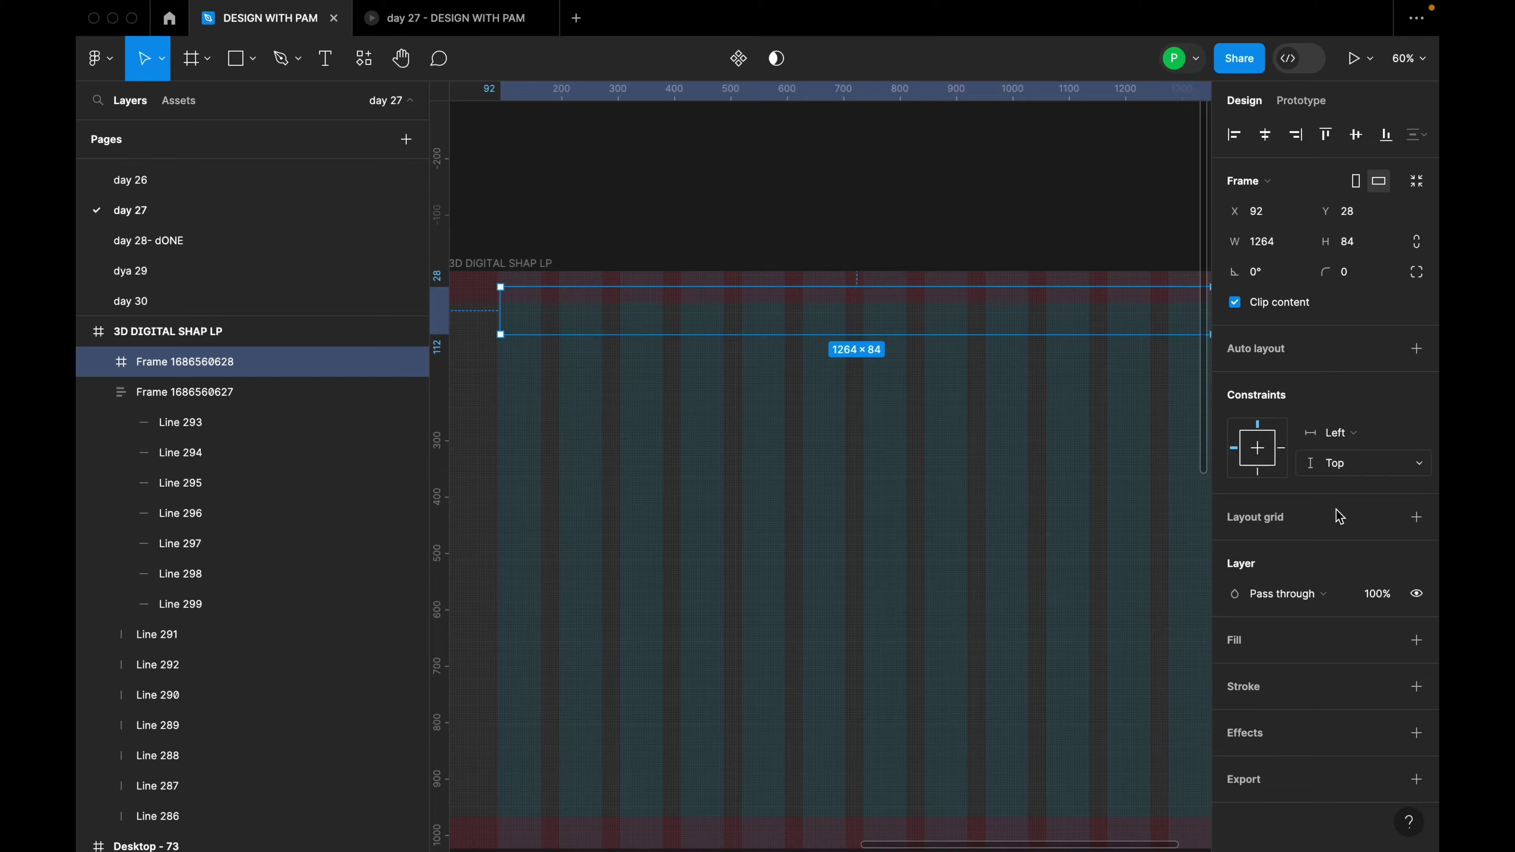
Add a fill to the navbar and position it horizontally centred near the page top
{"action": "left_click", "coordinate": [1417, 641]}
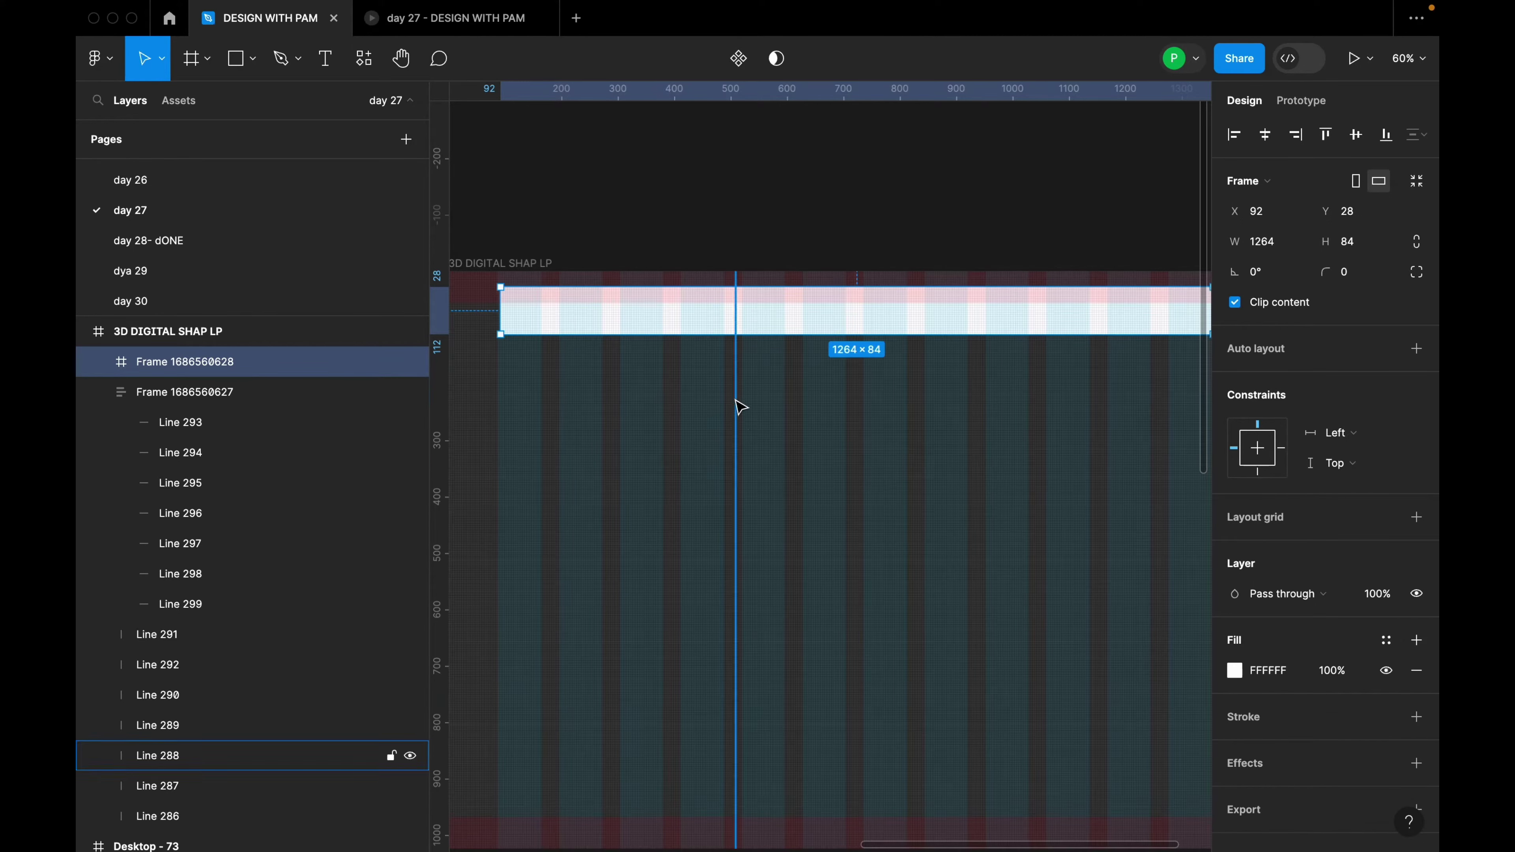
{"action": "scroll", "coordinate": [741, 399], "scroll_direction": "down", "scroll_amount": 2}
{"action": "left_click_drag", "start_coordinate": [859, 338], "coordinate": [871, 354]}
{"action": "left_click", "coordinate": [1264, 134]}
{"action": "scroll", "coordinate": [970, 355], "scroll_direction": "up", "scroll_amount": 5}
{"action": "mouse_move", "coordinate": [959, 303]}
{"action": "left_mouse_down"}
{"action": "mouse_move", "coordinate": [964, 318]}
{"action": "mouse_move", "coordinate": [962, 297]}
{"action": "left_mouse_up"}
{"action": "scroll", "coordinate": [961, 297], "scroll_direction": "down", "scroll_amount": 2}
{"action": "scroll", "coordinate": [962, 297], "scroll_direction": "down", "scroll_amount": 5}
{"action": "key", "text": "alt"}
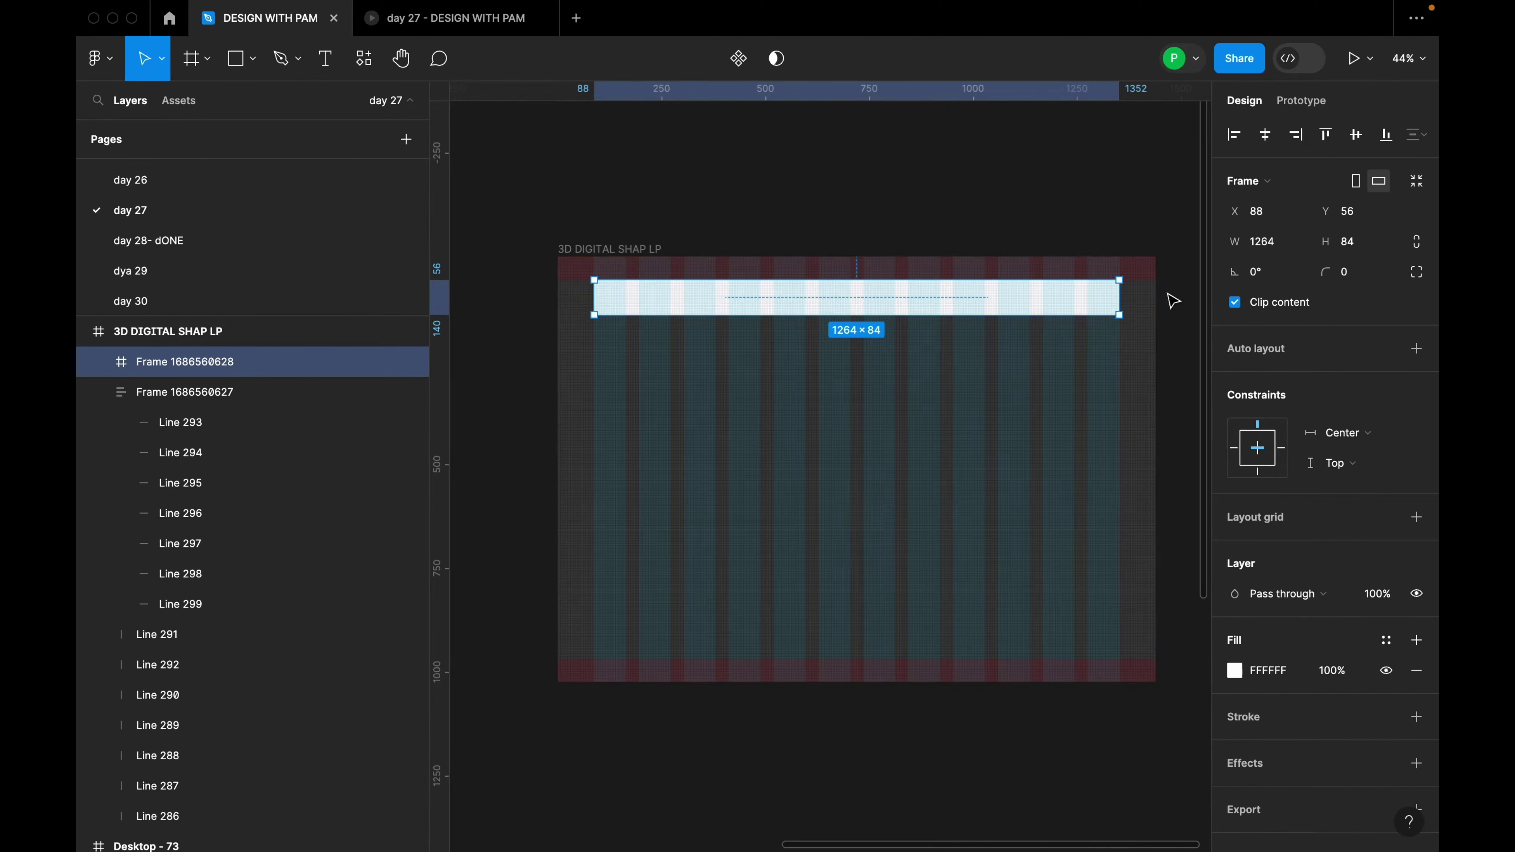
{"action": "scroll", "coordinate": [1363, 723], "scroll_direction": "down", "scroll_amount": 1}
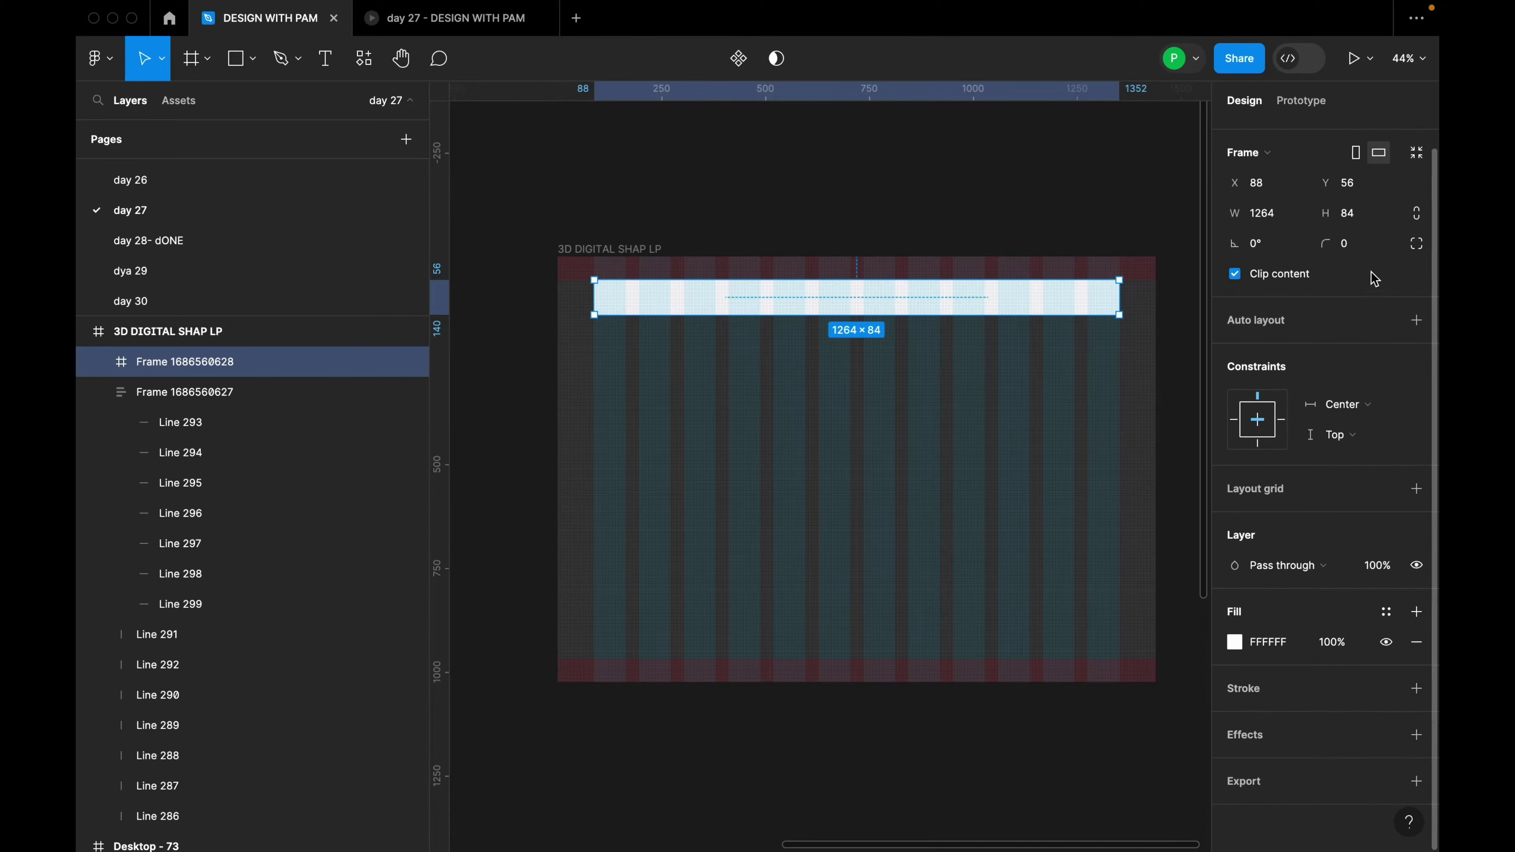
Give the navbar corner radius 10 and a CEC8BF outline, and hide its fill
{"action": "left_click", "coordinate": [1357, 250]}
{"action": "type", "text": "10"}
{"action": "key", "text": "Return"}
{"action": "left_click", "coordinate": [1417, 690]}
{"action": "left_click", "coordinate": [1291, 720]}
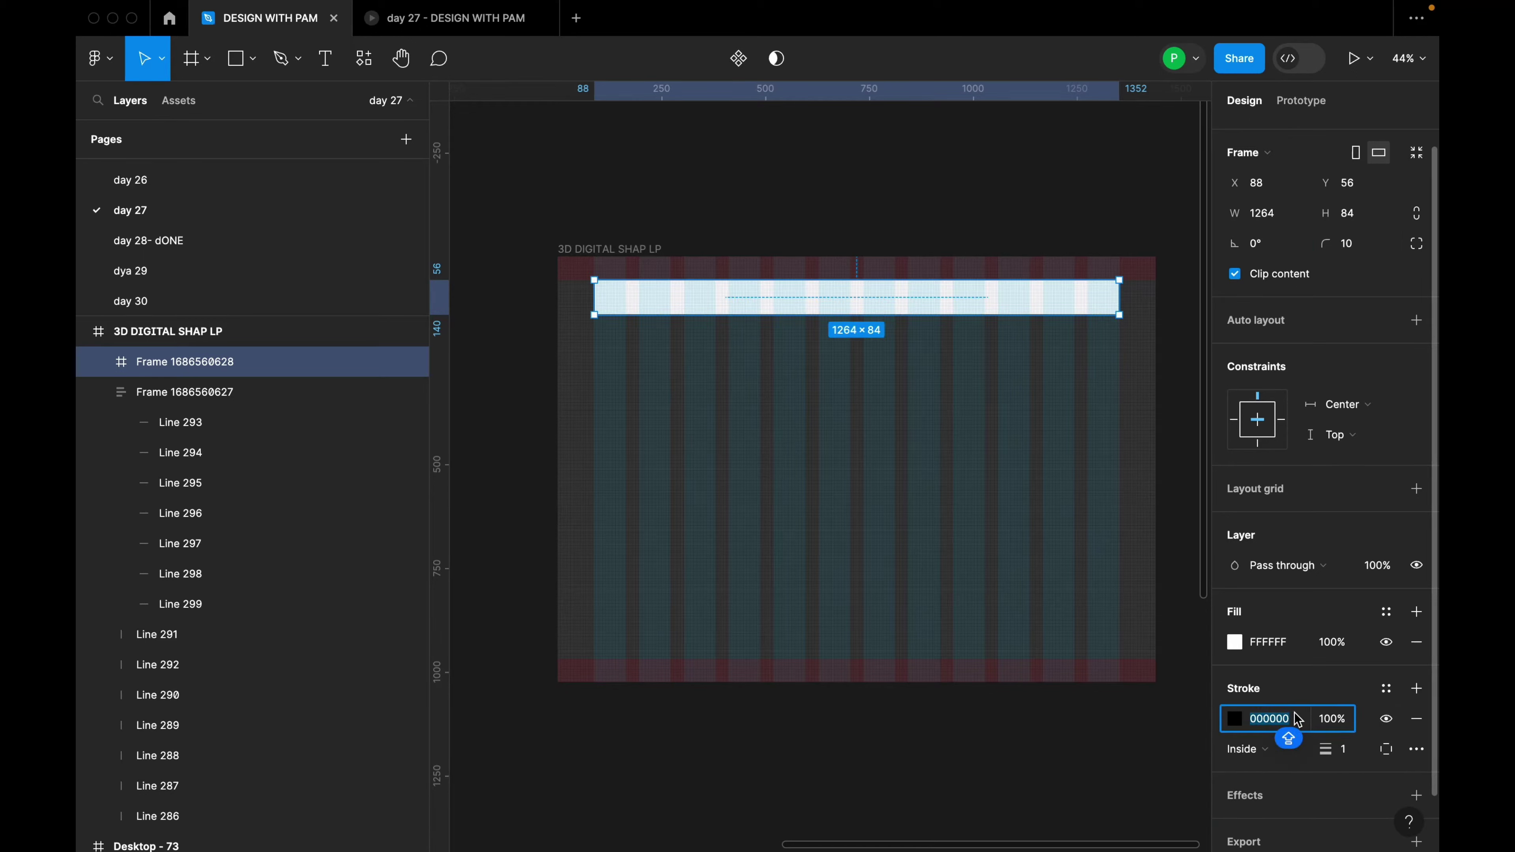
{"action": "type", "text": "C"}
{"action": "type", "text": "EV"}
{"action": "type", "text": "8"}
{"action": "type", "text": "BF"}
{"action": "key", "text": "Return"}
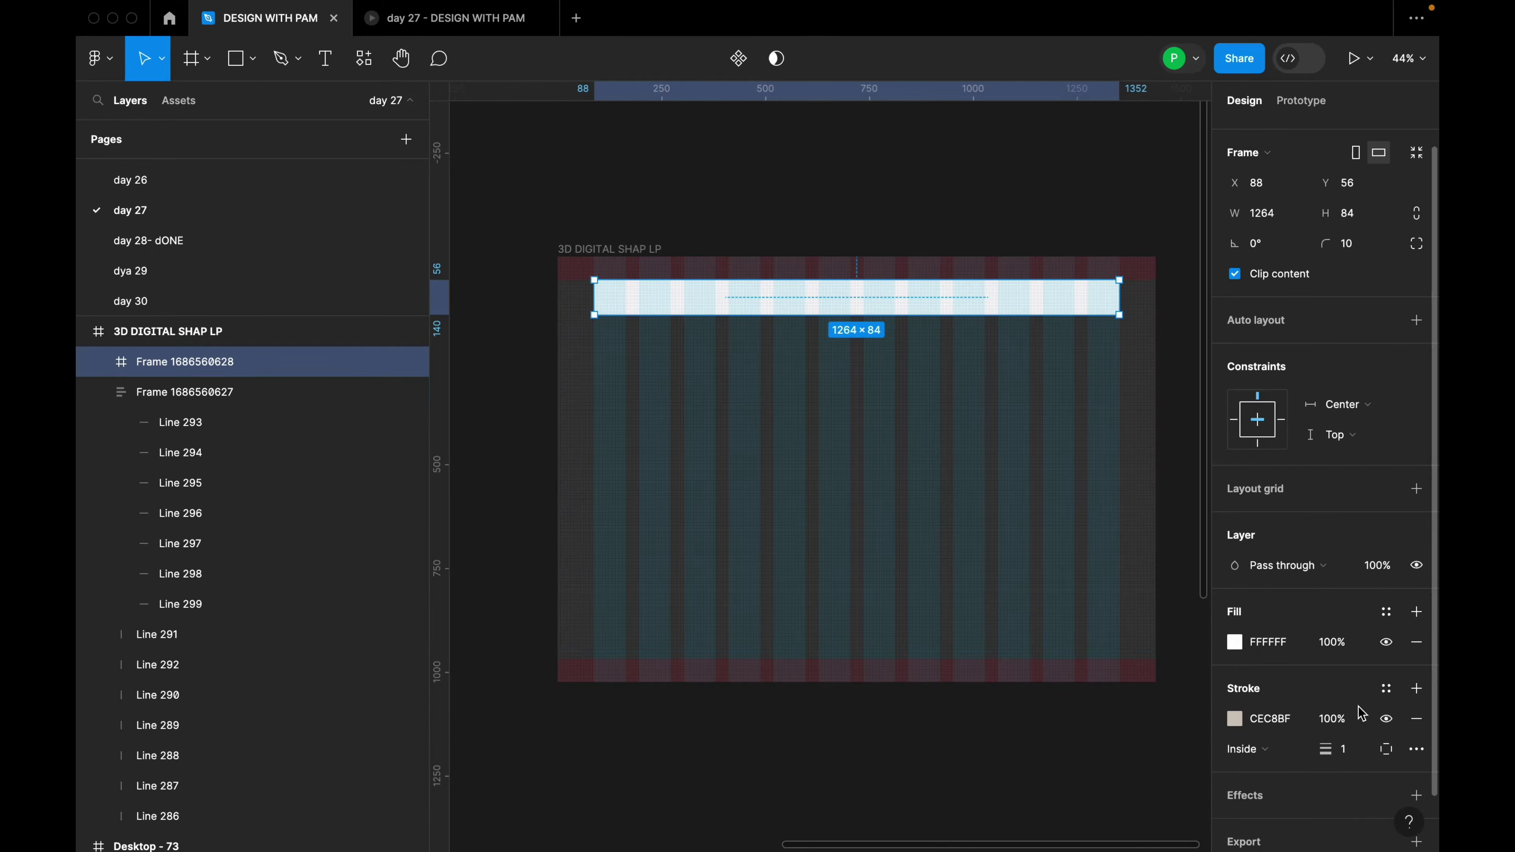
{"action": "left_click", "coordinate": [1386, 642]}
Hide the layout grid on the 3D DIGITAL SHAP LP frame
{"action": "left_click", "coordinate": [1173, 391]}
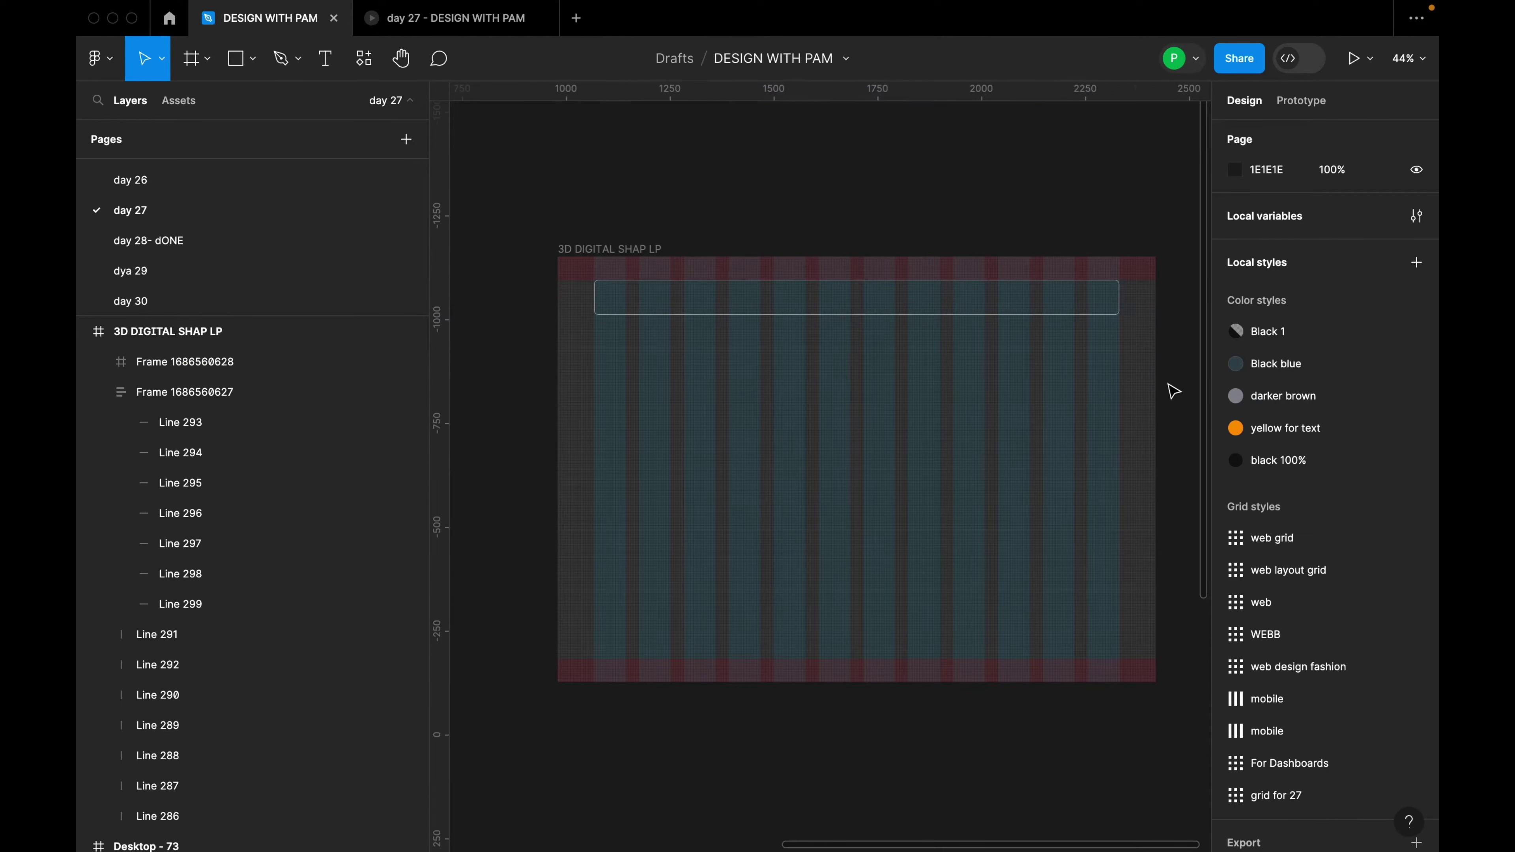
{"action": "scroll", "coordinate": [1163, 325], "scroll_direction": "up", "scroll_amount": 3}
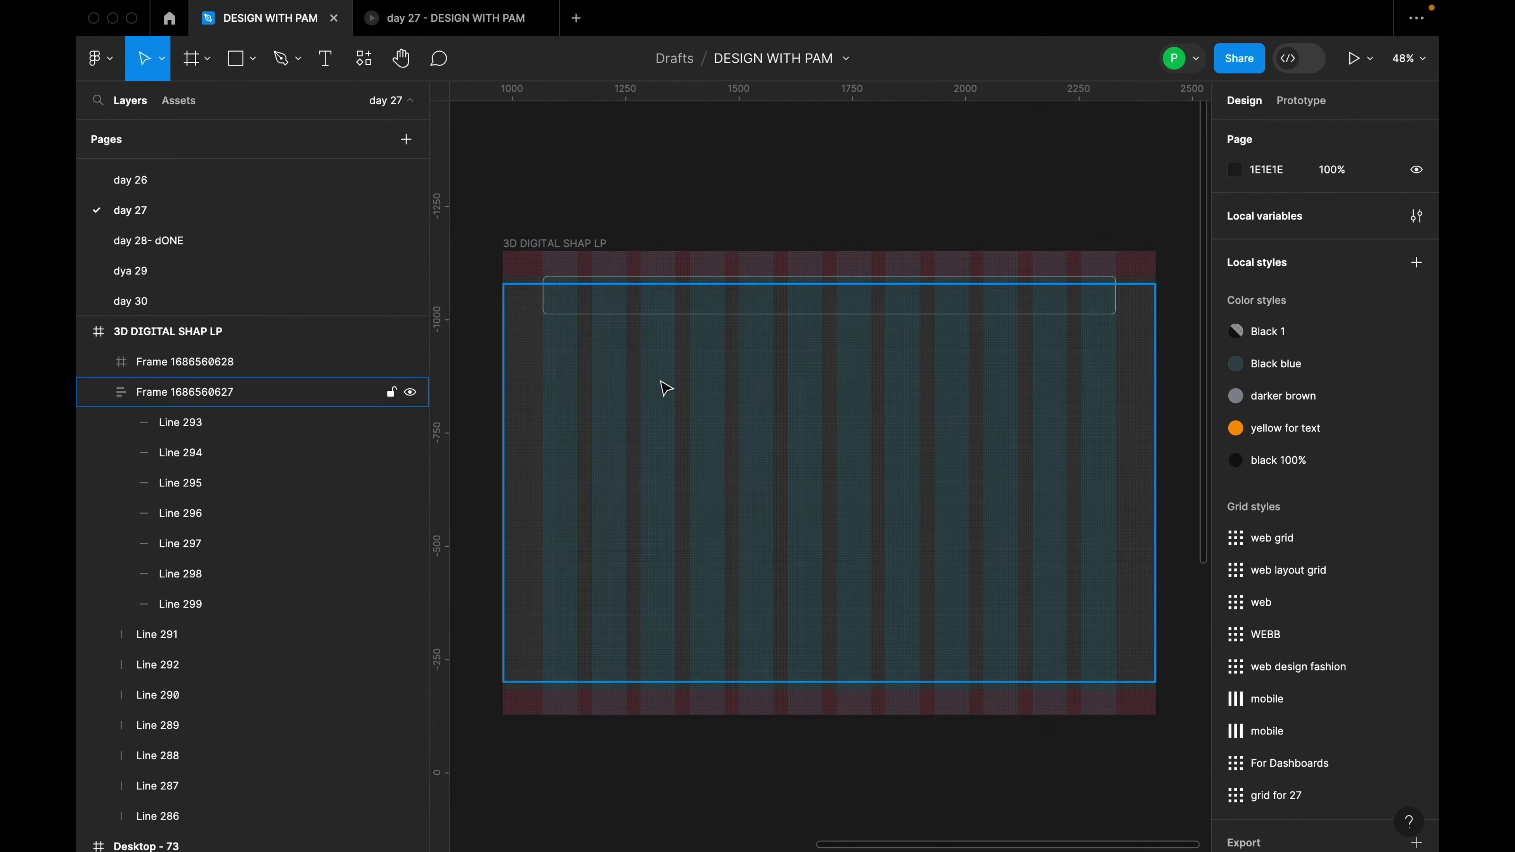
{"action": "left_click", "coordinate": [590, 279]}
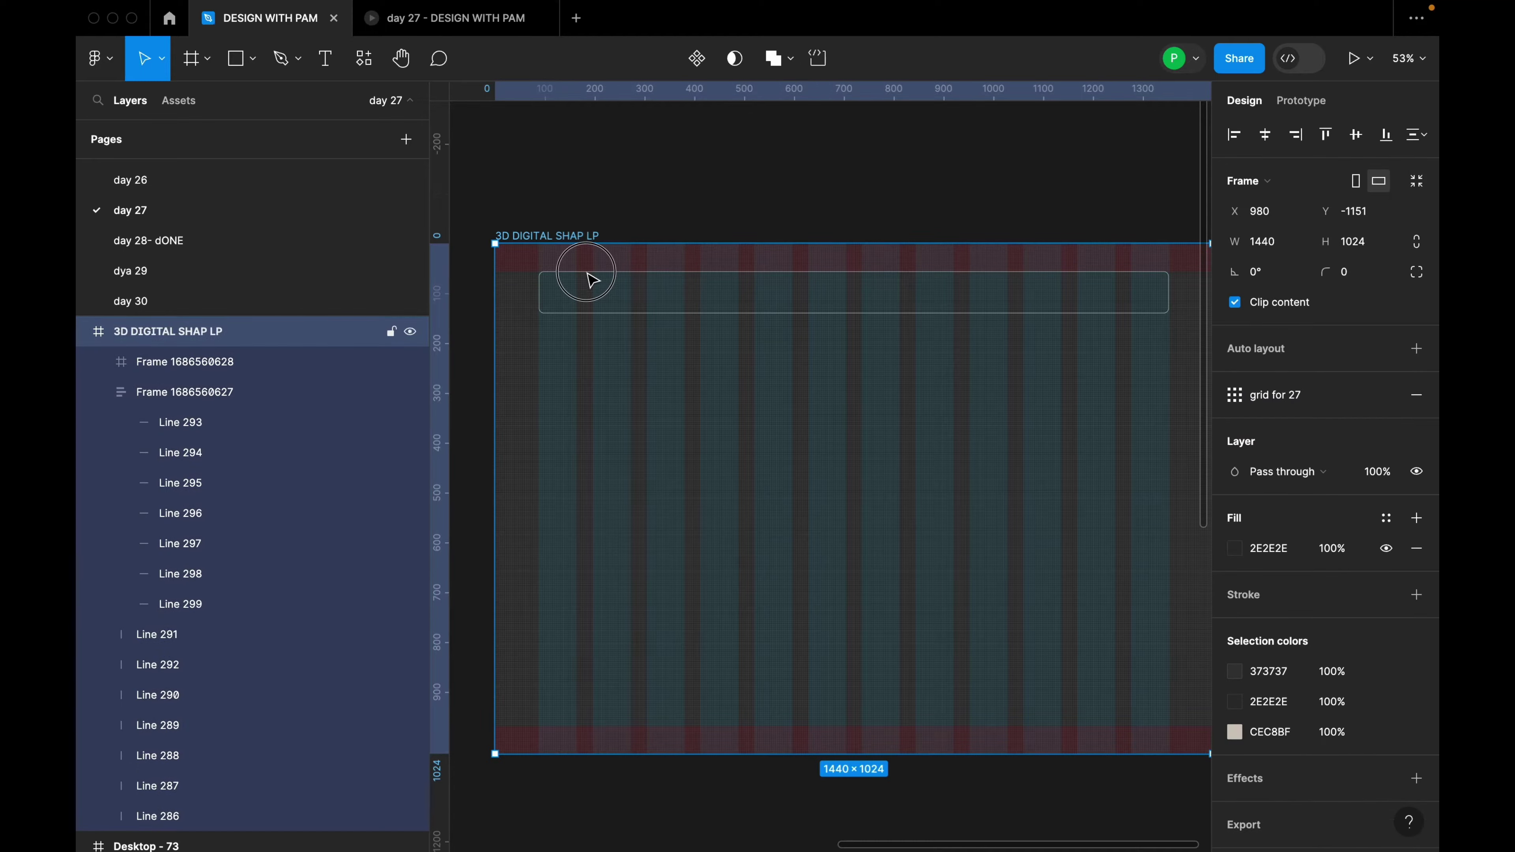
{"action": "scroll", "coordinate": [656, 370], "scroll_direction": "left", "scroll_amount": 2}
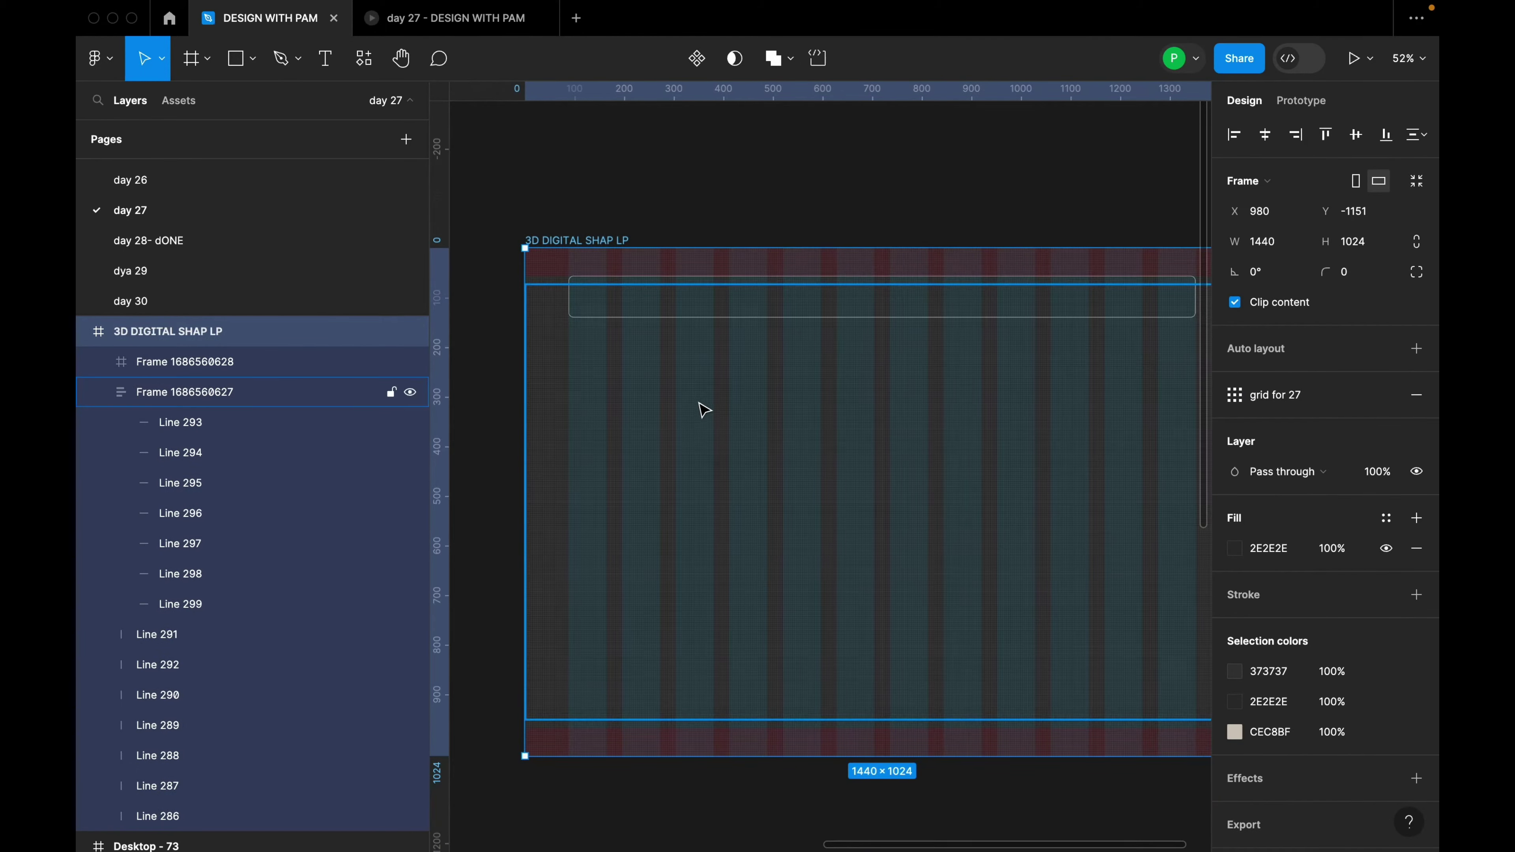
{"action": "key", "text": "t"}
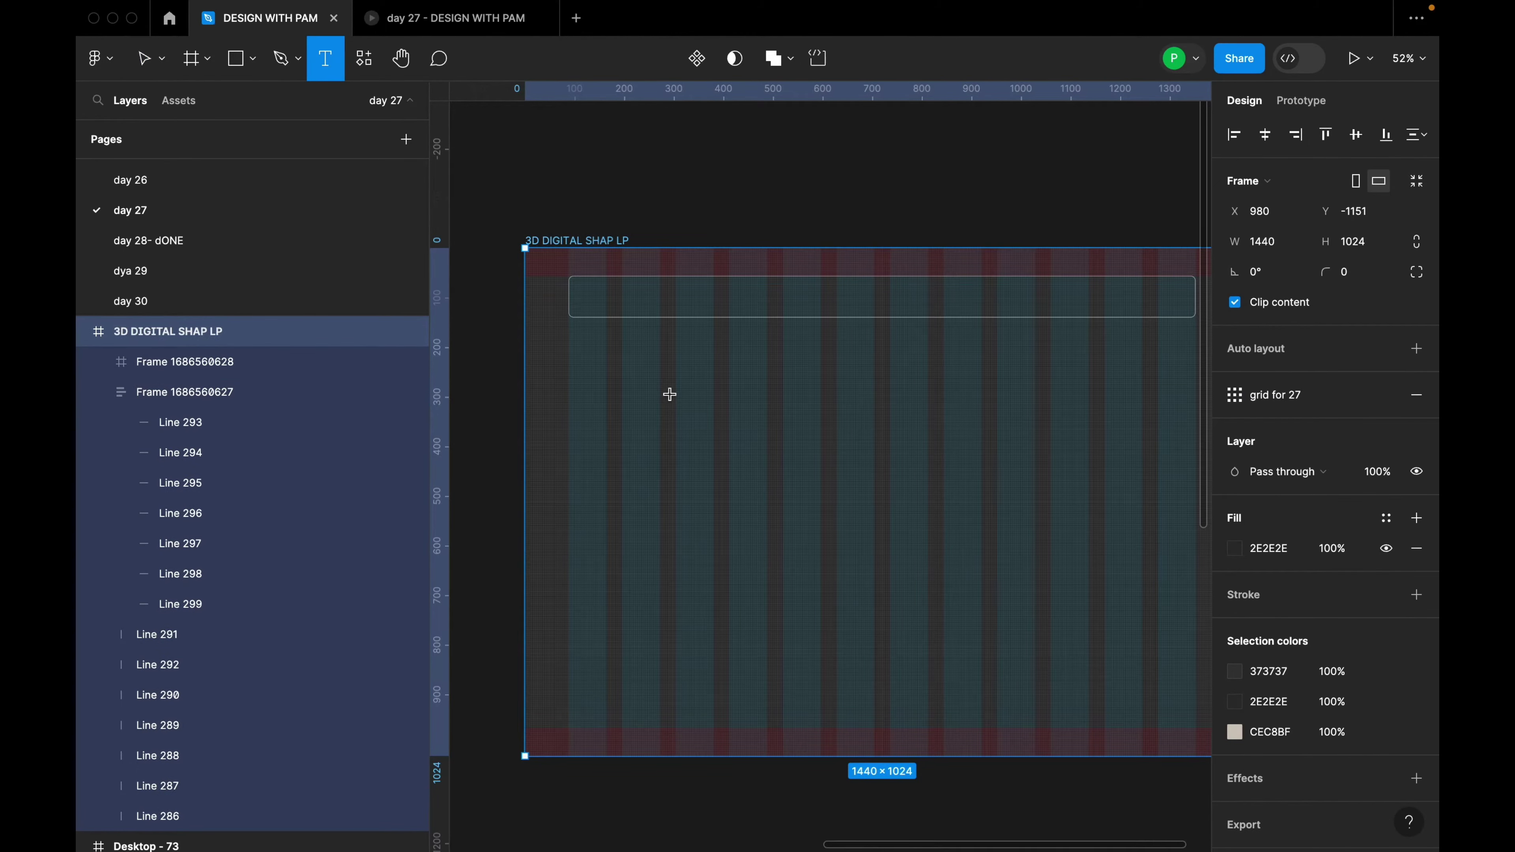
{"action": "left_click", "coordinate": [666, 420]}
{"action": "scroll", "coordinate": [669, 415], "scroll_direction": "up", "scroll_amount": 1}
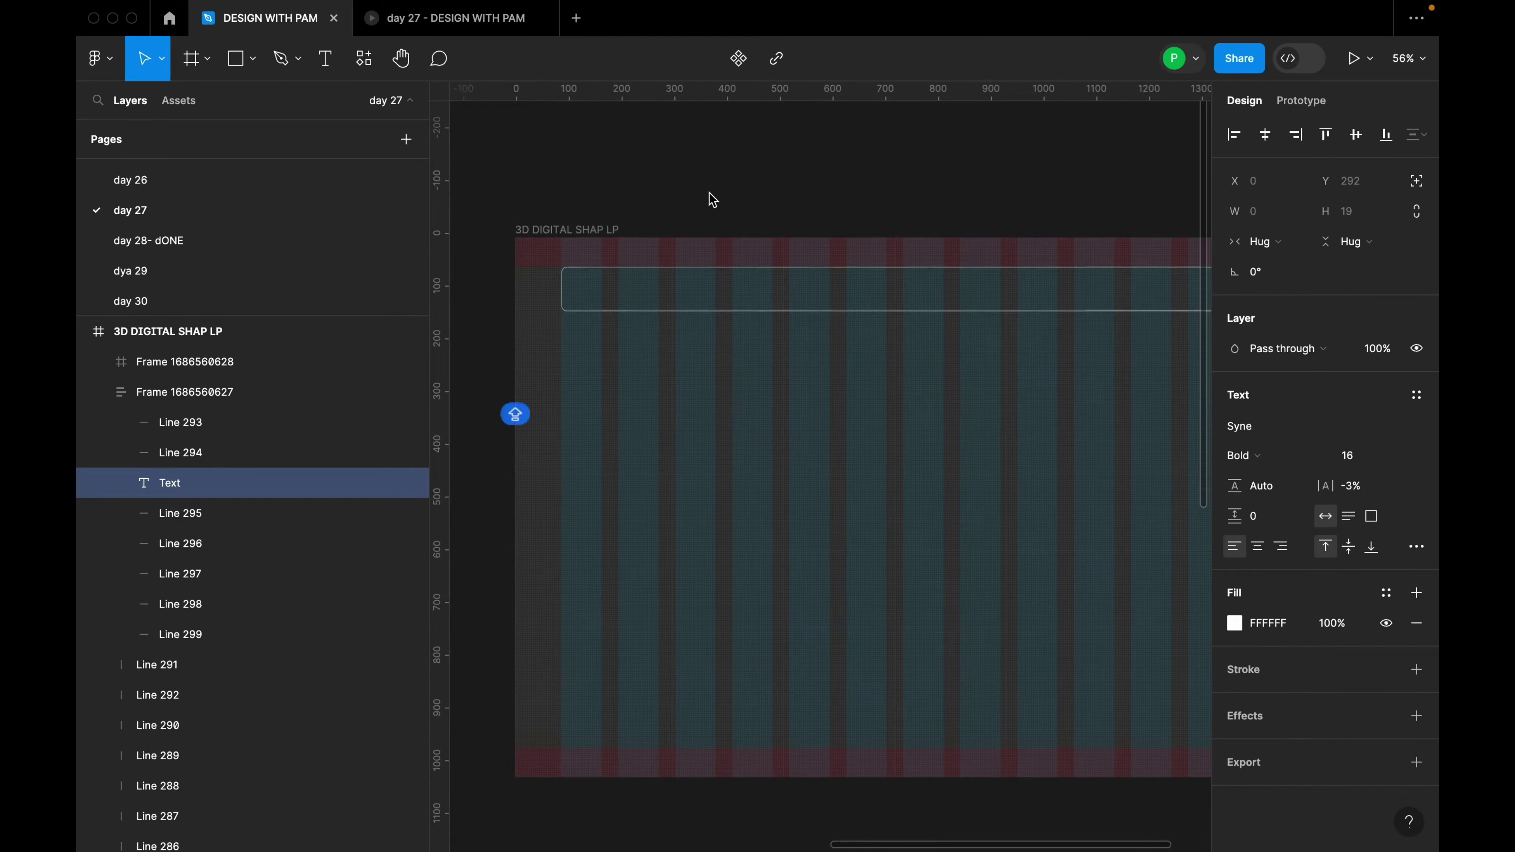
{"action": "key", "text": "Escape"}
{"action": "left_click", "coordinate": [612, 228]}
{"action": "scroll", "coordinate": [611, 227], "scroll_direction": "down", "scroll_amount": 4}
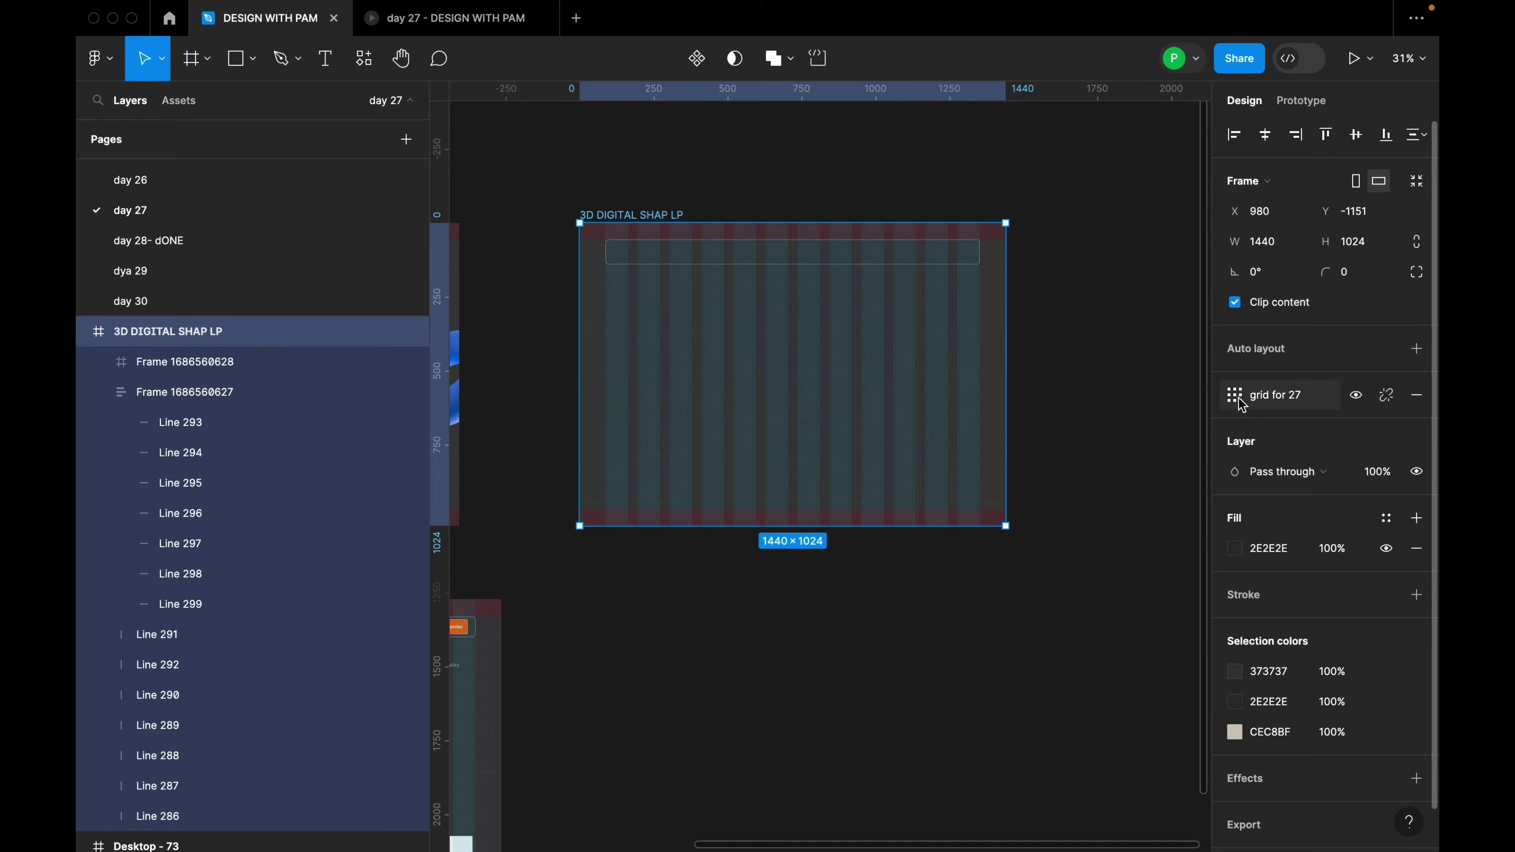
{"action": "left_click", "coordinate": [1356, 395]}
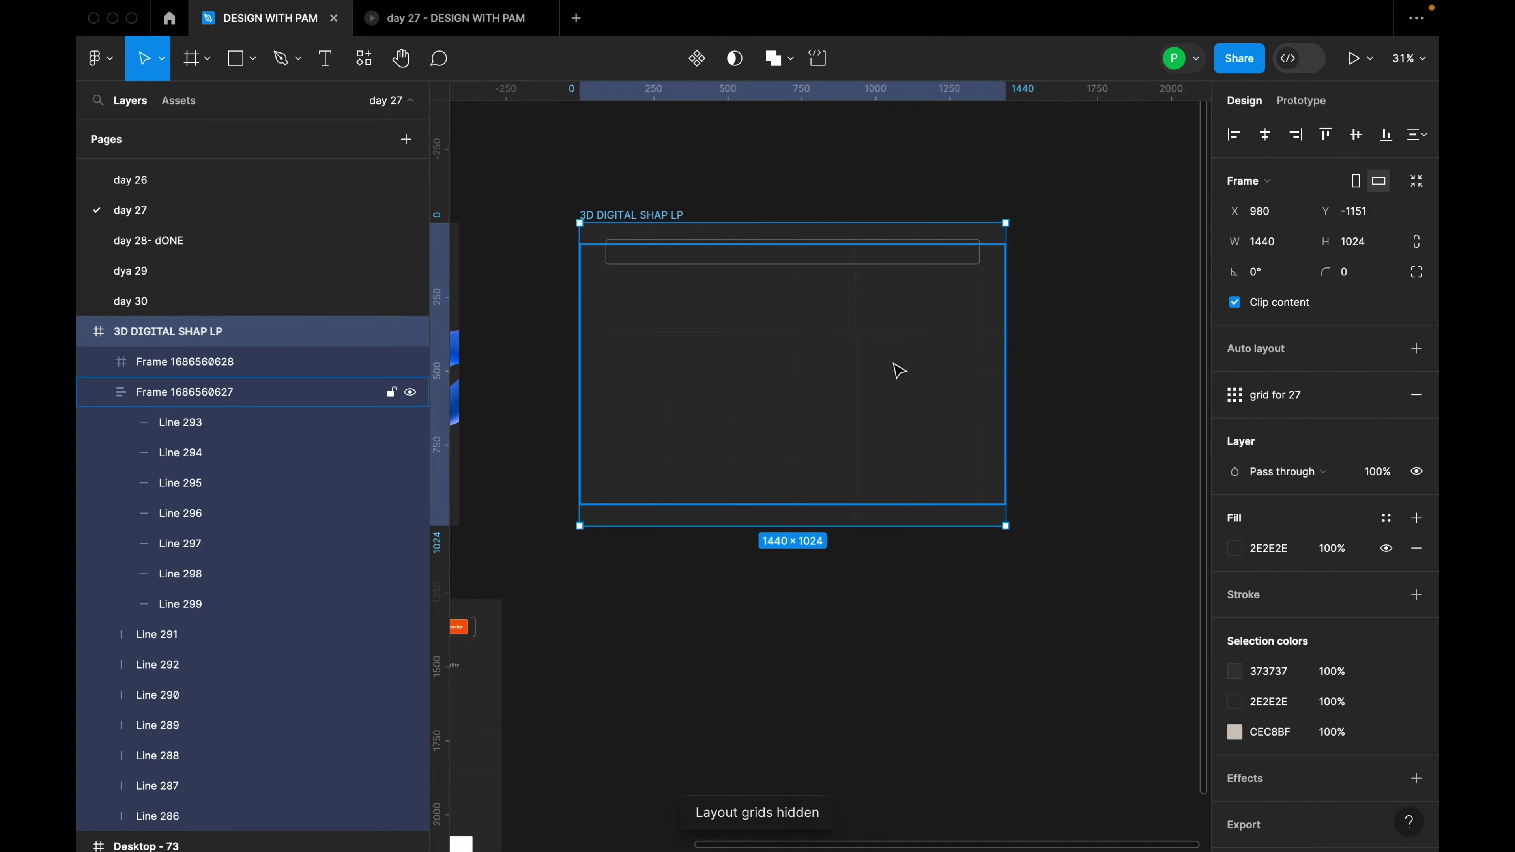
{"action": "scroll", "coordinate": [656, 250], "scroll_direction": "up", "scroll_amount": 2}
Ungroup the inner lines frame and group the horizontal grid lines together
{"action": "left_click", "coordinate": [671, 317]}
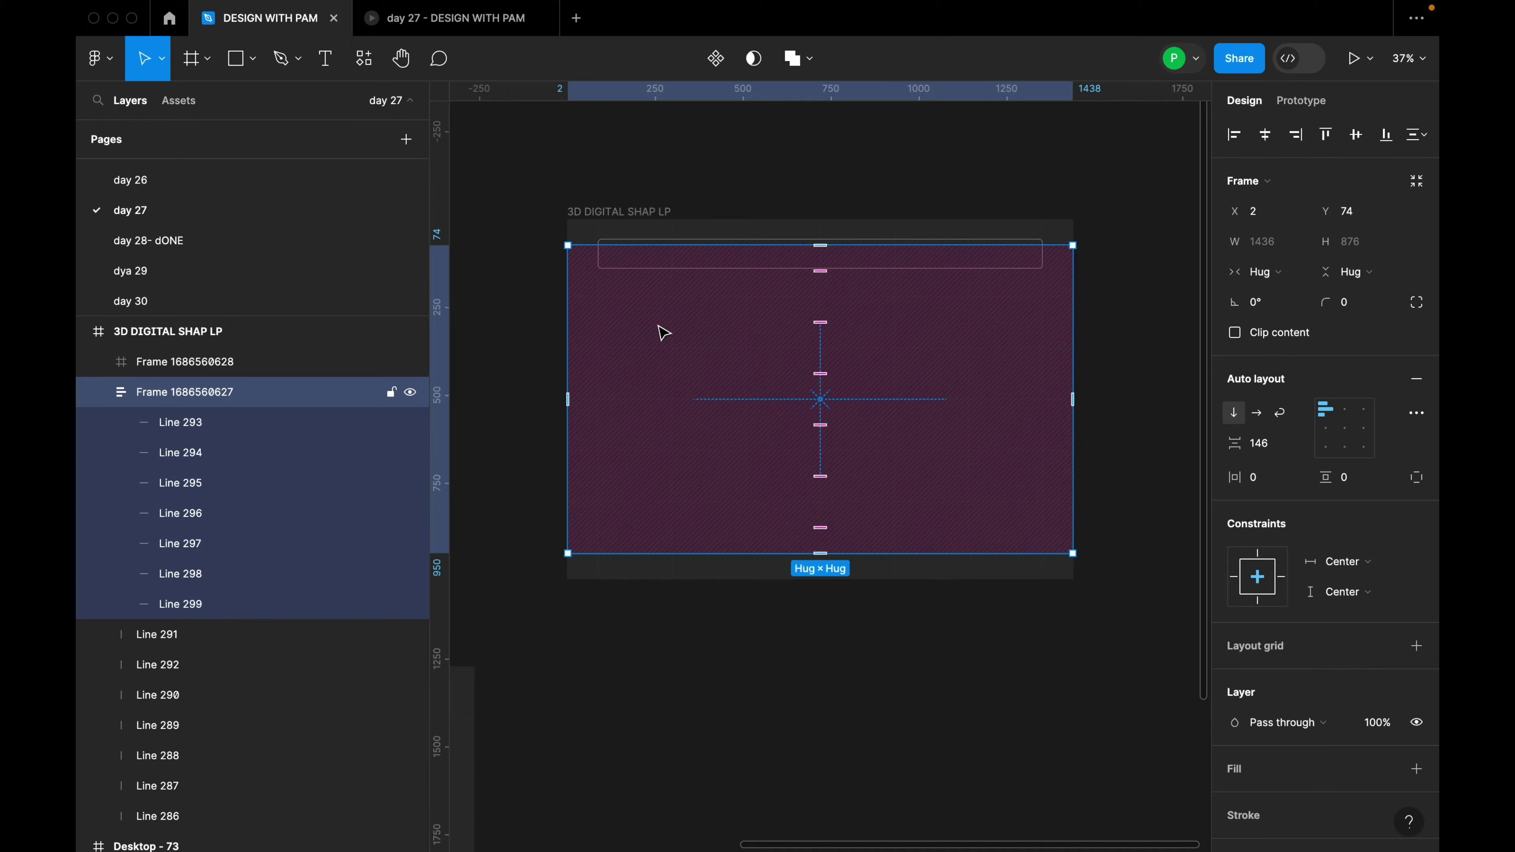
{"action": "scroll", "coordinate": [644, 349], "scroll_direction": "up", "scroll_amount": 1}
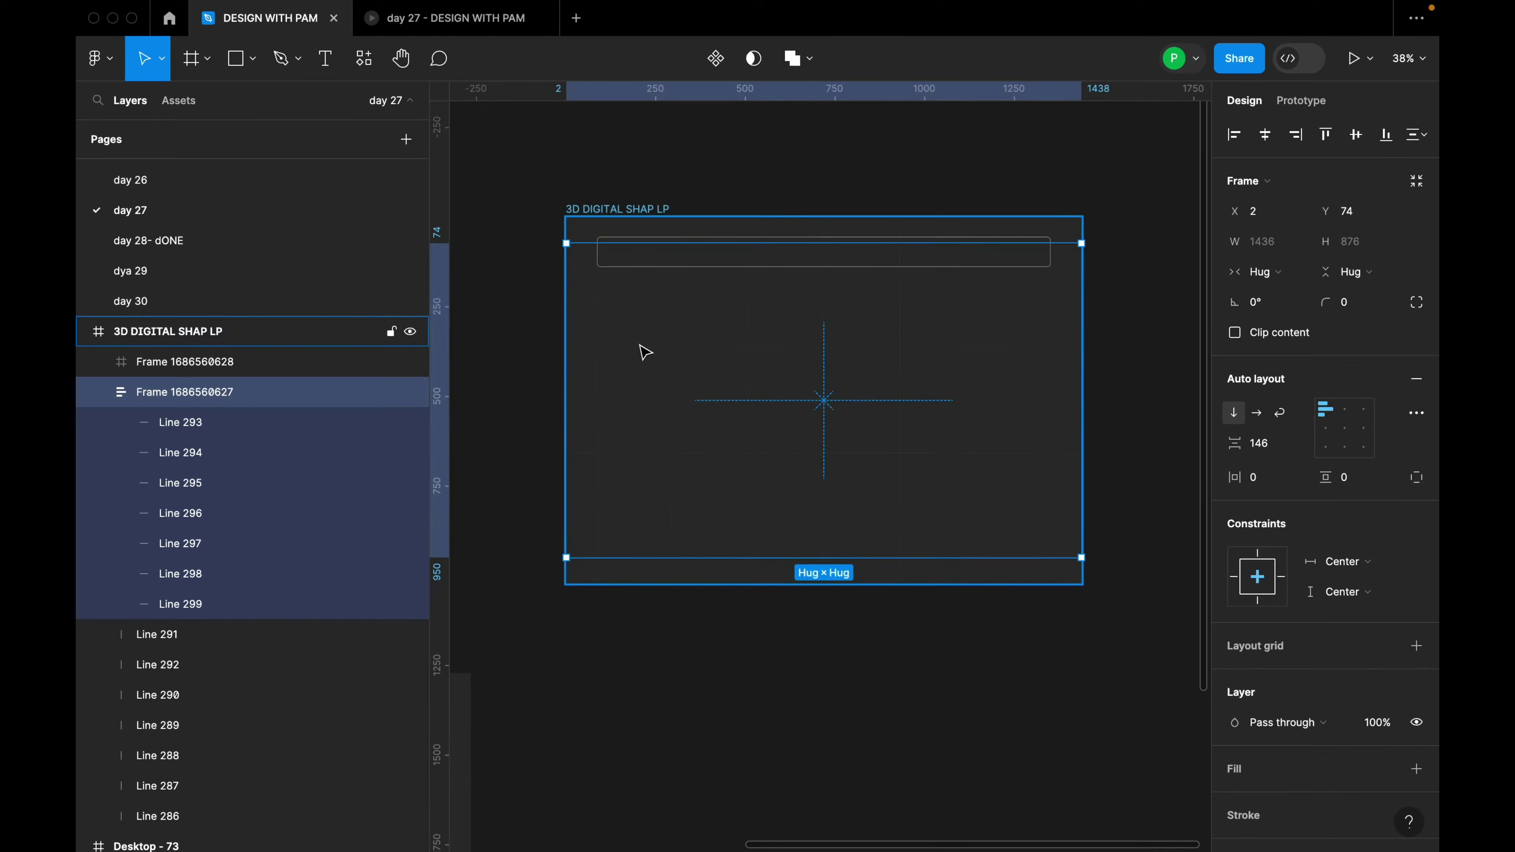
{"action": "right_click", "coordinate": [649, 343]}
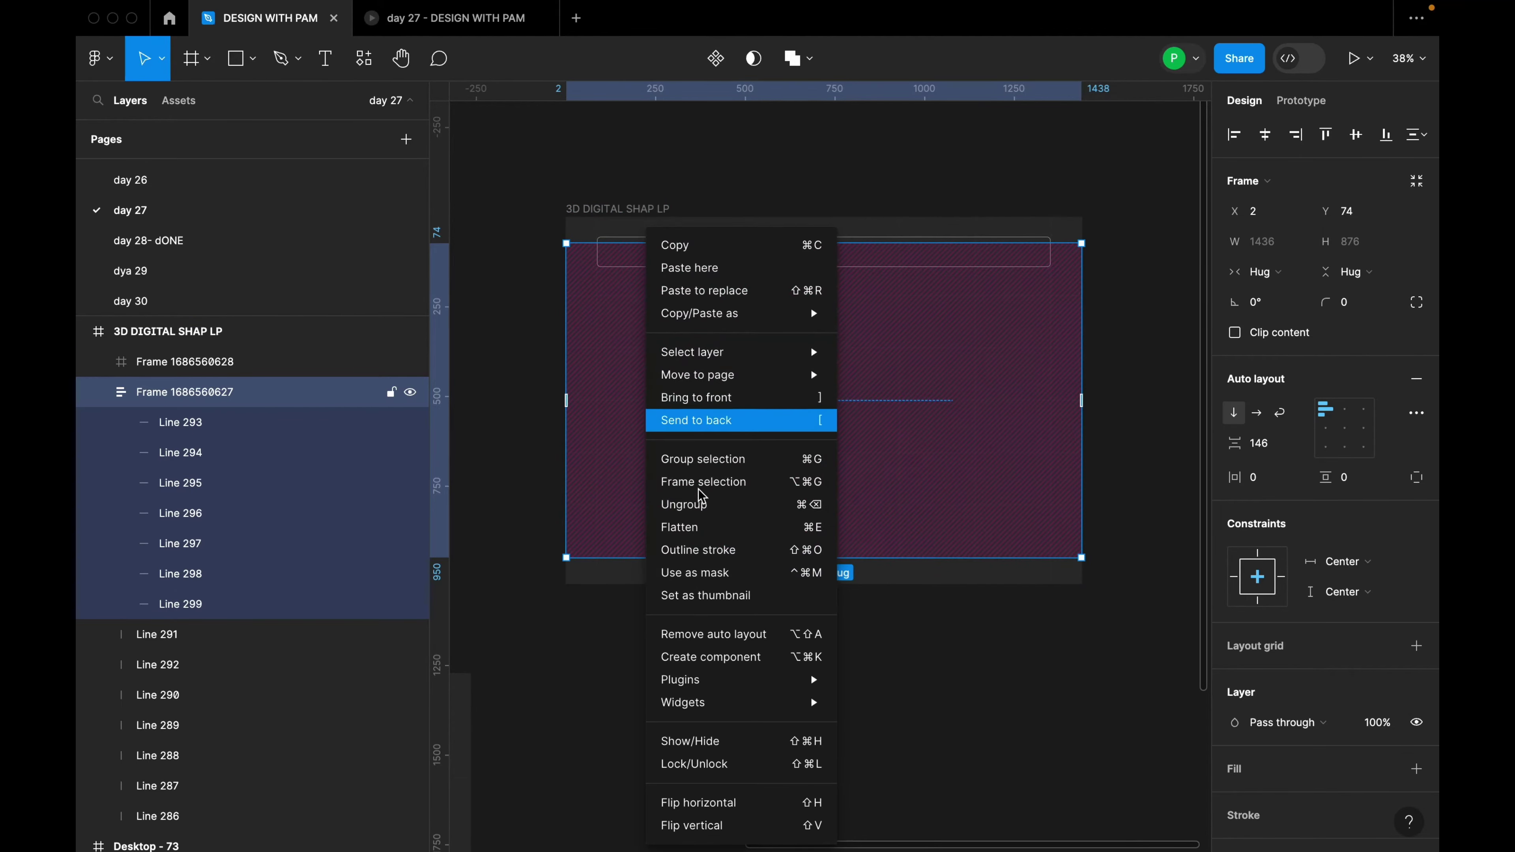
{"action": "left_click", "coordinate": [686, 492]}
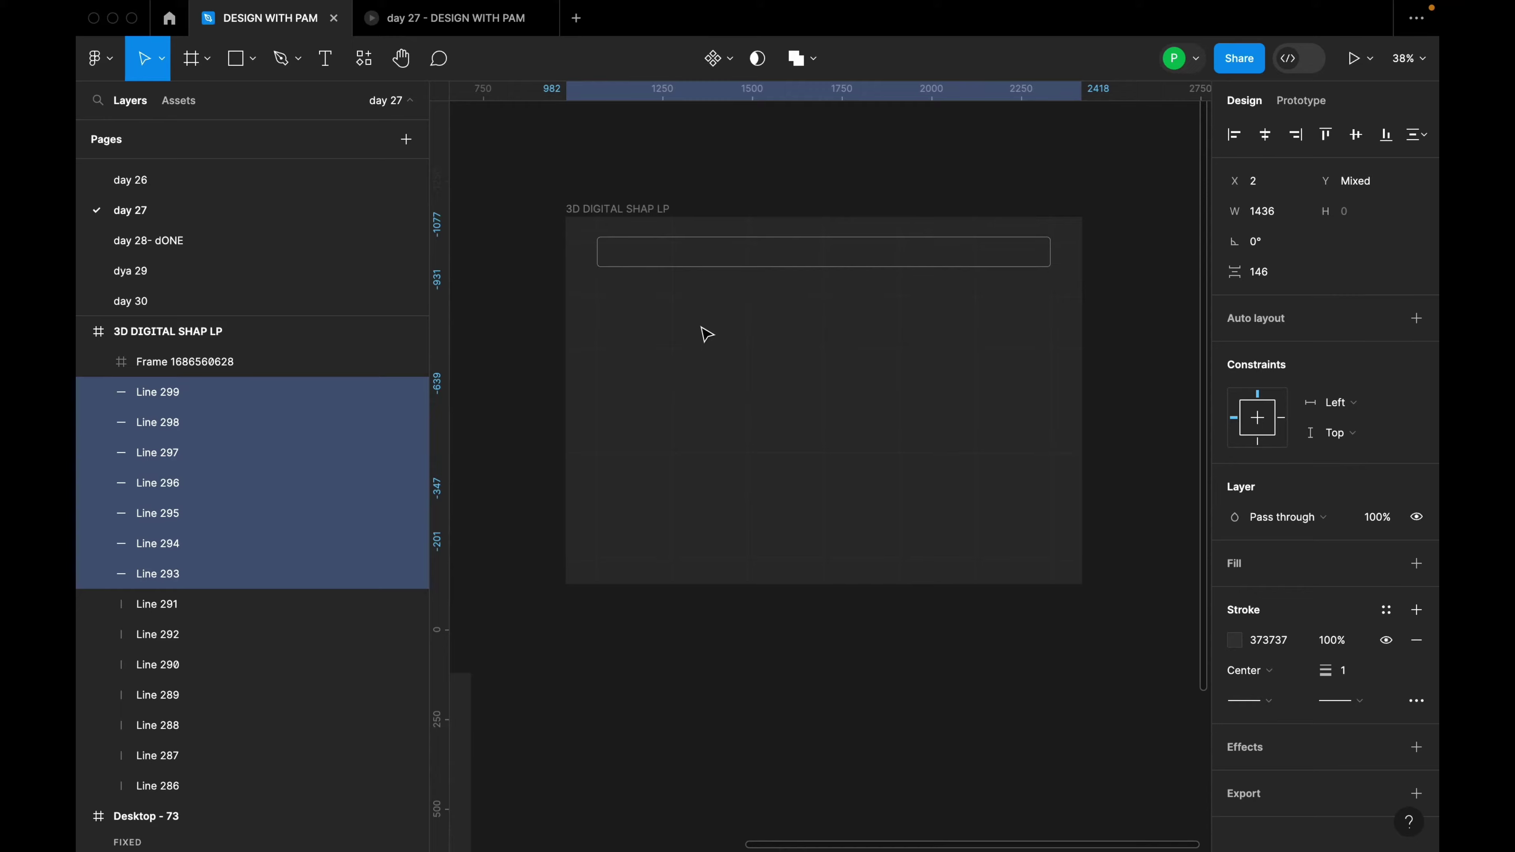
{"action": "right_click", "coordinate": [675, 276]}
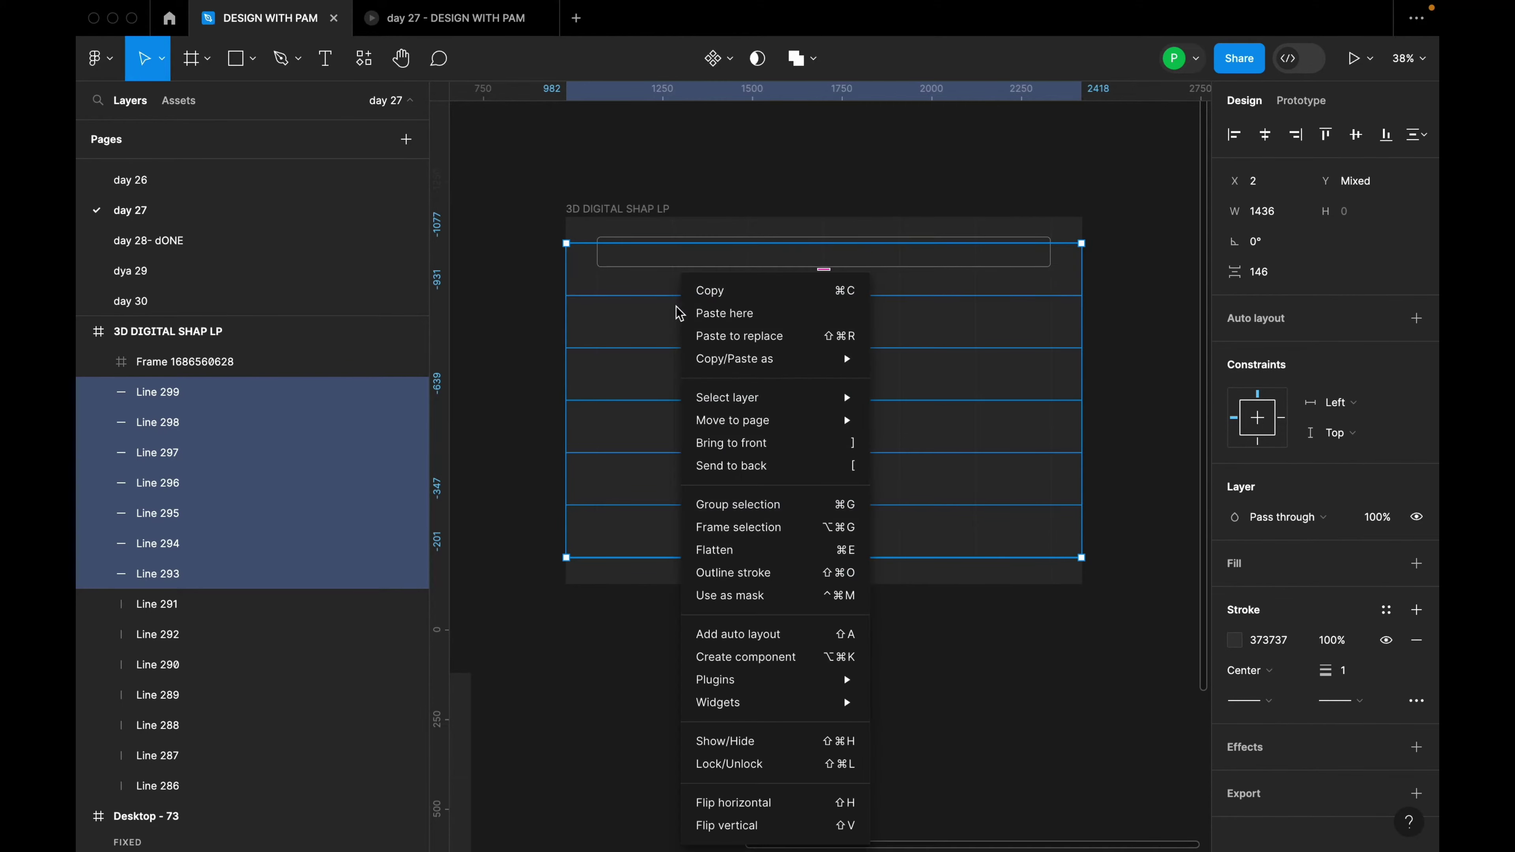
{"action": "left_click", "coordinate": [775, 498]}
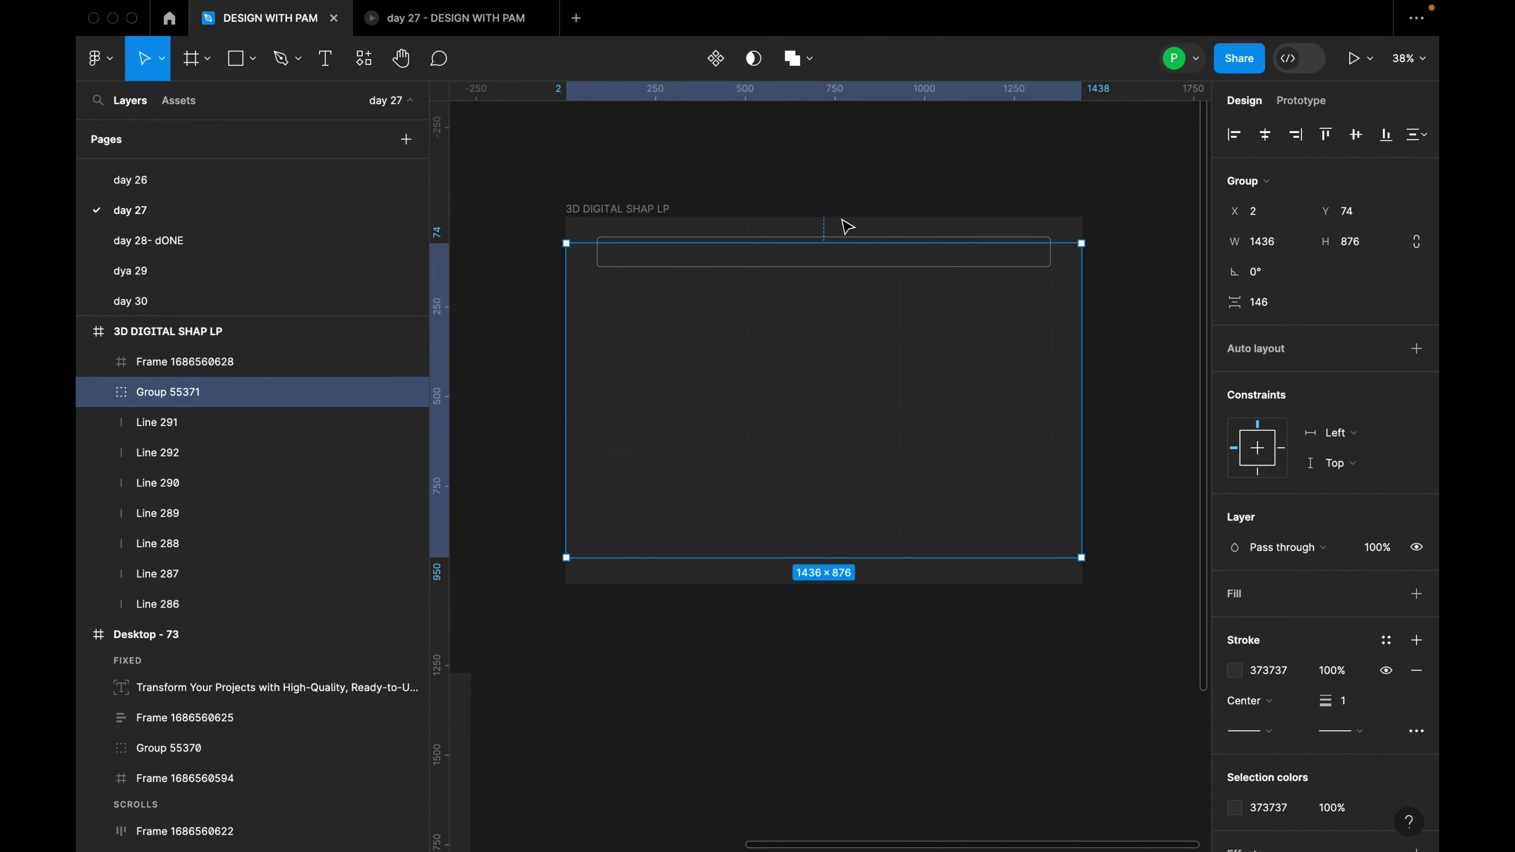
{"action": "left_click", "coordinate": [849, 206]}
Select all seven vertical grid lines and group them together
{"action": "scroll", "coordinate": [674, 236], "scroll_direction": "up", "scroll_amount": 3}
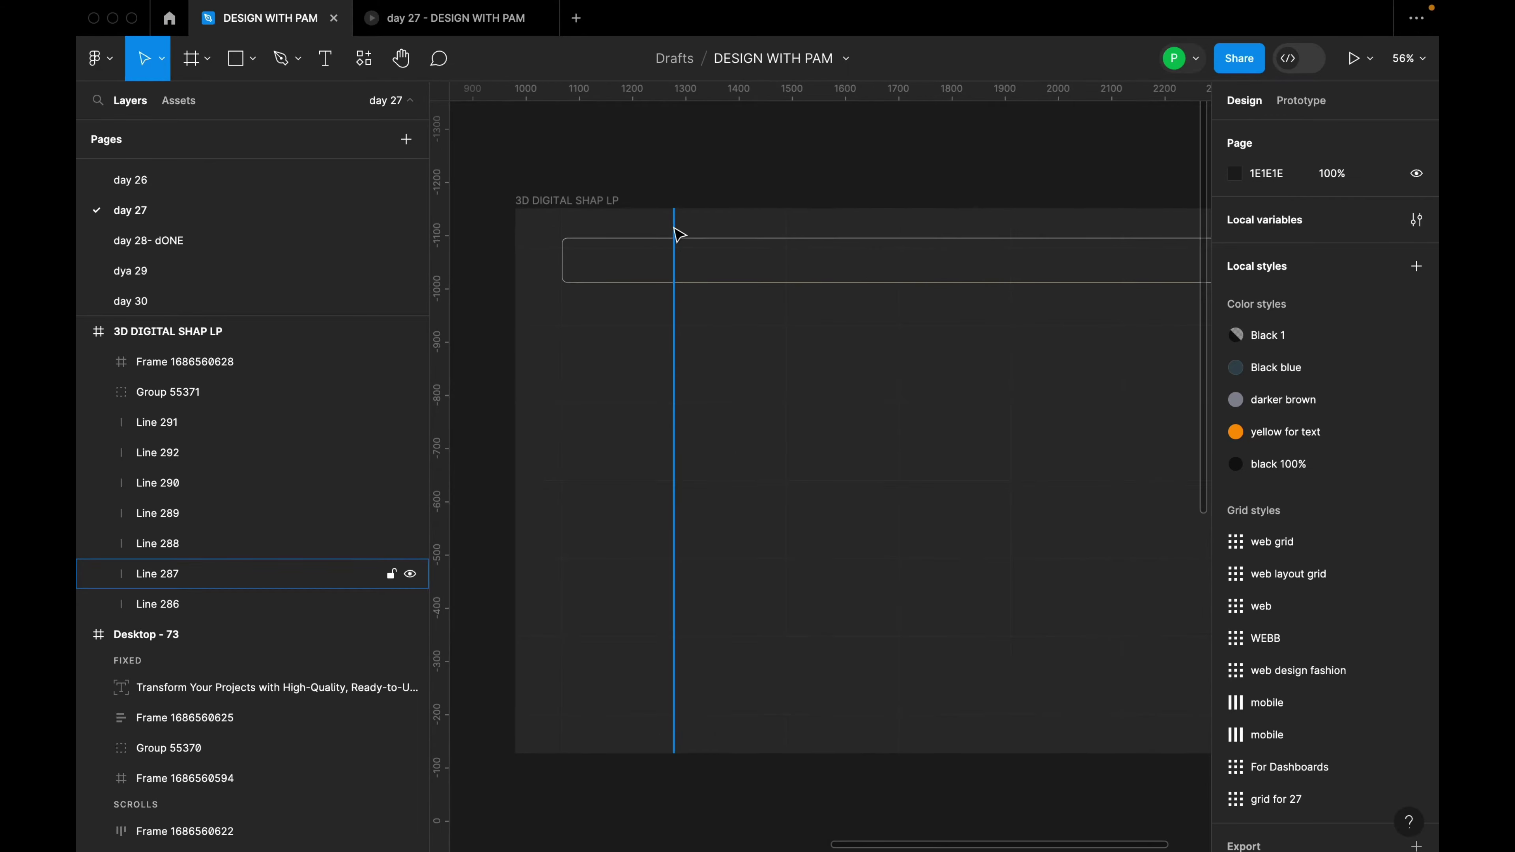
{"action": "left_click", "coordinate": [674, 234]}
{"action": "left_click", "coordinate": [570, 228], "text": "shift"}
{"action": "left_click", "coordinate": [786, 216], "text": "shift"}
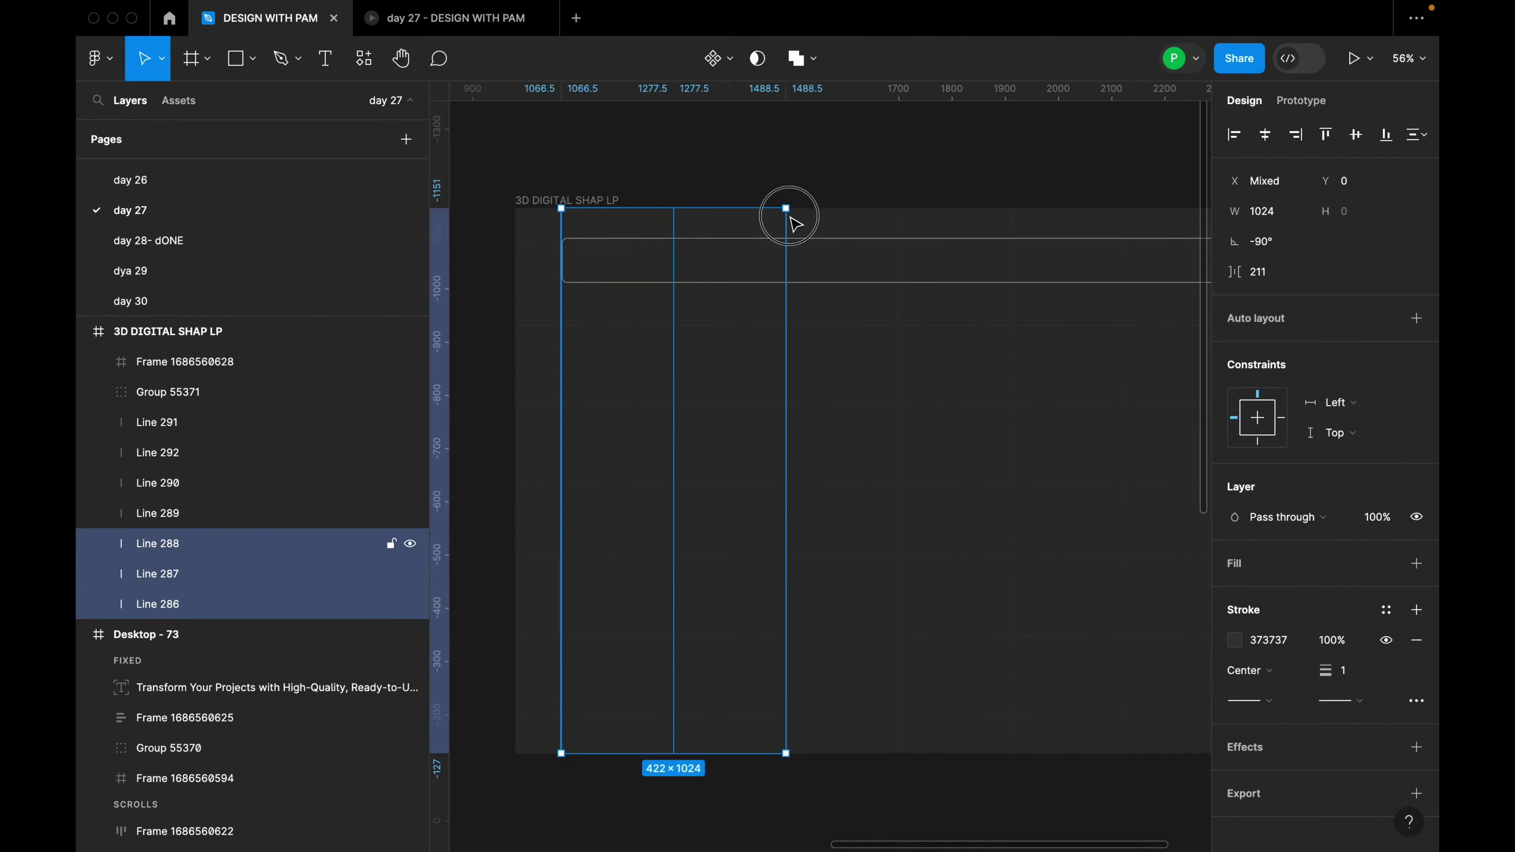
{"action": "left_click_drag", "start_coordinate": [1014, 177], "coordinate": [792, 176]}
{"action": "left_click", "coordinate": [677, 239], "text": "shift"}
{"action": "left_click", "coordinate": [791, 239], "text": "shift"}
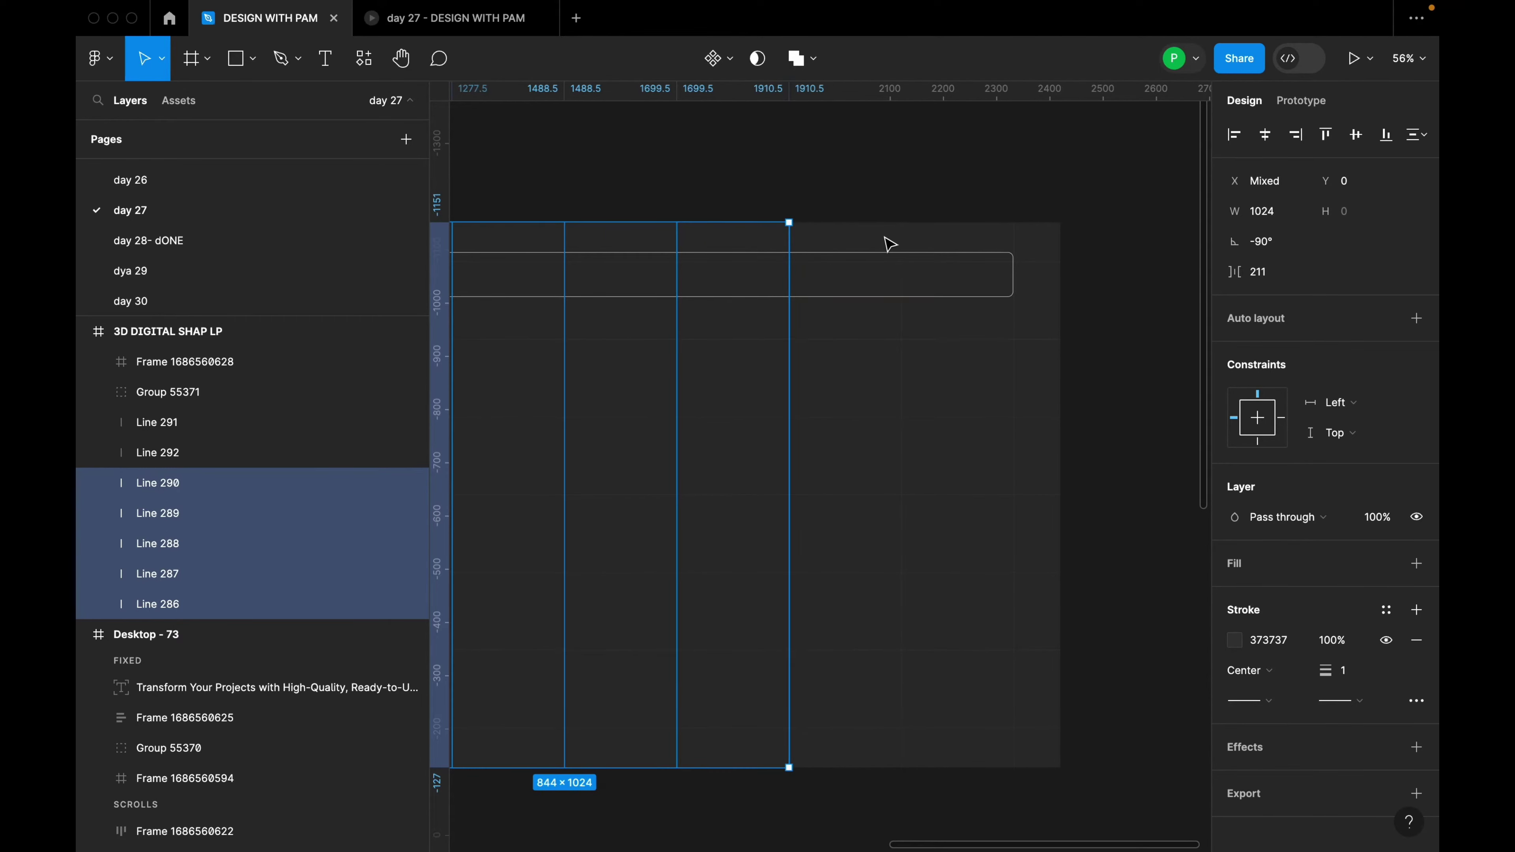
{"action": "left_click", "coordinate": [901, 240], "text": "shift"}
{"action": "left_click", "coordinate": [1014, 242], "text": "shift"}
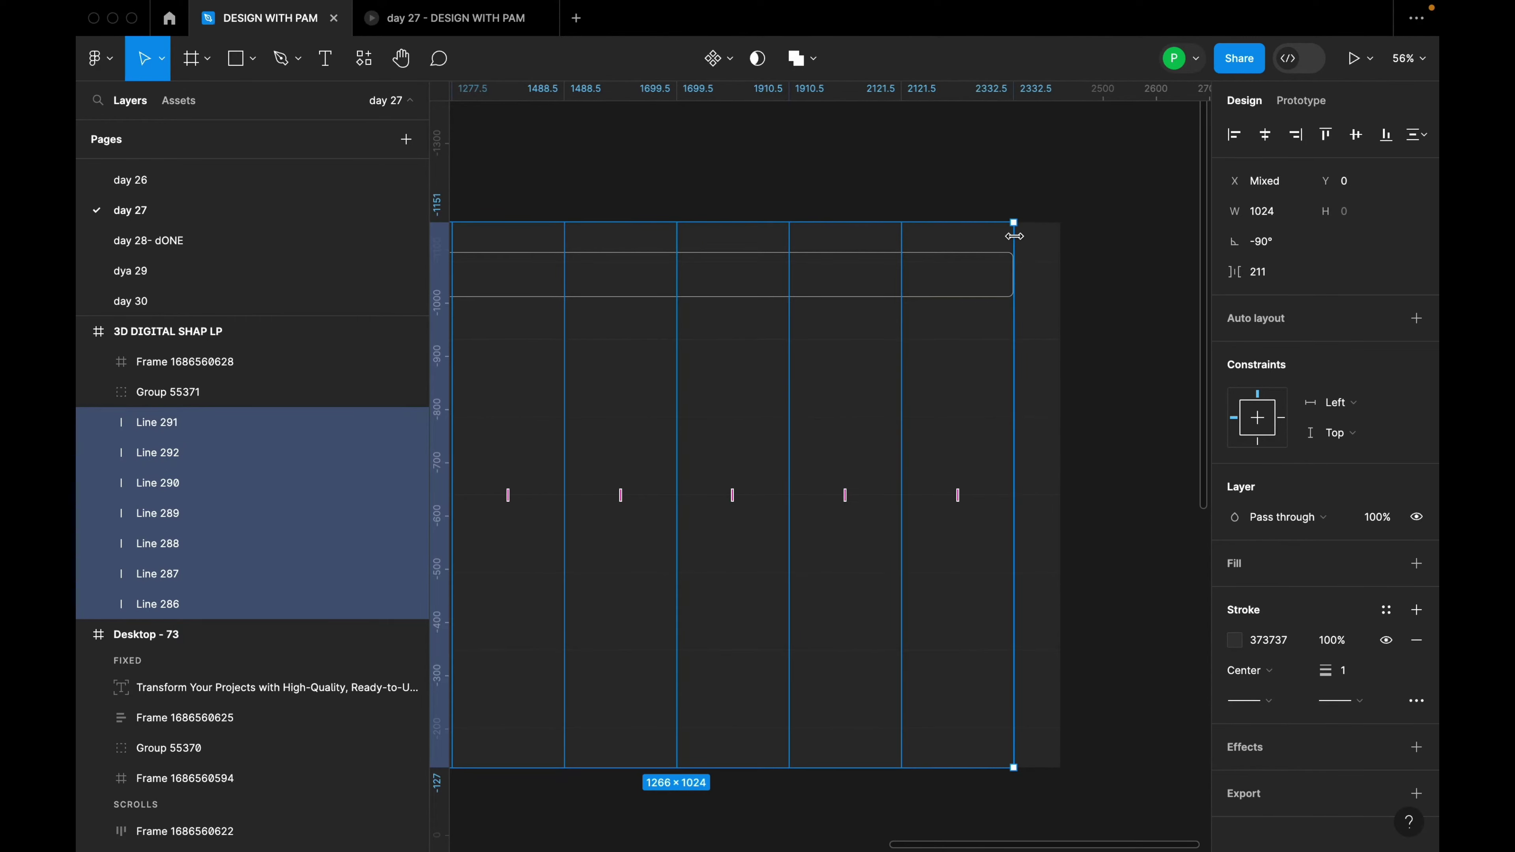
{"action": "right_click", "coordinate": [968, 418]}
{"action": "left_click", "coordinate": [1068, 504]}
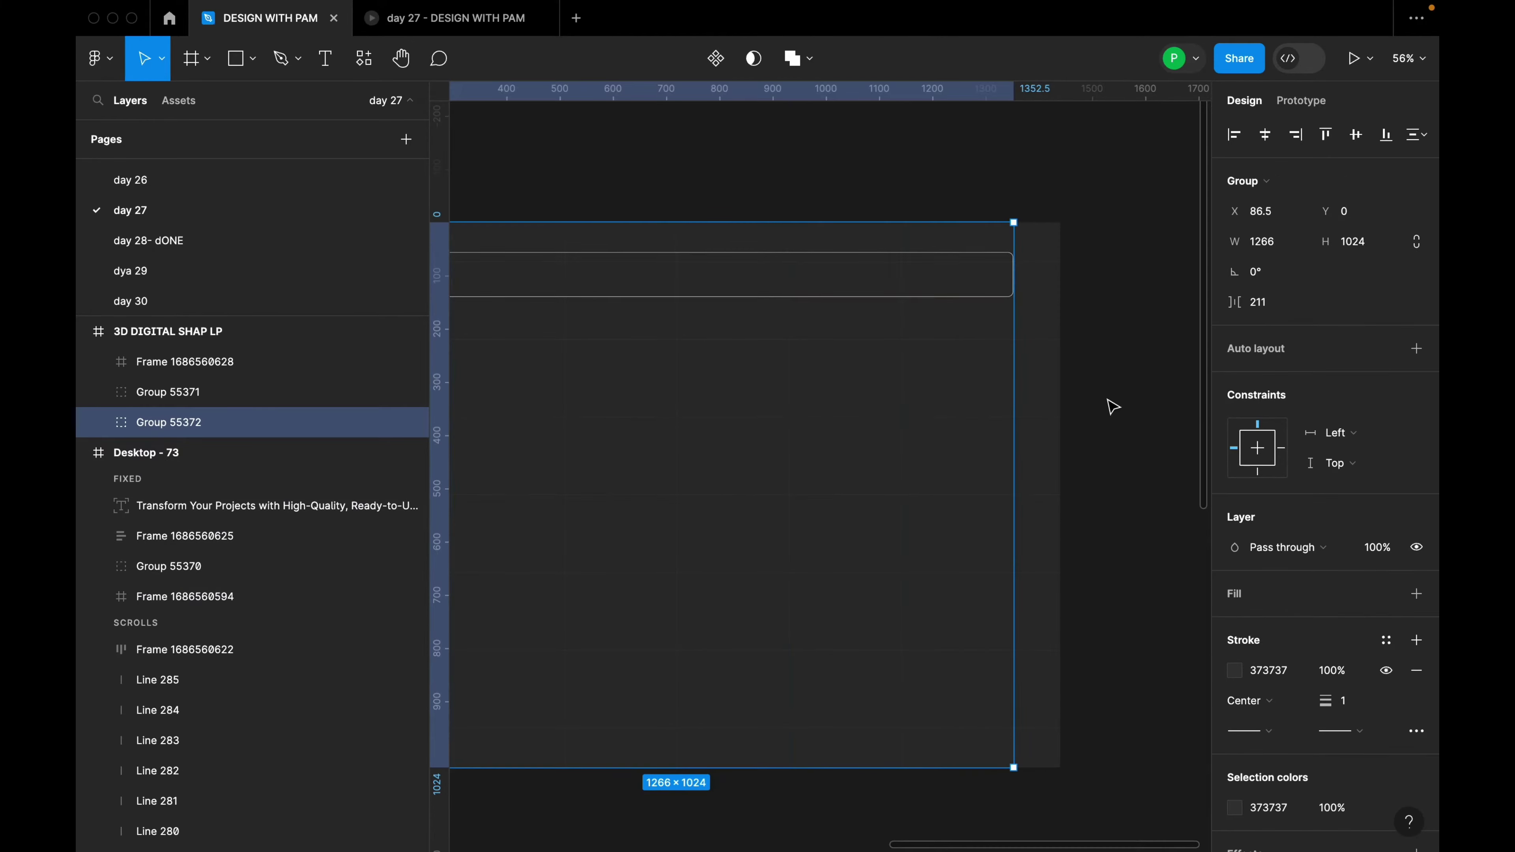
{"action": "left_click", "coordinate": [1117, 343]}
{"action": "scroll", "coordinate": [1126, 352], "scroll_direction": "down", "scroll_amount": 3}
{"action": "scroll", "coordinate": [1127, 352], "scroll_direction": "up", "scroll_amount": 1}
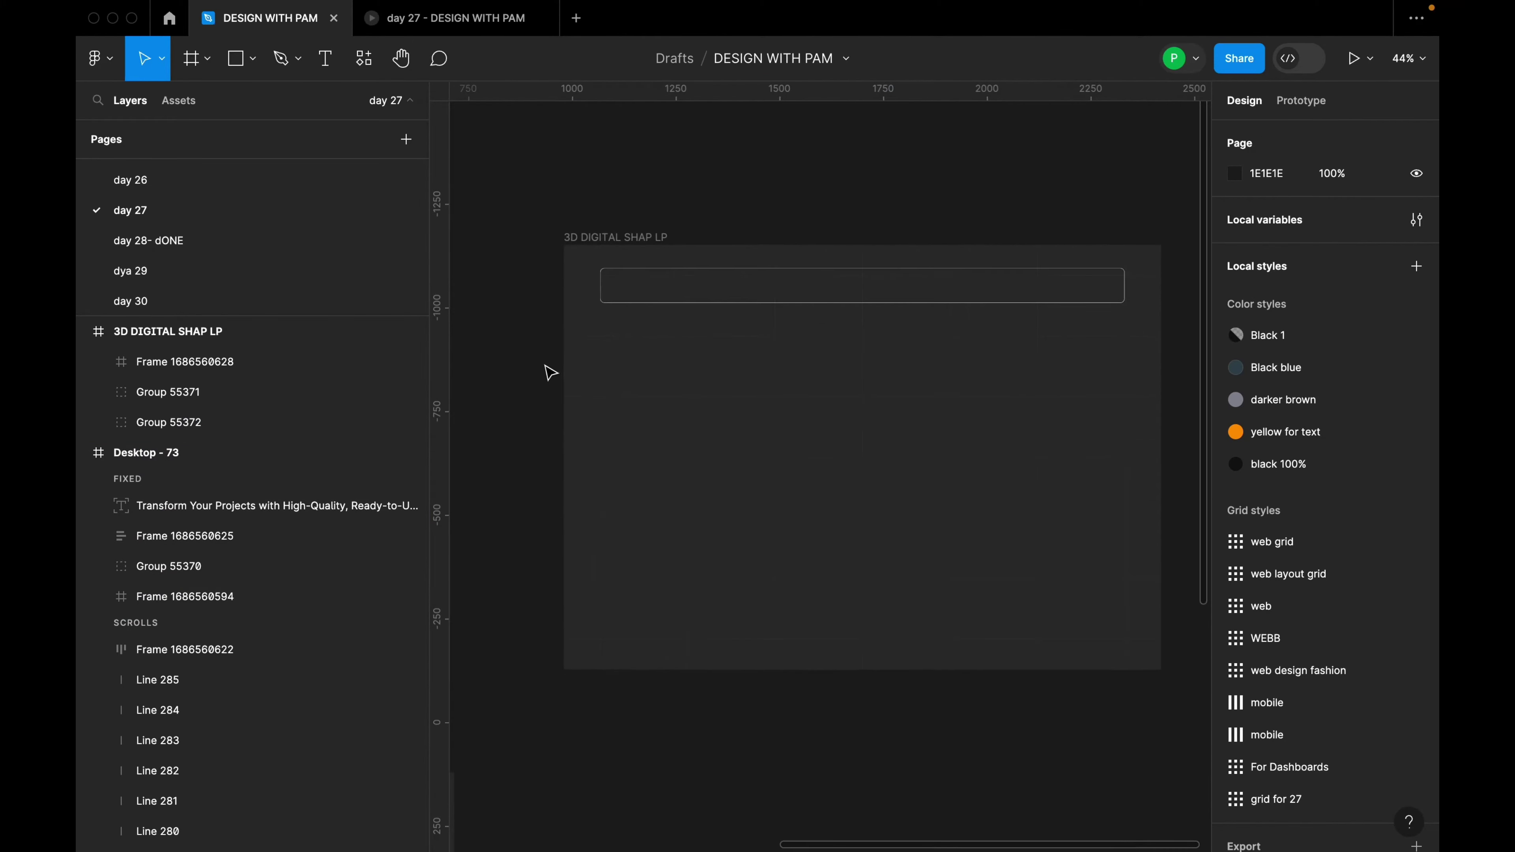
Add a white Syne Bold 16 'Home page' text layer just below the navbar box
{"action": "left_click", "coordinate": [601, 240]}
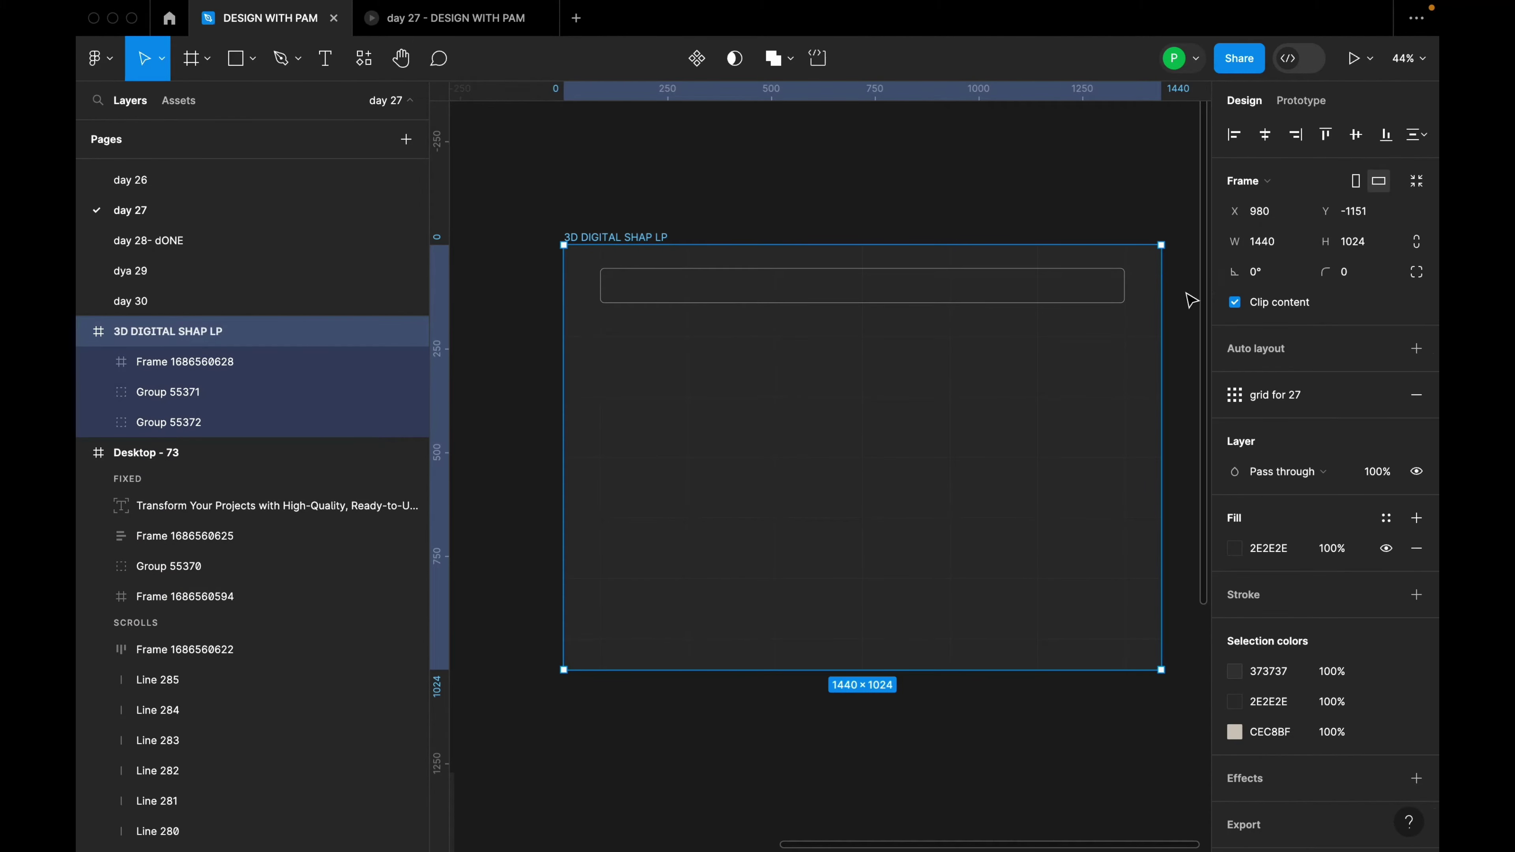
{"action": "scroll", "coordinate": [751, 318], "scroll_direction": "up", "scroll_amount": 5}
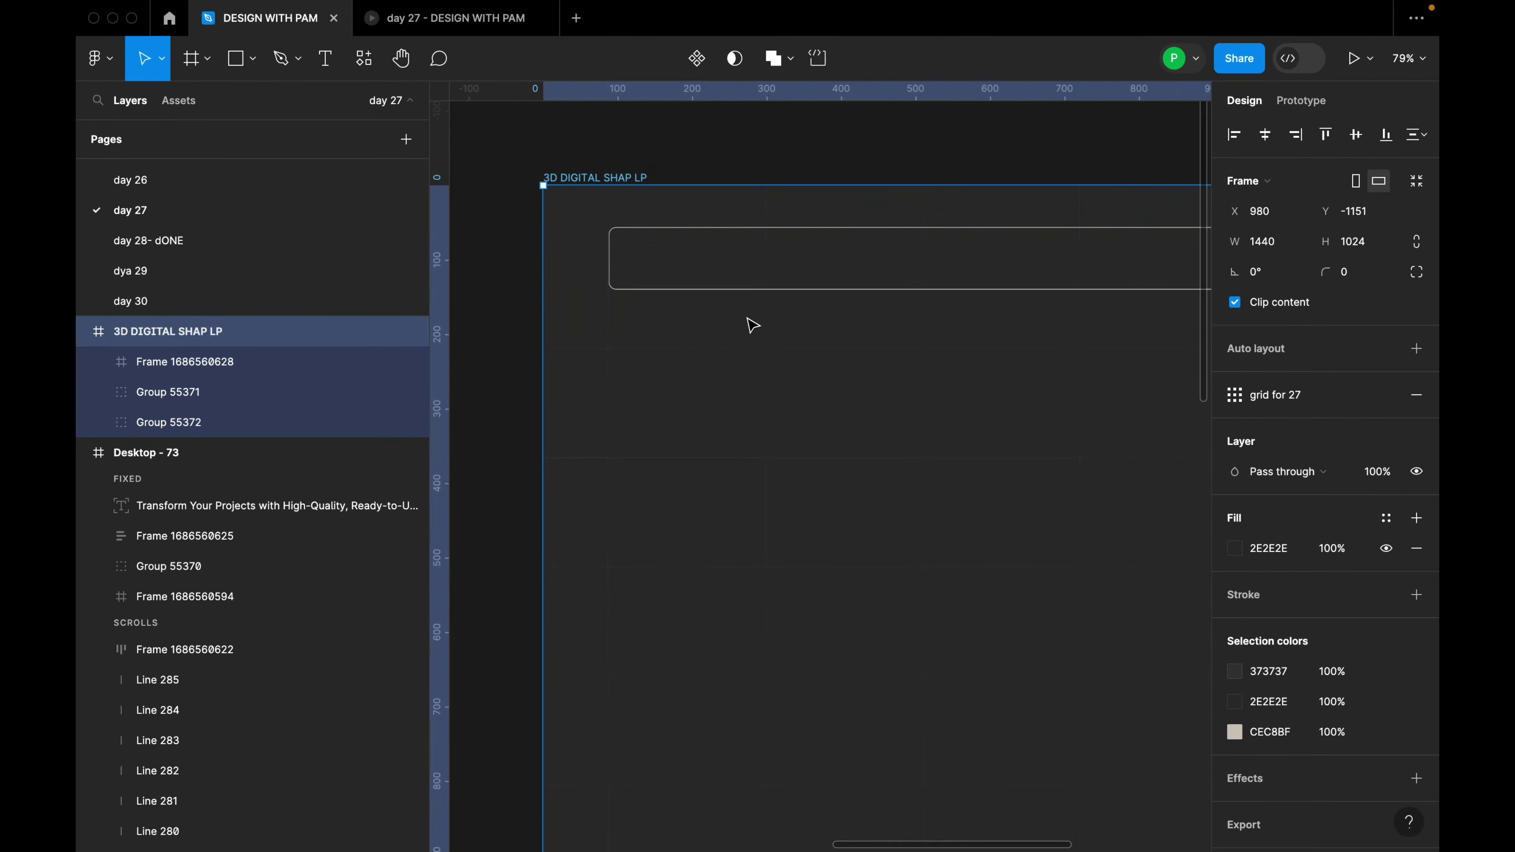
{"action": "key", "text": "t"}
{"action": "left_click", "coordinate": [684, 328]}
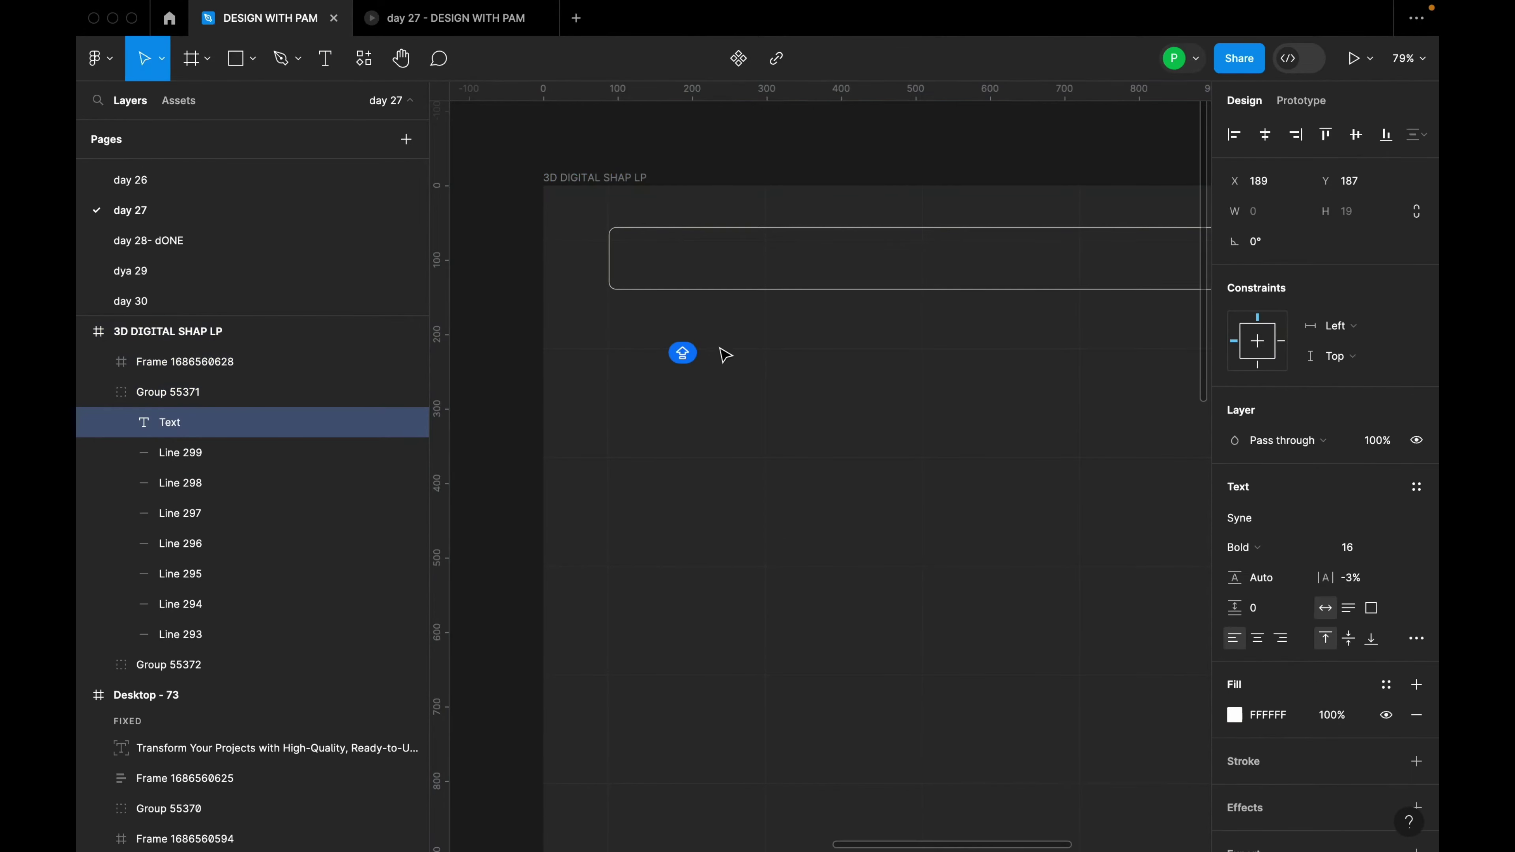
{"action": "key", "text": "Caps_Lock"}
{"action": "type", "text": "Home"}
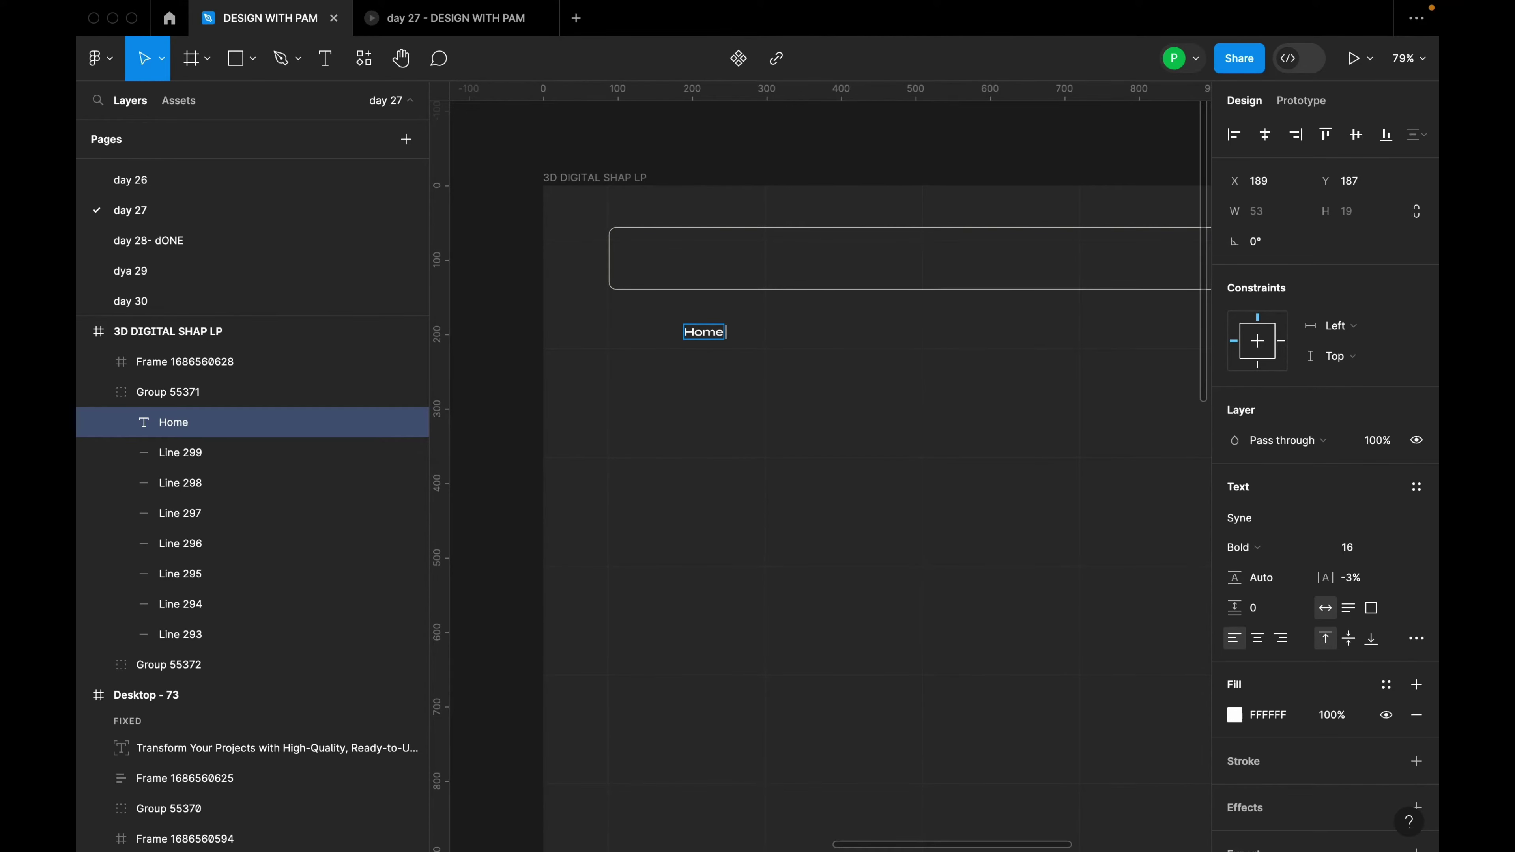
{"action": "type", "text": " page"}
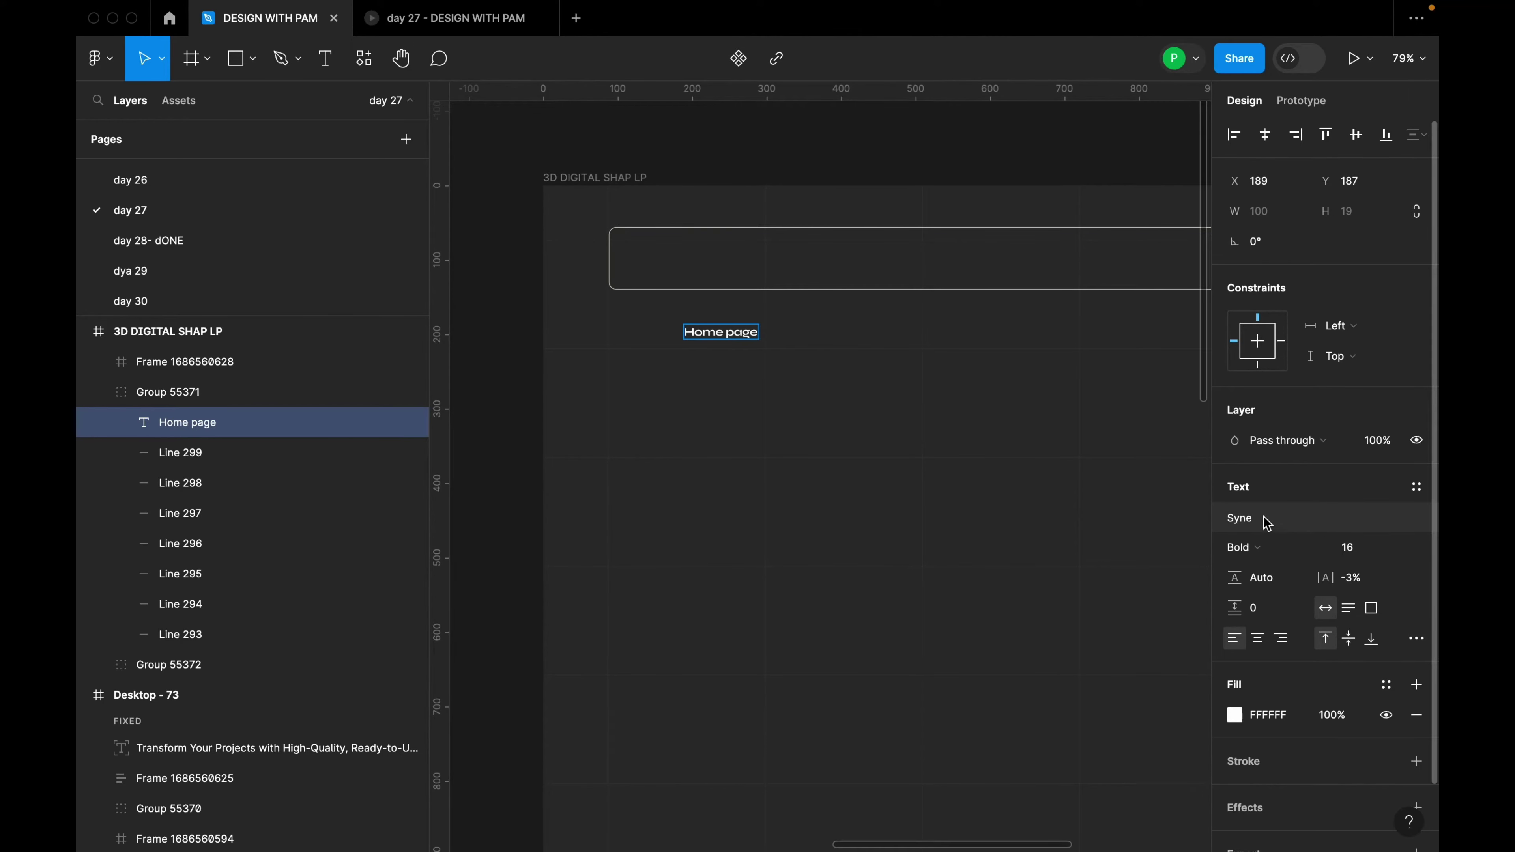
{"action": "scroll", "coordinate": [684, 338], "scroll_direction": "up", "scroll_amount": 5}
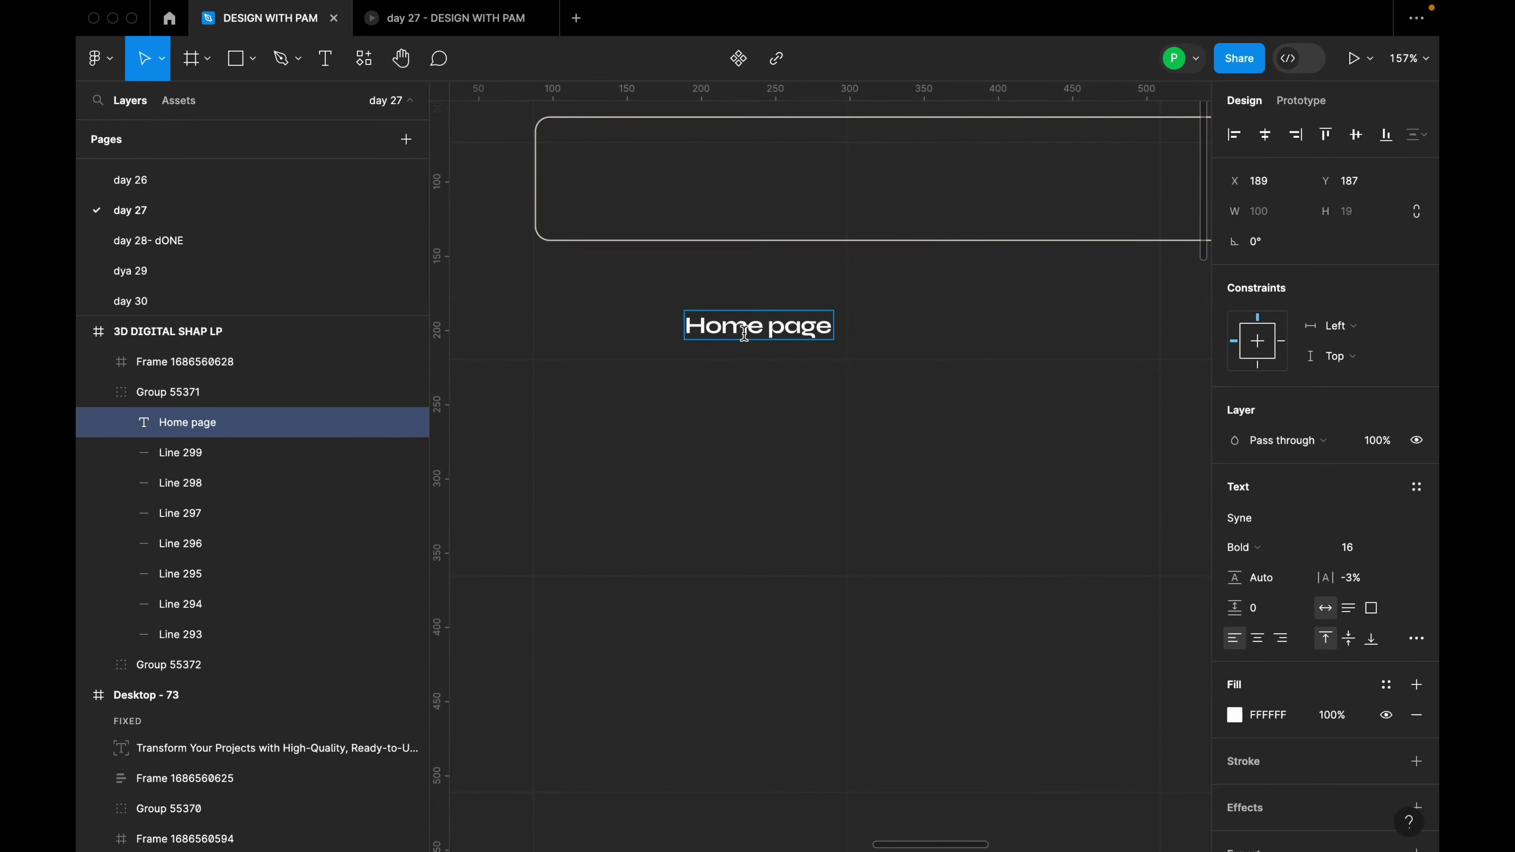
{"action": "type", "text": "A"}
{"action": "key", "text": "BackSpace"}
Wrap the Home page text in an auto-layout frame and move it into the navbar
{"action": "key", "text": "Escape"}
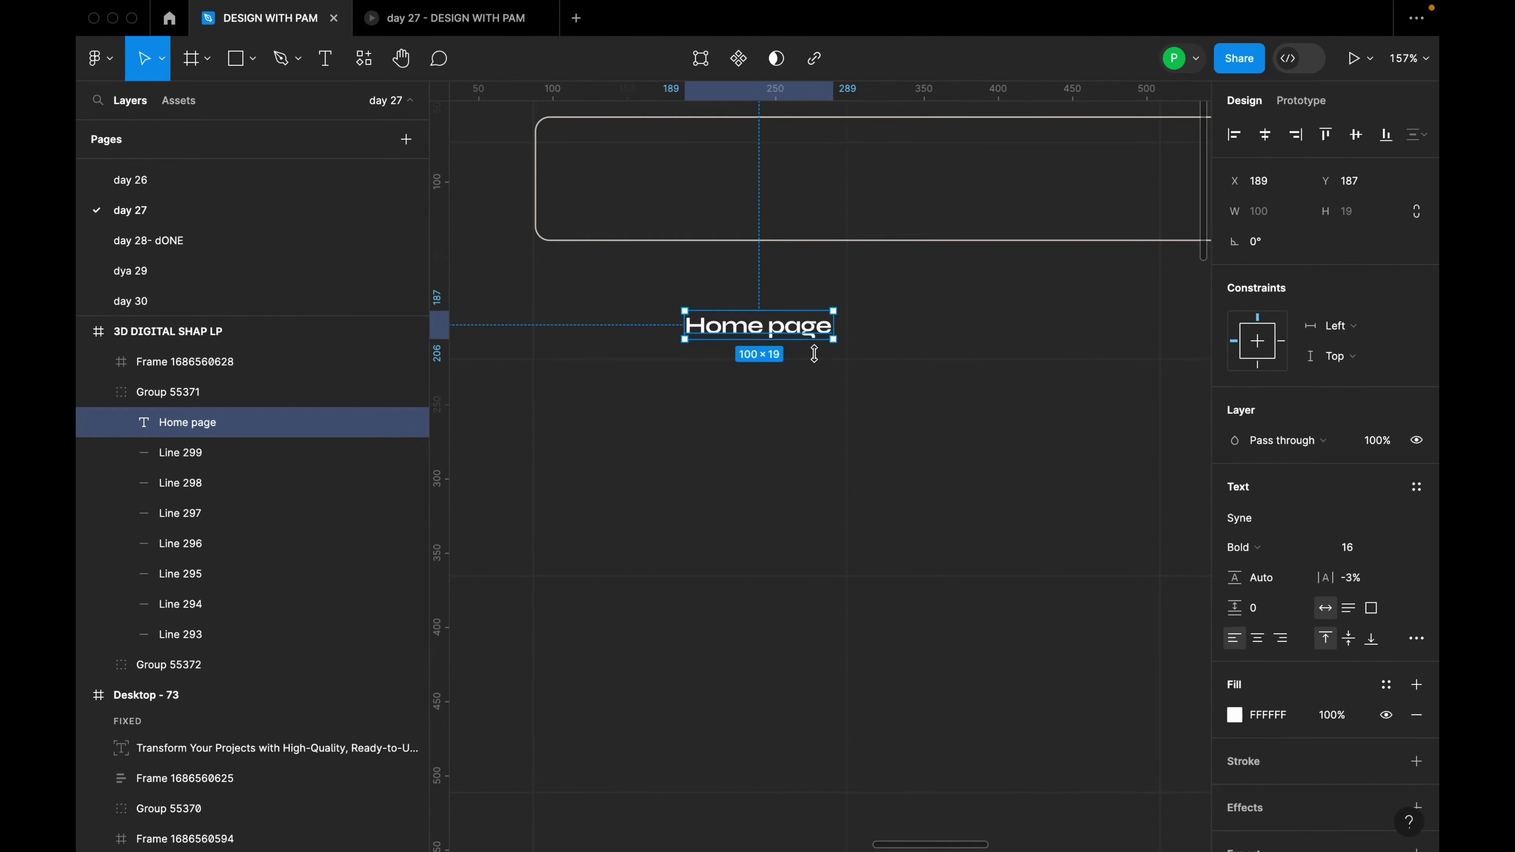
{"action": "key", "text": "shift+a"}
{"action": "left_click_drag", "start_coordinate": [813, 329], "coordinate": [754, 182]}
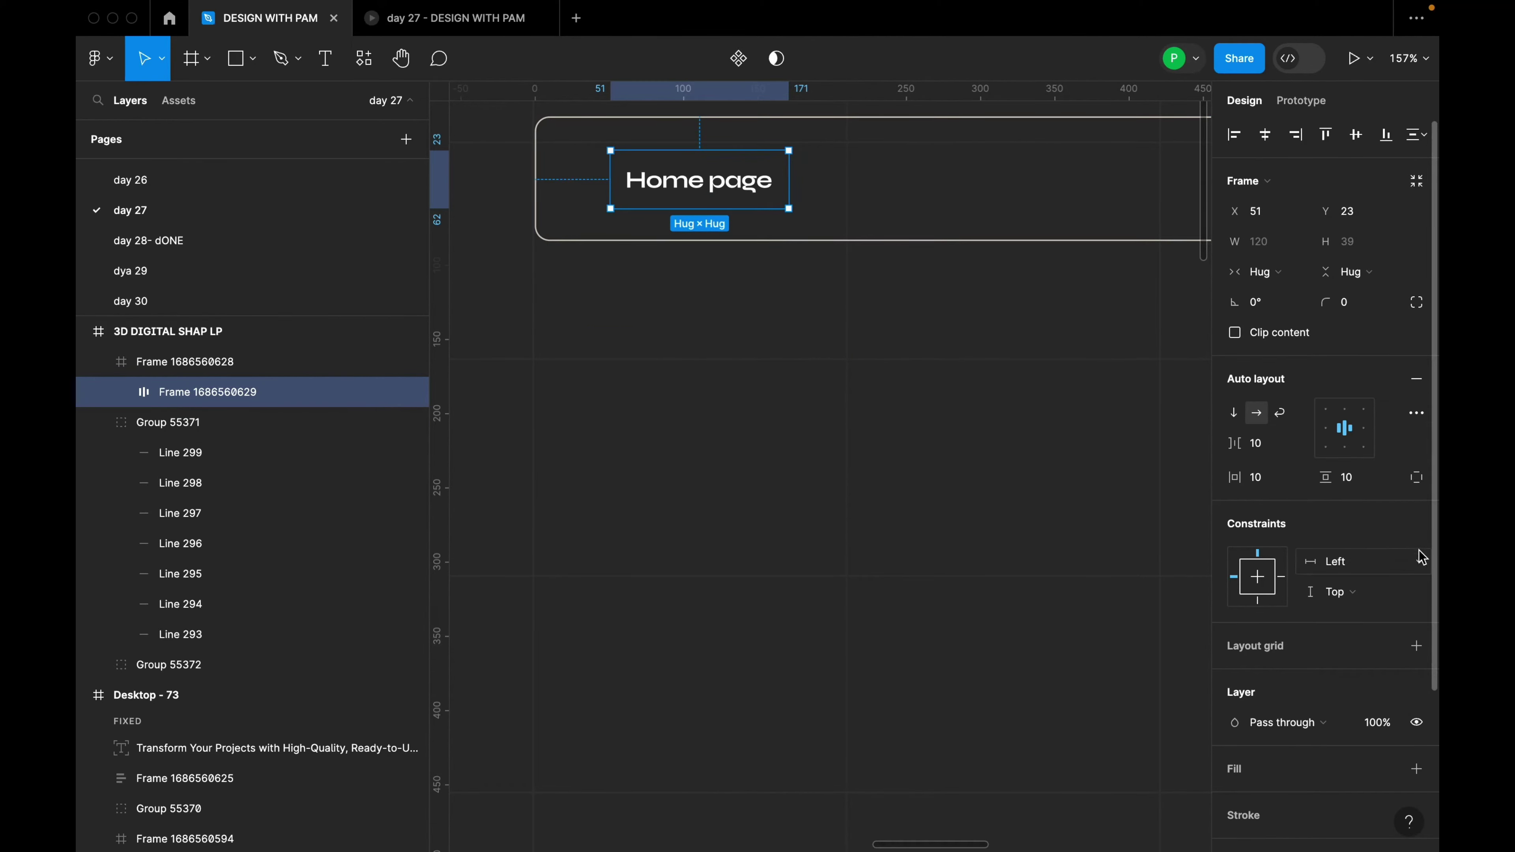
{"action": "left_click", "coordinate": [750, 190]}
{"action": "left_click", "coordinate": [750, 190]}
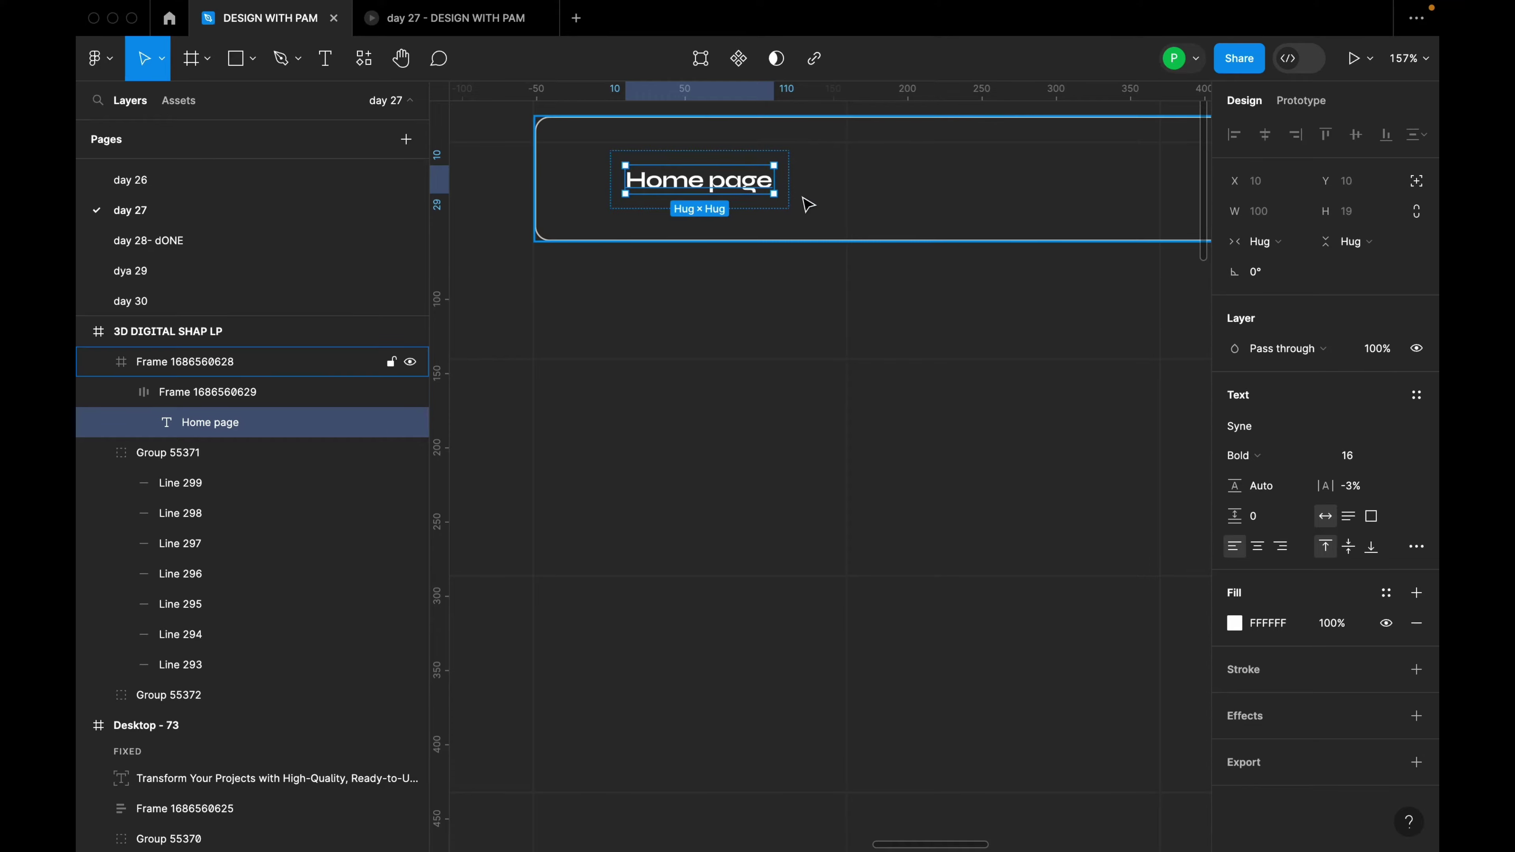
{"action": "left_click", "coordinate": [790, 190]}
{"action": "left_click", "coordinate": [783, 189]}
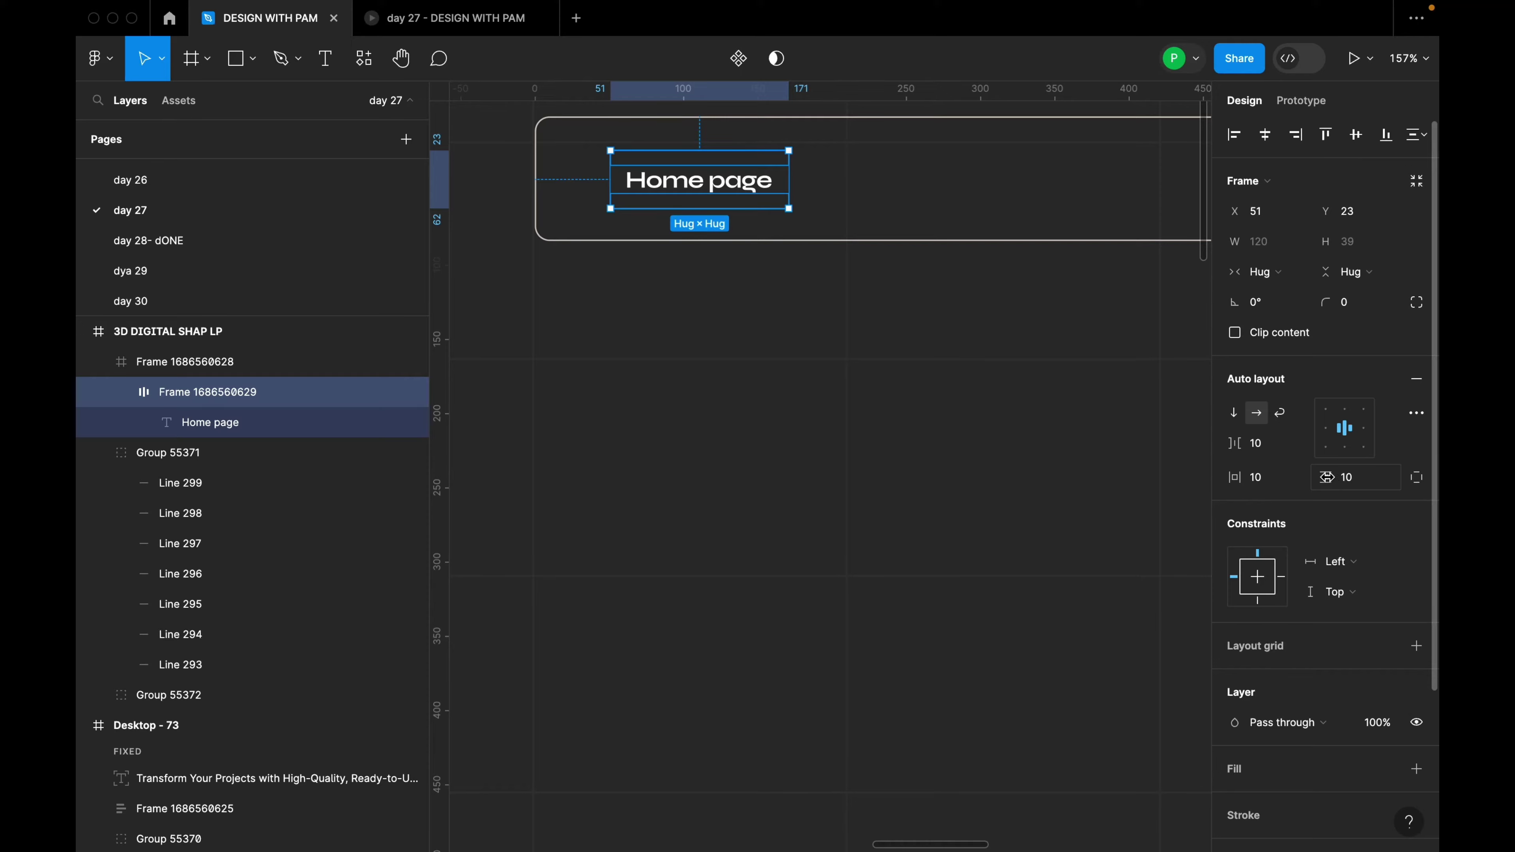
Set the Home page button padding to 12 horizontal and 8 vertical
{"action": "left_click", "coordinate": [1273, 485]}
{"action": "type", "text": "12"}
{"action": "left_click", "coordinate": [1362, 480]}
{"action": "type", "text": "8"}
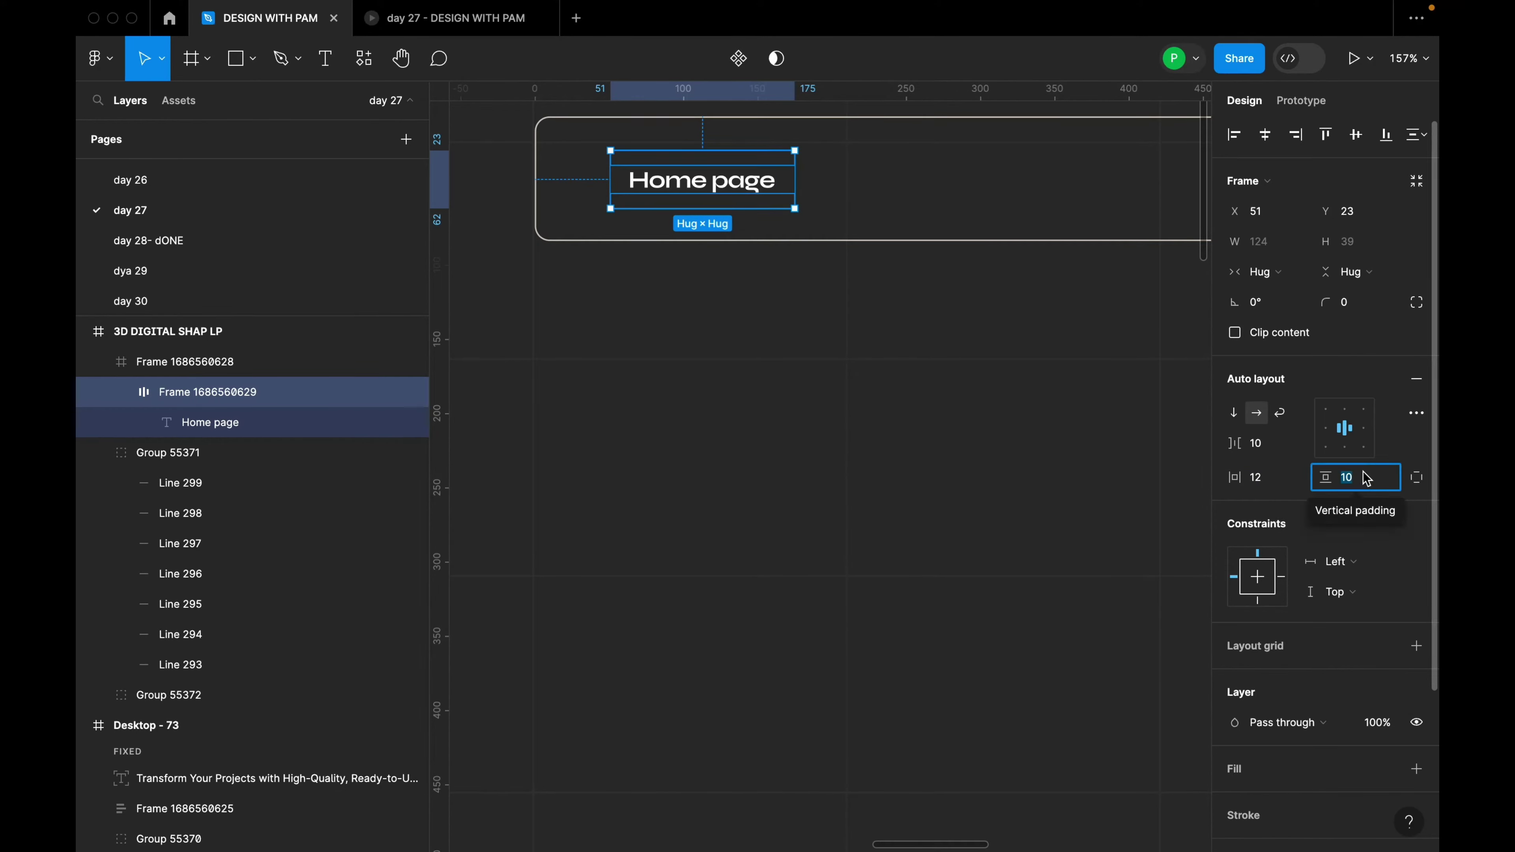
{"action": "key", "text": "Return"}
{"action": "scroll", "coordinate": [775, 205], "scroll_direction": "down", "scroll_amount": 1}
{"action": "scroll", "coordinate": [1150, 294], "scroll_direction": "down", "scroll_amount": 3}
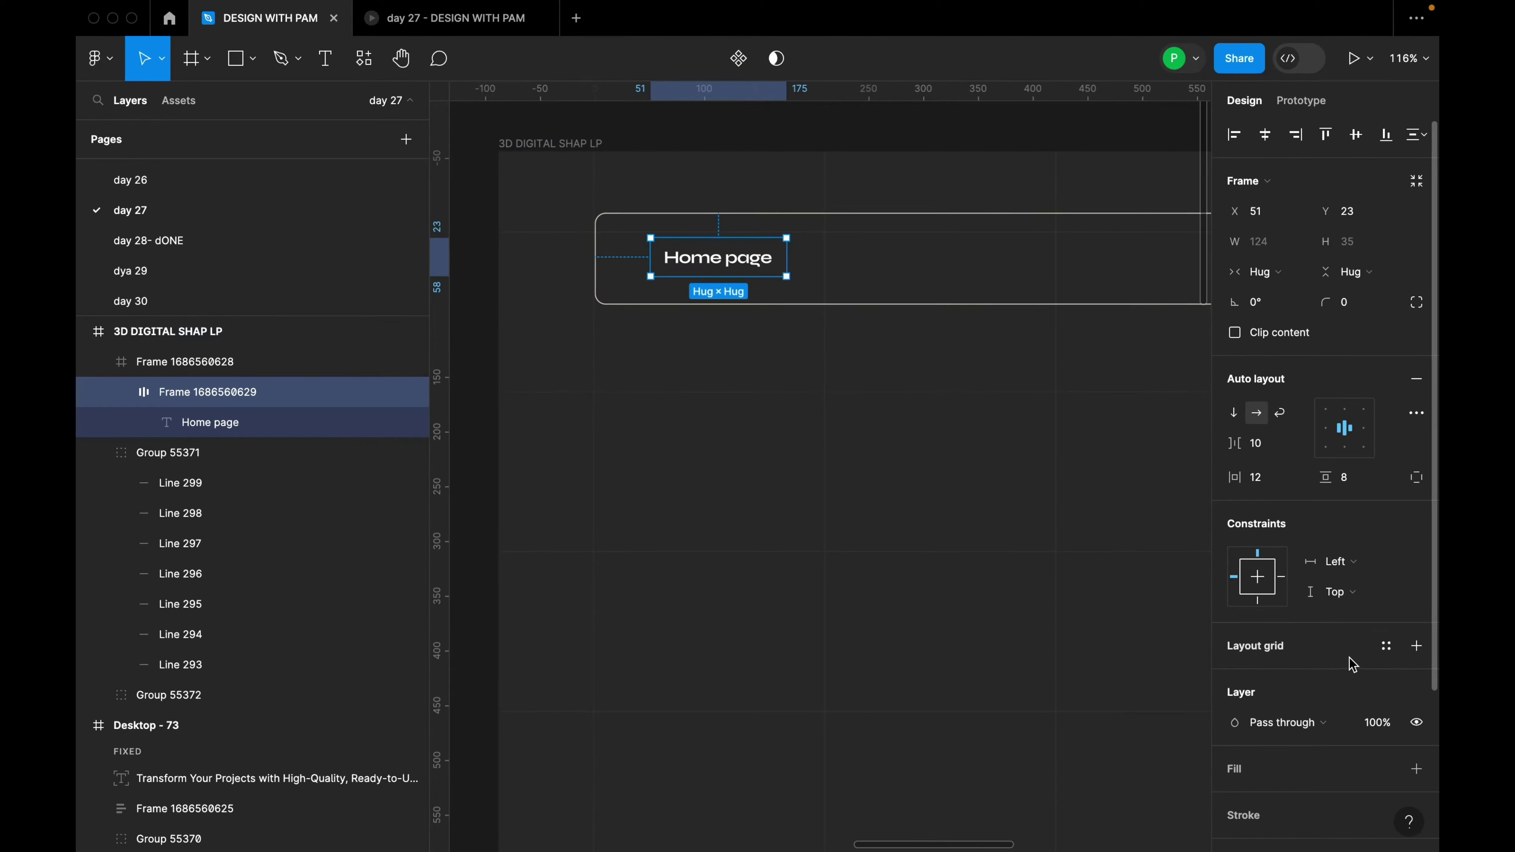
{"action": "scroll", "coordinate": [1370, 633], "scroll_direction": "down", "scroll_amount": 4}
Give the Home page button a CEC8BF border and corner radius 4
{"action": "left_click", "coordinate": [1416, 612]}
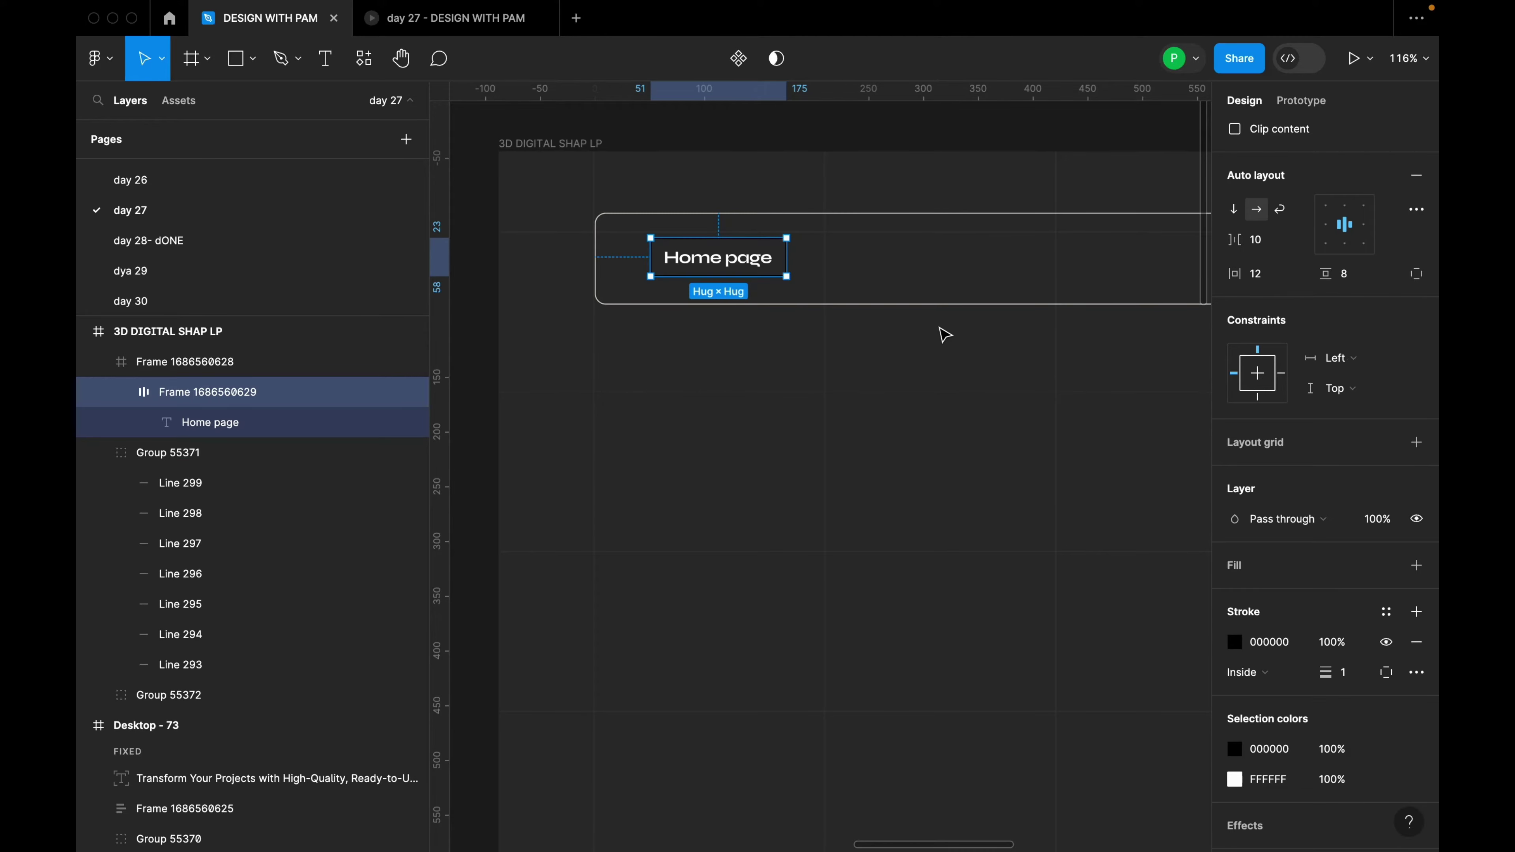
{"action": "left_click", "coordinate": [941, 305]}
{"action": "left_click", "coordinate": [1289, 574]}
{"action": "key", "text": "ctrl+c"}
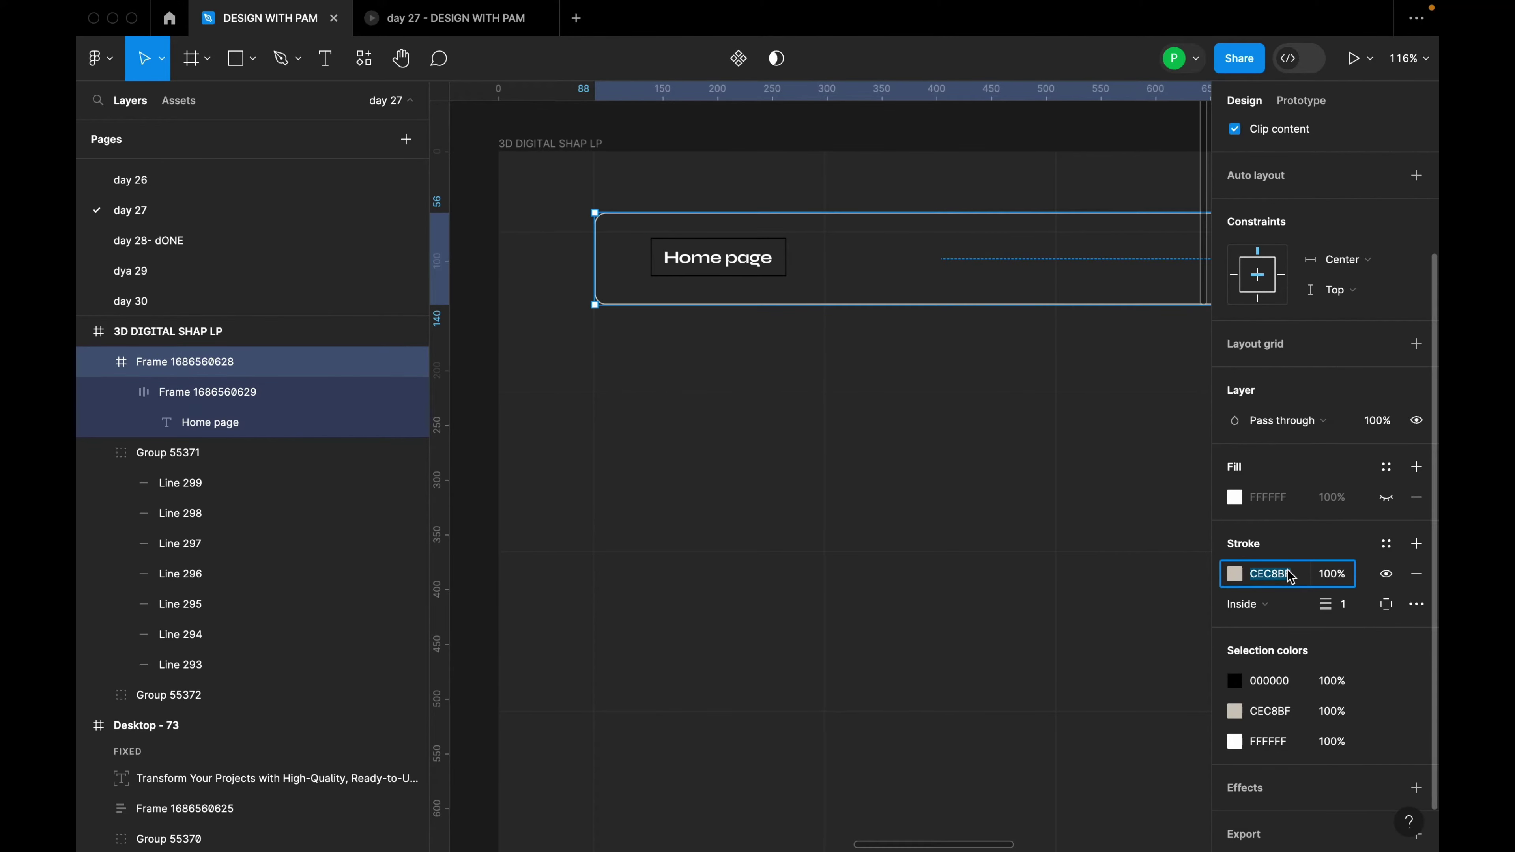
{"action": "left_click", "coordinate": [753, 266]}
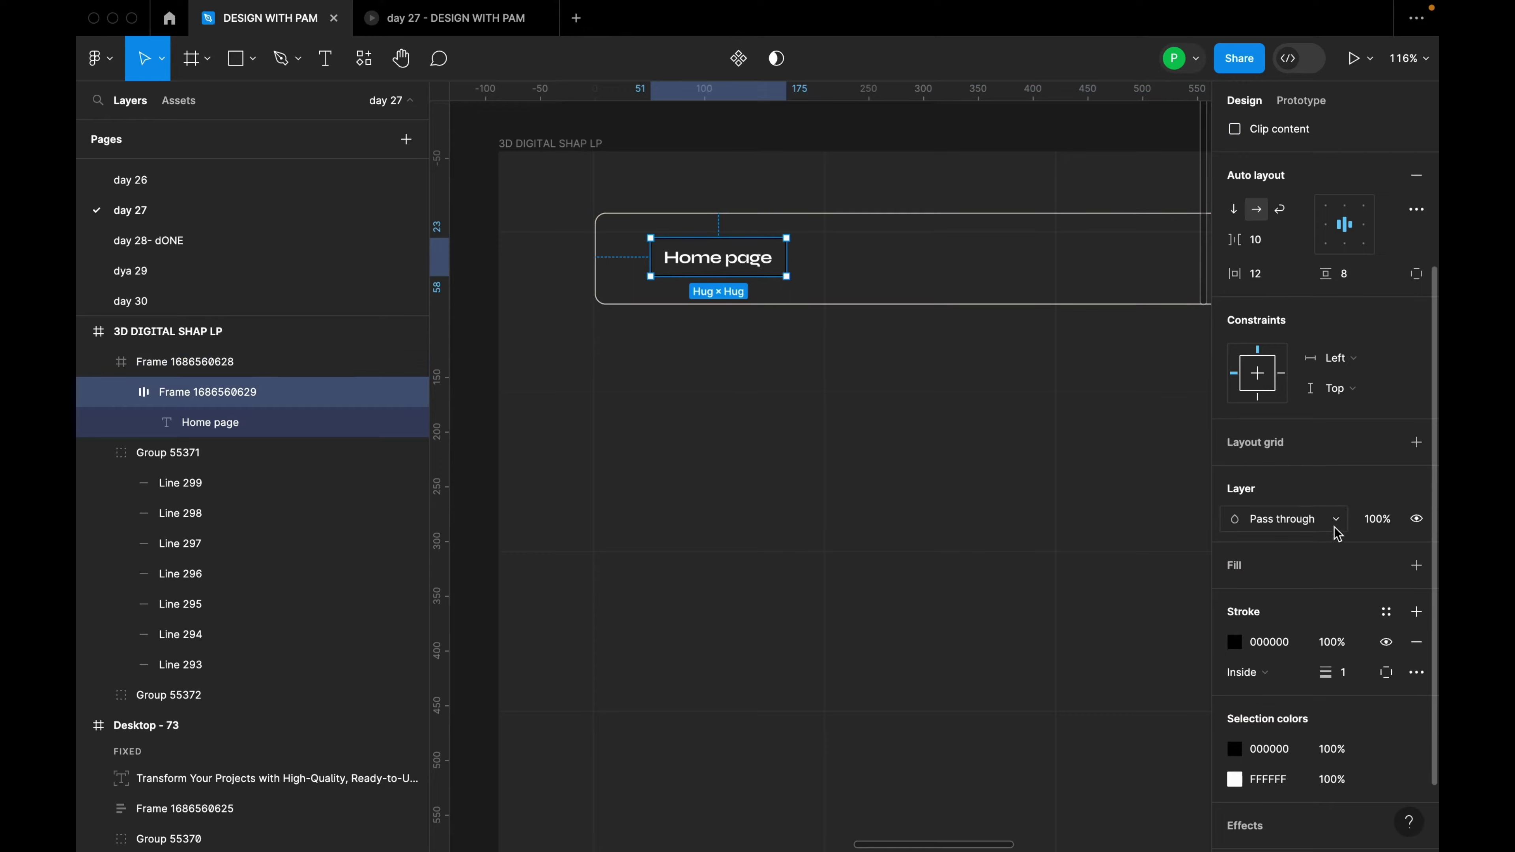
{"action": "left_click", "coordinate": [1298, 642]}
{"action": "key", "text": "ctrl+v"}
{"action": "key", "text": "Return"}
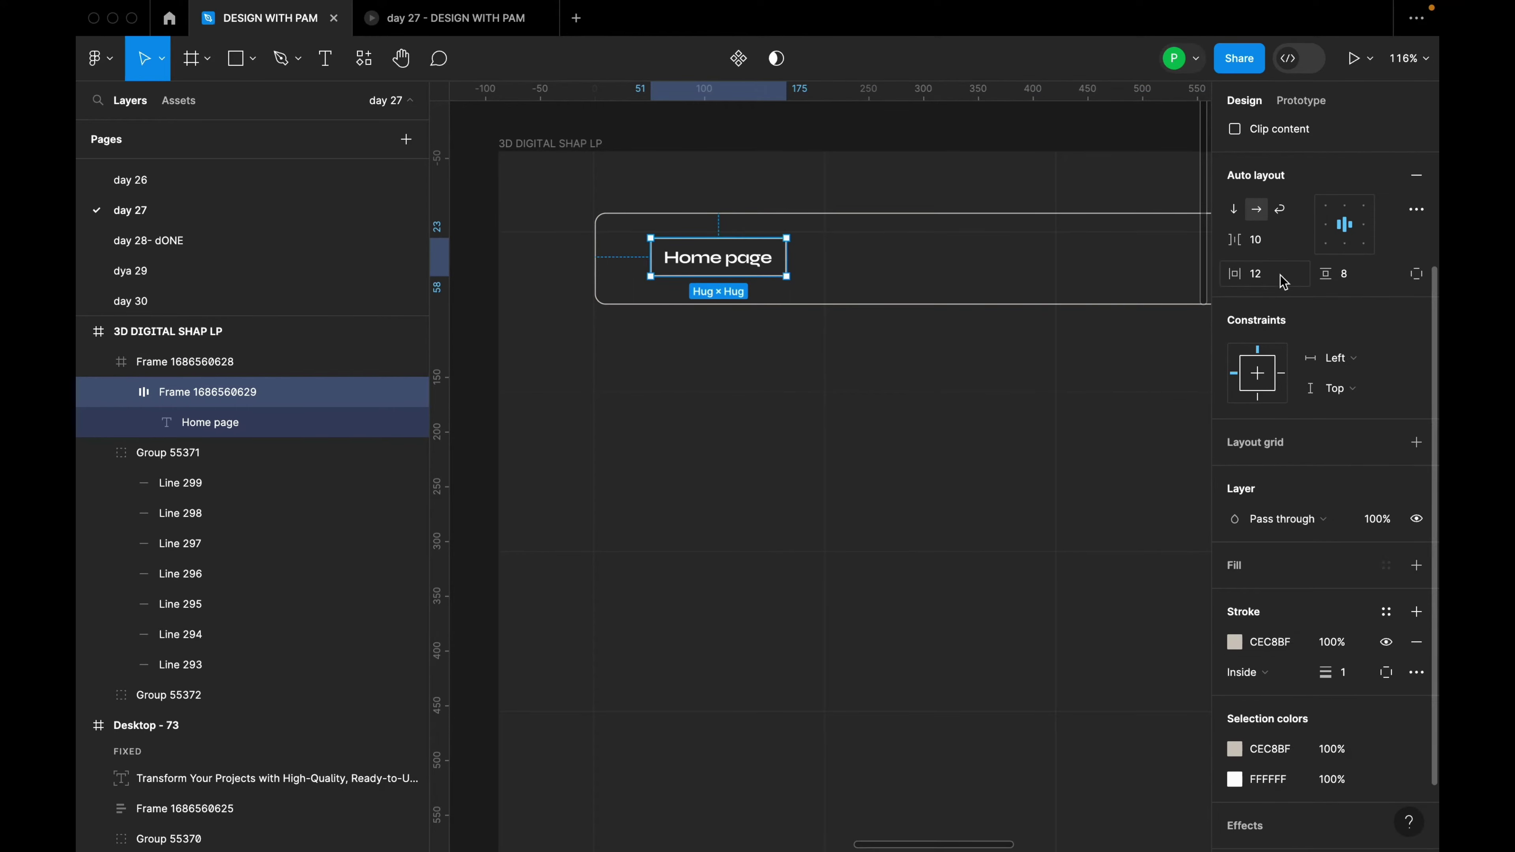
{"action": "left_click", "coordinate": [1361, 307]}
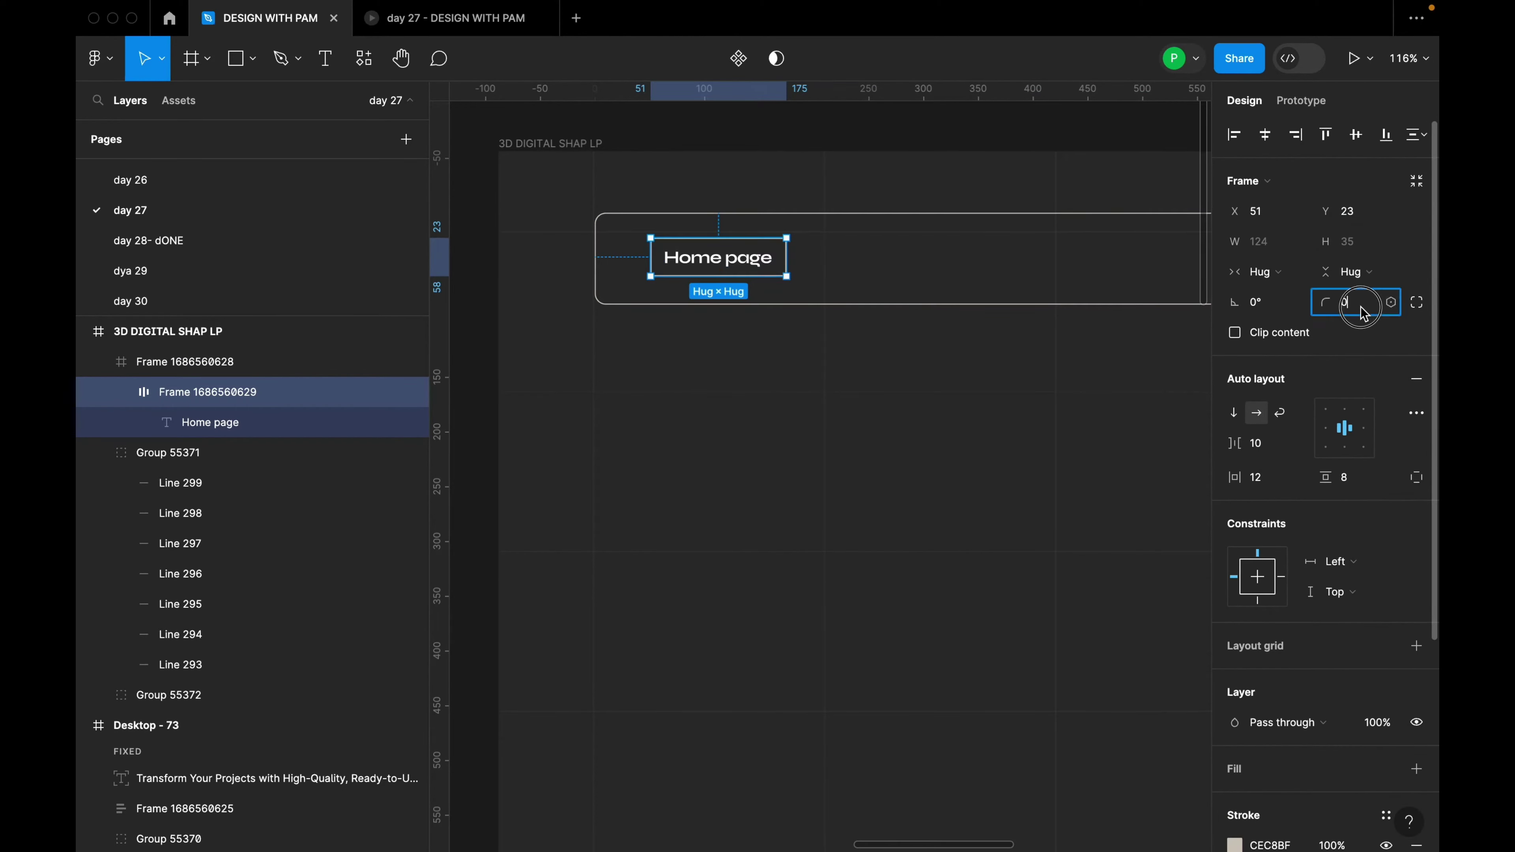
{"action": "type", "text": "4"}
{"action": "key", "text": "Return"}
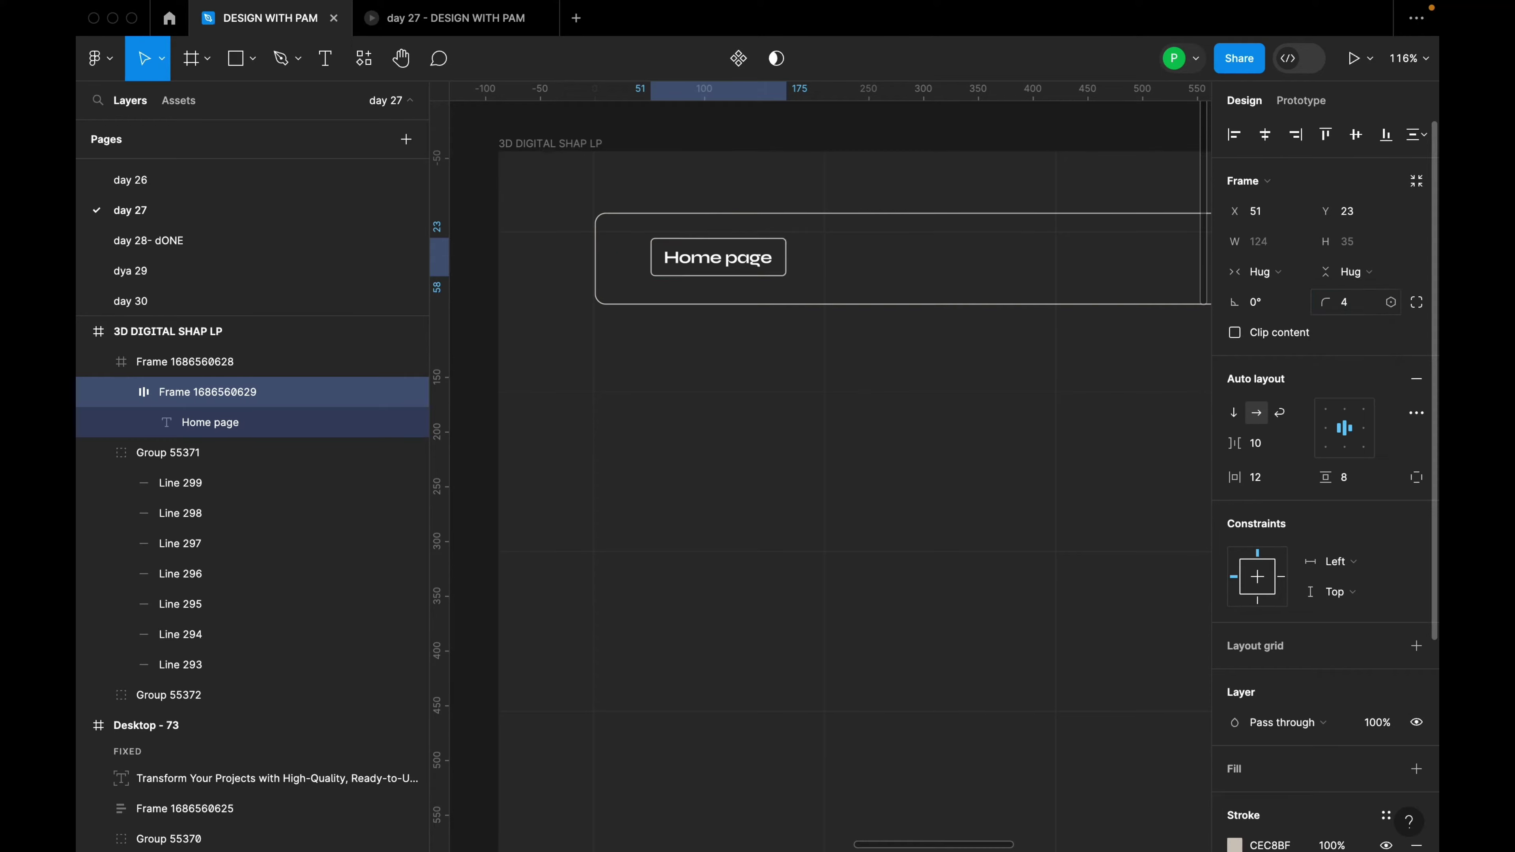
Duplicate the Home page button into three and wrap them in a horizontal auto-layout row
{"action": "left_click_drag", "start_coordinate": [779, 266], "coordinate": [1067, 266]}
{"action": "scroll", "coordinate": [1072, 316], "scroll_direction": "down", "scroll_amount": 5}
{"action": "scroll", "coordinate": [603, 291], "scroll_direction": "up", "scroll_amount": 3}
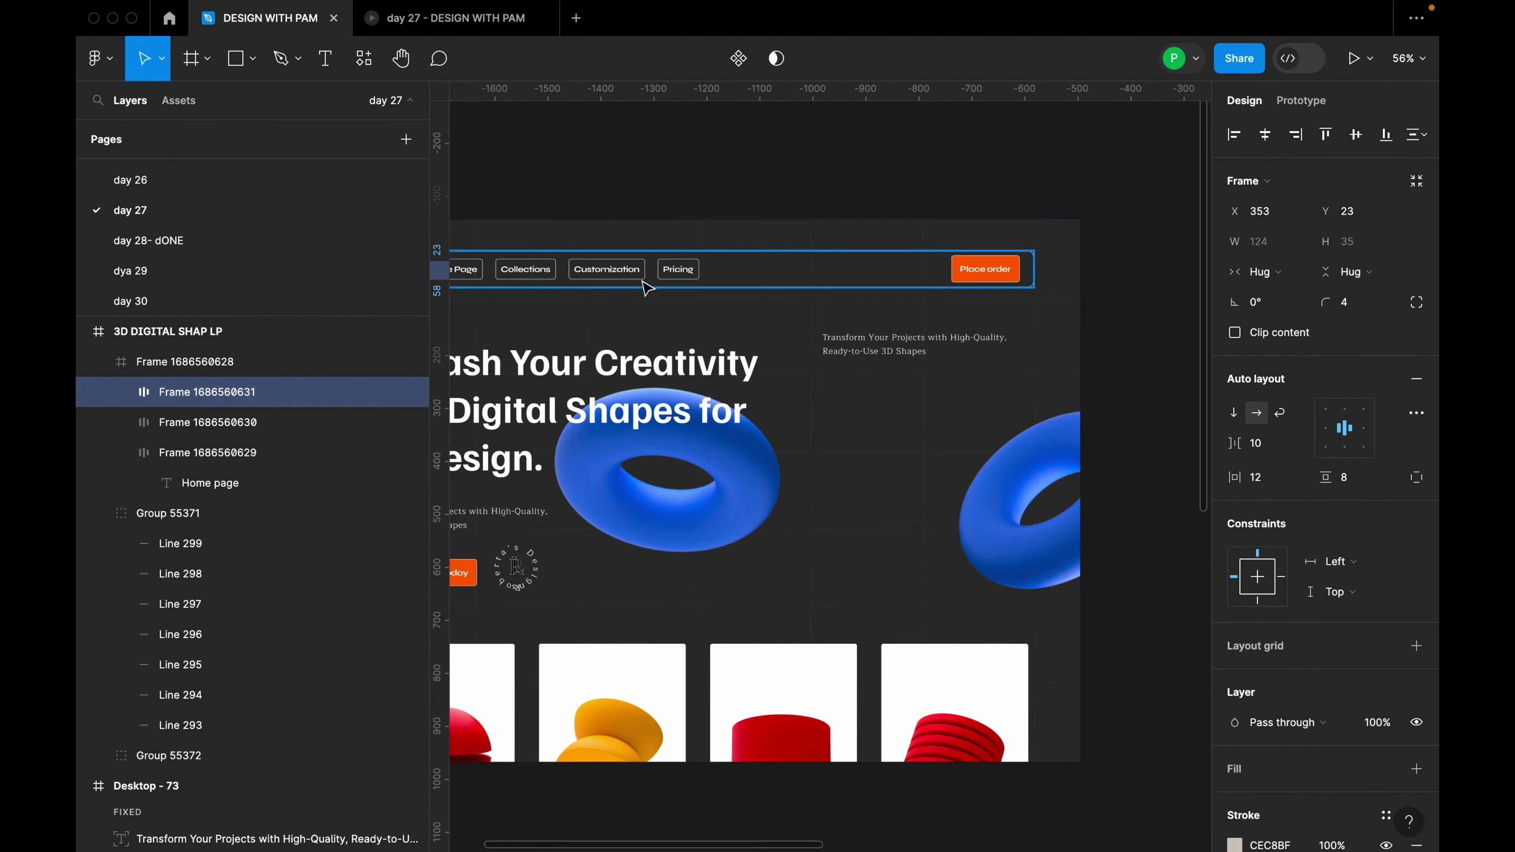
{"action": "scroll", "coordinate": [603, 291], "scroll_direction": "down", "scroll_amount": 3}
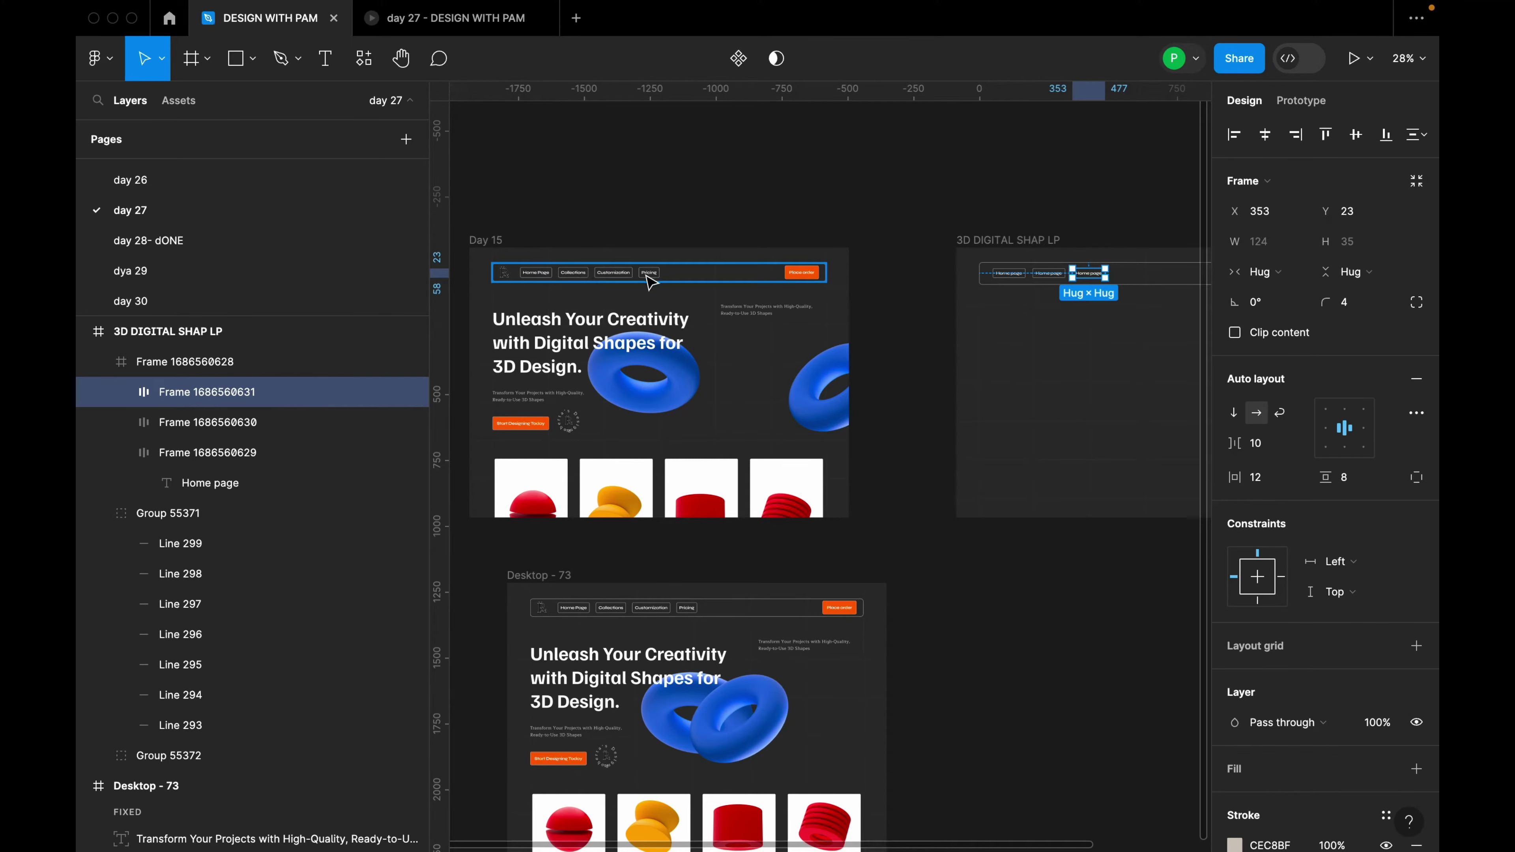
{"action": "scroll", "coordinate": [1026, 287], "scroll_direction": "down", "scroll_amount": 2}
{"action": "scroll", "coordinate": [883, 304], "scroll_direction": "up", "scroll_amount": 6}
{"action": "left_click_drag", "start_coordinate": [856, 328], "coordinate": [916, 329]}
{"action": "left_click", "coordinate": [745, 325], "text": "shift"}
{"action": "left_click", "coordinate": [680, 322], "text": "shift"}
{"action": "key", "text": "shift+a"}
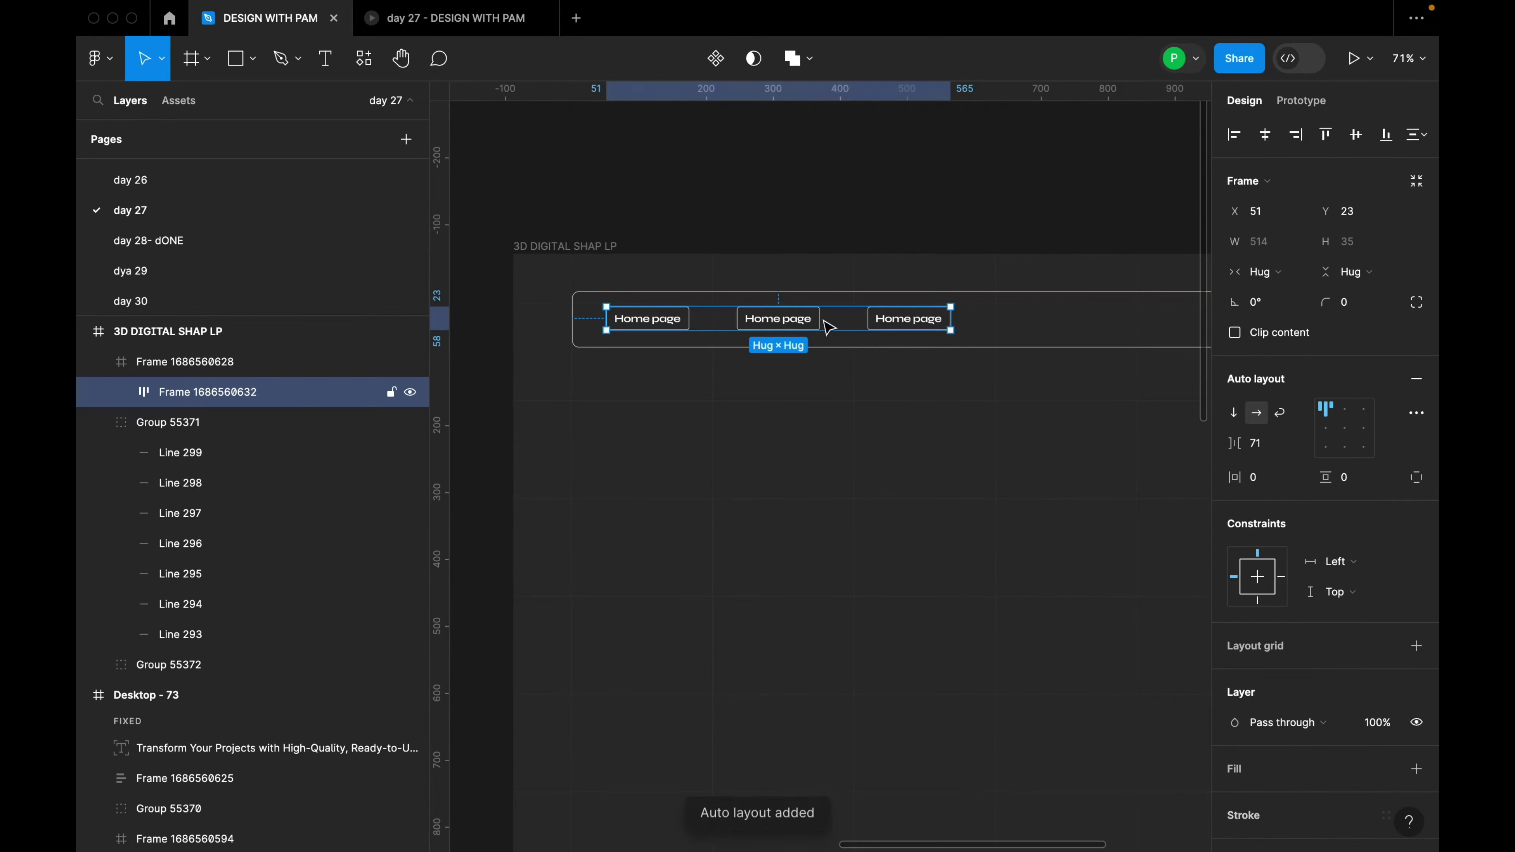
Add a fourth button, set the row spacing to 24, and shift the row toward the navbar centre
{"action": "left_click", "coordinate": [893, 325]}
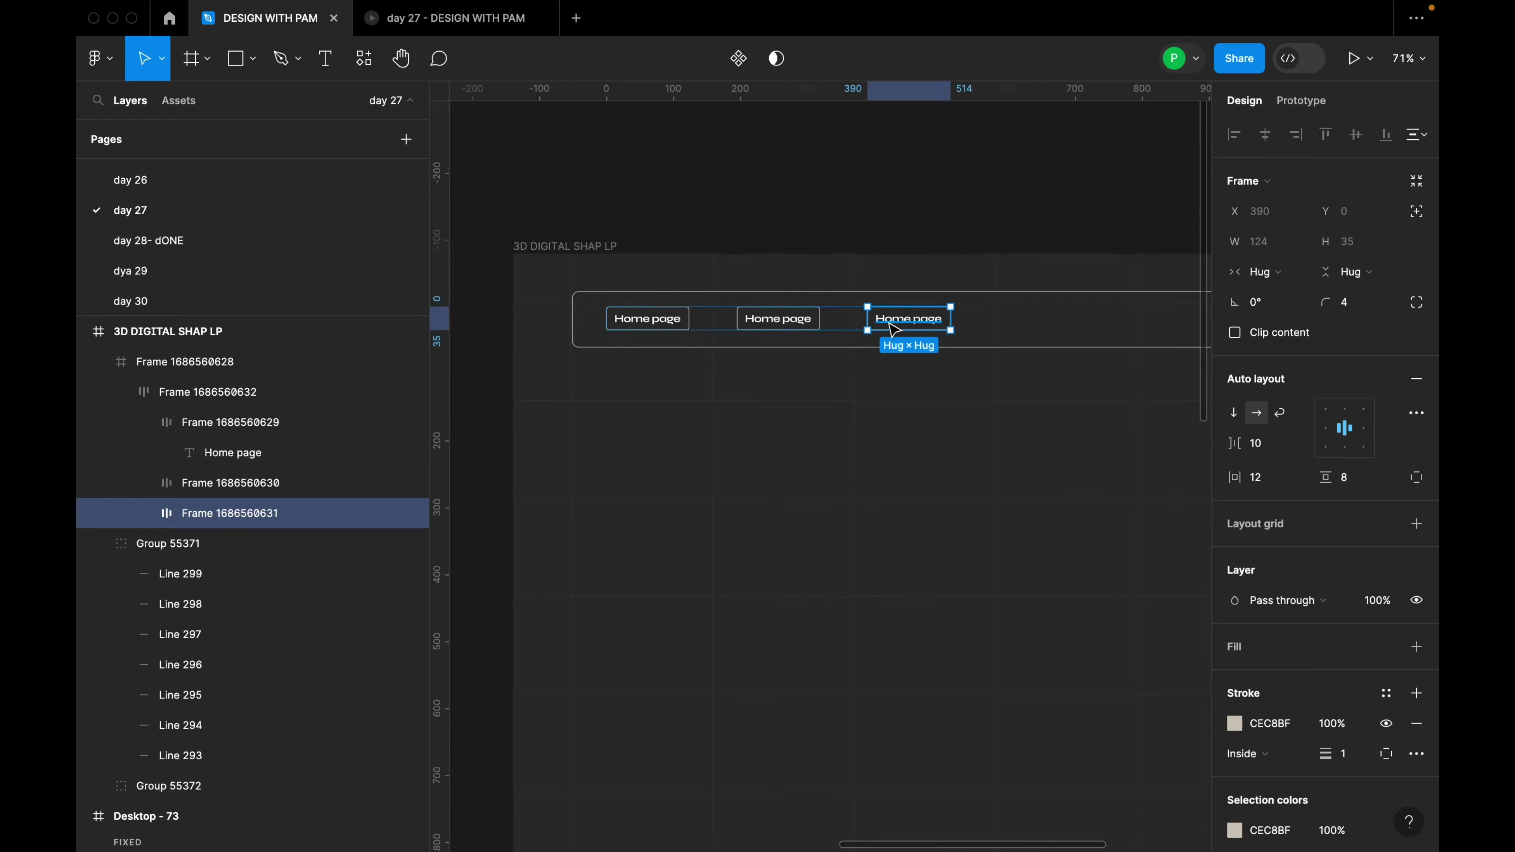
{"action": "key", "text": "ctrl+d"}
{"action": "left_click", "coordinate": [847, 320]}
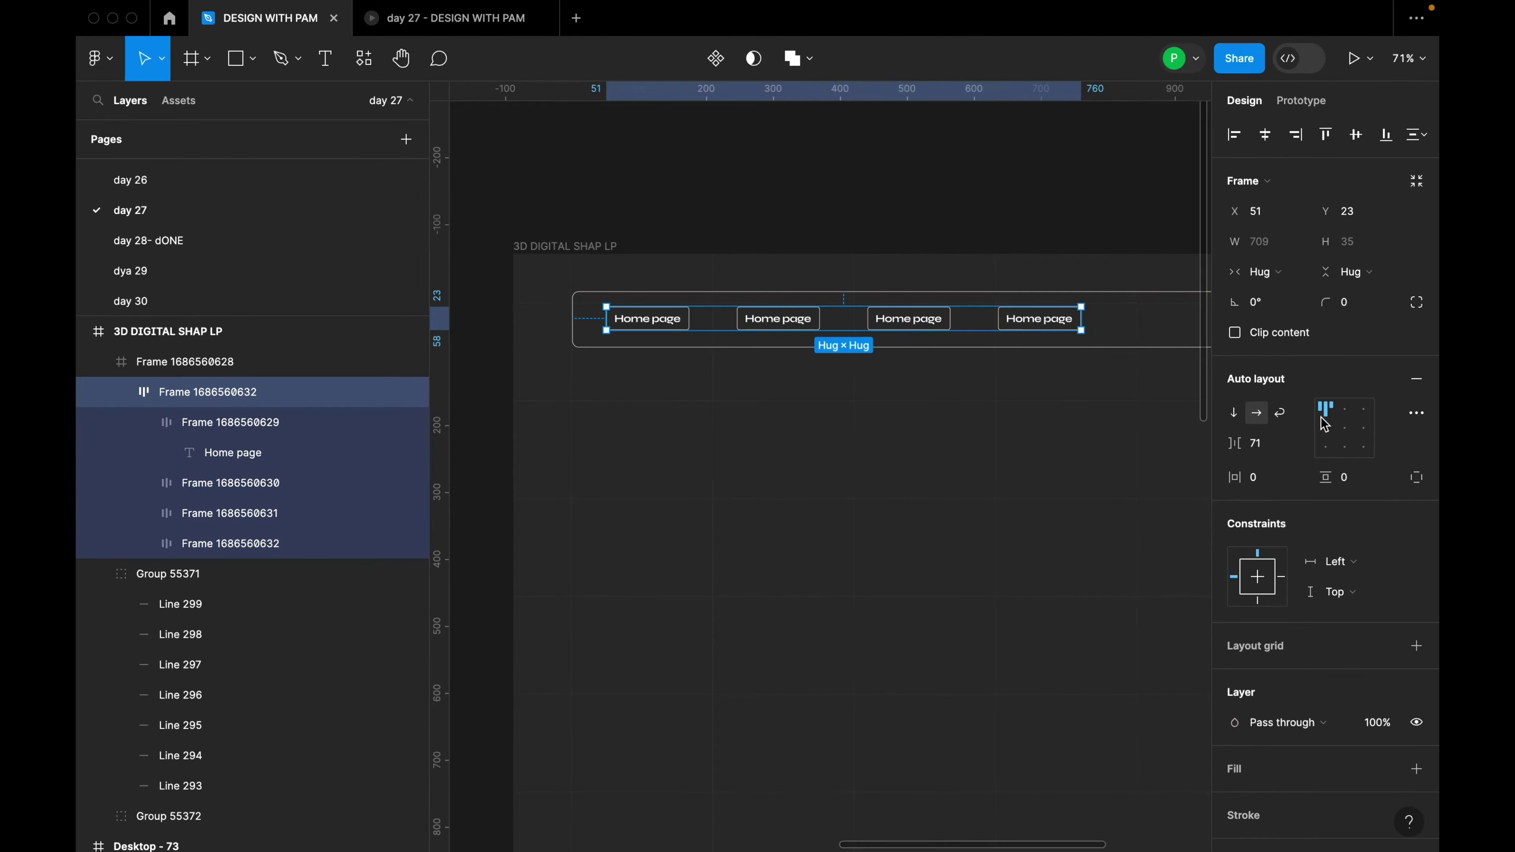
{"action": "left_click", "coordinate": [1276, 447]}
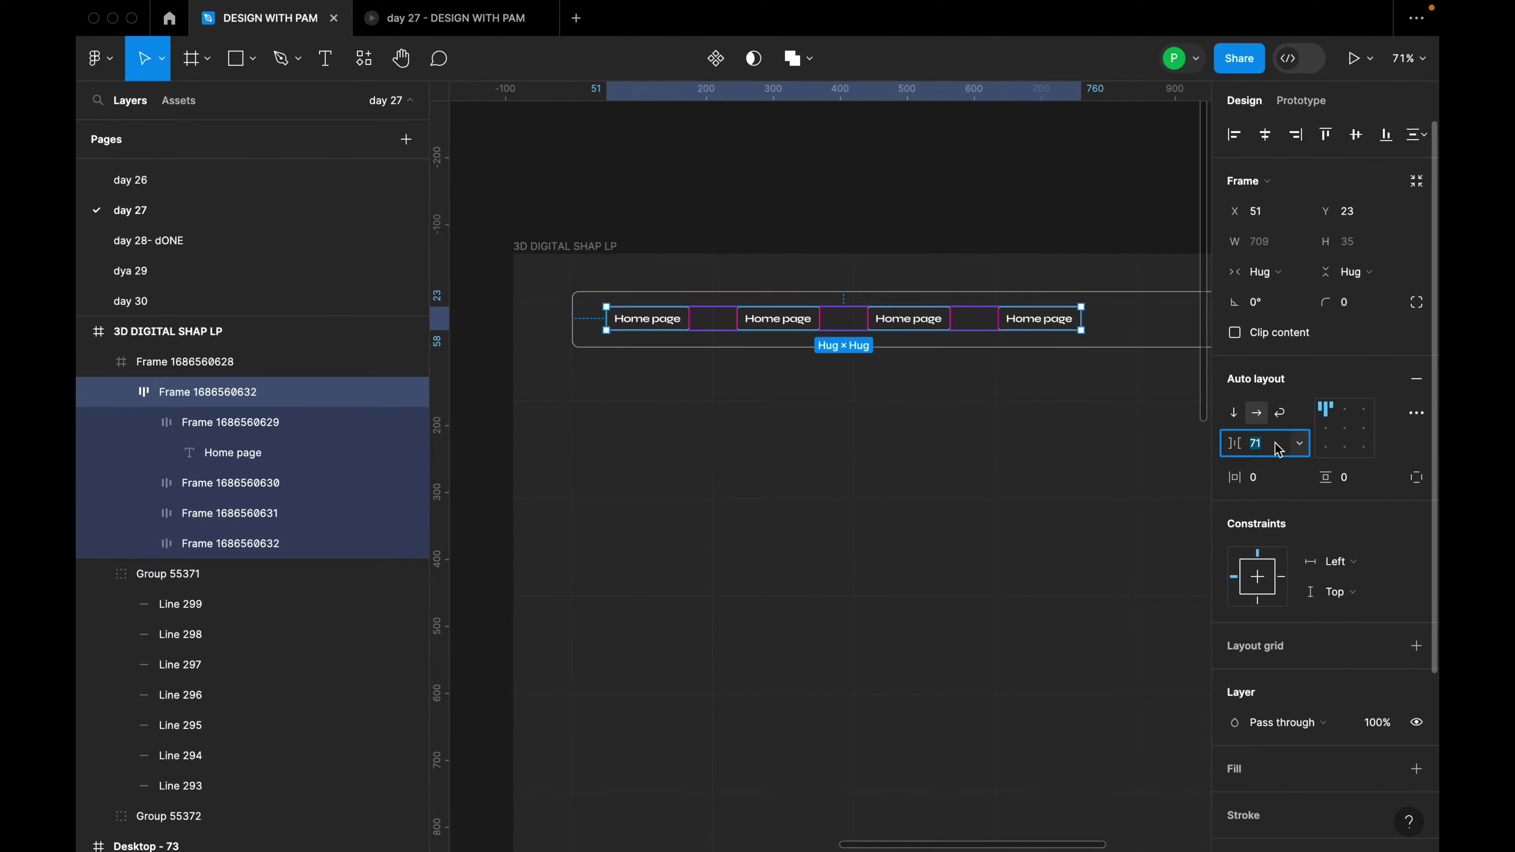
{"action": "key", "text": "Return"}
{"action": "left_click_drag", "start_coordinate": [865, 319], "coordinate": [977, 322]}
{"action": "scroll", "coordinate": [1050, 319], "scroll_direction": "up", "scroll_amount": 1}
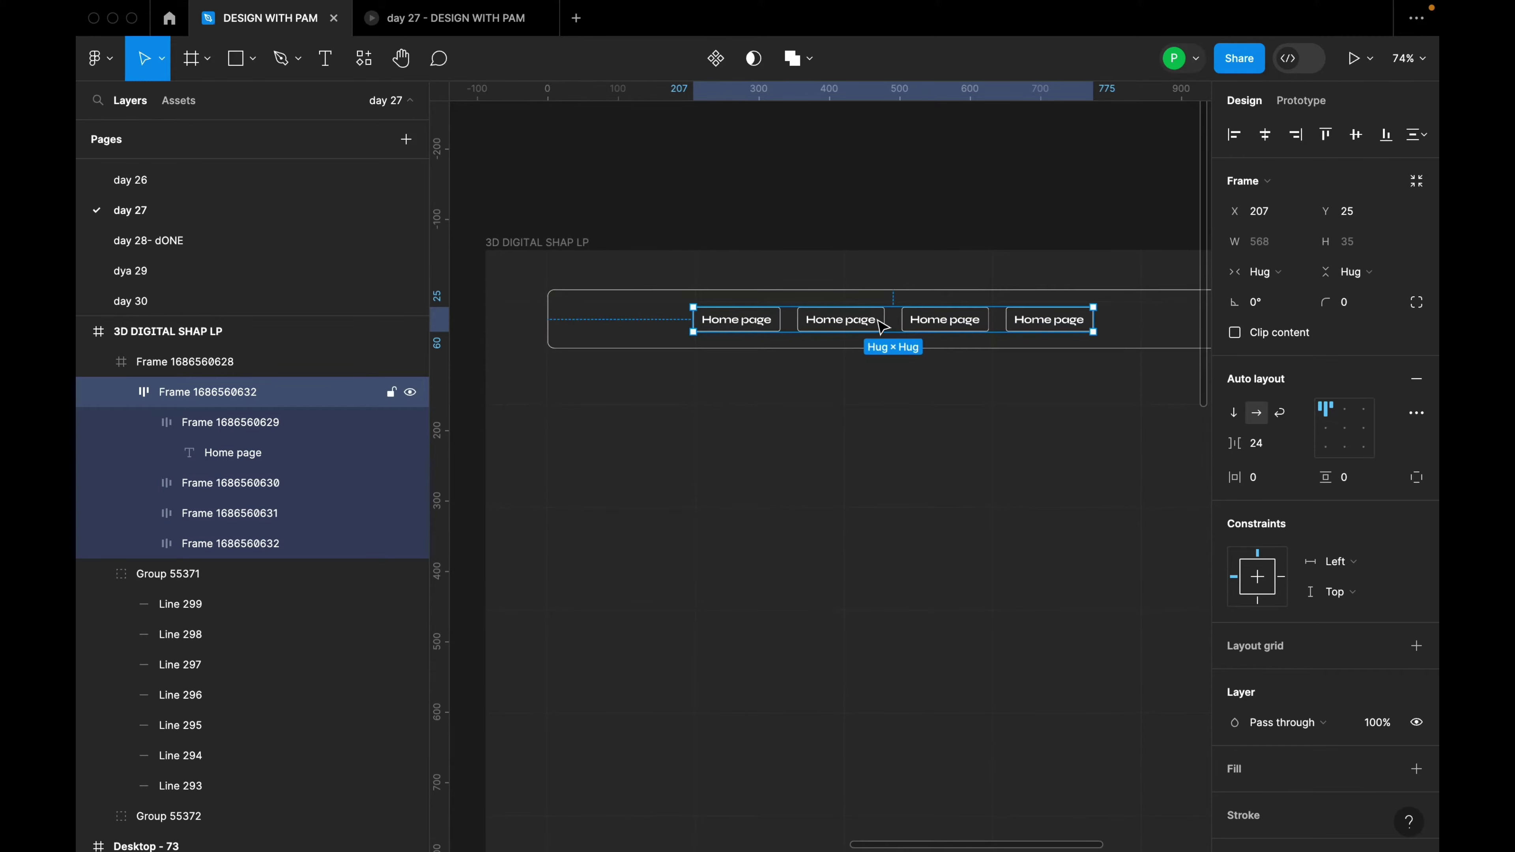
Retype the second, third and fourth button labels as 'Collections', 'Customization' and 'Pricing'
{"action": "double_click", "coordinate": [865, 320]}
{"action": "type", "text": "Collections"}
{"action": "scroll", "coordinate": [972, 348], "scroll_direction": "up", "scroll_amount": 5}
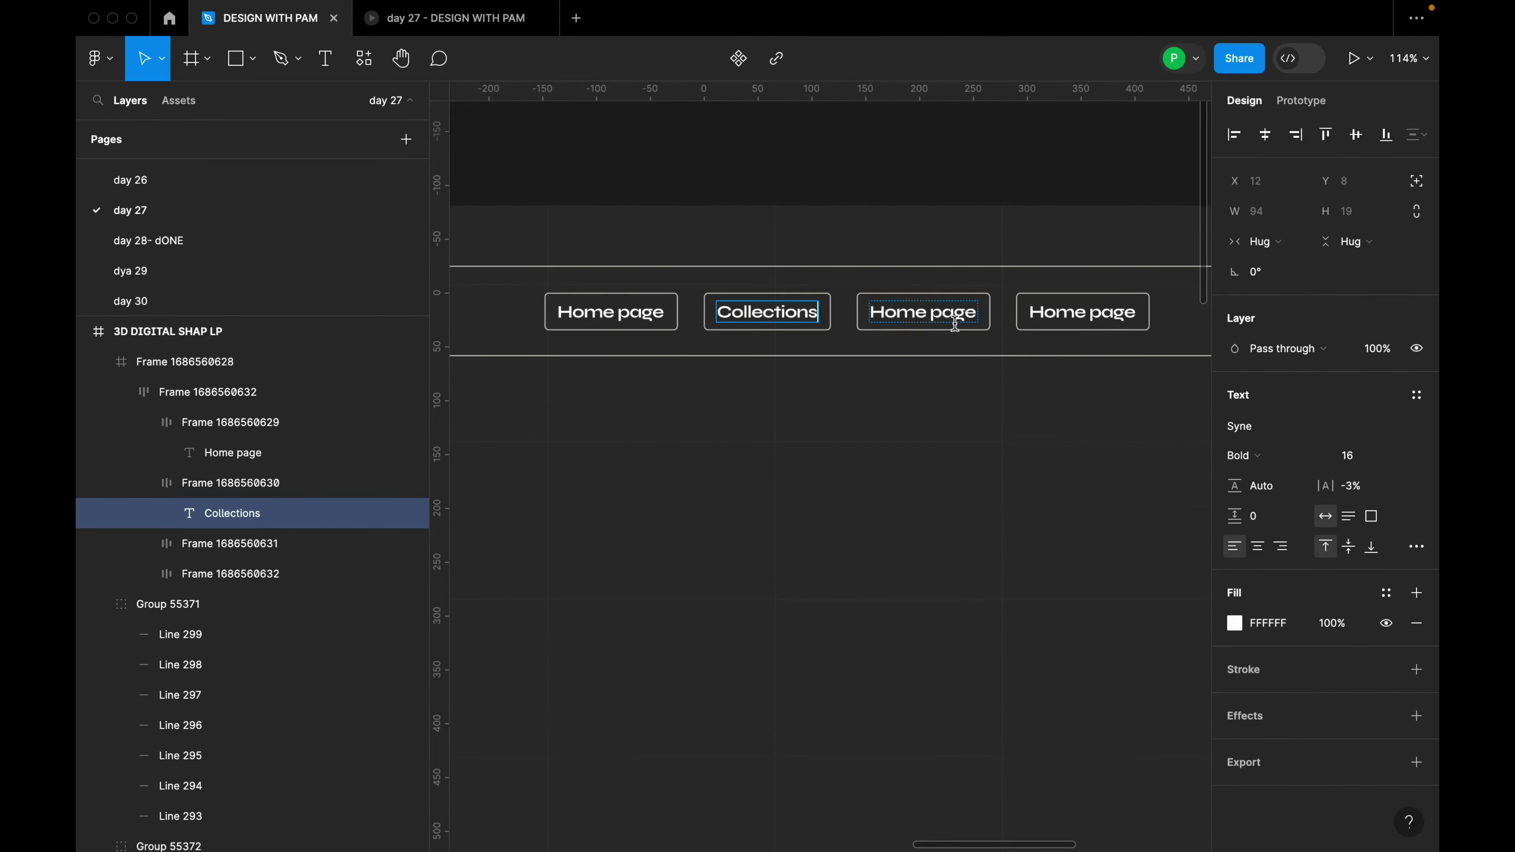
{"action": "left_click", "coordinate": [950, 317]}
{"action": "left_click", "coordinate": [950, 318]}
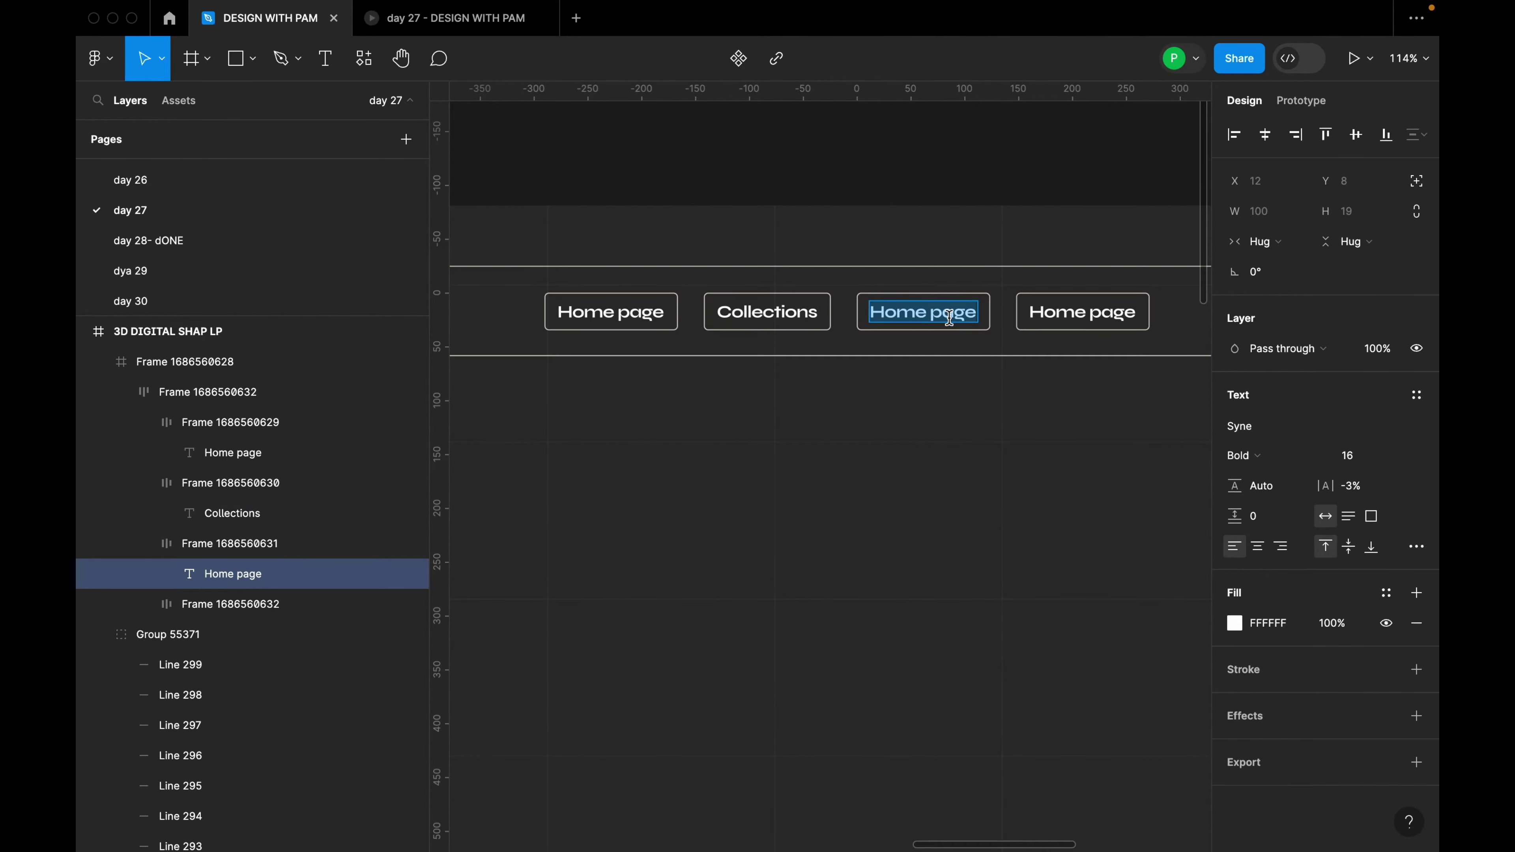
{"action": "type", "text": "Customization"}
{"action": "double_click", "coordinate": [1143, 314]}
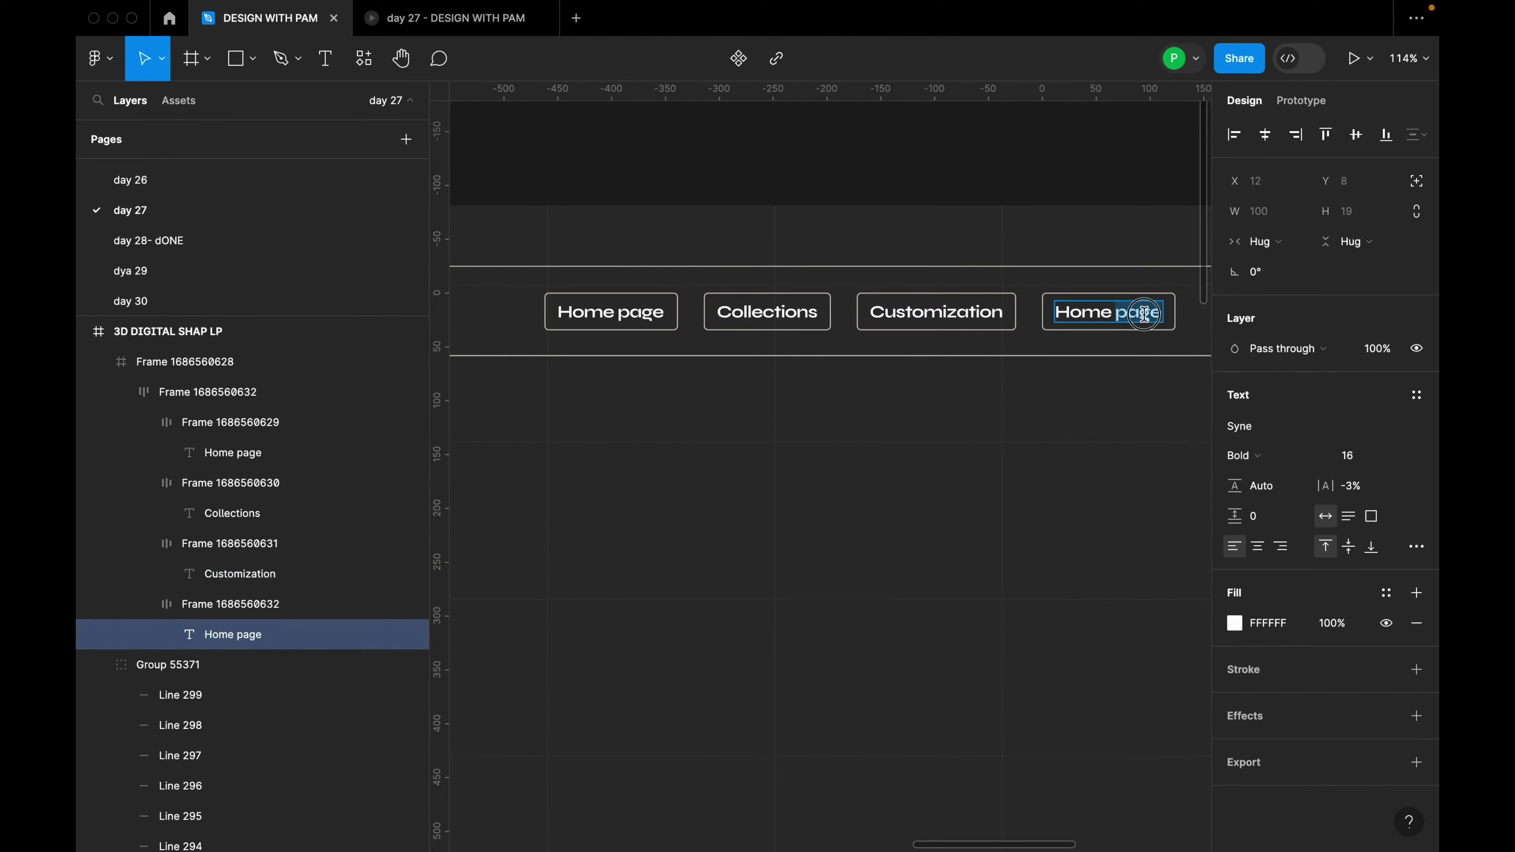
{"action": "type", "text": "Pricin"}
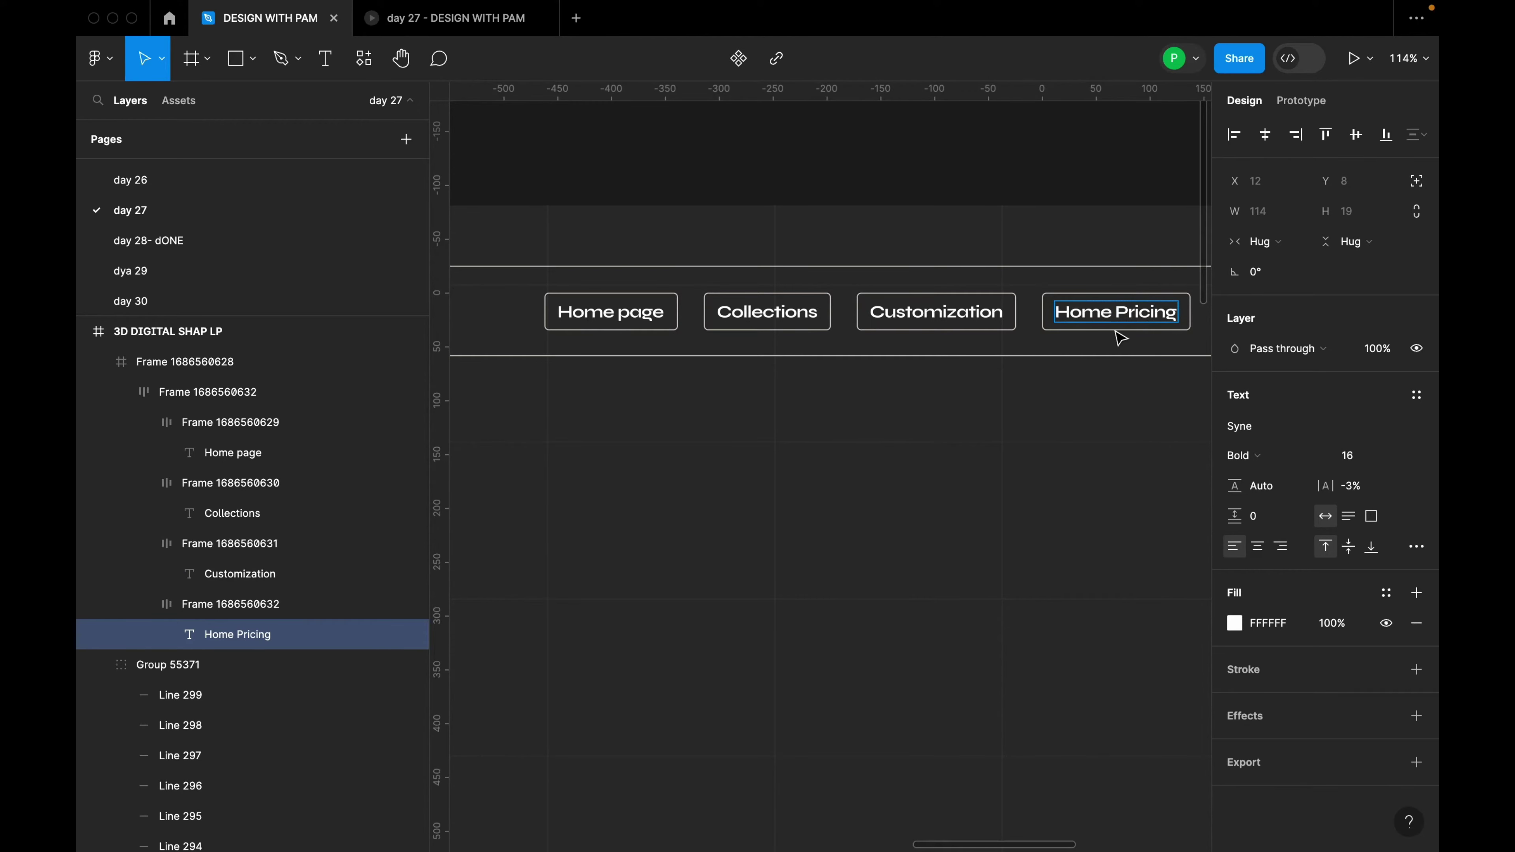
{"action": "left_click_drag", "start_coordinate": [1115, 317], "coordinate": [1056, 309]}
{"action": "key", "text": "BackSpace"}
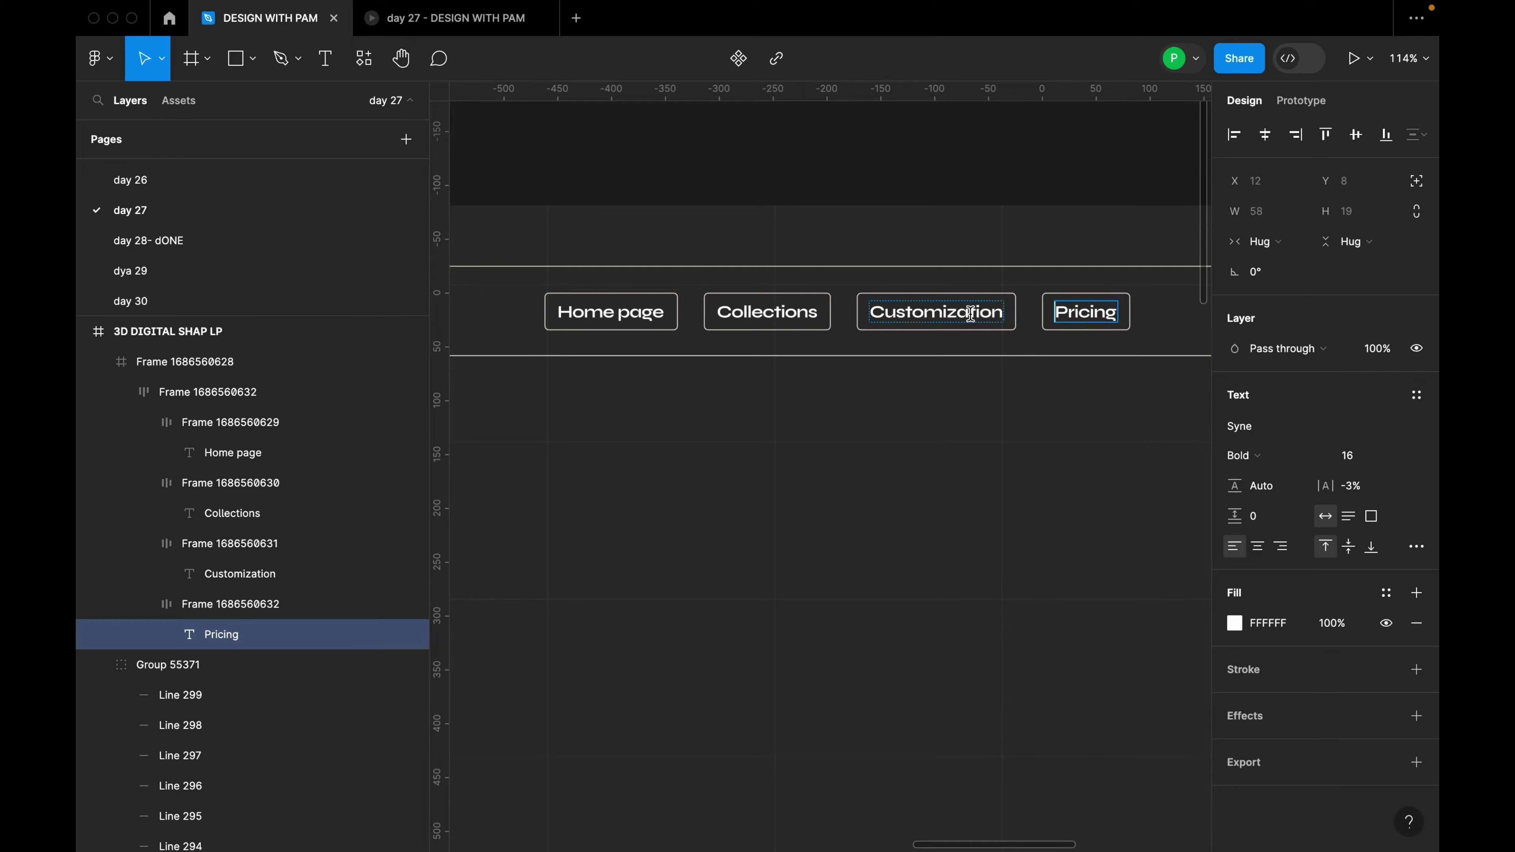
{"action": "left_click", "coordinate": [951, 310]}
{"action": "scroll", "coordinate": [951, 309], "scroll_direction": "down", "scroll_amount": 5}
Duplicate the Pricing button onto the navbar's right end
{"action": "left_click", "coordinate": [1002, 347]}
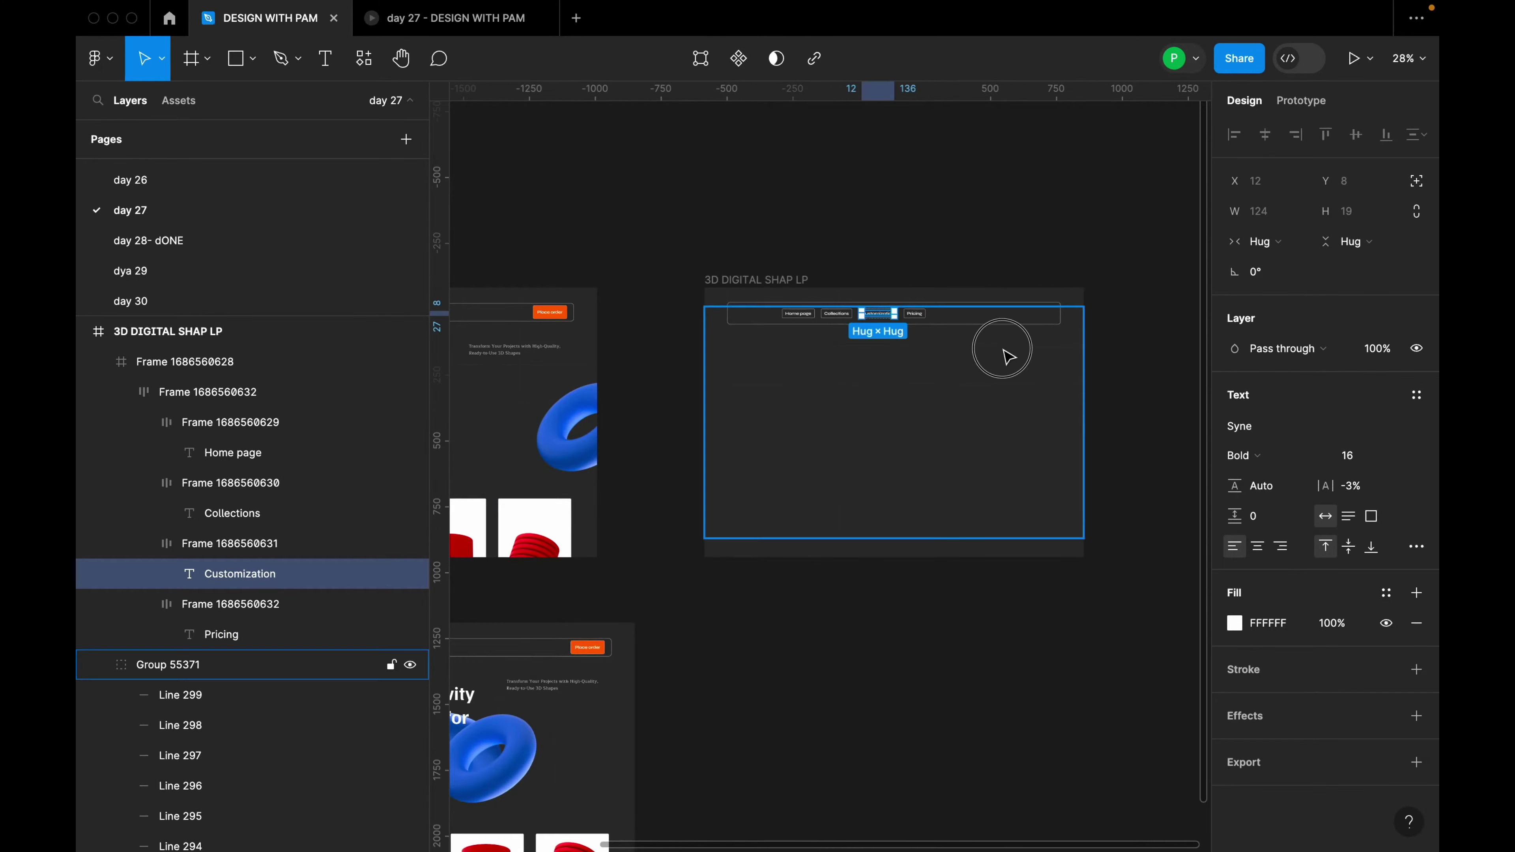
{"action": "scroll", "coordinate": [1005, 337], "scroll_direction": "up", "scroll_amount": 3}
{"action": "left_click", "coordinate": [829, 298]}
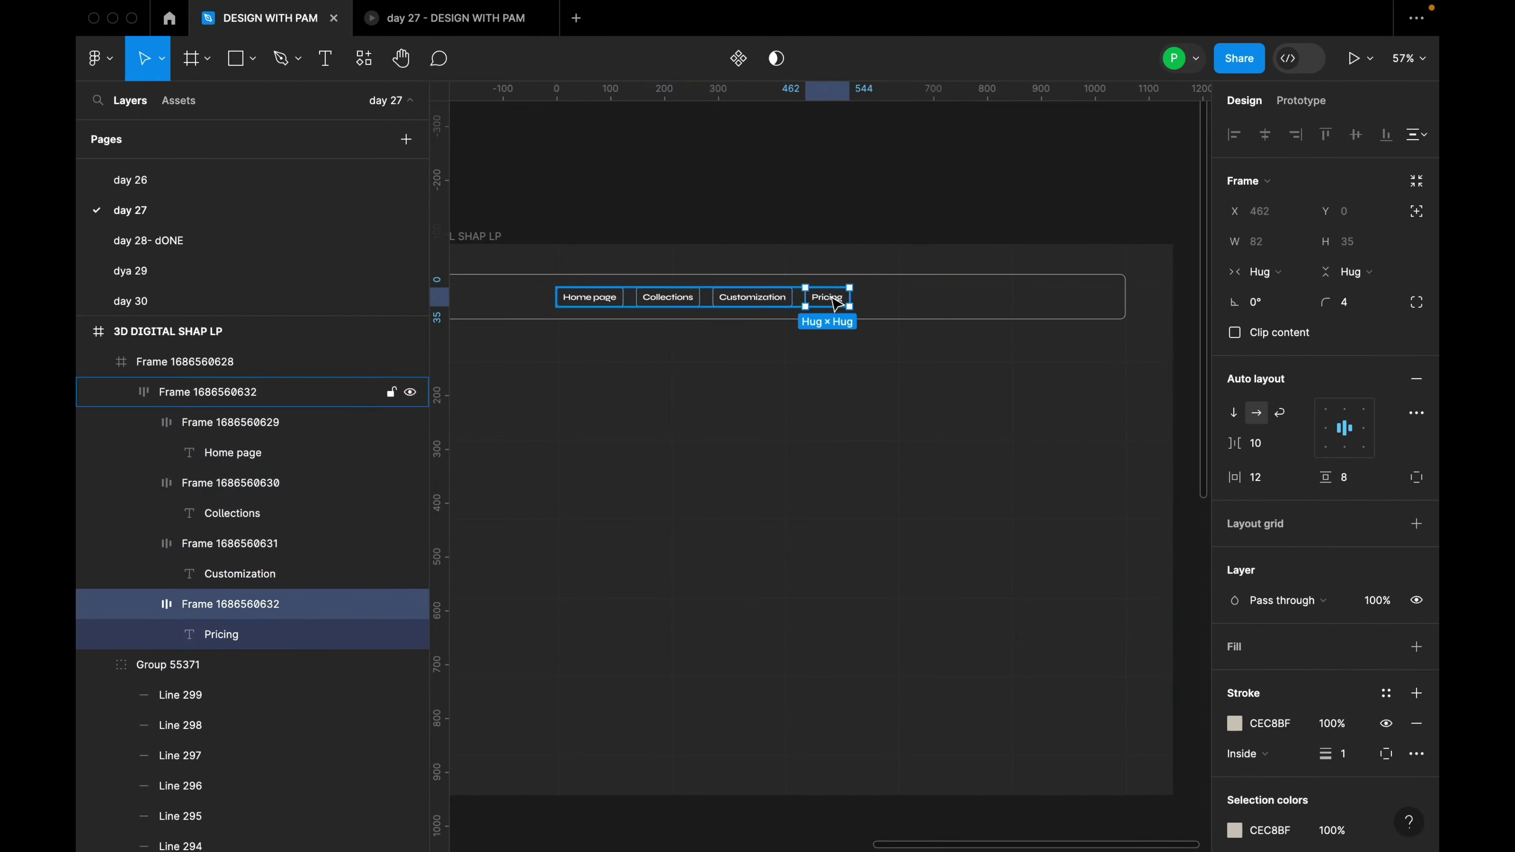
{"action": "left_click_drag", "start_coordinate": [880, 309], "coordinate": [1091, 304]}
{"action": "scroll", "coordinate": [1091, 303], "scroll_direction": "up", "scroll_amount": 5}
{"action": "double_click", "coordinate": [1090, 305]}
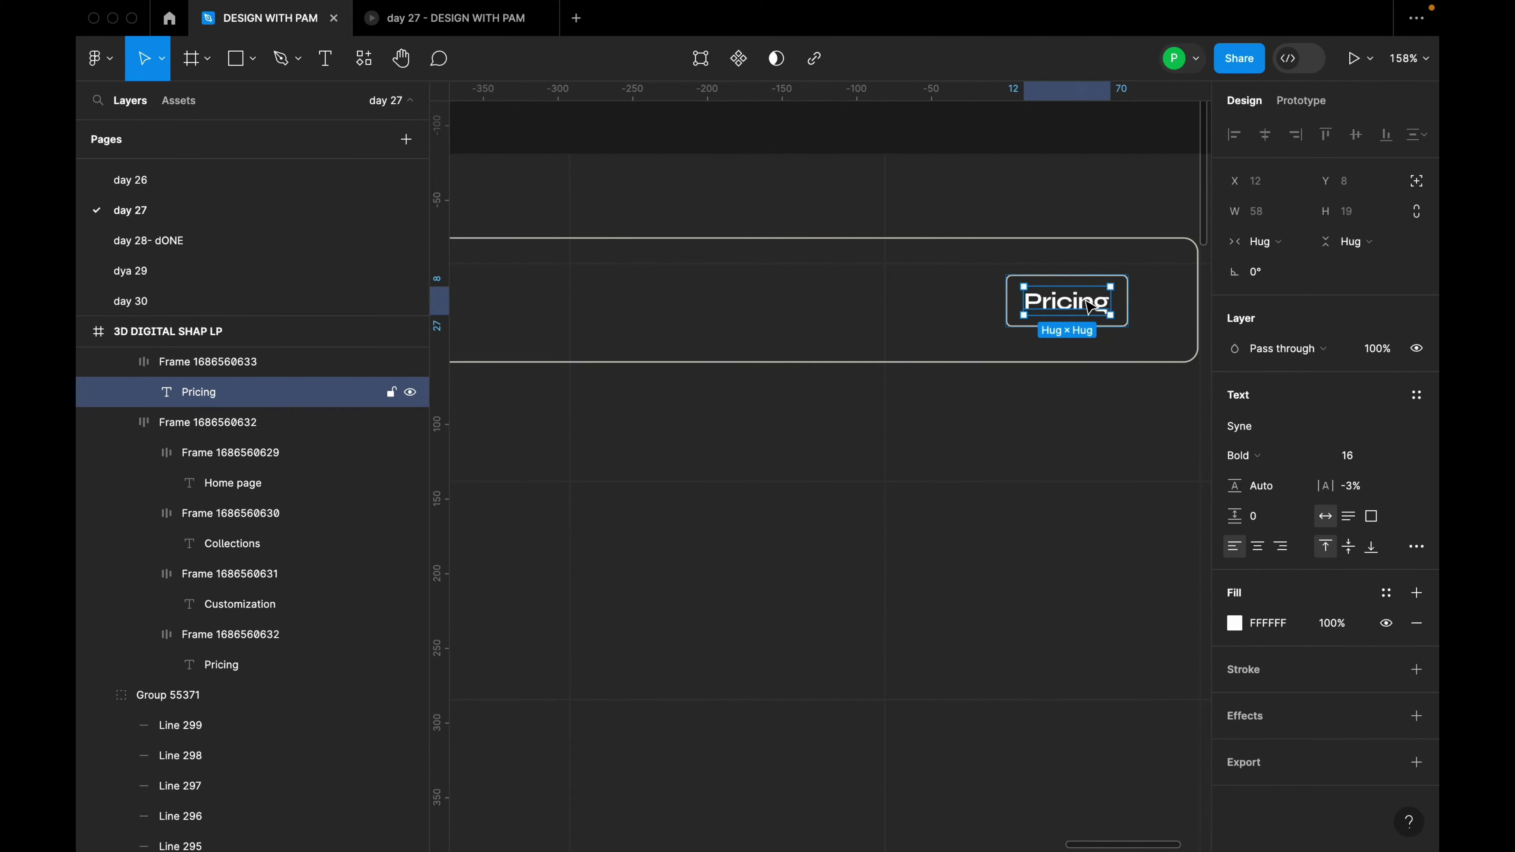
{"action": "key", "text": "f"}
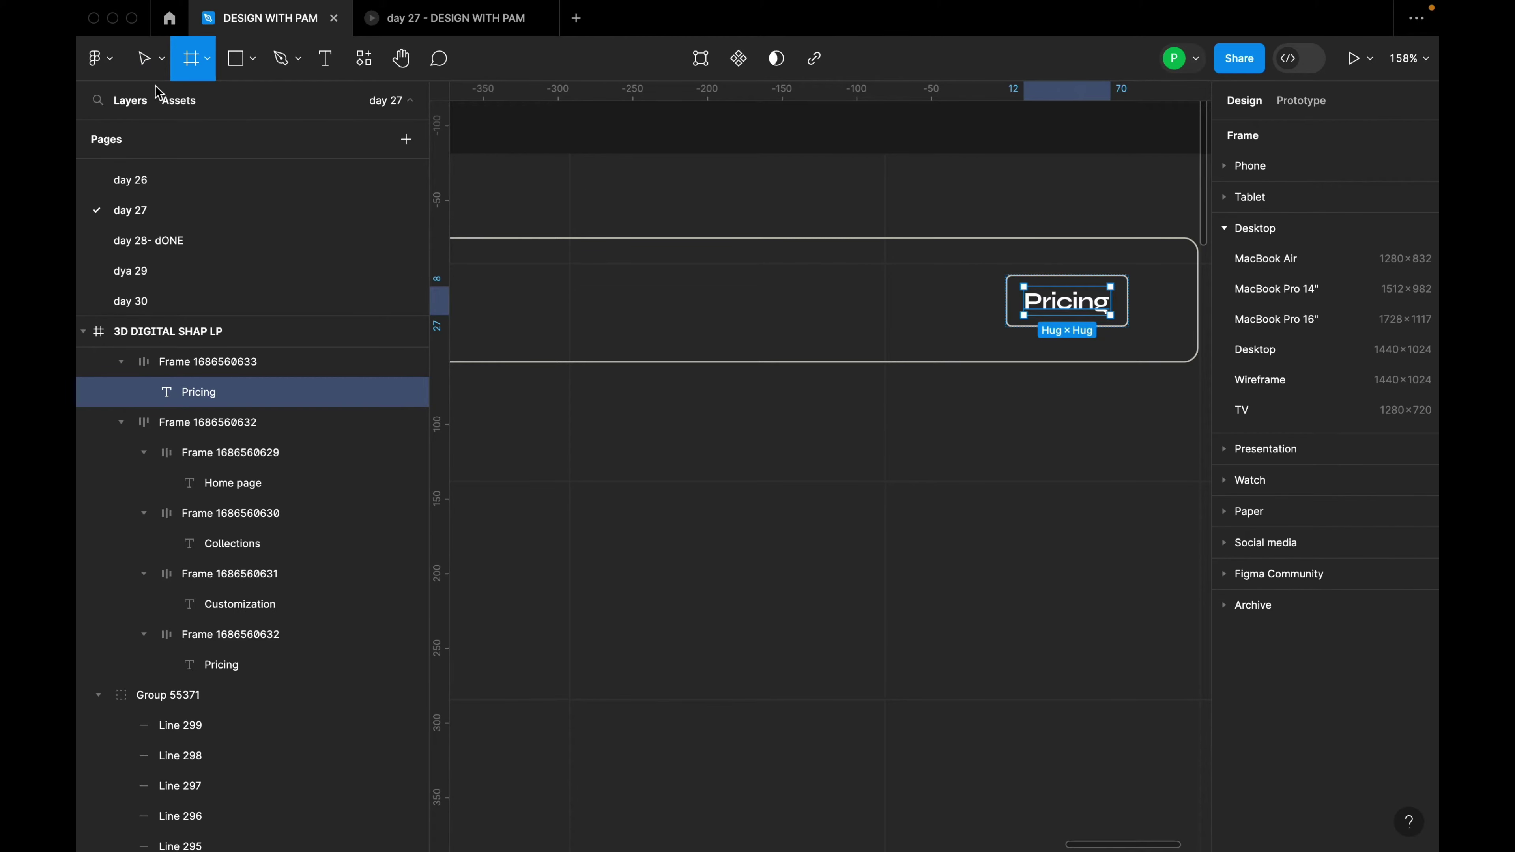
{"action": "left_click", "coordinate": [162, 58]}
{"action": "left_click", "coordinate": [152, 101]}
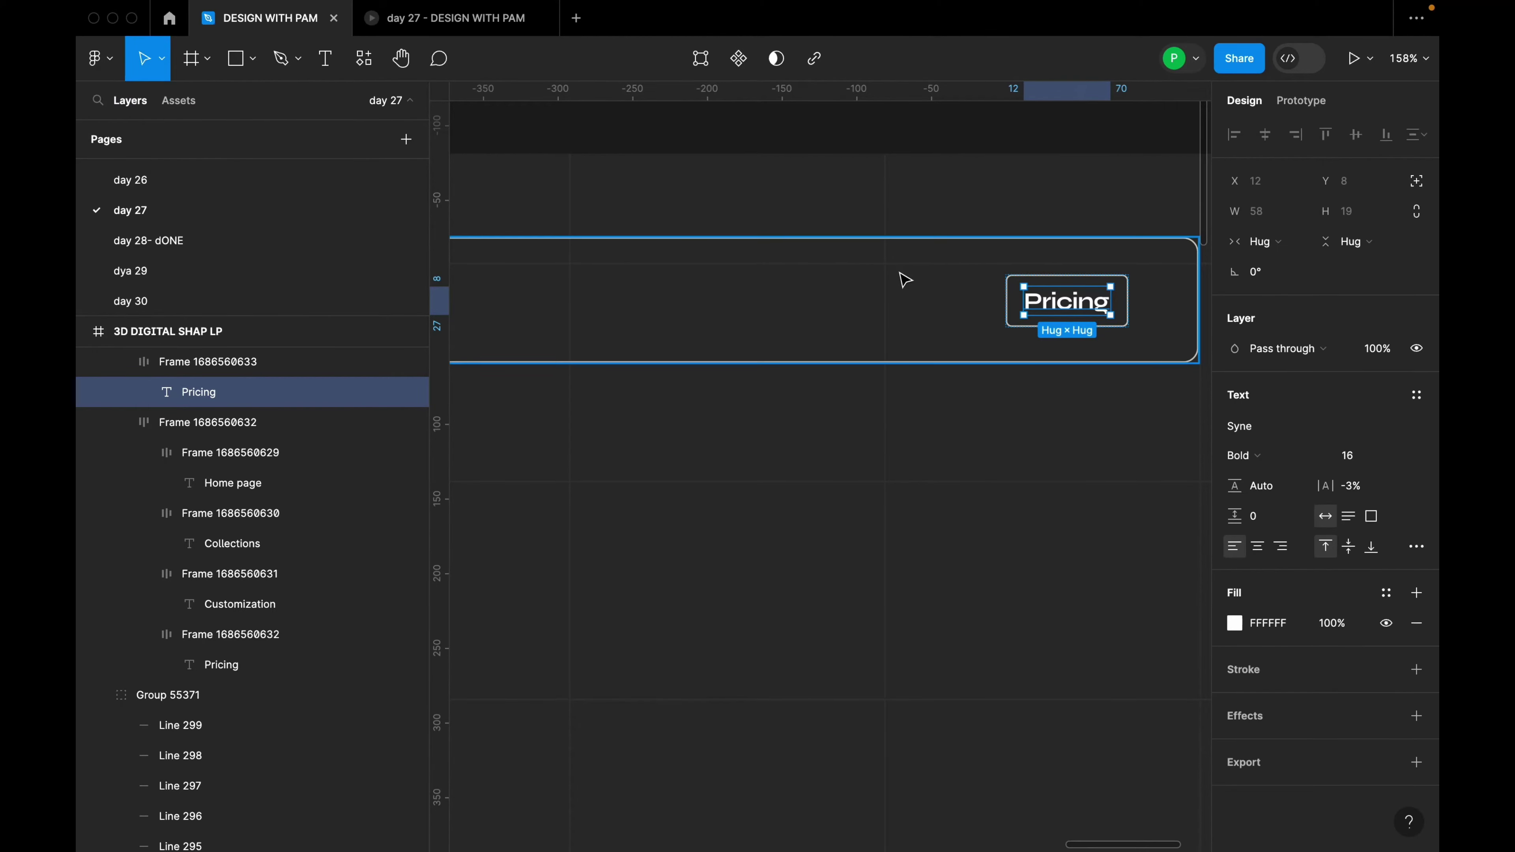
Relabel the copied button 'Place order'
{"action": "double_click", "coordinate": [1050, 307]}
{"action": "type", "text": "Pla"}
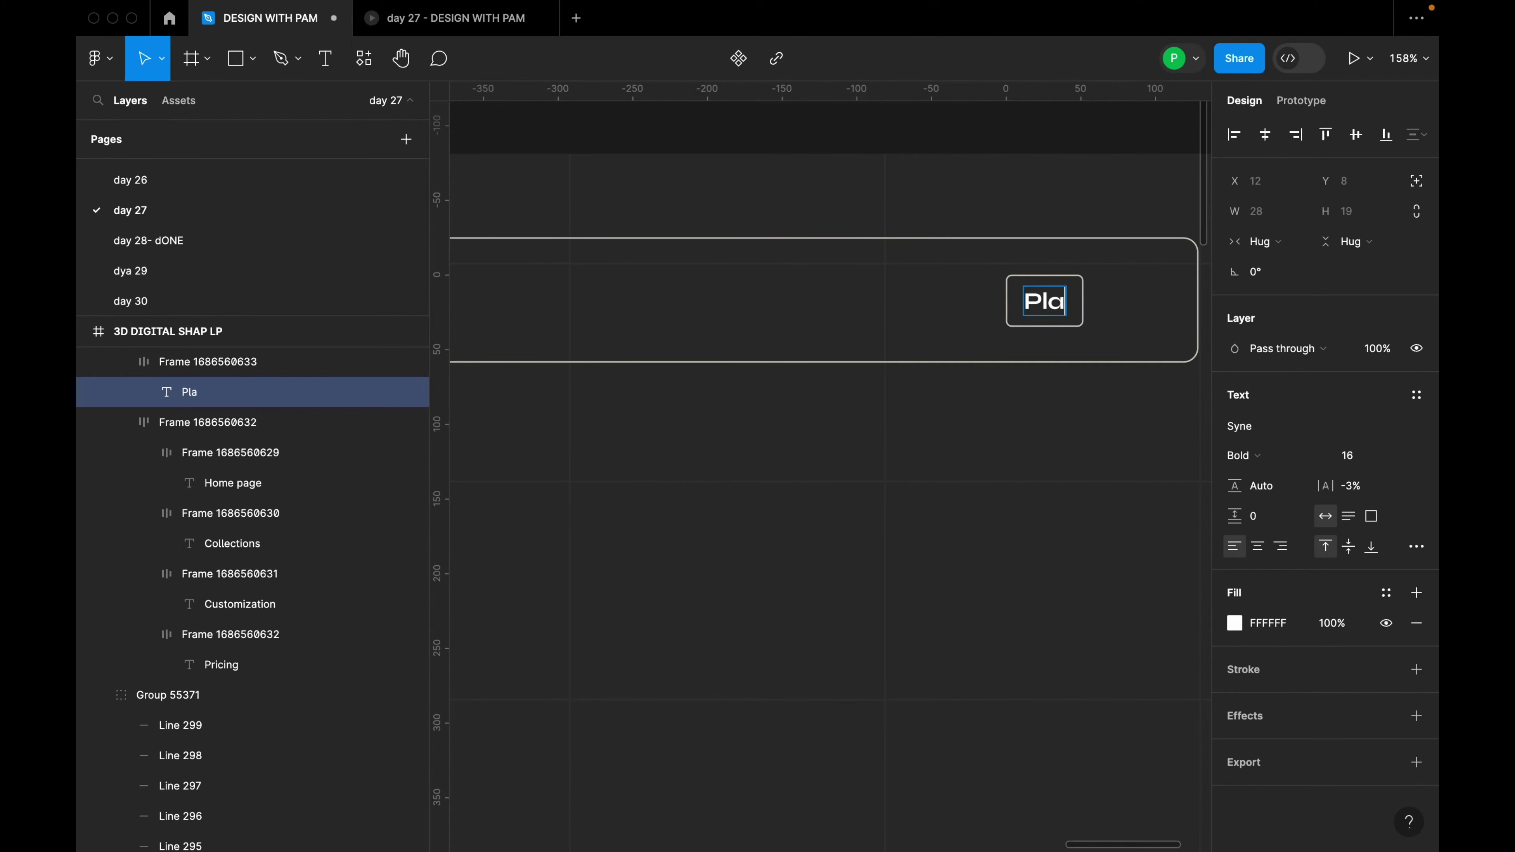
{"action": "type", "text": "ce order"}
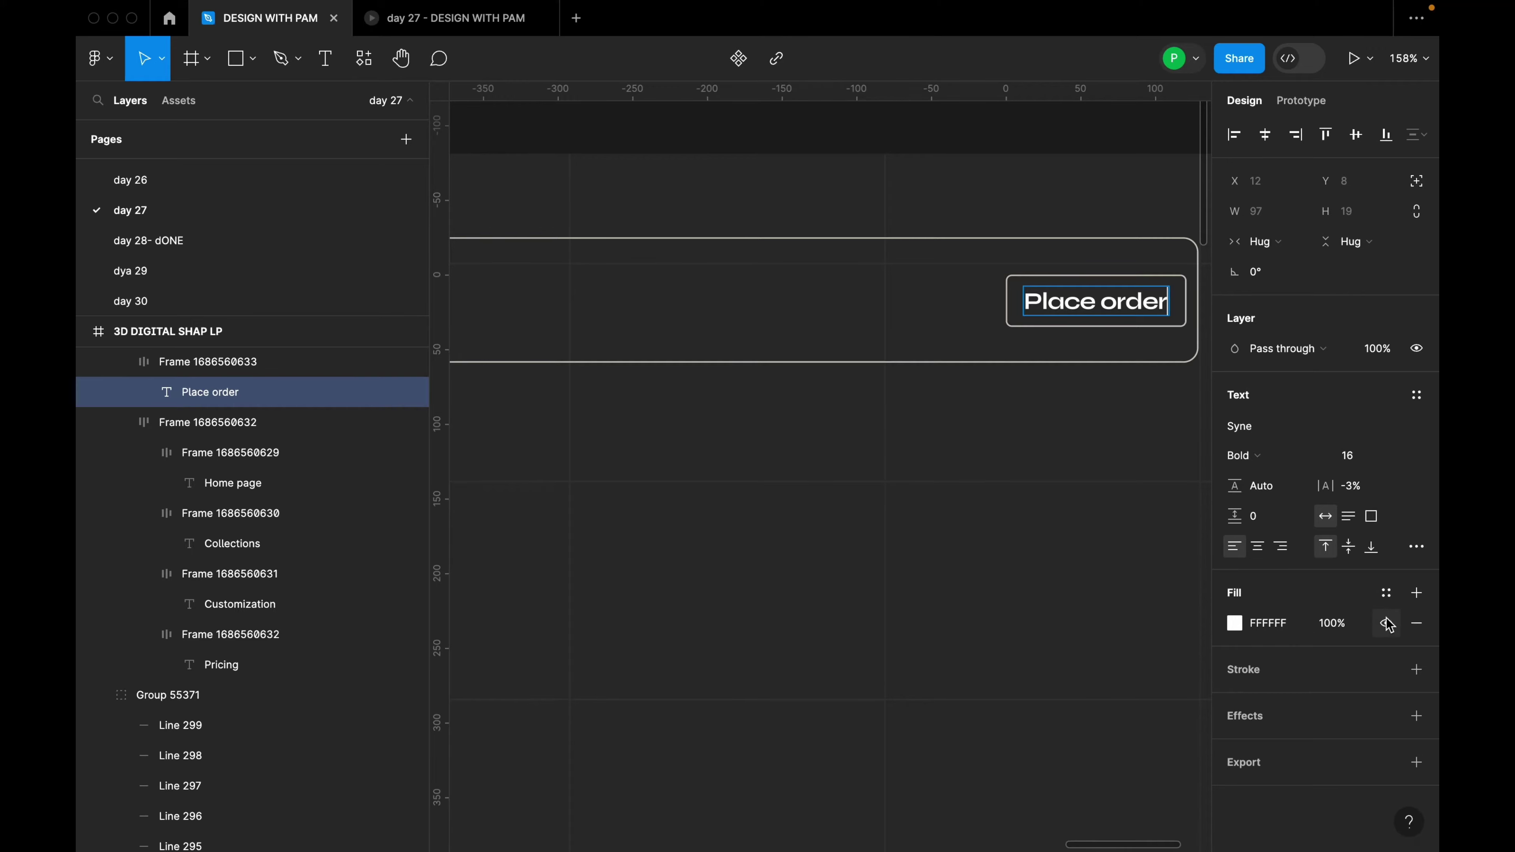
{"action": "left_click", "coordinate": [1136, 325]}
{"action": "key", "text": "Escape"}
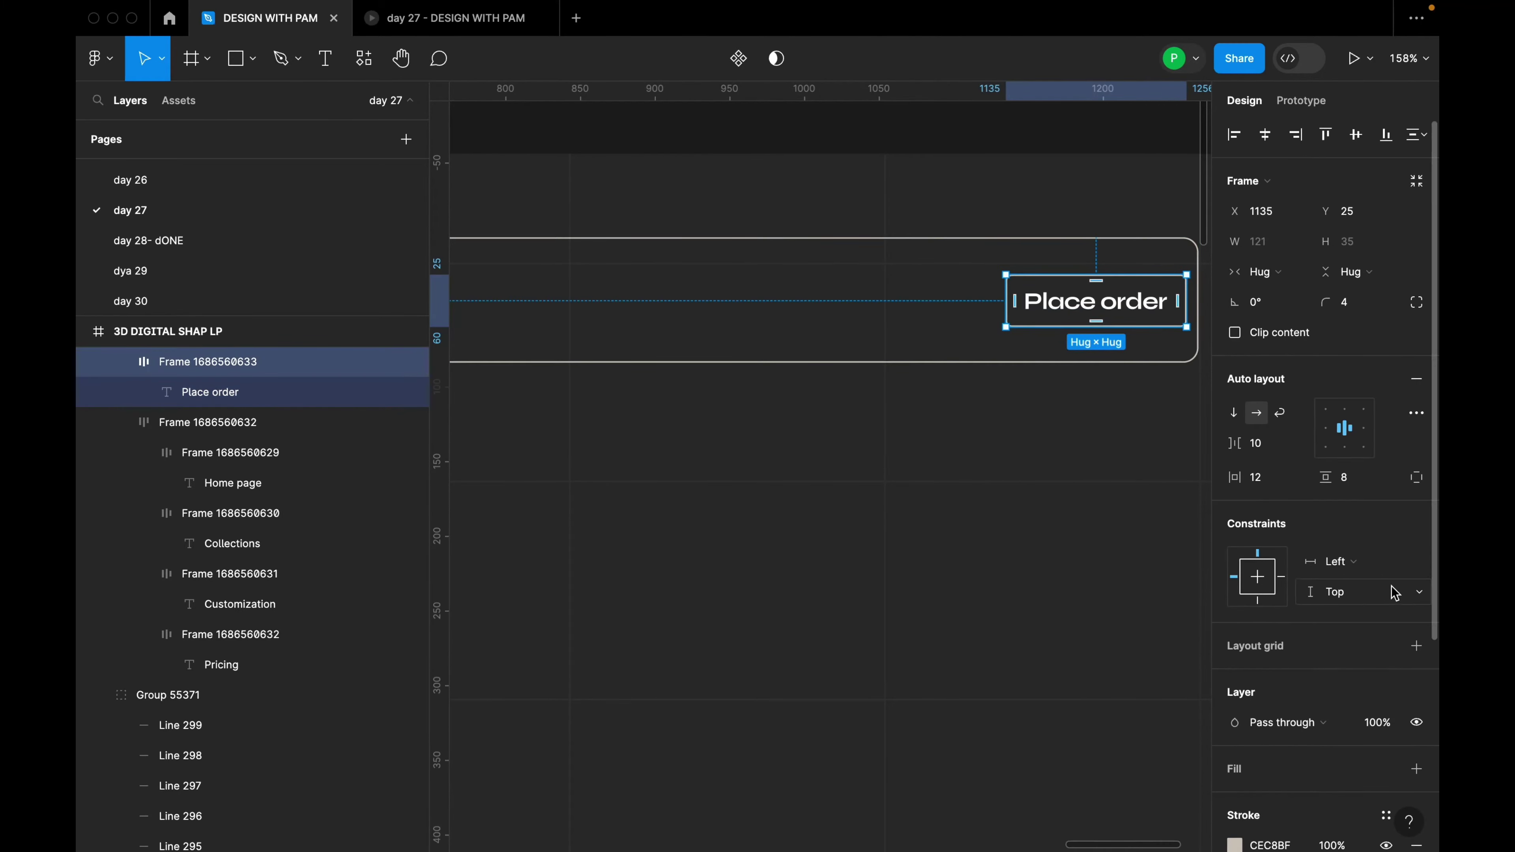
Give the Place order button an orange FF9D2B fill
{"action": "scroll", "coordinate": [1396, 597], "scroll_direction": "down", "scroll_amount": 2}
{"action": "left_click", "coordinate": [1417, 638]}
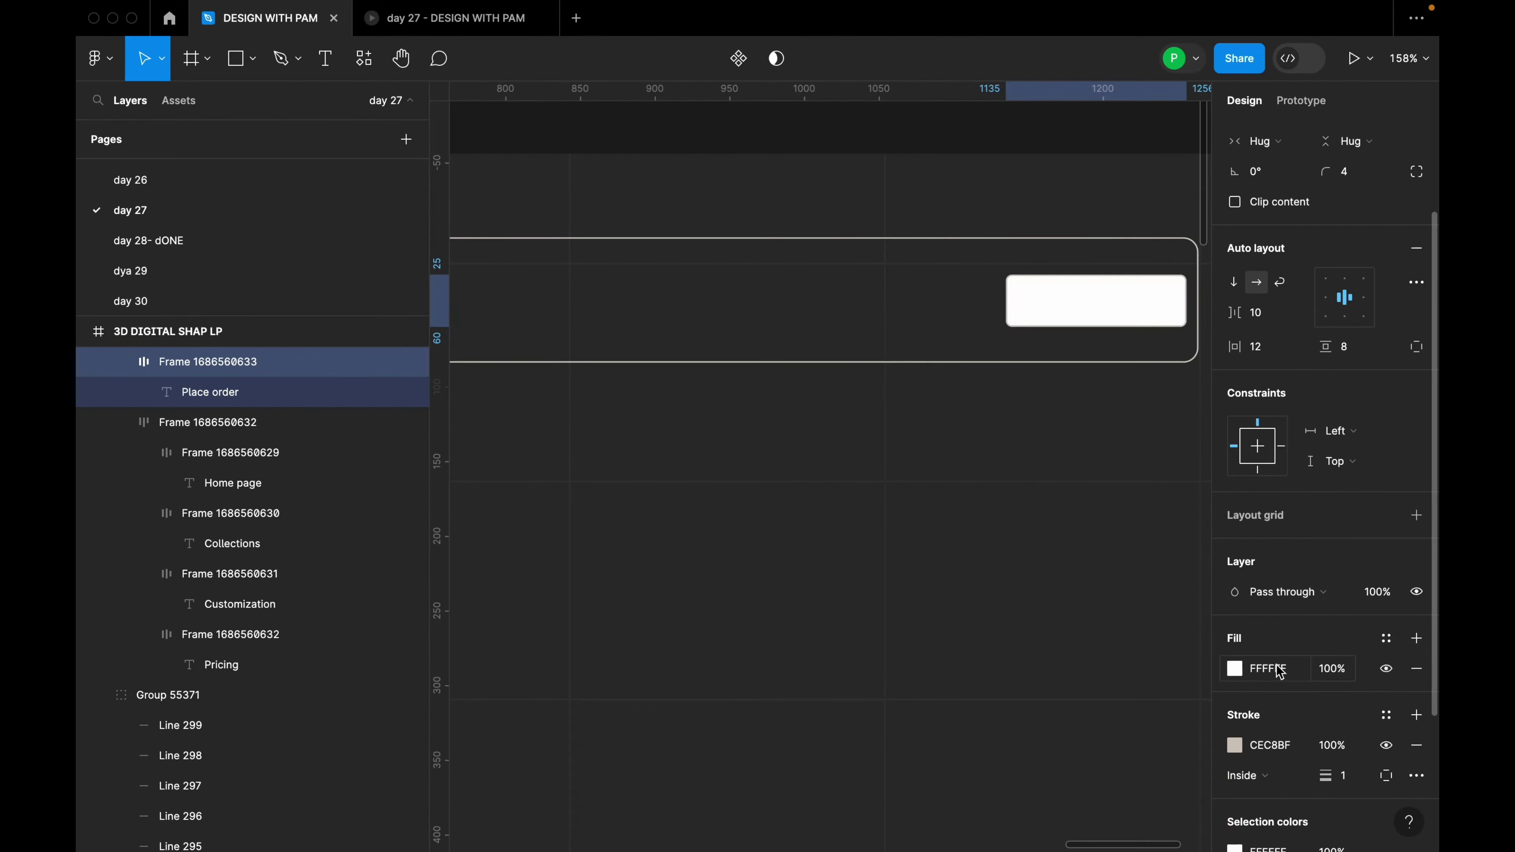
{"action": "left_click", "coordinate": [1235, 668]}
{"action": "left_click", "coordinate": [1189, 750]}
{"action": "left_click", "coordinate": [1194, 307]}
{"action": "left_click", "coordinate": [1096, 412]}
Select the Place order button together with the nav links row
{"action": "scroll", "coordinate": [1109, 397], "scroll_direction": "down", "scroll_amount": 8}
{"action": "left_click", "coordinate": [1106, 375]}
{"action": "double_click", "coordinate": [1109, 376]}
{"action": "left_click", "coordinate": [933, 381], "text": "shift"}
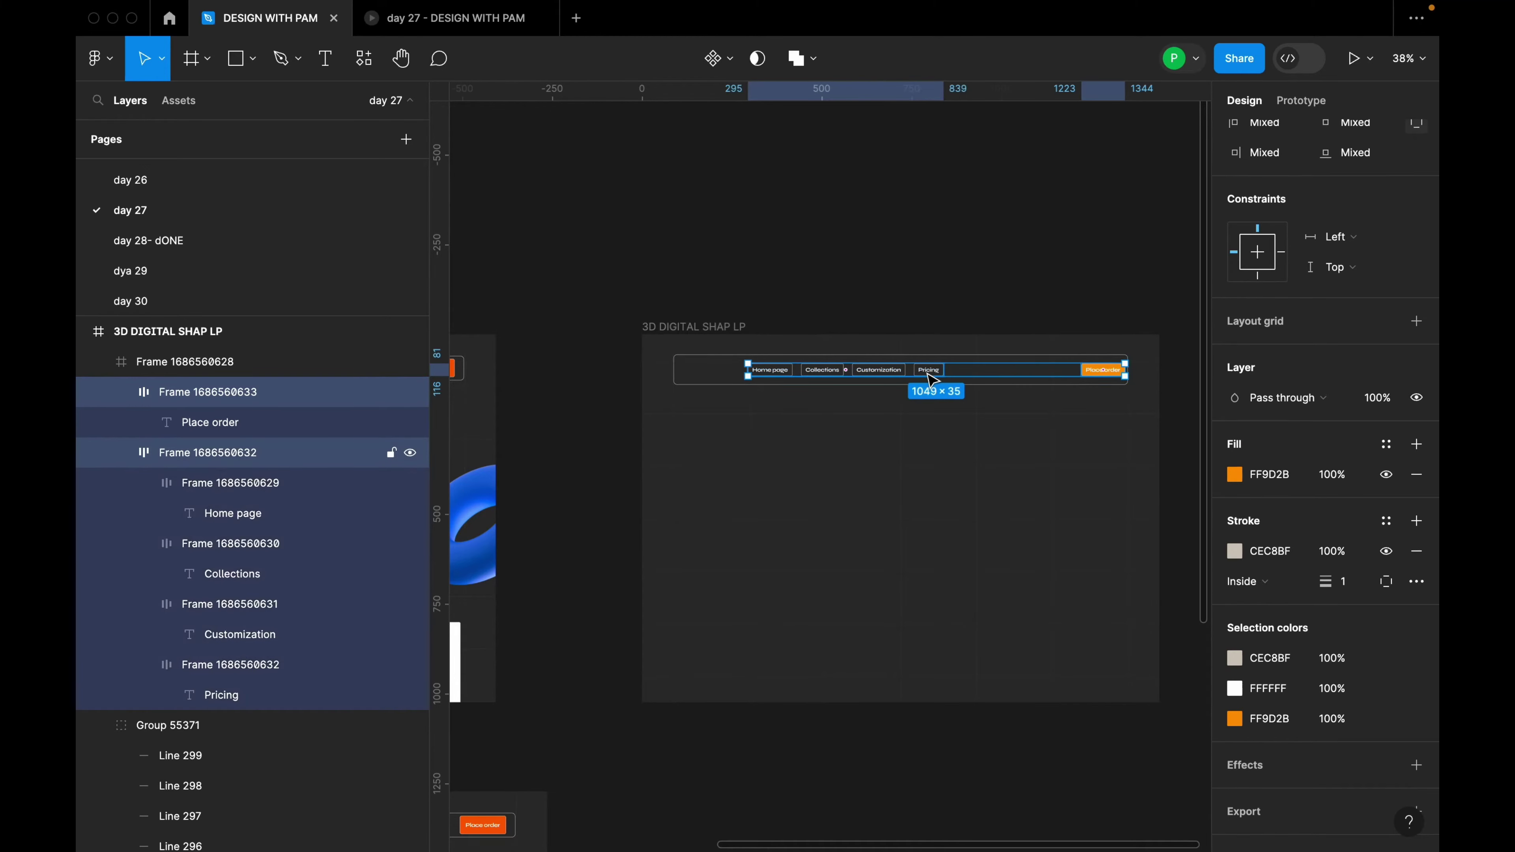
{"action": "left_click", "coordinate": [1106, 376]}
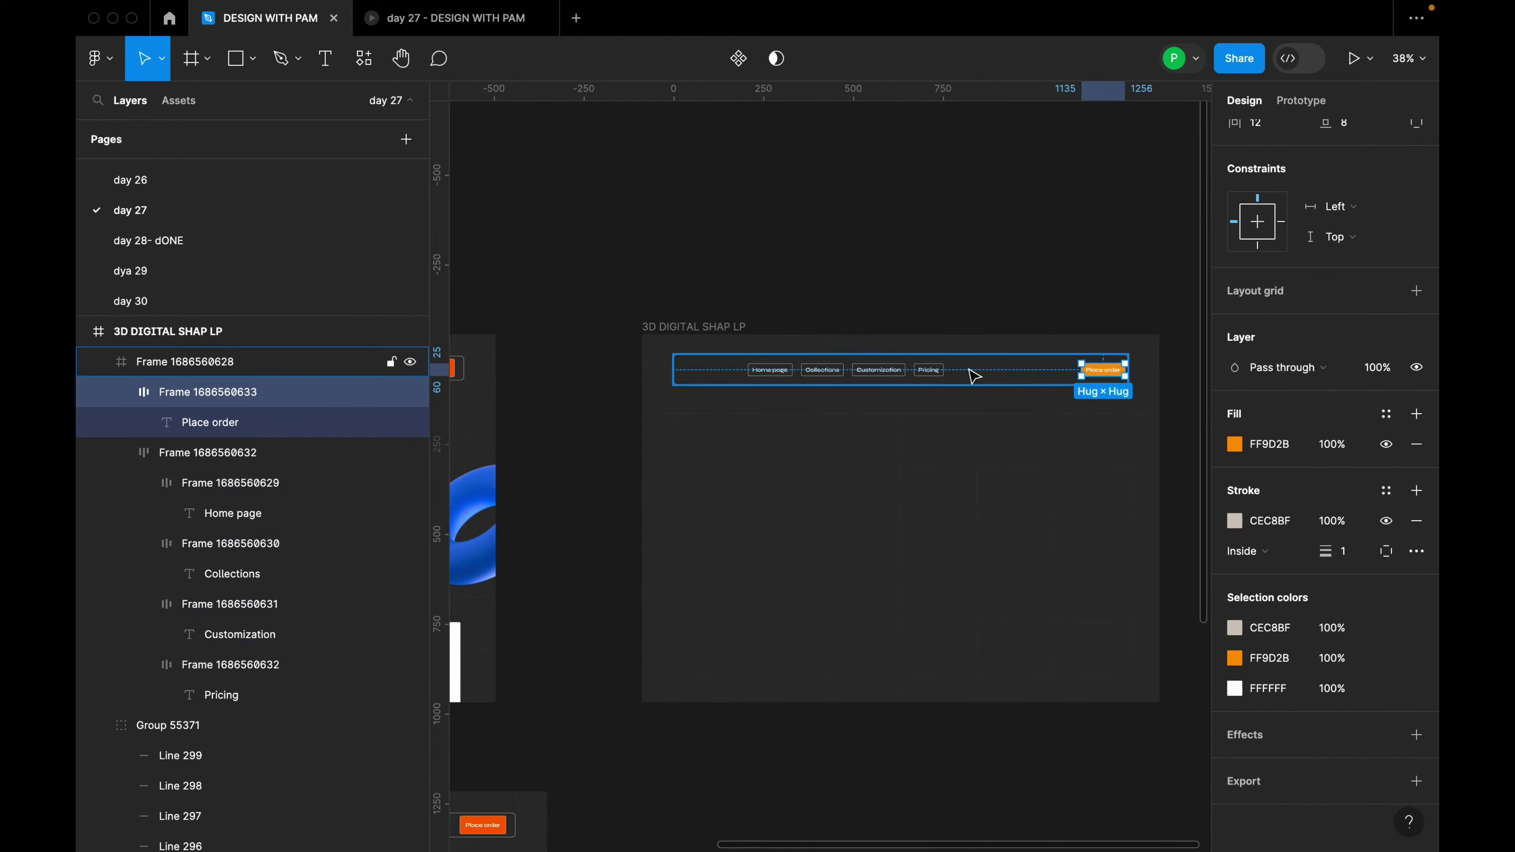
{"action": "left_click", "coordinate": [949, 376], "text": "shift"}
Wrap the nav links and Place order button in one auto-layout row
{"action": "key", "text": "shift+a"}
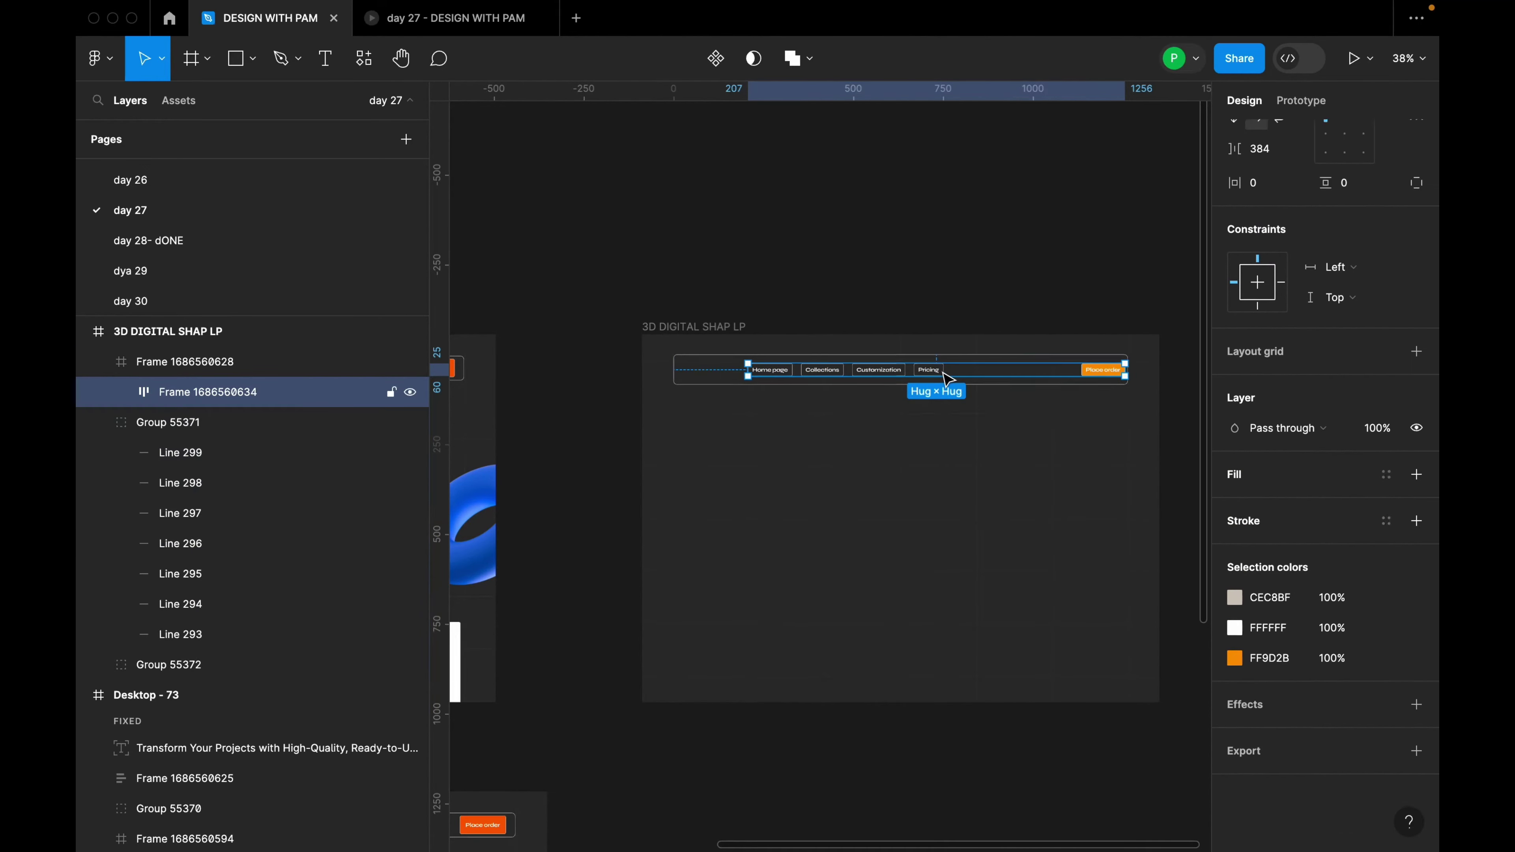
{"action": "scroll", "coordinate": [1026, 381], "scroll_direction": "down", "scroll_amount": 1}
{"action": "scroll", "coordinate": [1034, 381], "scroll_direction": "down", "scroll_amount": 2}
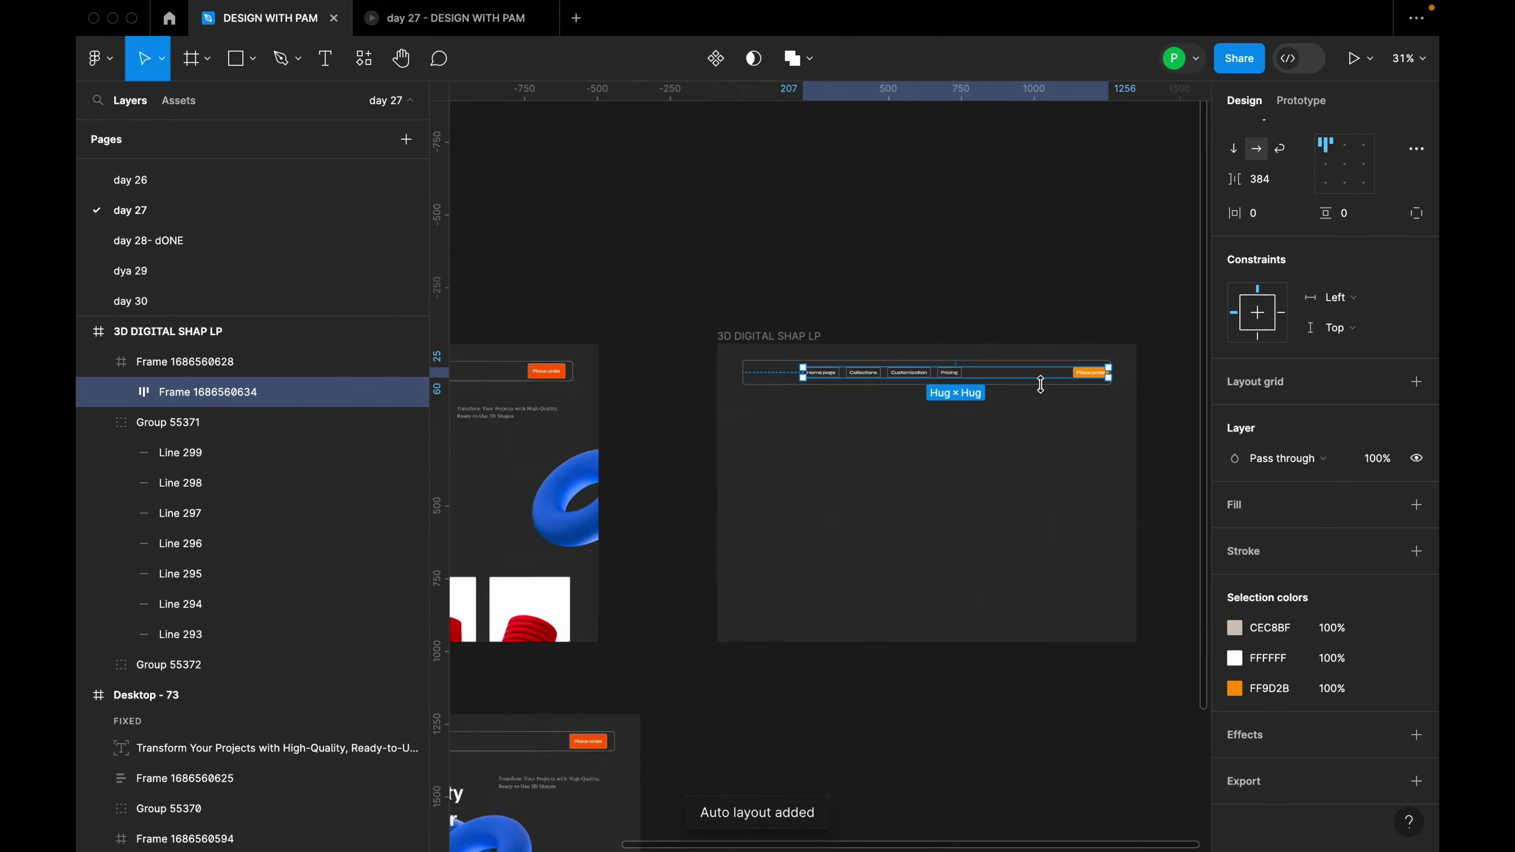
{"action": "scroll", "coordinate": [895, 394], "scroll_direction": "left", "scroll_amount": 3}
{"action": "scroll", "coordinate": [832, 389], "scroll_direction": "down", "scroll_amount": 2}
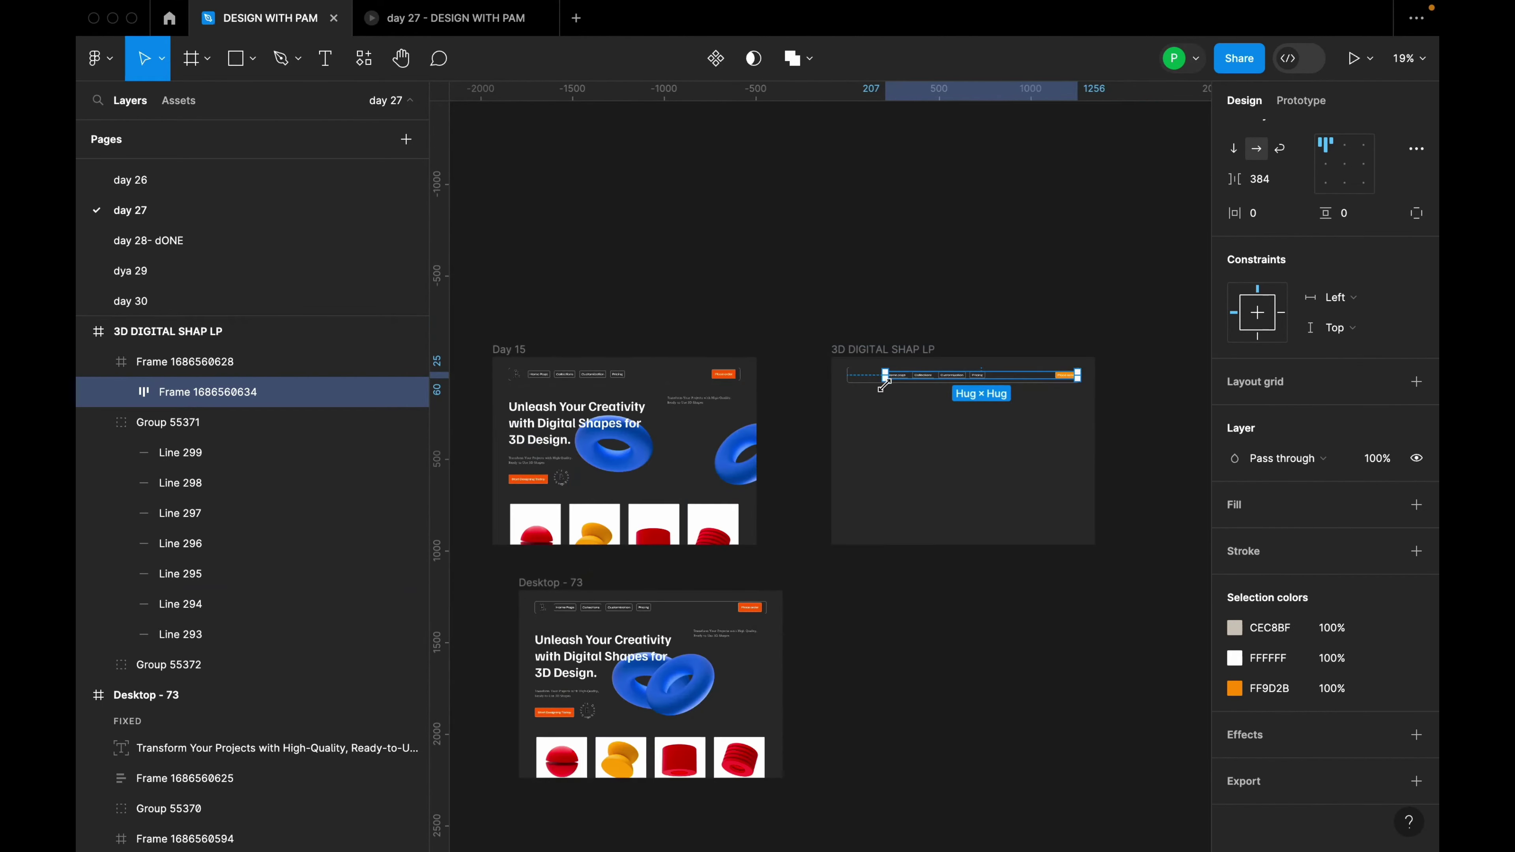
{"action": "scroll", "coordinate": [549, 350], "scroll_direction": "up", "scroll_amount": 10}
Paste the Day 15 design's R logo into the landing page and move it to the navbar's left end
{"action": "left_click", "coordinate": [549, 349]}
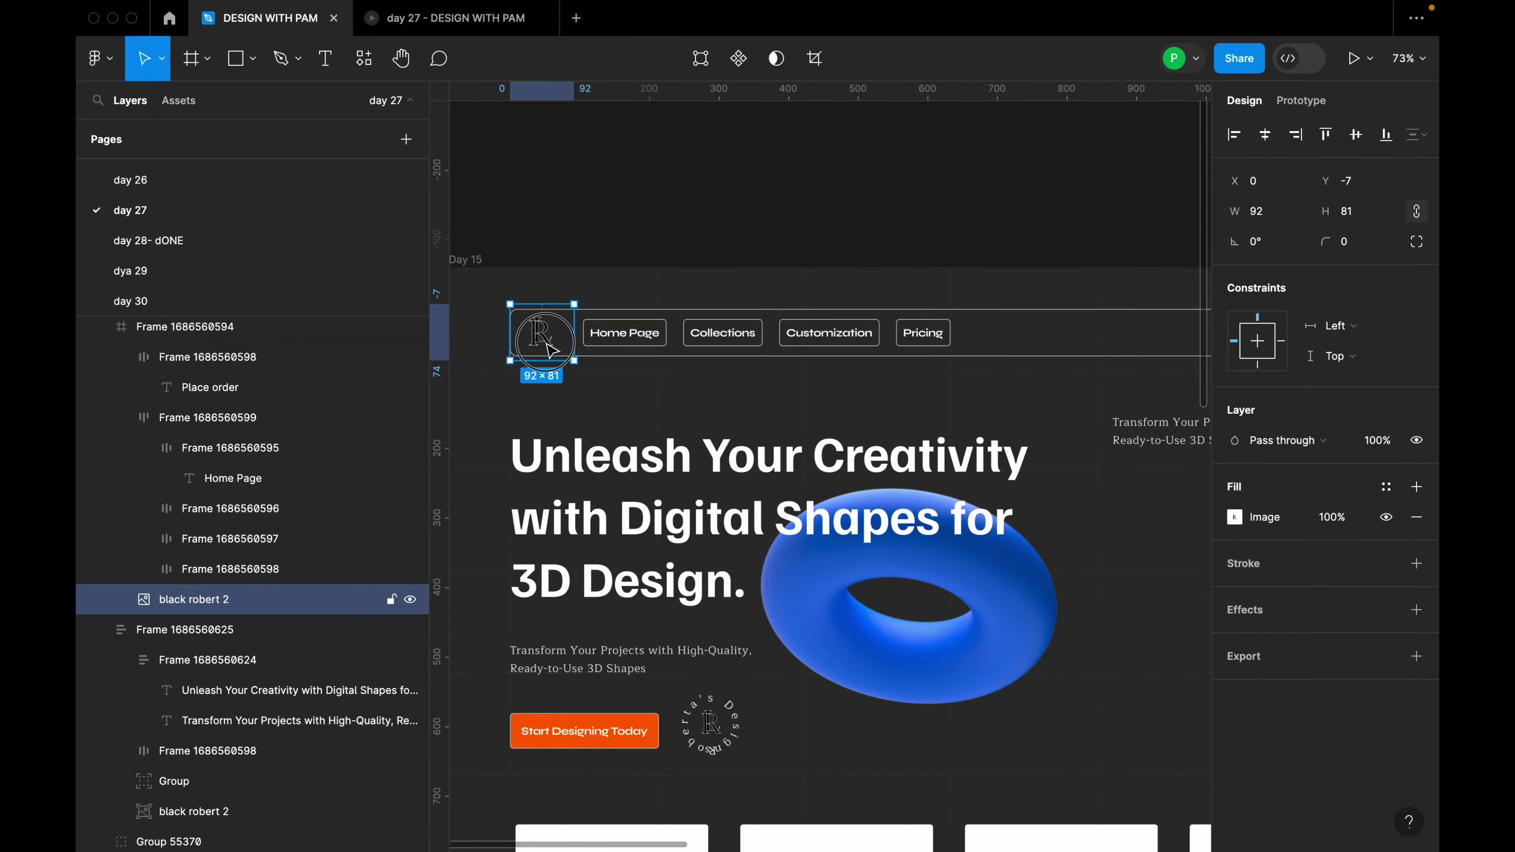
{"action": "scroll", "coordinate": [549, 349], "scroll_direction": "down", "scroll_amount": 8}
{"action": "scroll", "coordinate": [877, 328], "scroll_direction": "up", "scroll_amount": 4}
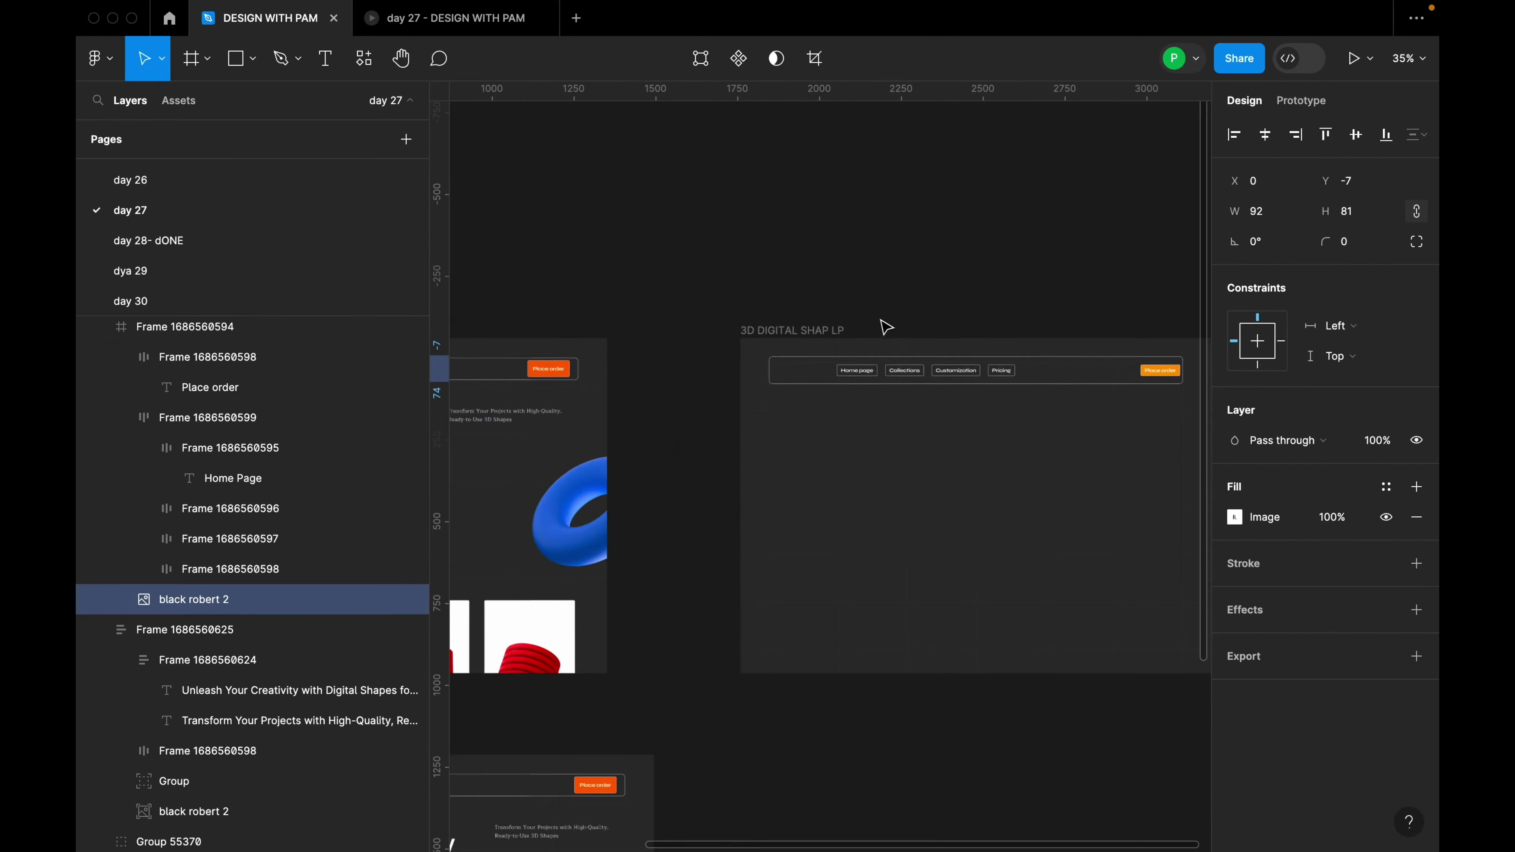
{"action": "left_click", "coordinate": [834, 335]}
{"action": "key", "text": "ctrl+v"}
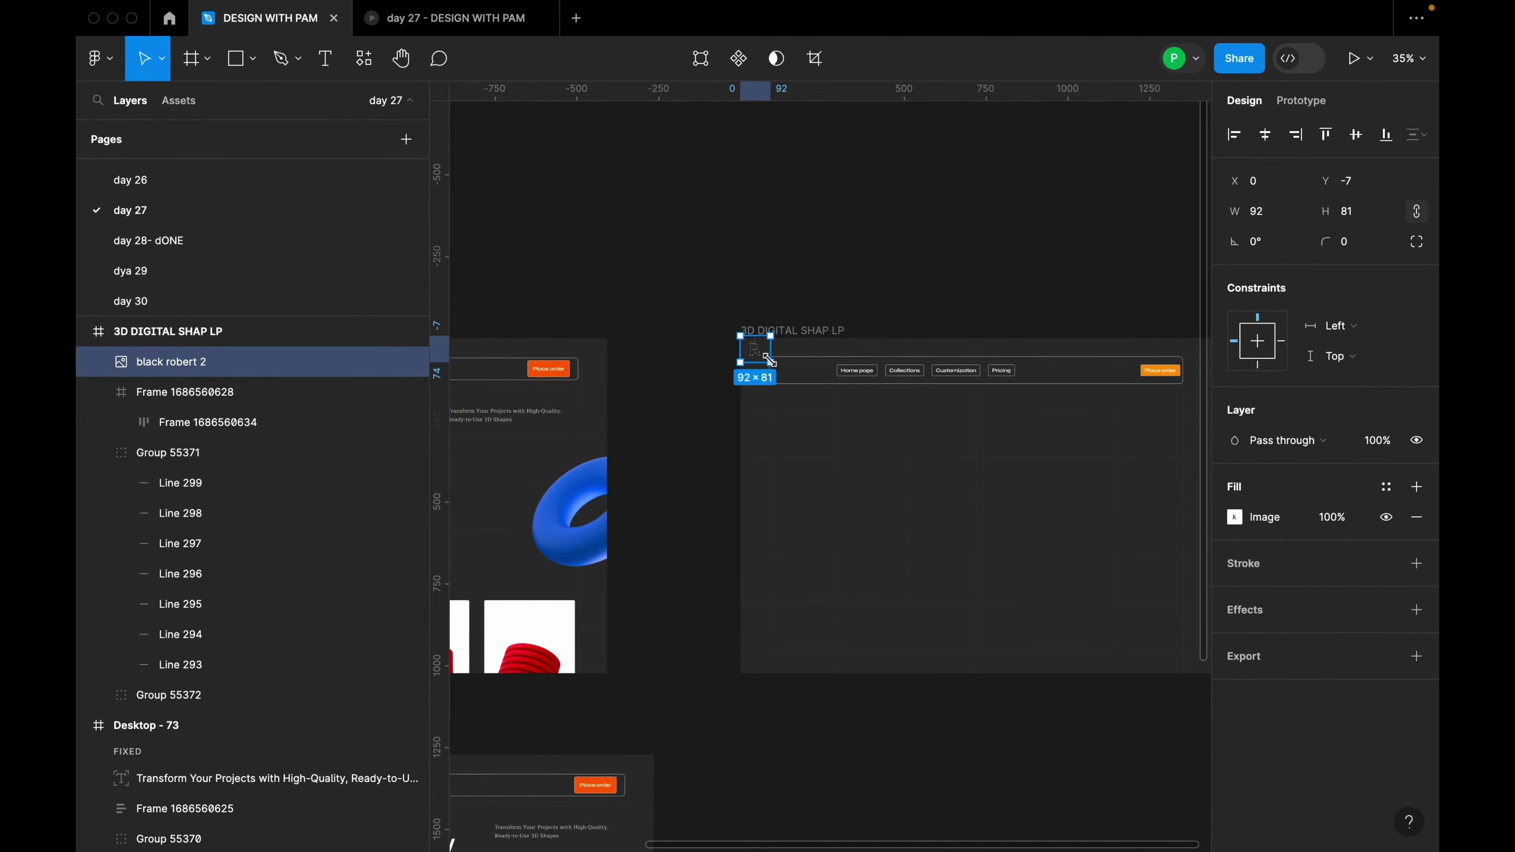
{"action": "scroll", "coordinate": [749, 345], "scroll_direction": "up", "scroll_amount": 5}
{"action": "left_click_drag", "start_coordinate": [758, 352], "coordinate": [822, 399]}
{"action": "scroll", "coordinate": [844, 400], "scroll_direction": "down", "scroll_amount": 10}
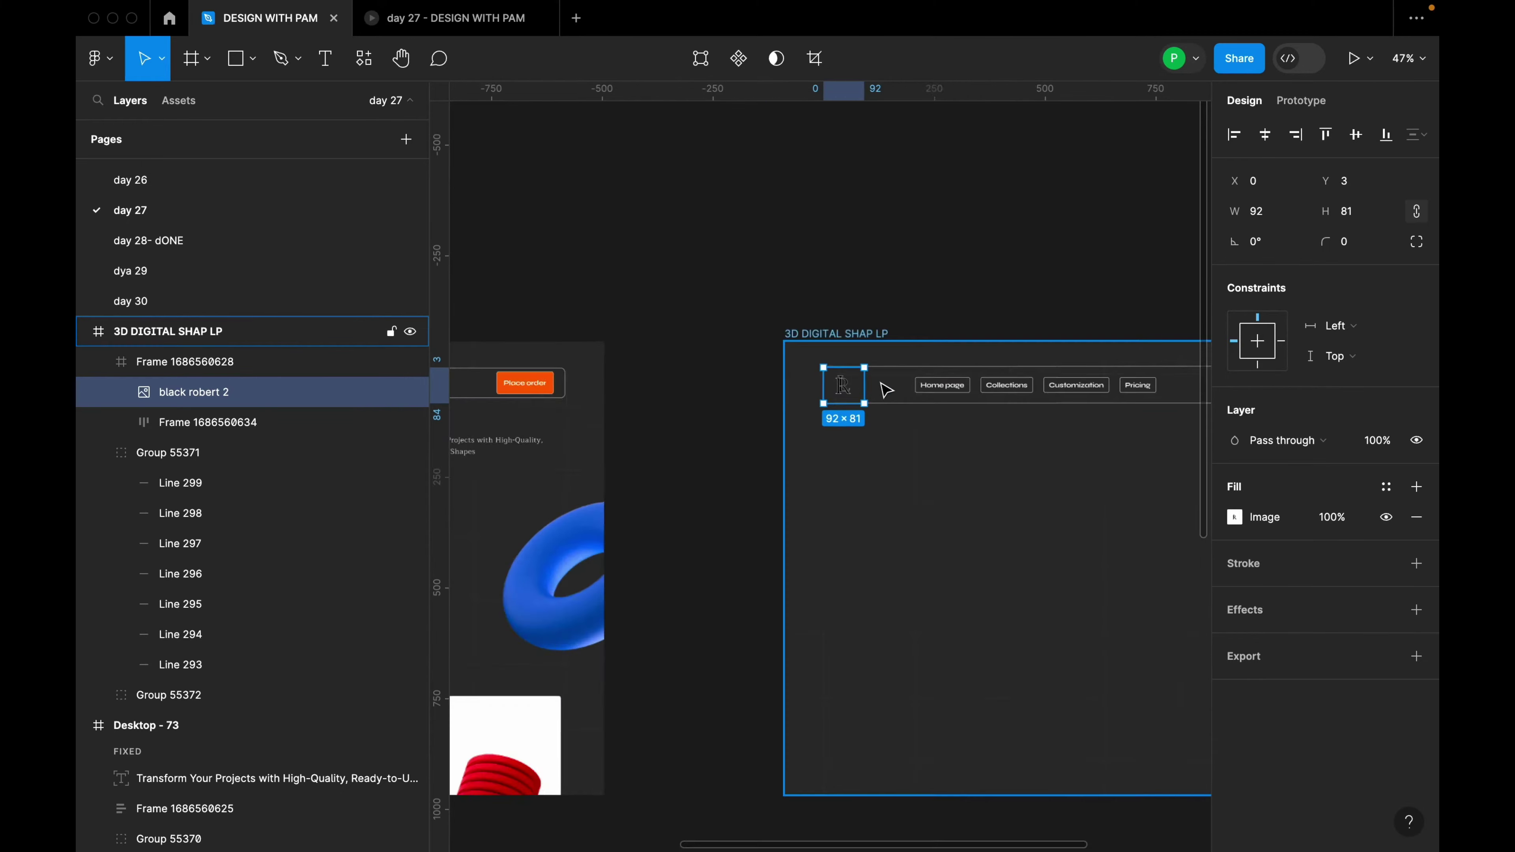
{"action": "left_click", "coordinate": [900, 430]}
{"action": "left_click", "coordinate": [1004, 328]}
Place a new text box just below the navbar
{"action": "scroll", "coordinate": [1004, 328], "scroll_direction": "down", "scroll_amount": 3}
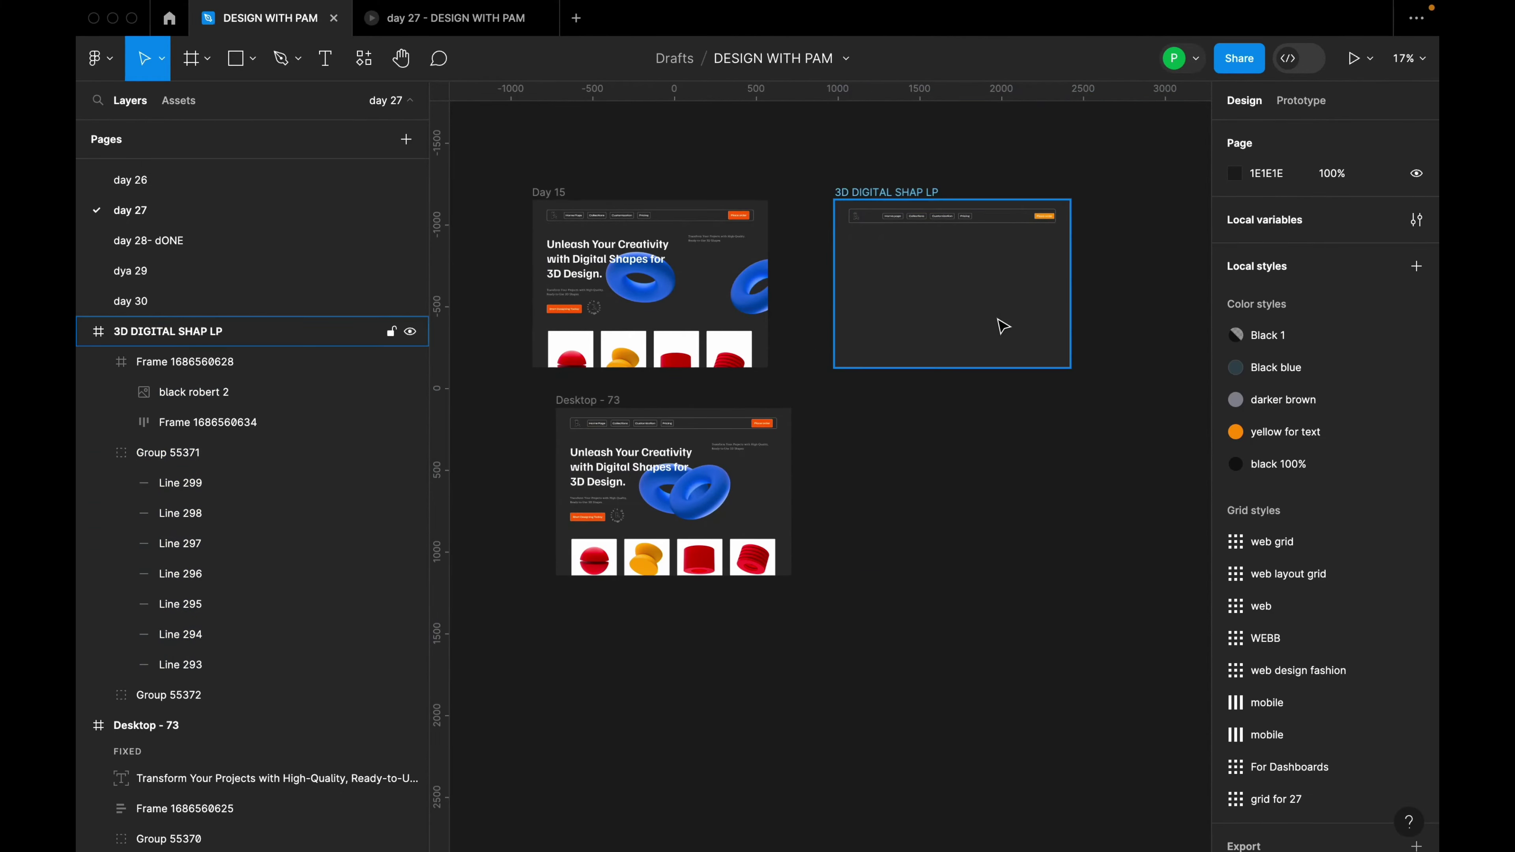
{"action": "scroll", "coordinate": [1001, 324], "scroll_direction": "up", "scroll_amount": 2}
{"action": "key", "text": "t"}
{"action": "left_click", "coordinate": [852, 256]}
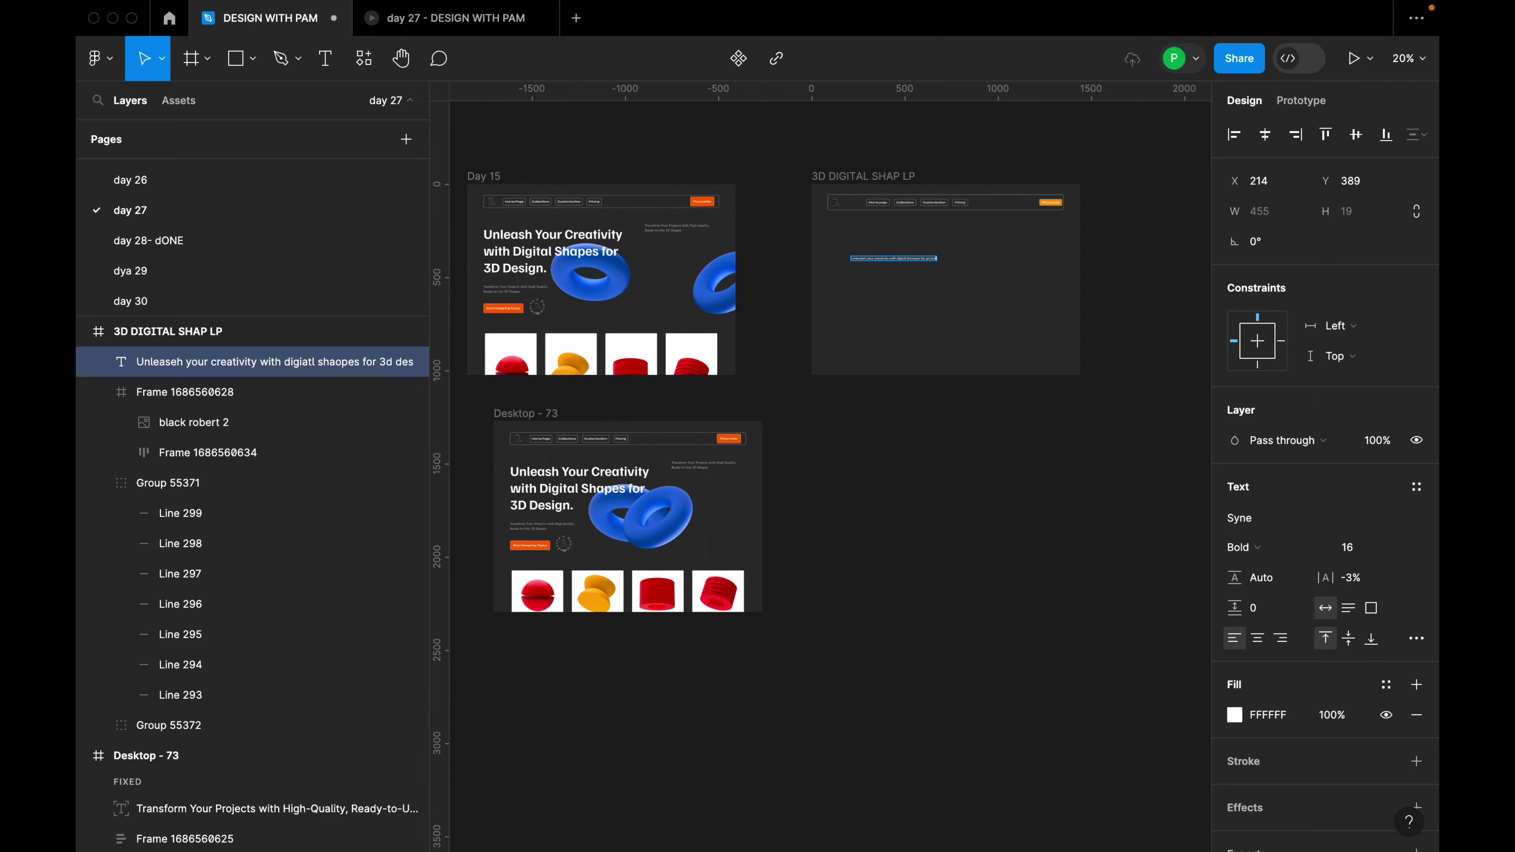
Set the headline text to Familjen Grotesk at size 64
{"action": "key", "text": "Escape"}
{"action": "left_click", "coordinate": [954, 362]}
{"action": "scroll", "coordinate": [934, 271], "scroll_direction": "up", "scroll_amount": 5}
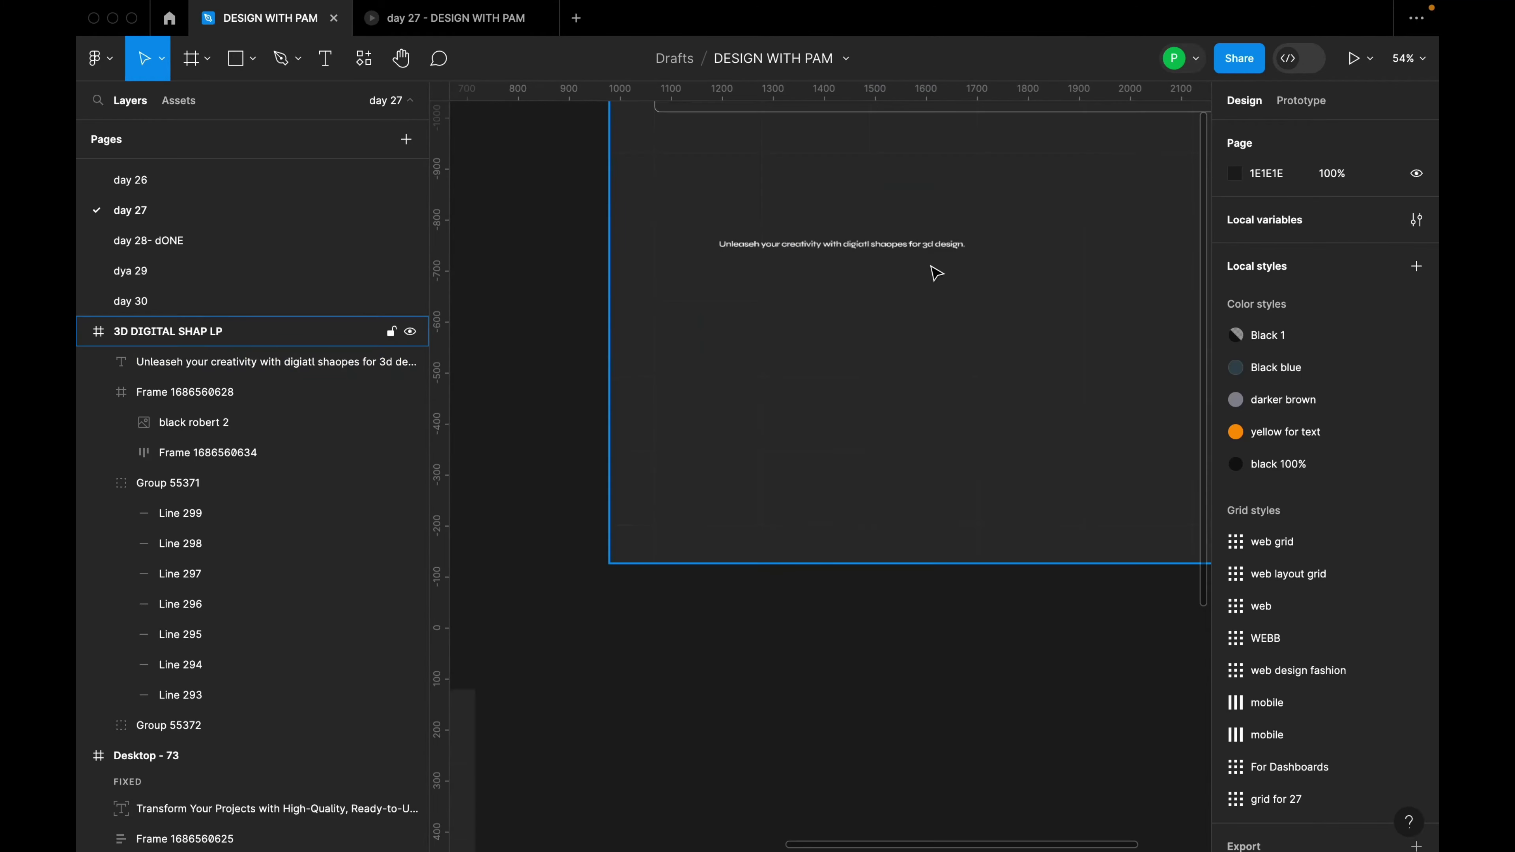
{"action": "left_click", "coordinate": [945, 249]}
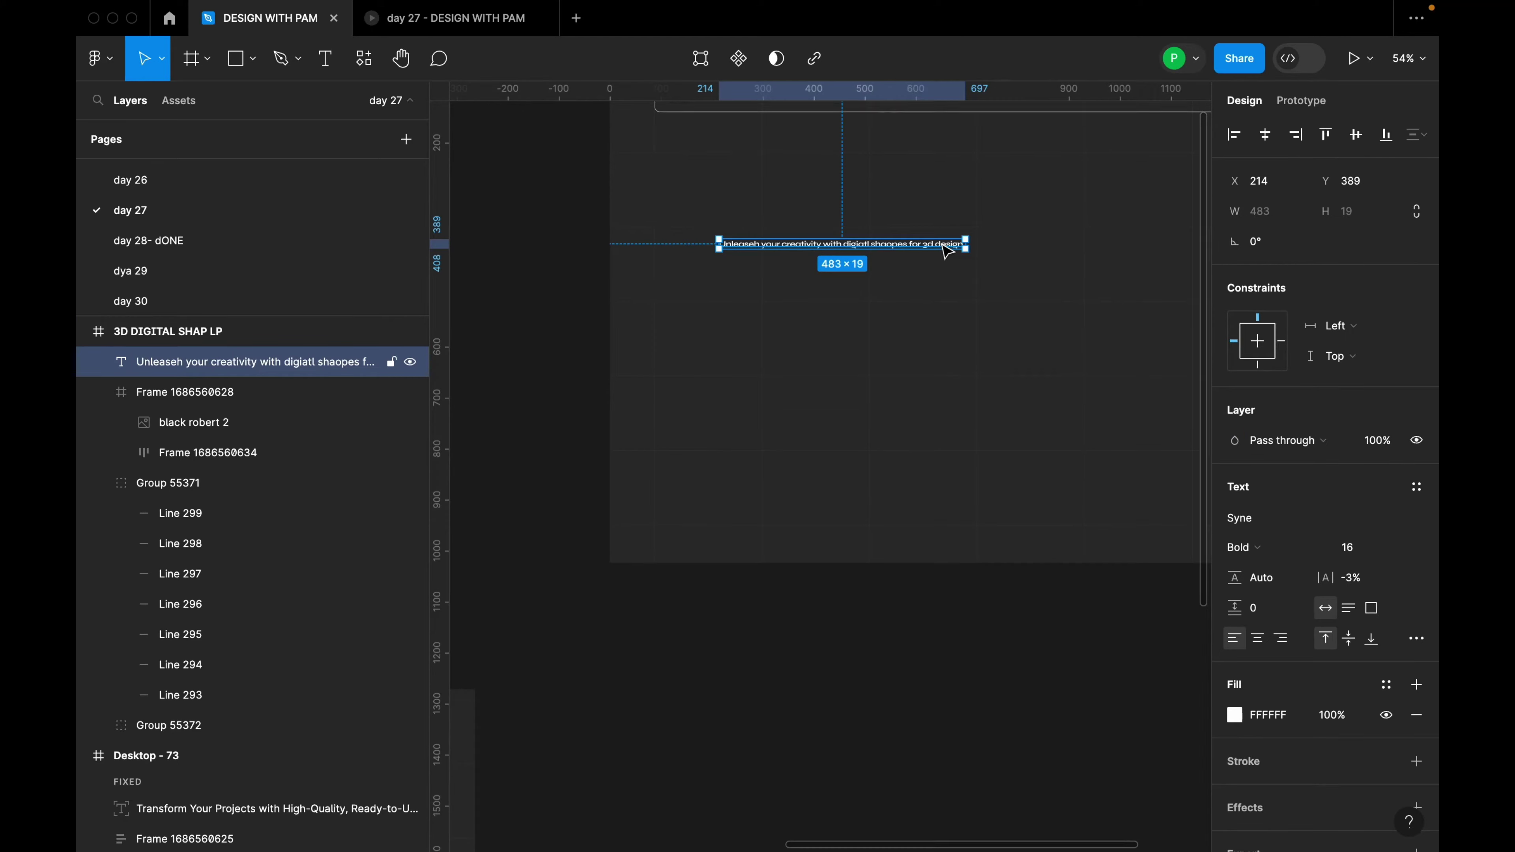
{"action": "left_click", "coordinate": [1264, 520]}
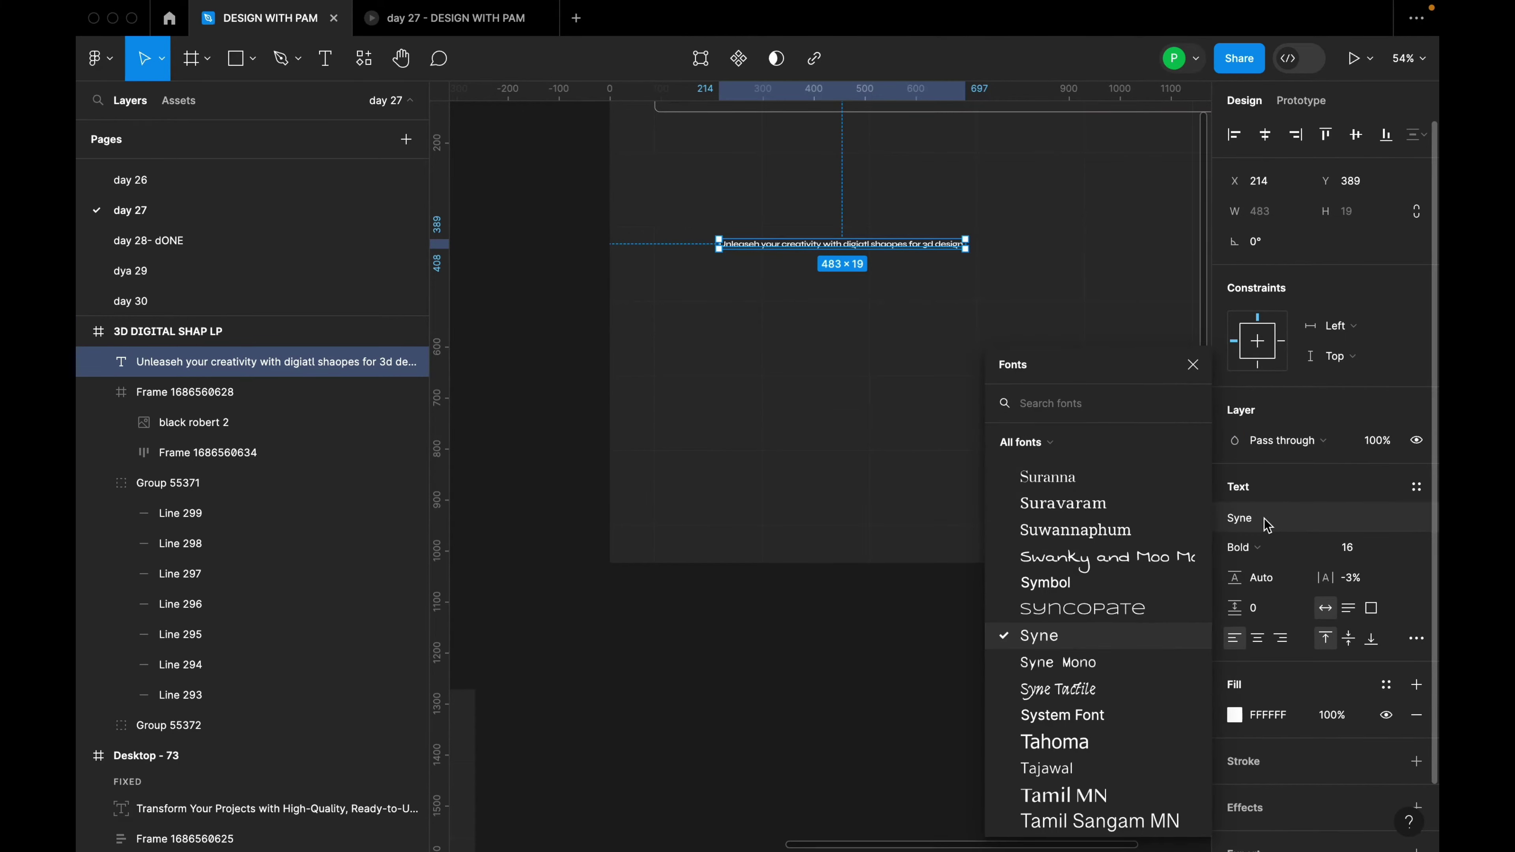
{"action": "type", "text": "fam"}
{"action": "left_click", "coordinate": [1131, 445]}
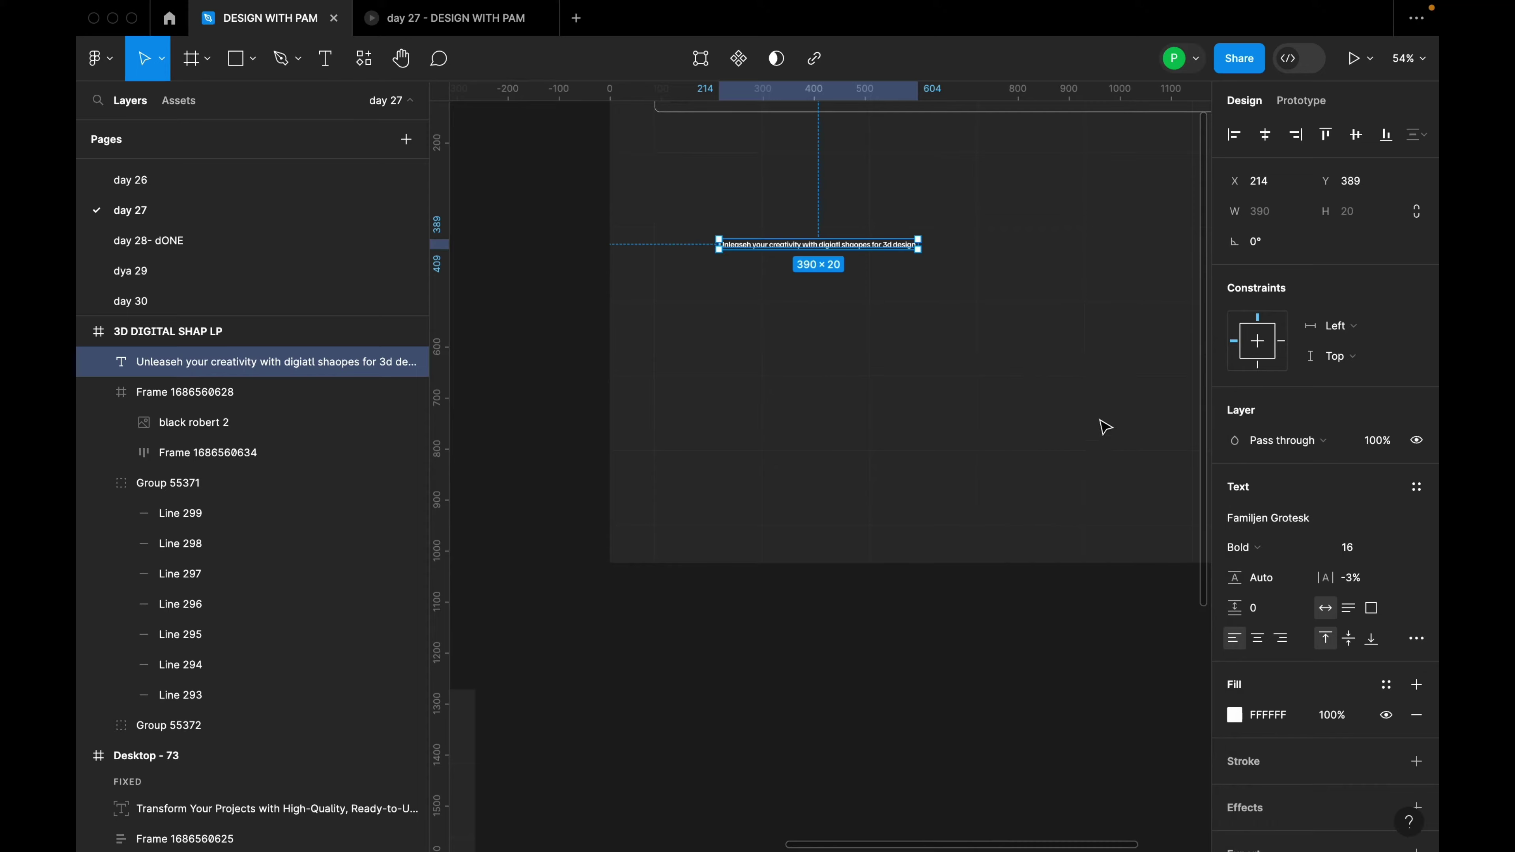
{"action": "left_click", "coordinate": [1402, 555]}
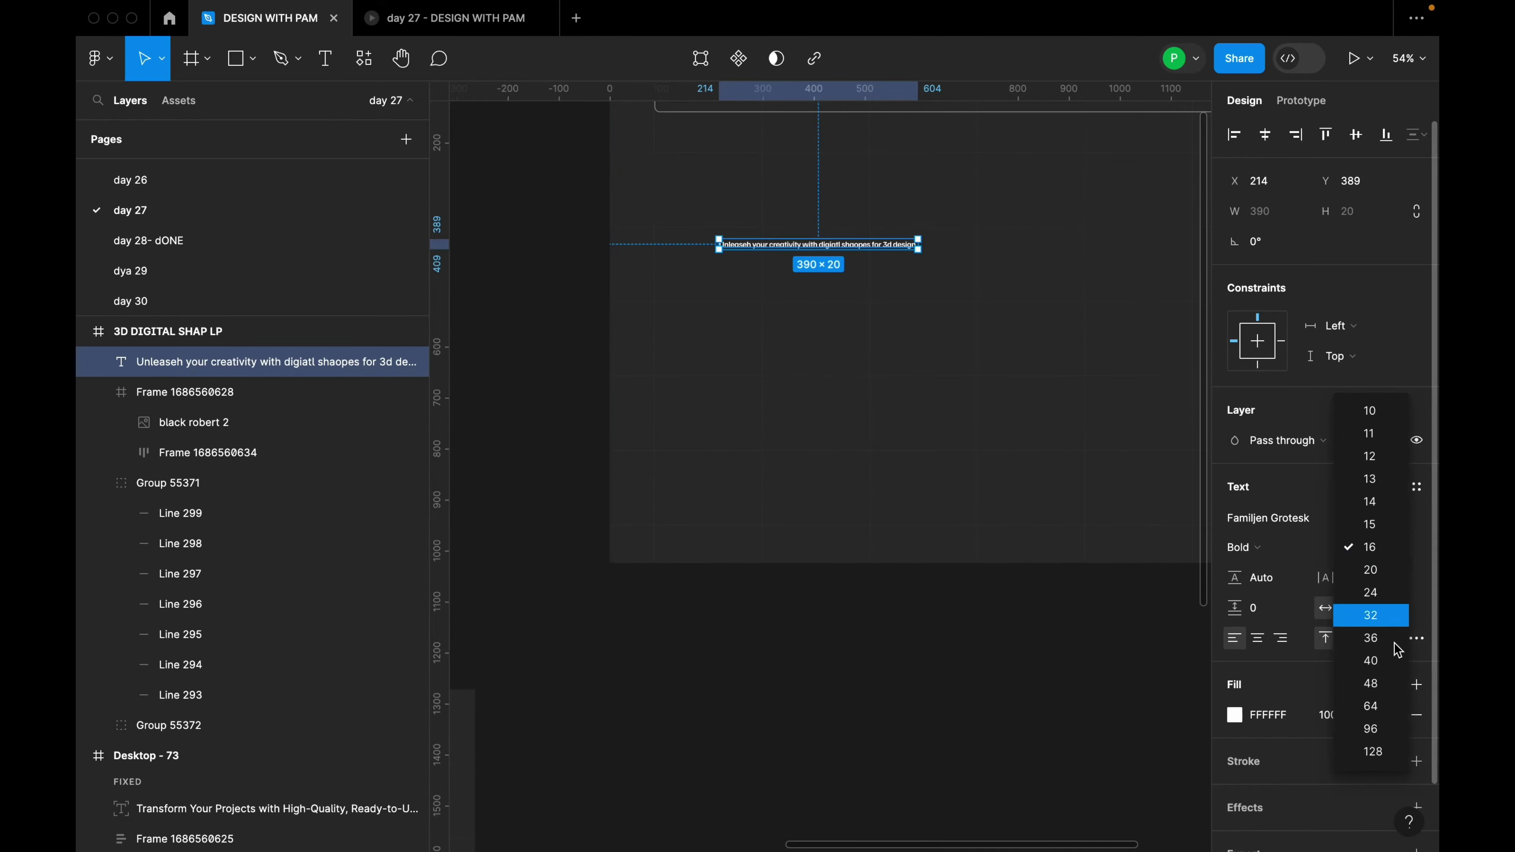
{"action": "left_click", "coordinate": [1362, 696]}
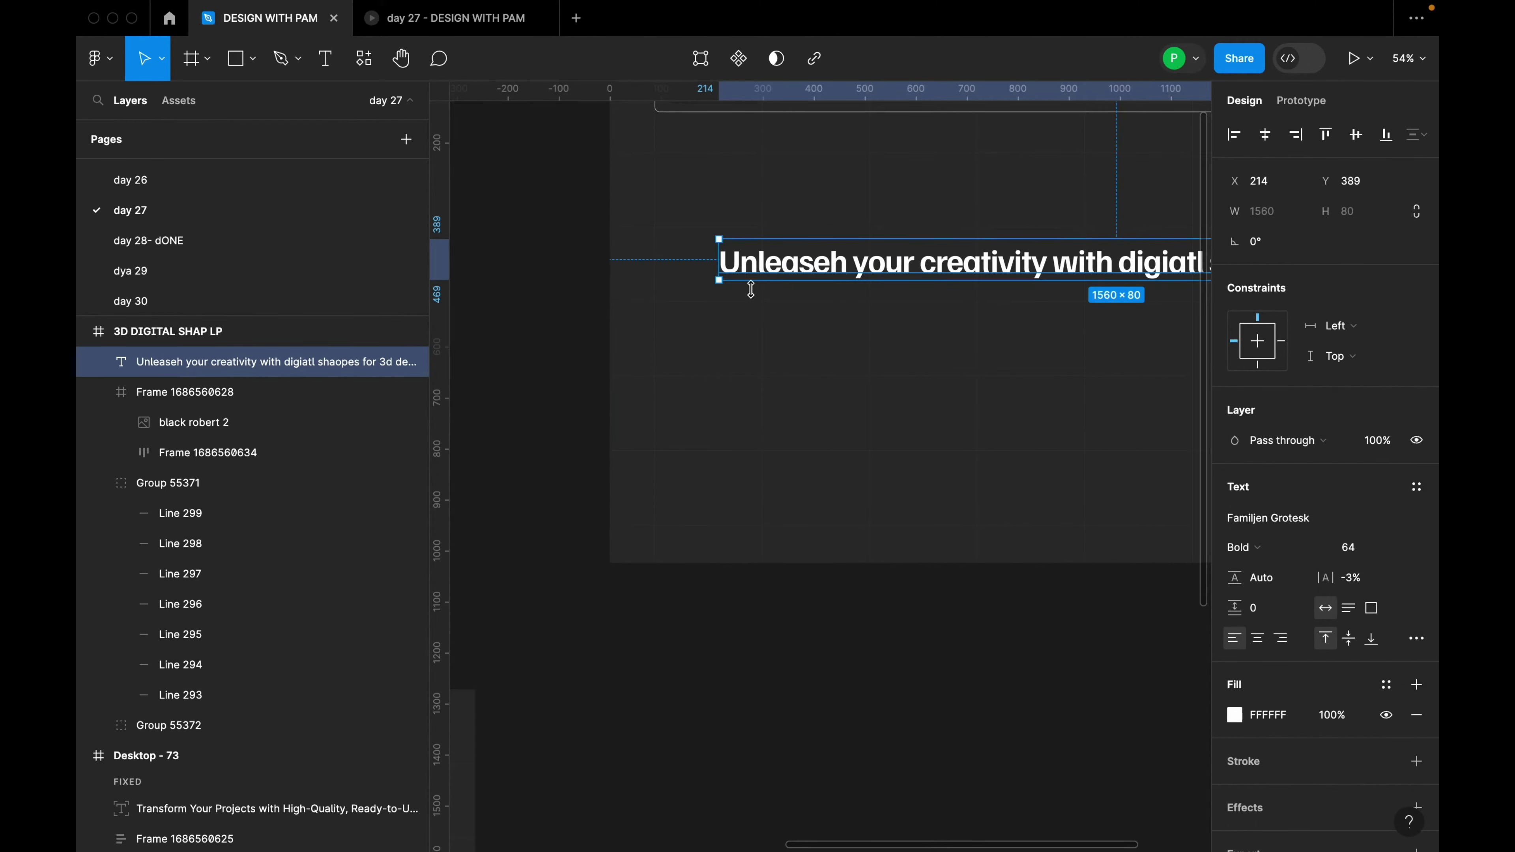
Narrow the headline to 690 wide so it wraps to three lines, and move it to X 88, Y 224
{"action": "key", "text": "minus"}
{"action": "left_click_drag", "start_coordinate": [1131, 274], "coordinate": [907, 274]}
{"action": "scroll", "coordinate": [799, 292], "scroll_direction": "up", "scroll_amount": 3}
{"action": "left_click_drag", "start_coordinate": [799, 296], "coordinate": [743, 241]}
{"action": "scroll", "coordinate": [736, 228], "scroll_direction": "up", "scroll_amount": 5}
Retype the misspelled 'digiatl' in the headline as 'Digital'
{"action": "scroll", "coordinate": [836, 257], "scroll_direction": "down", "scroll_amount": 3}
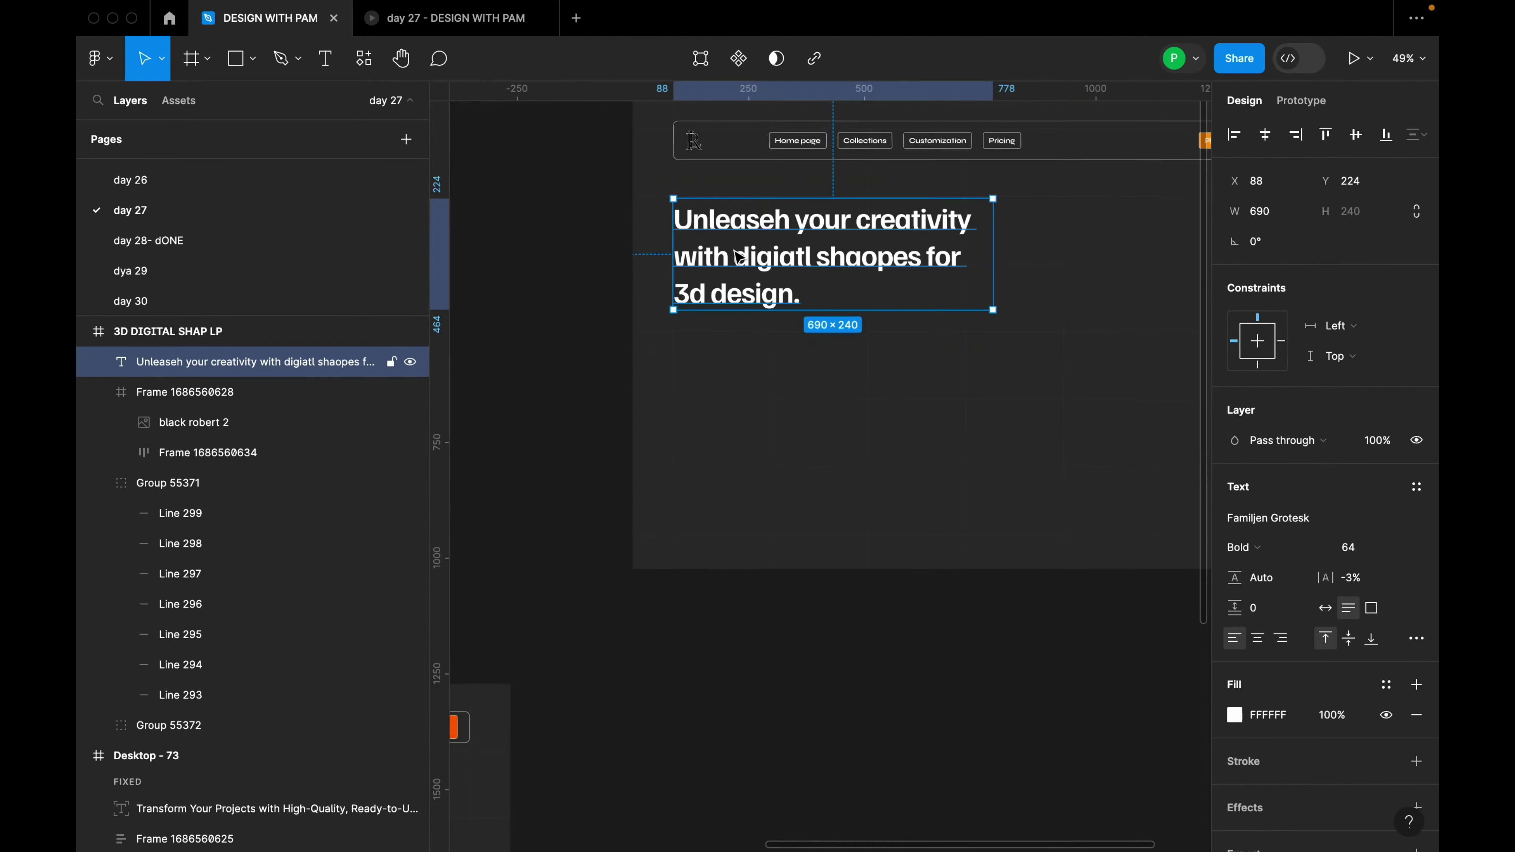
{"action": "double_click", "coordinate": [800, 250]}
{"action": "left_click_drag", "start_coordinate": [810, 250], "coordinate": [750, 250]}
{"action": "type", "text": "Digital"}
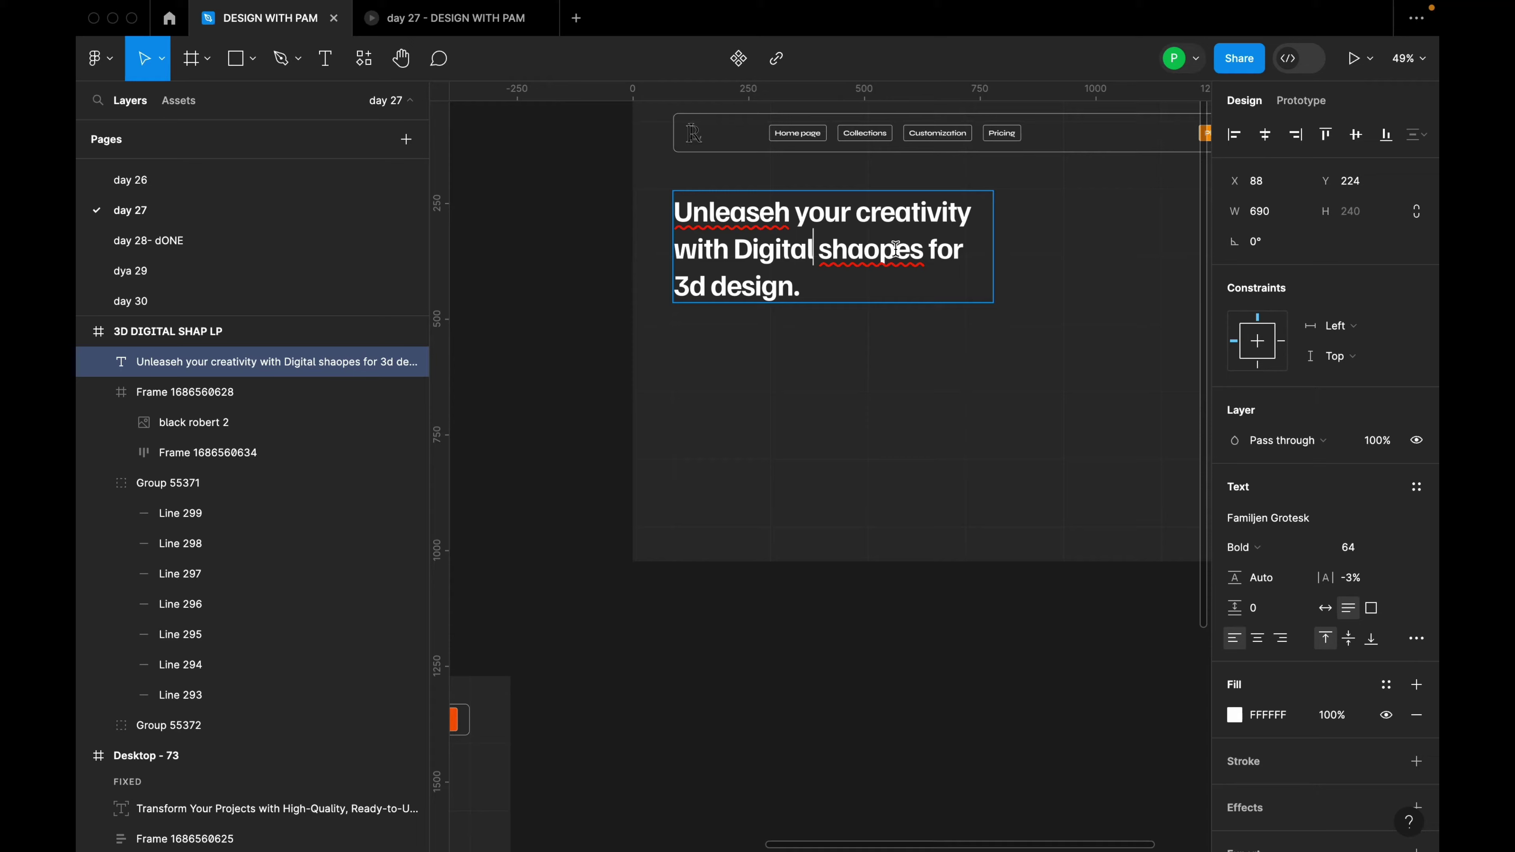
Correct 'shaopes' and 'Unleaseh' from spelling suggestions and capitalise 'Shapes'
{"action": "right_click", "coordinate": [895, 258]}
{"action": "left_click", "coordinate": [907, 268]}
{"action": "right_click", "coordinate": [711, 210]}
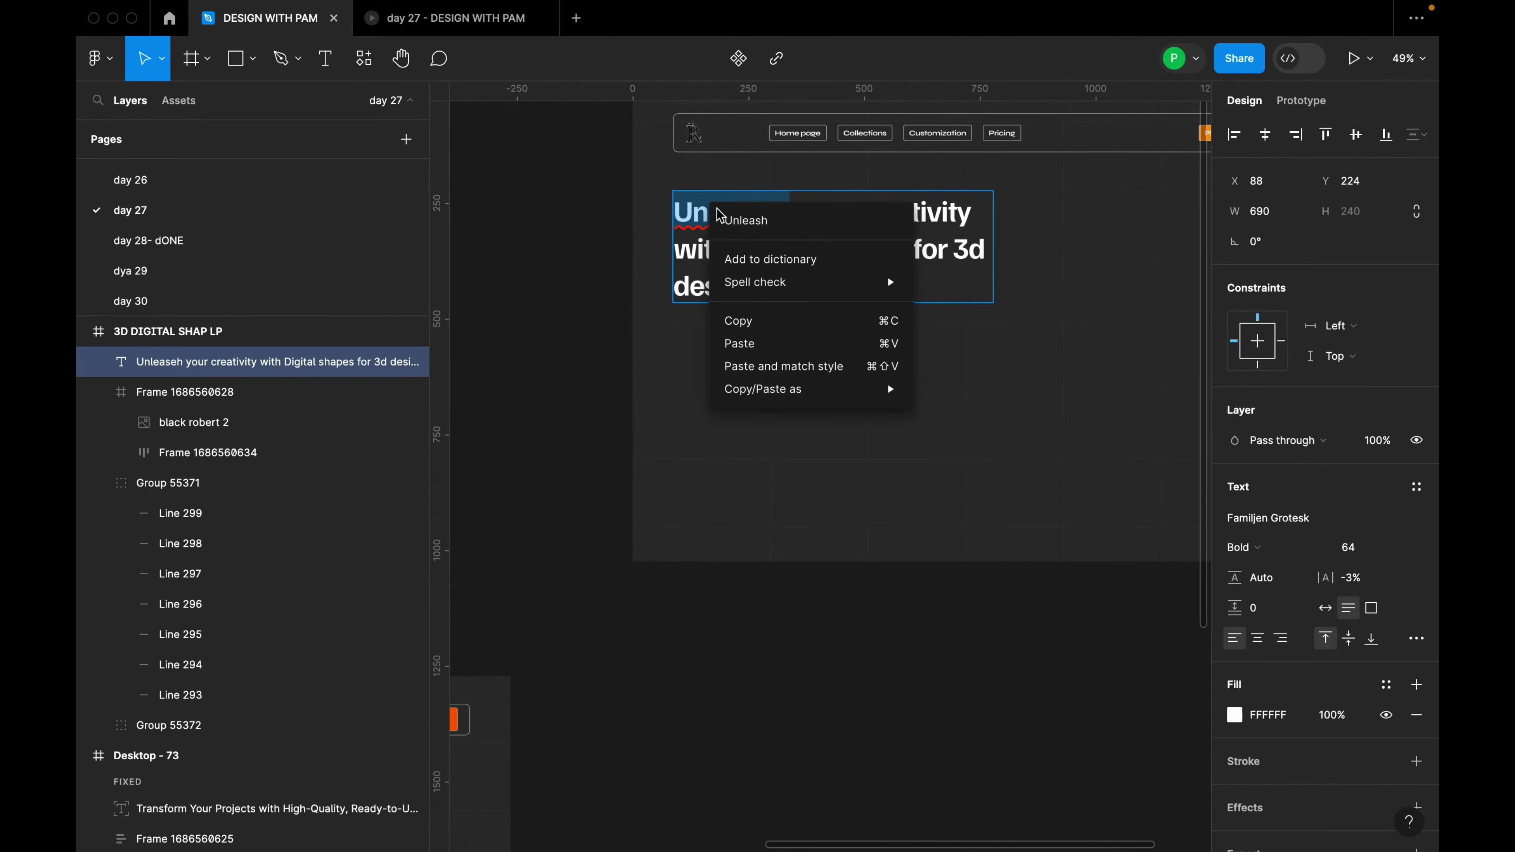
{"action": "left_click", "coordinate": [762, 231]}
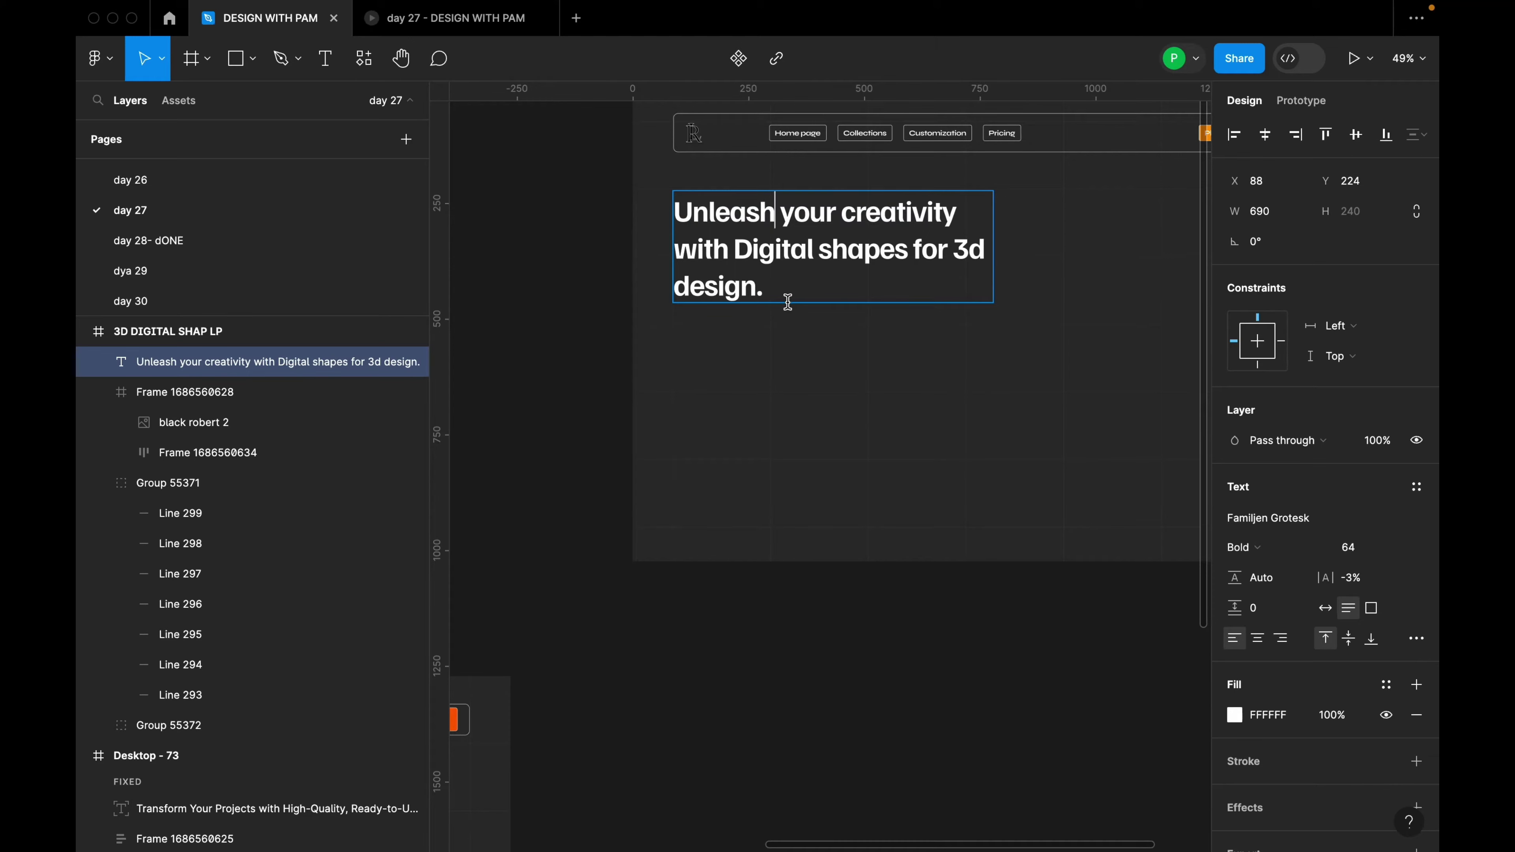
{"action": "key", "text": "Delete"}
{"action": "type", "text": "S"}
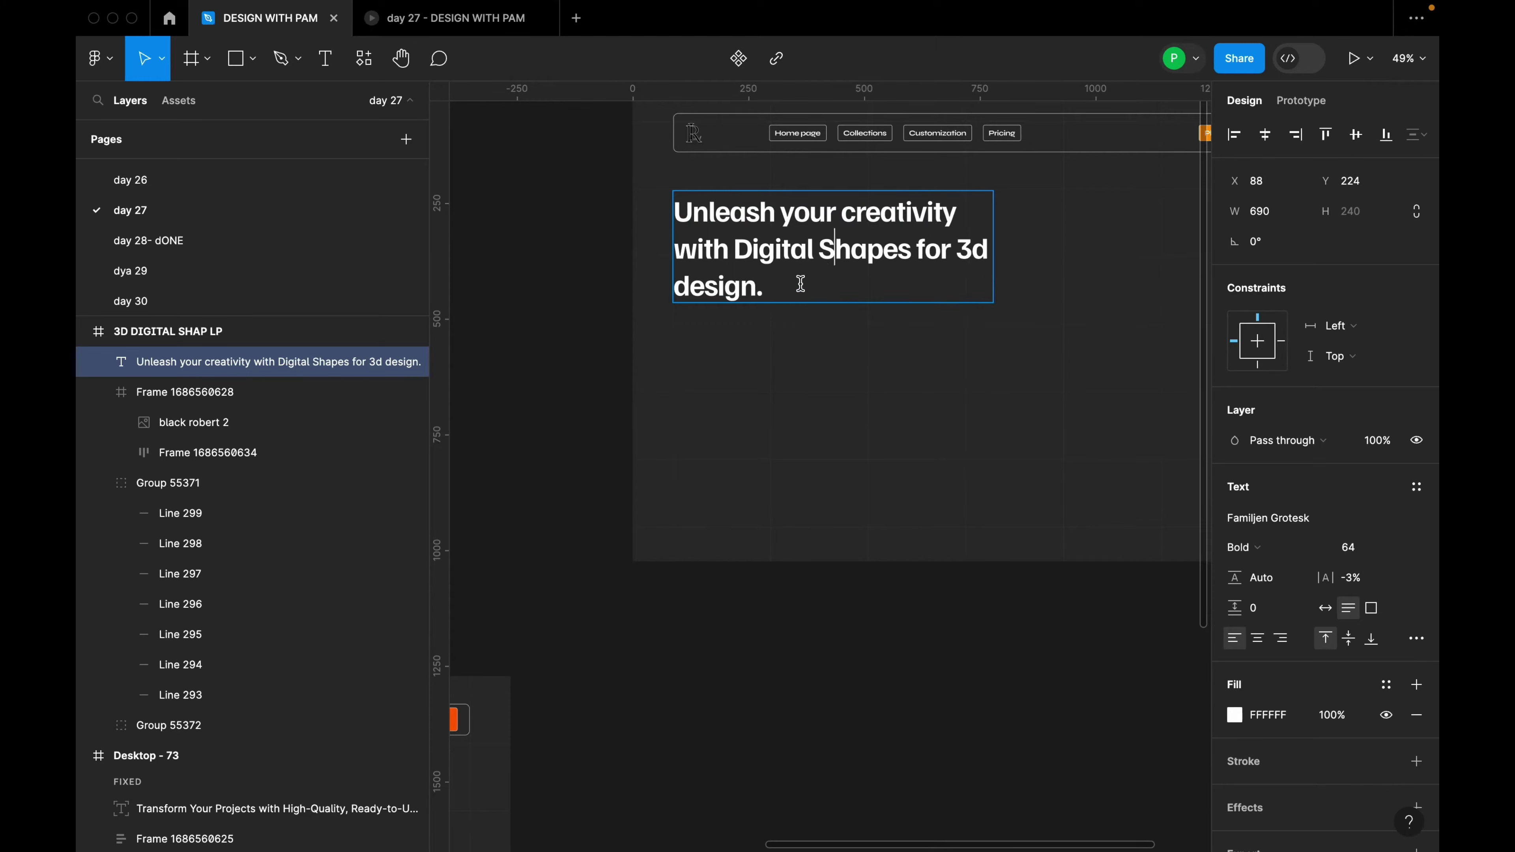
{"action": "key", "text": "Escape"}
Set the headline font size to 72
{"action": "left_click", "coordinate": [1372, 547]}
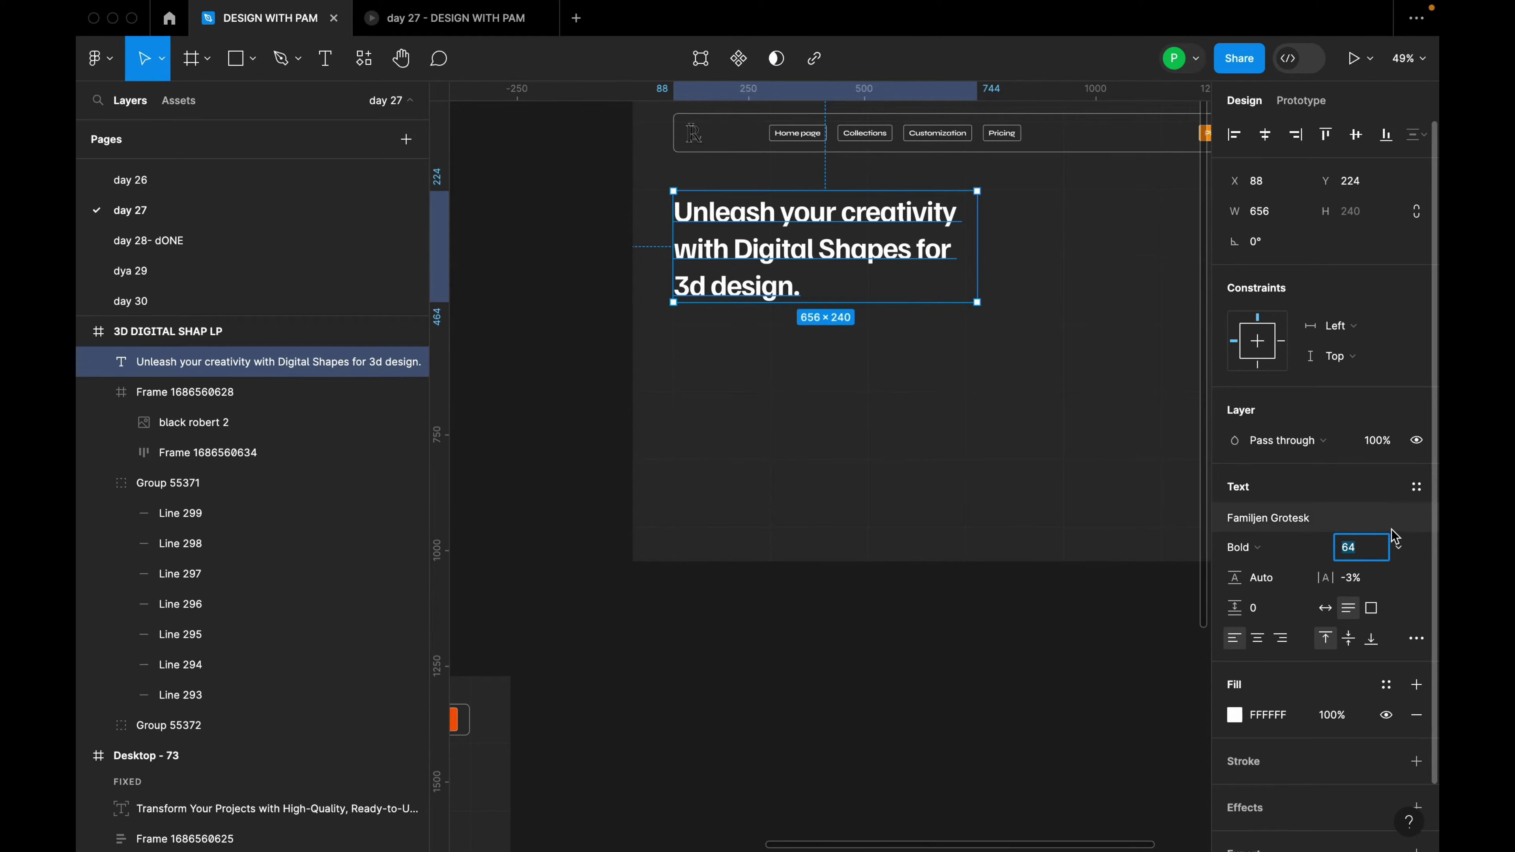
{"action": "type", "text": "72"}
{"action": "key", "text": "Return"}
Select the full subheading text in the Day 15 design to copy it
{"action": "key", "text": "Escape"}
{"action": "scroll", "coordinate": [913, 358], "scroll_direction": "left", "scroll_amount": 5}
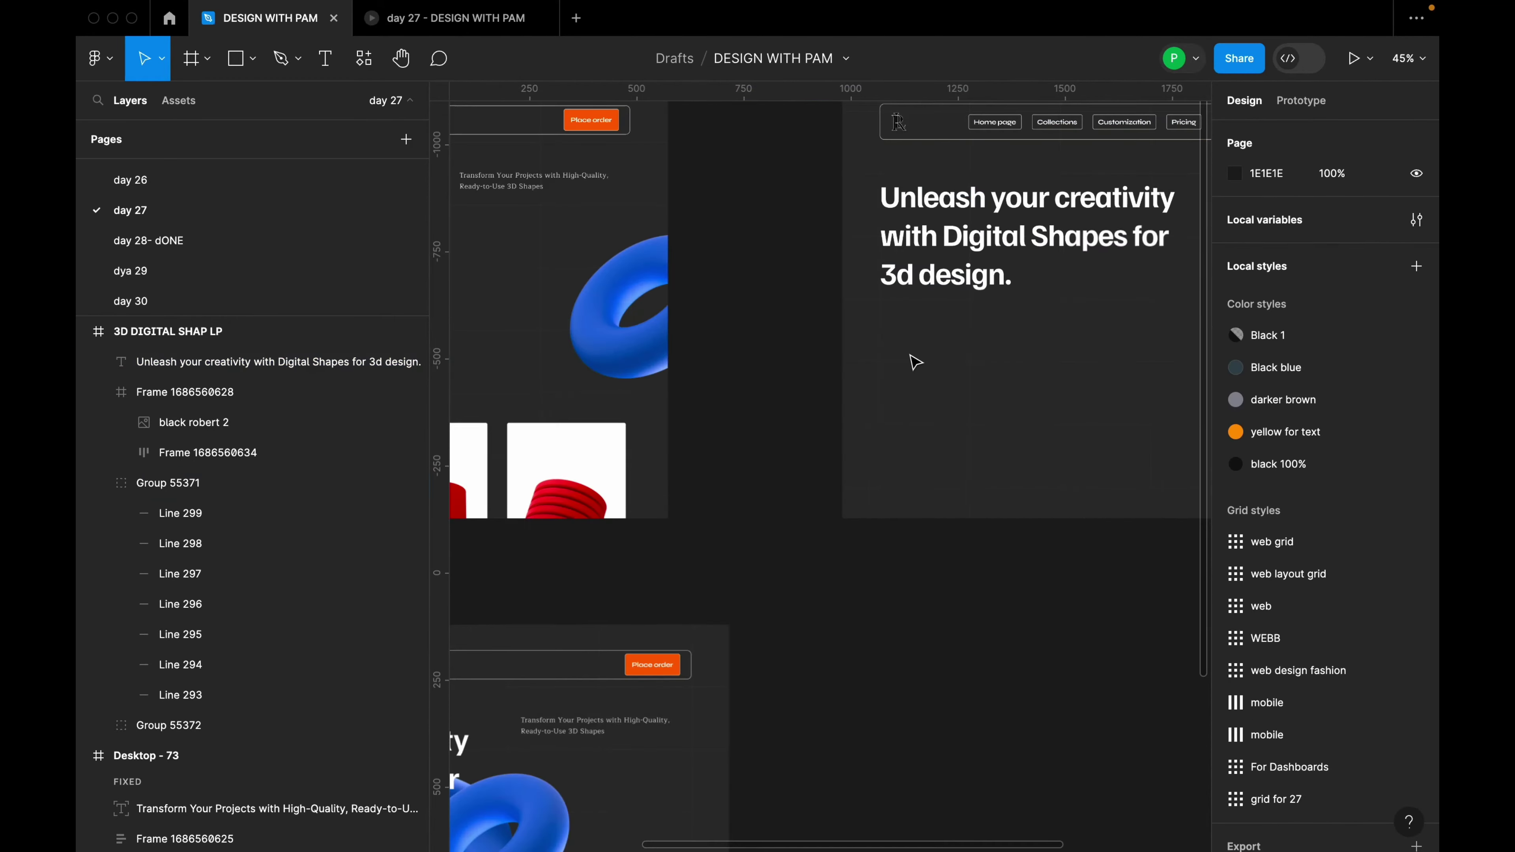
{"action": "key", "text": "t"}
{"action": "scroll", "coordinate": [910, 331], "scroll_direction": "down", "scroll_amount": 5}
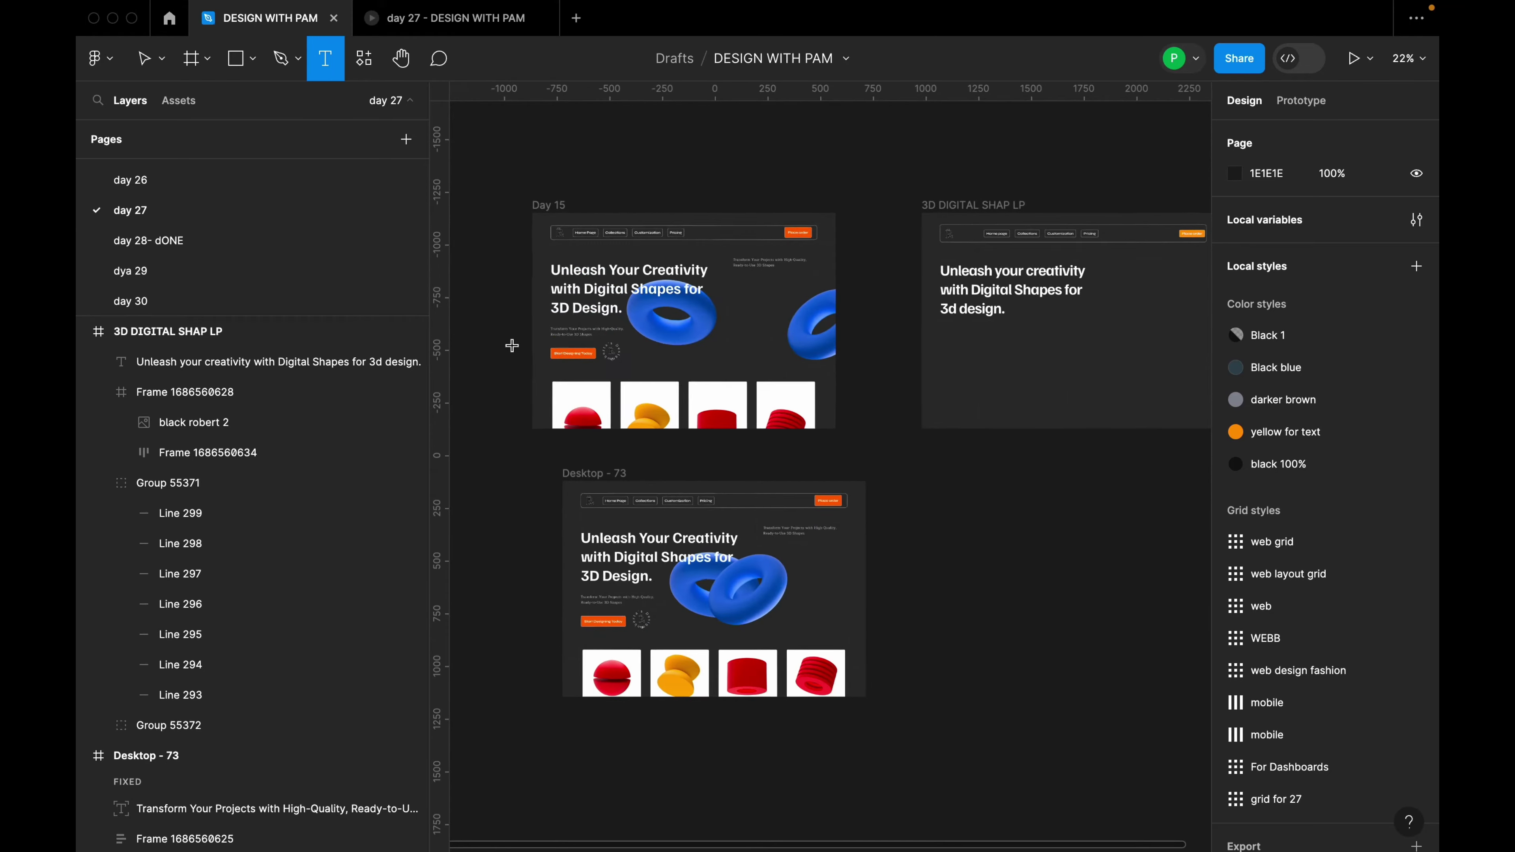
{"action": "scroll", "coordinate": [511, 339], "scroll_direction": "up", "scroll_amount": 5}
{"action": "key", "text": "v"}
{"action": "double_click", "coordinate": [639, 317]}
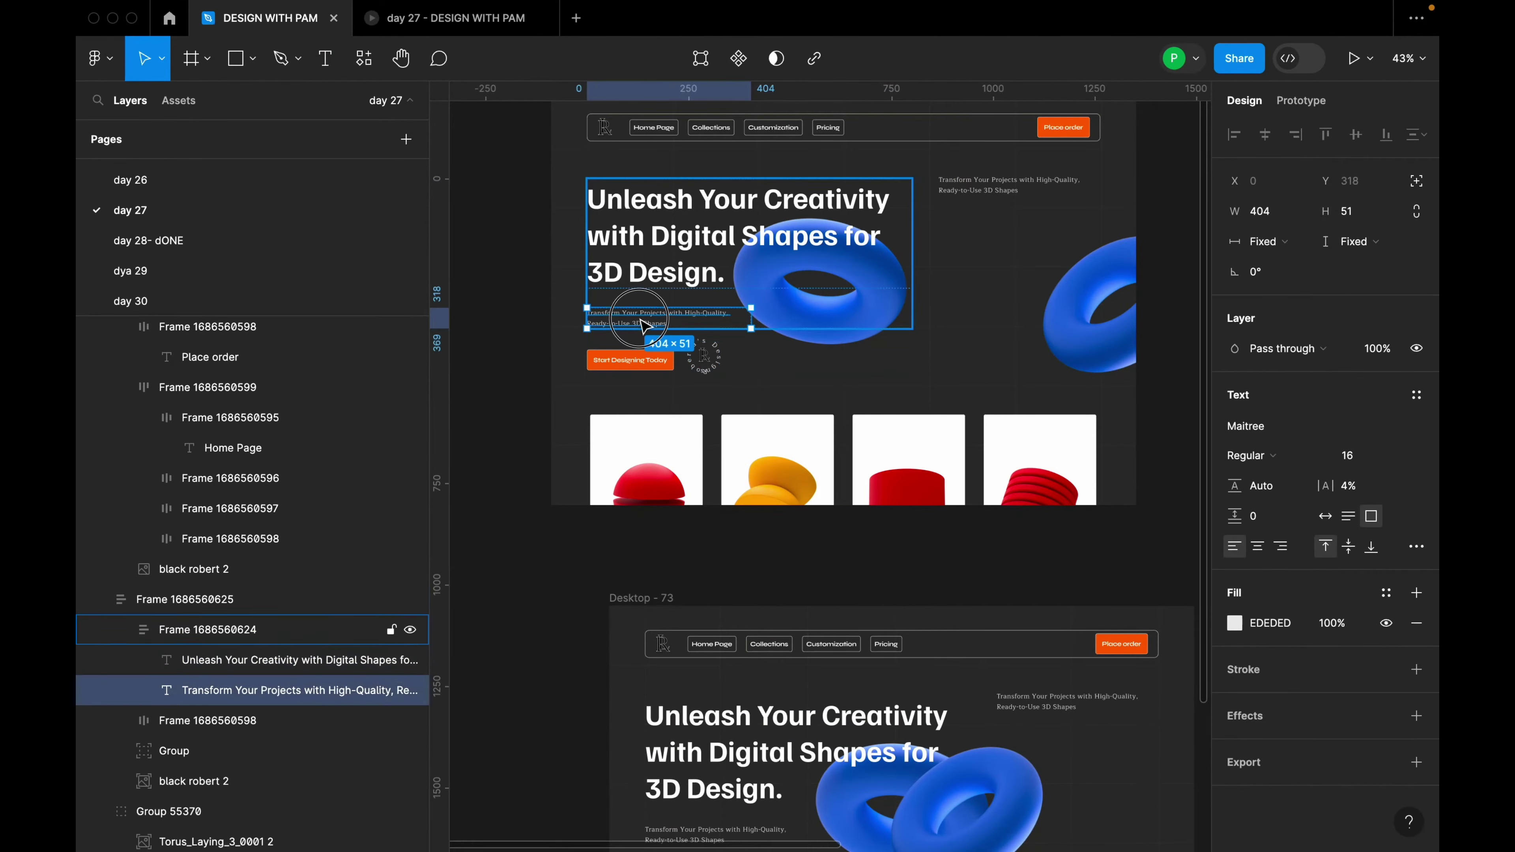
{"action": "double_click", "coordinate": [640, 318]}
{"action": "key", "text": "ctrl+c"}
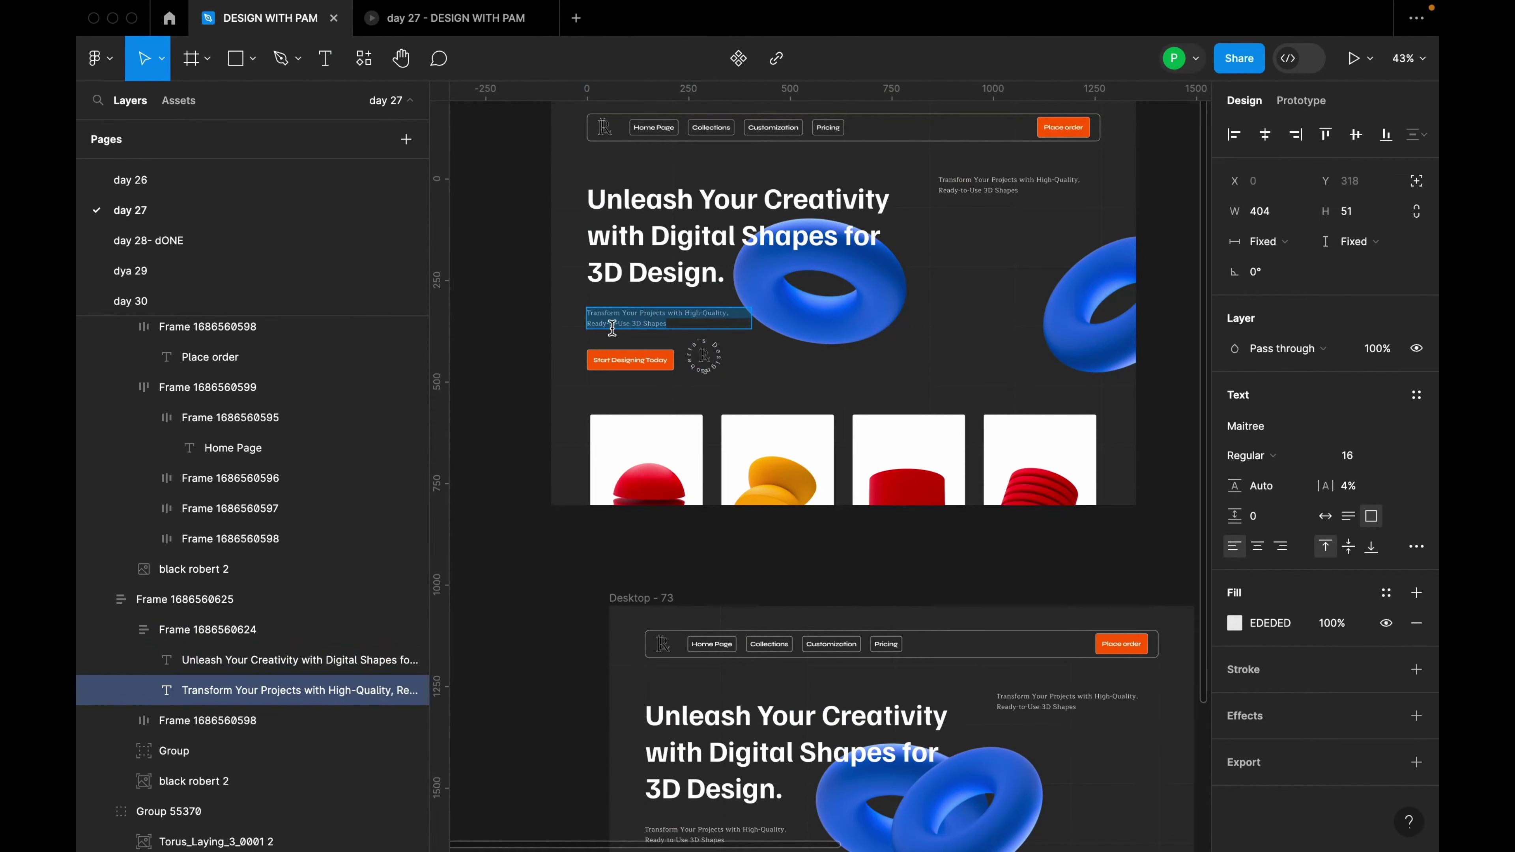
{"action": "scroll", "coordinate": [508, 352], "scroll_direction": "down", "scroll_amount": 5}
{"action": "scroll", "coordinate": [907, 392], "scroll_direction": "up", "scroll_amount": 4}
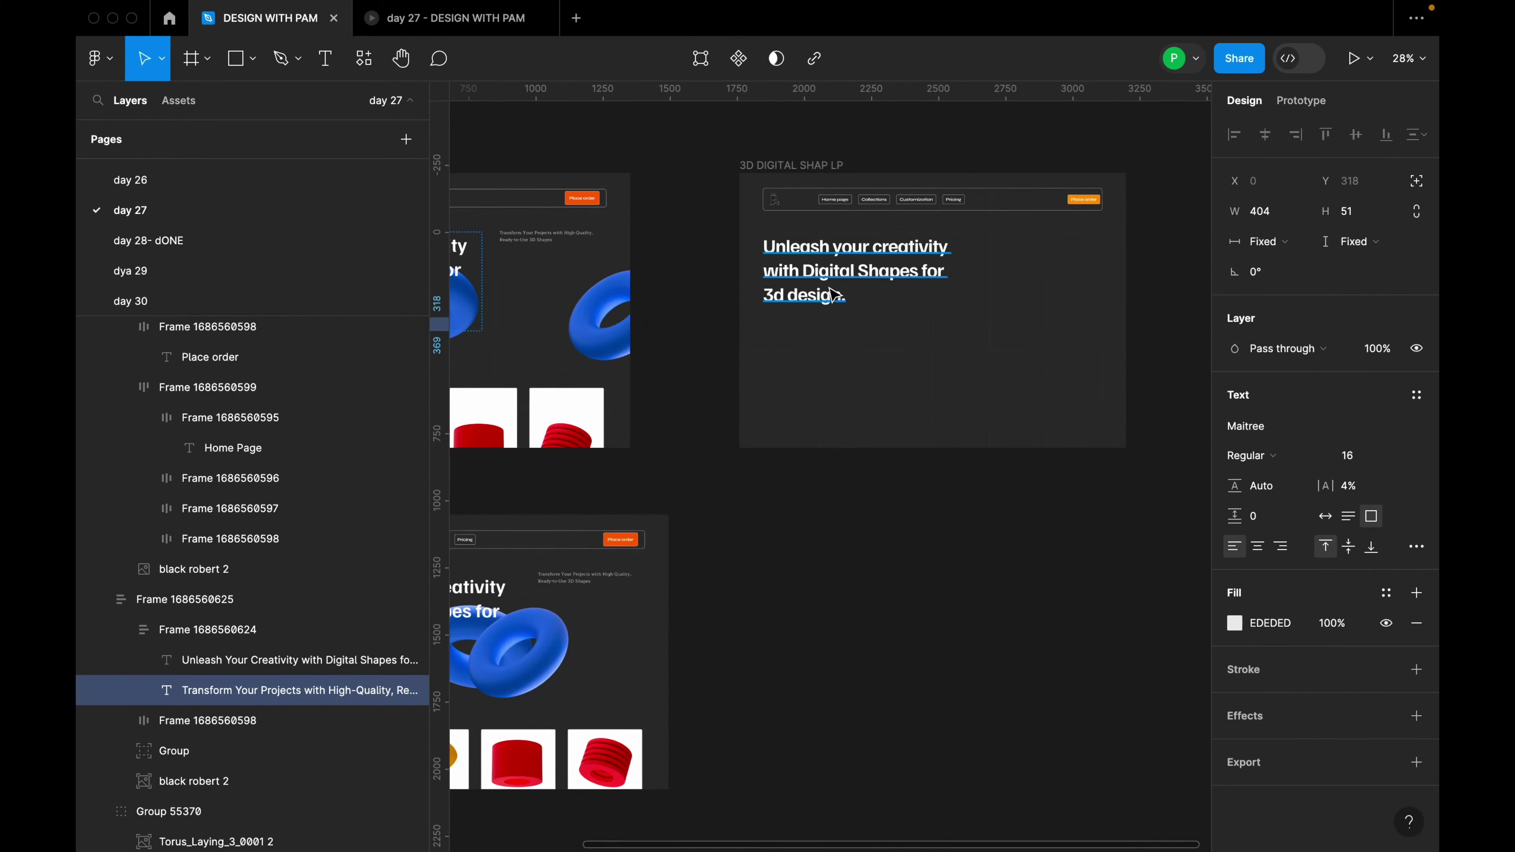
{"action": "scroll", "coordinate": [832, 295], "scroll_direction": "up", "scroll_amount": 6}
Paste 'Transform Your Projects with High-Quality, Ready-to-Use 3D Shapes' into a text box under the headline and shorten it
{"action": "key", "text": "t"}
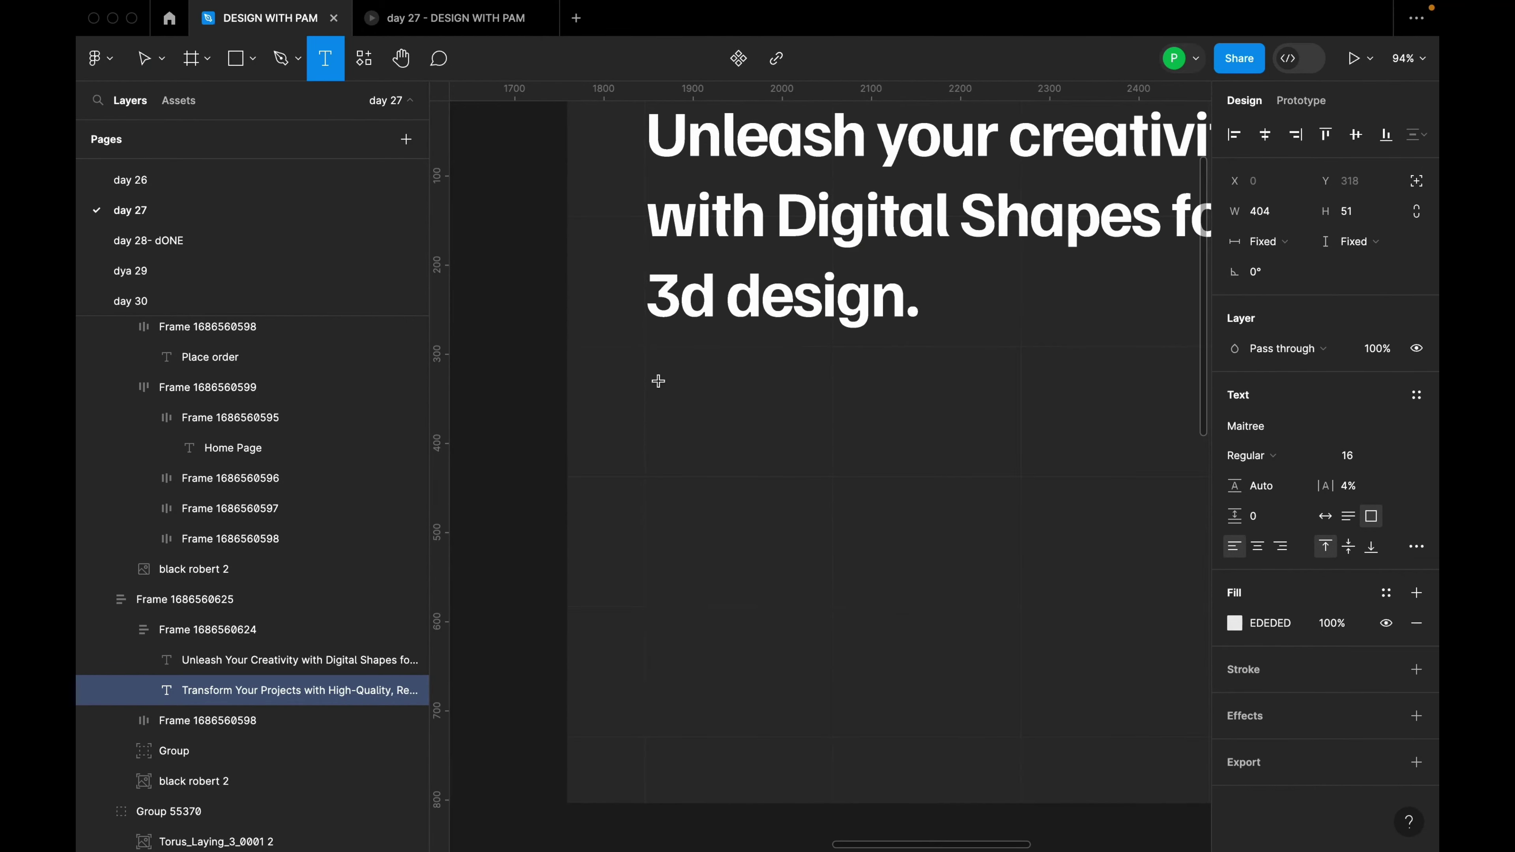
{"action": "left_click_drag", "start_coordinate": [642, 361], "coordinate": [1156, 457]}
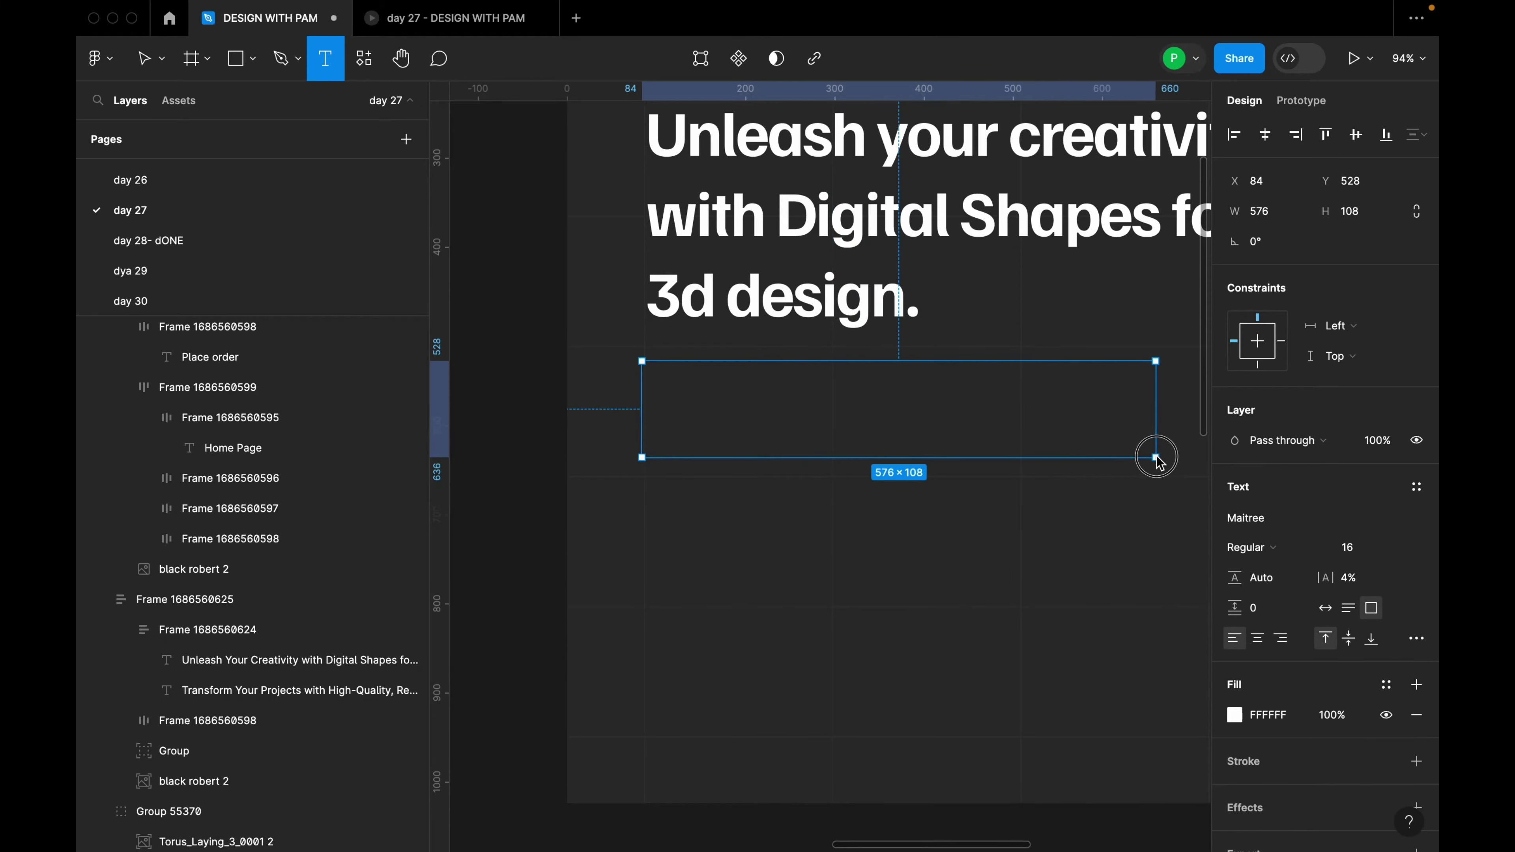
{"action": "key", "text": "ctrl+v"}
{"action": "key", "text": "Escape"}
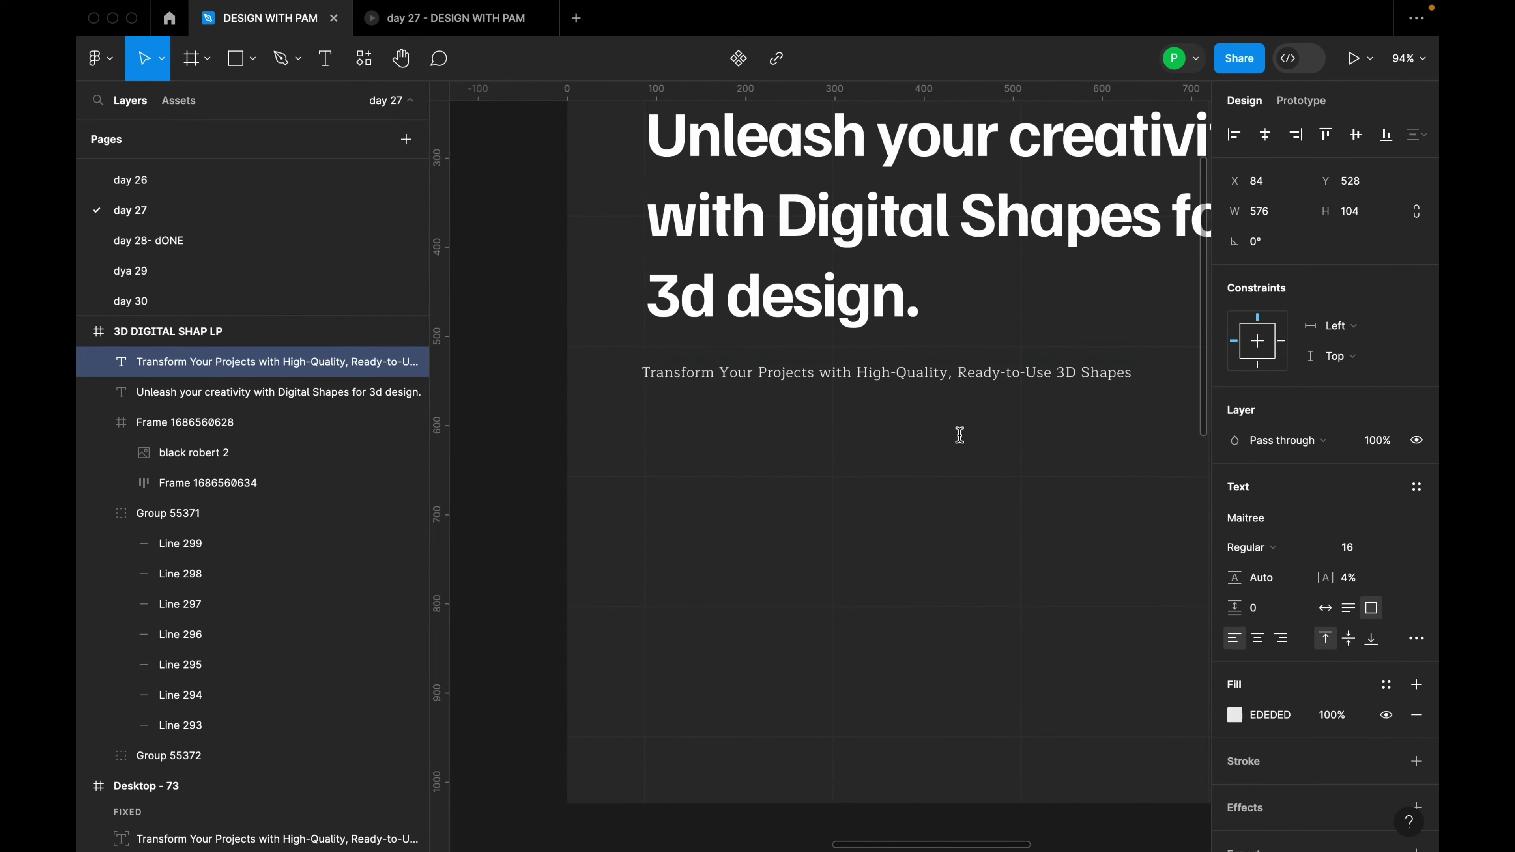
{"action": "scroll", "coordinate": [933, 434], "scroll_direction": "down", "scroll_amount": 3}
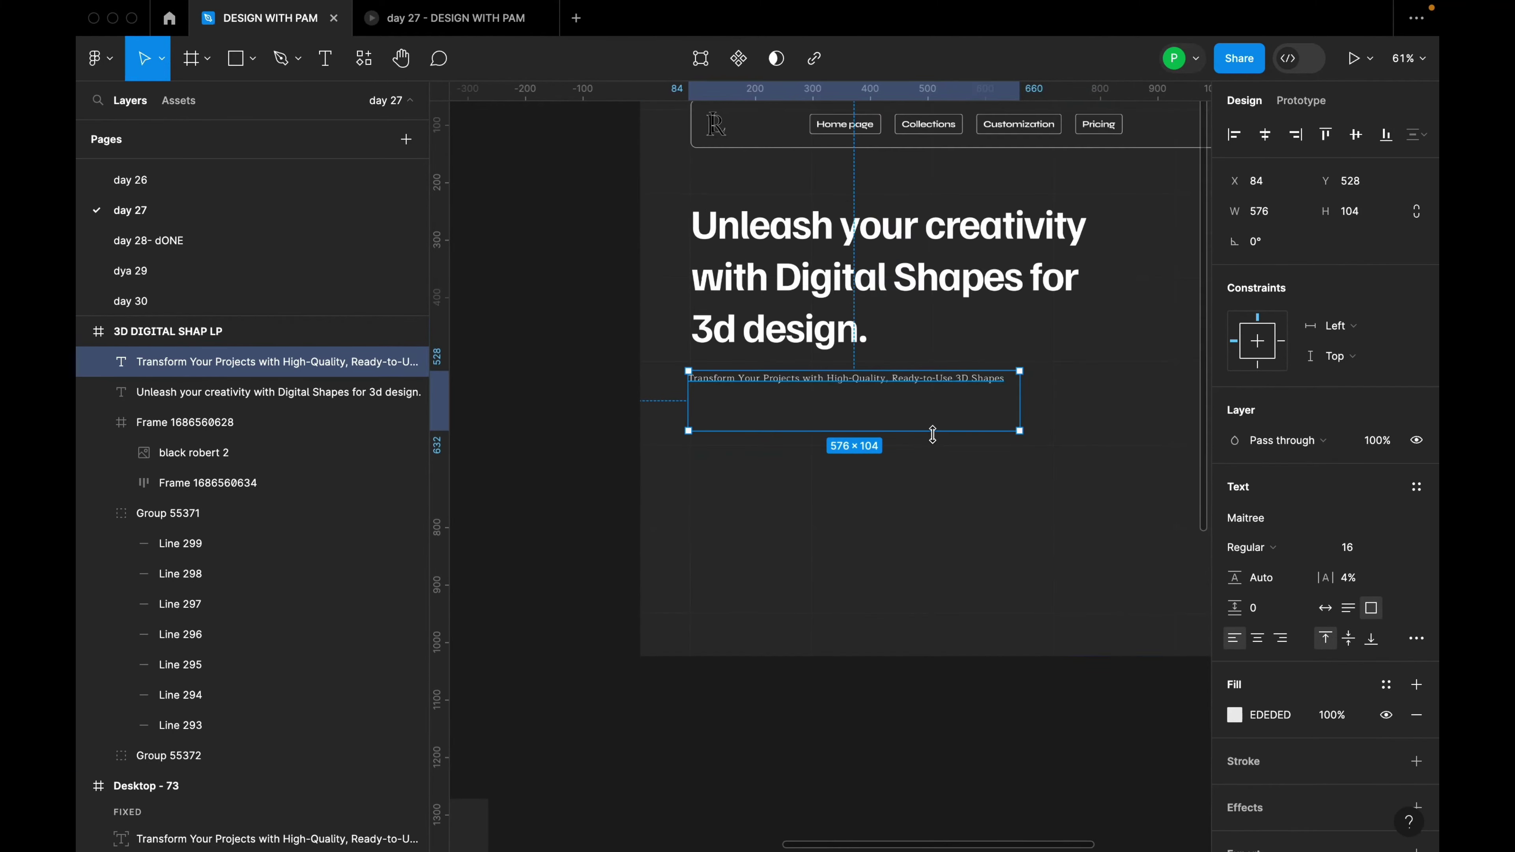
{"action": "left_click_drag", "start_coordinate": [931, 435], "coordinate": [954, 395]}
{"action": "left_click", "coordinate": [1059, 383]}
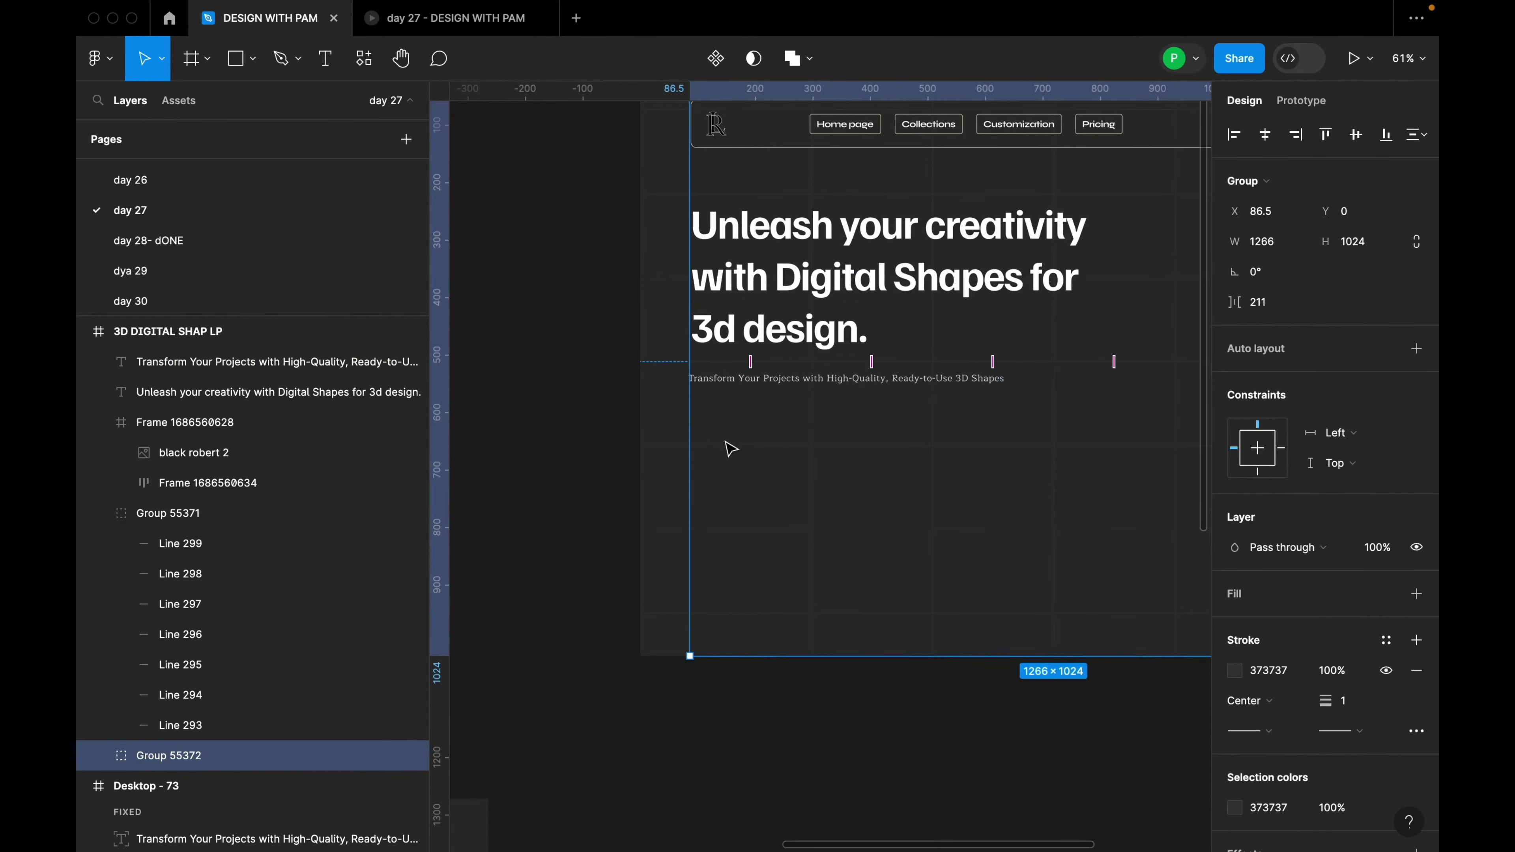
{"action": "scroll", "coordinate": [696, 440], "scroll_direction": "down", "scroll_amount": 3}
{"action": "left_click", "coordinate": [719, 192]}
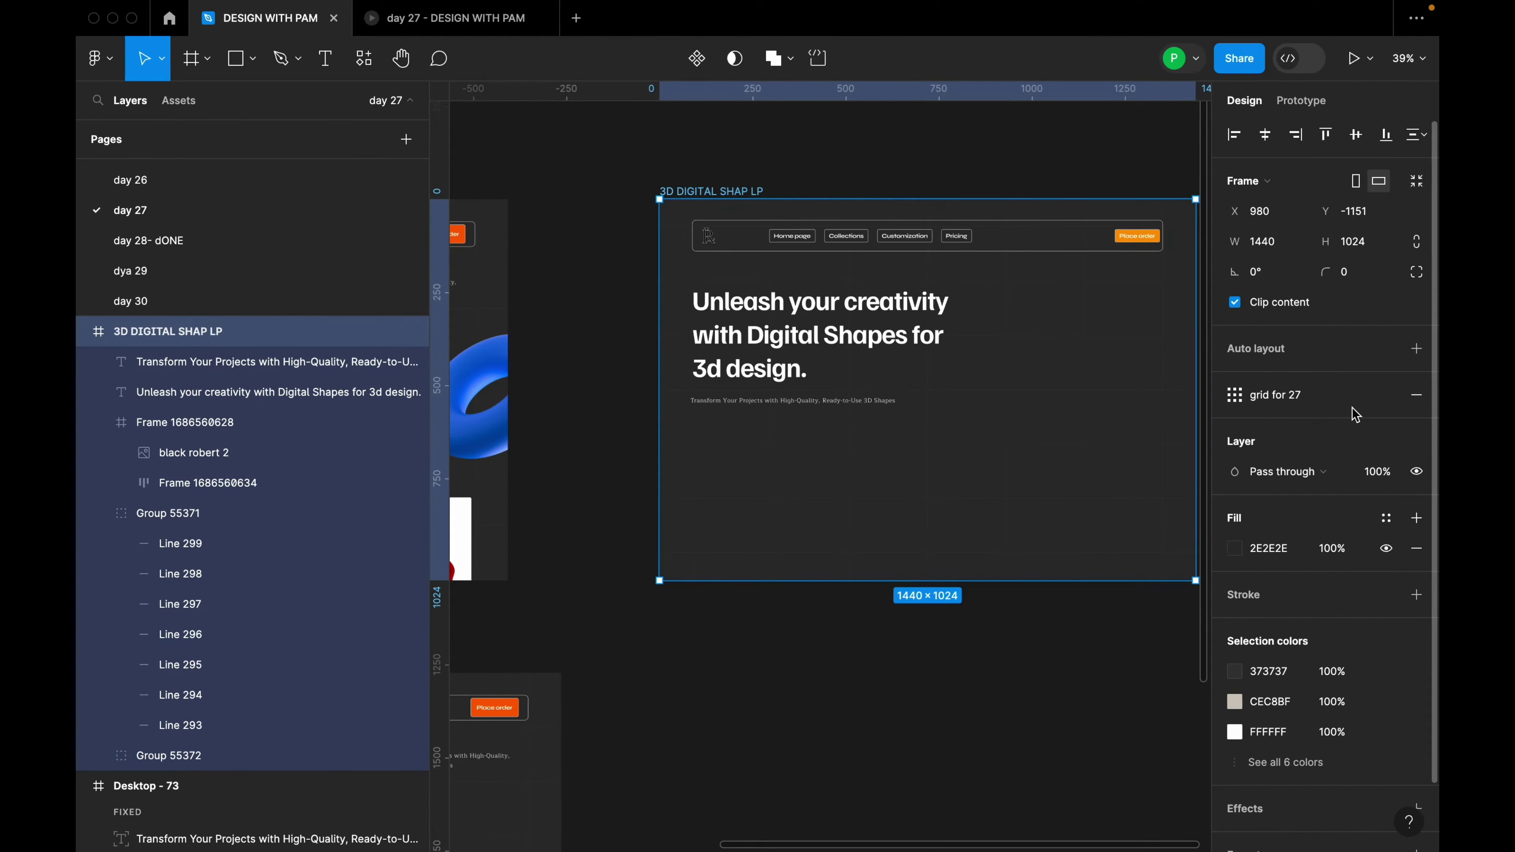
Show the frame's layout grid and keep the subheading in Maitree after trying Syne
{"action": "key", "text": "ctrl+g"}
{"action": "left_click", "coordinate": [775, 400]}
{"action": "scroll", "coordinate": [824, 443], "scroll_direction": "up", "scroll_amount": 3}
{"action": "left_click", "coordinate": [1253, 519]}
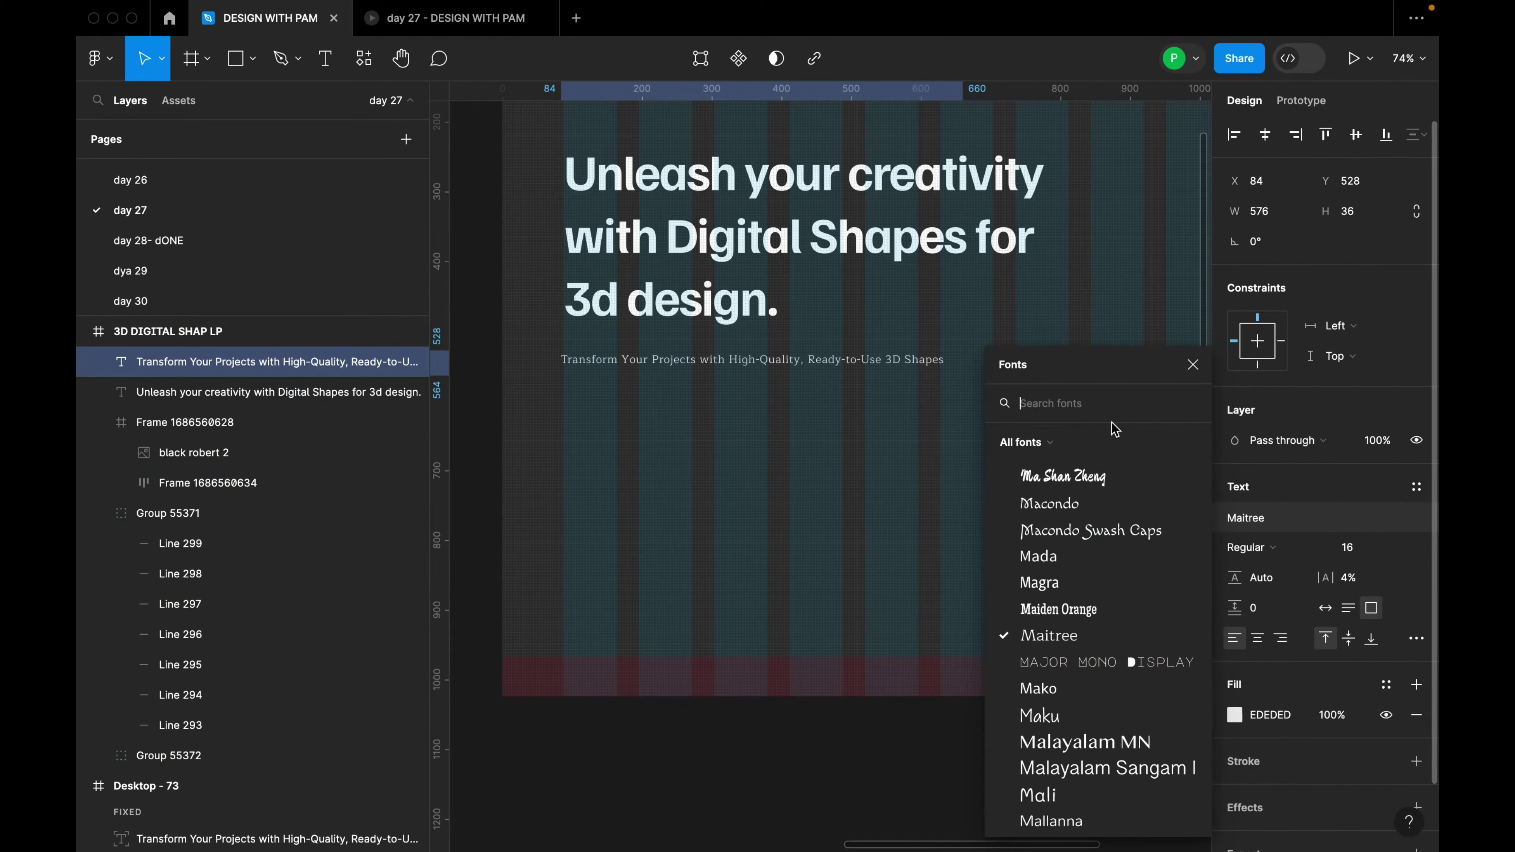
{"action": "type", "text": "syn"}
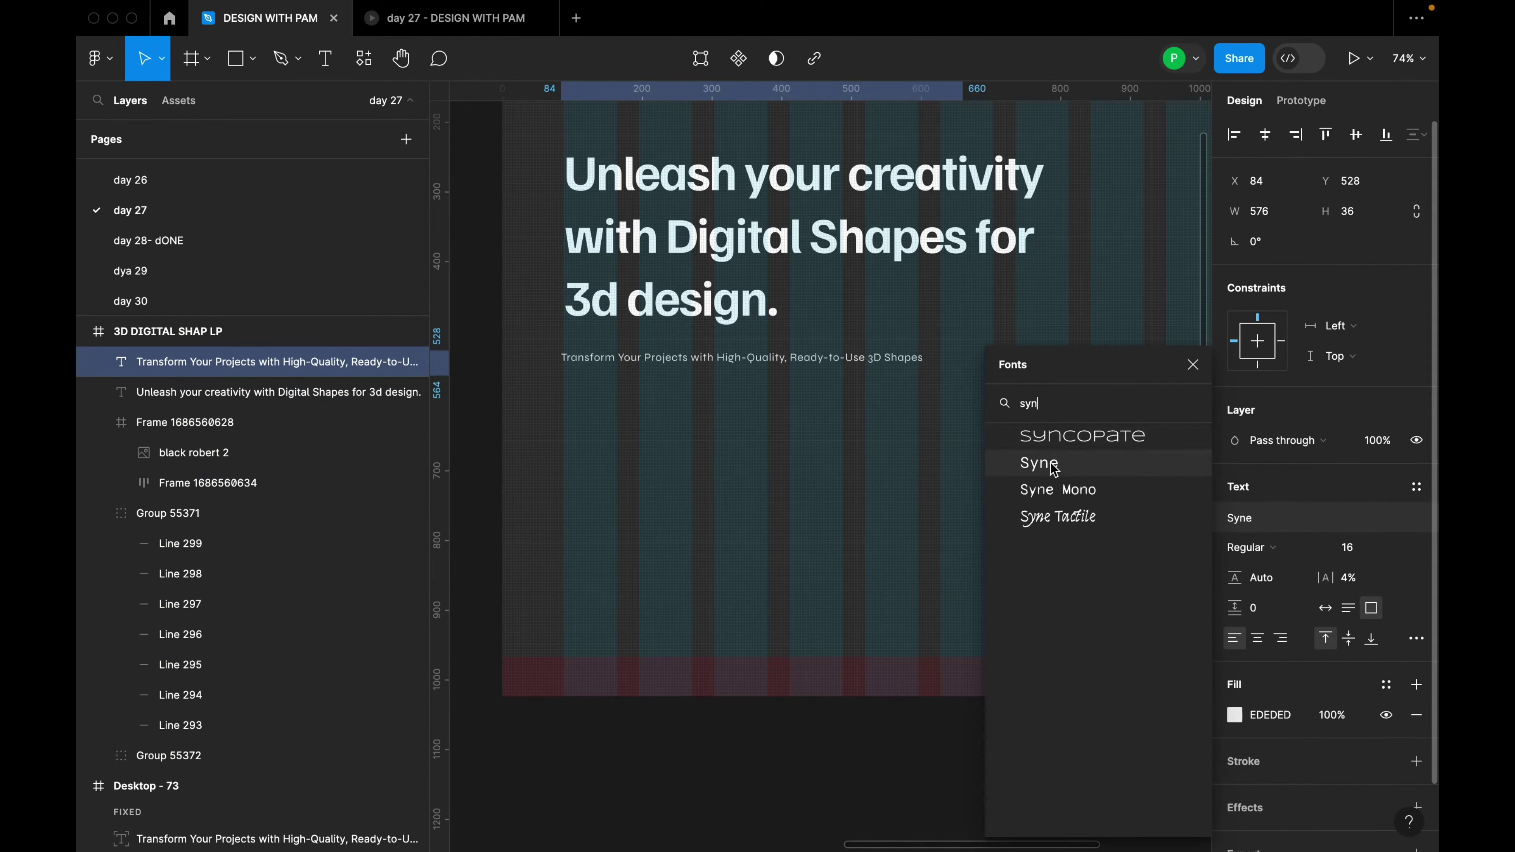
{"action": "left_click", "coordinate": [1053, 469]}
{"action": "left_click", "coordinate": [1265, 527]}
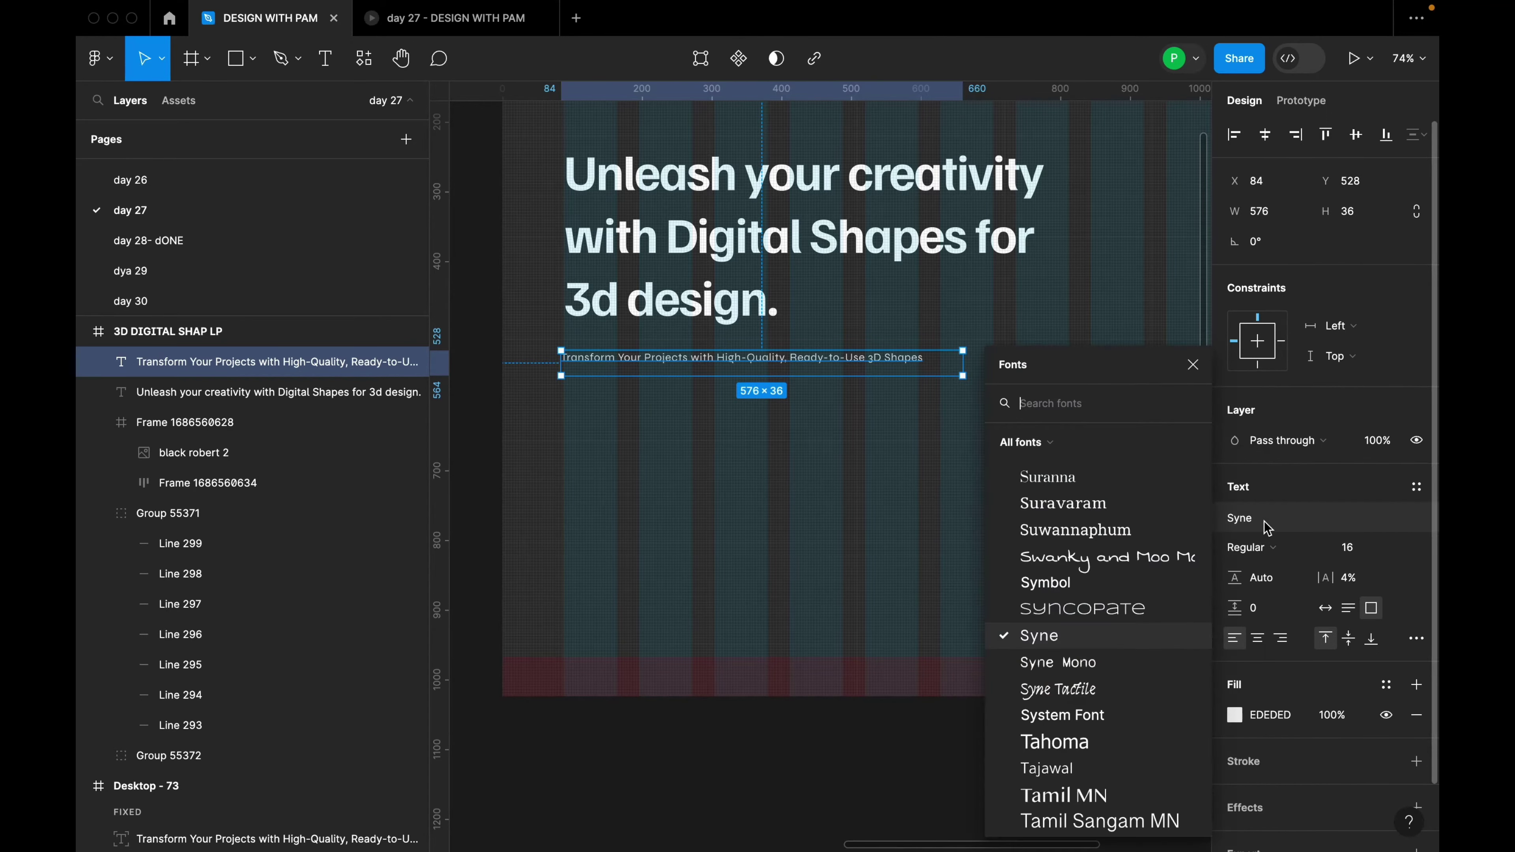
{"action": "type", "text": "mait"}
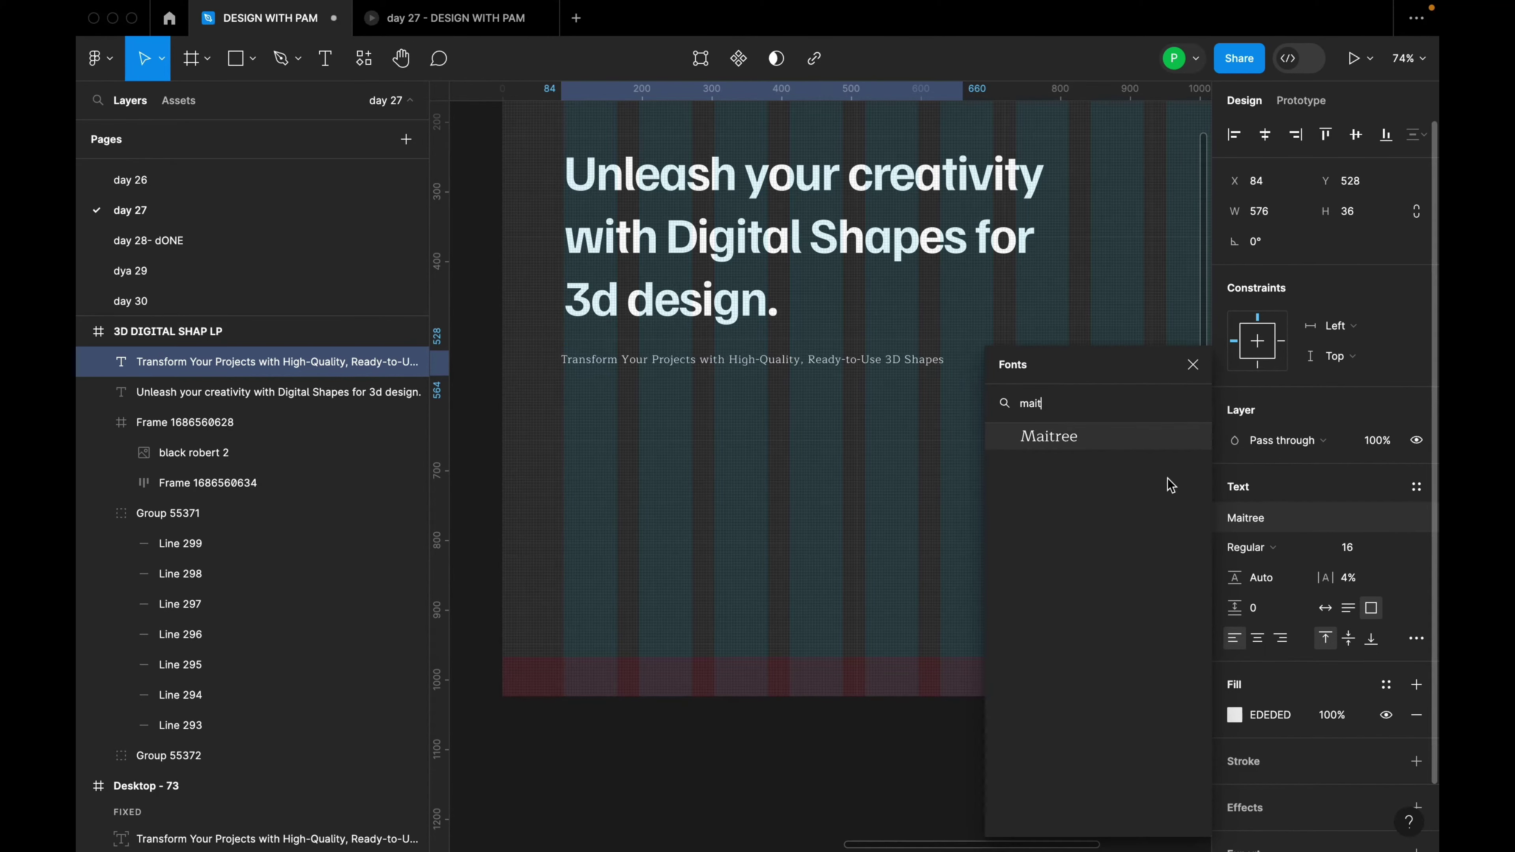
{"action": "left_click", "coordinate": [1074, 435]}
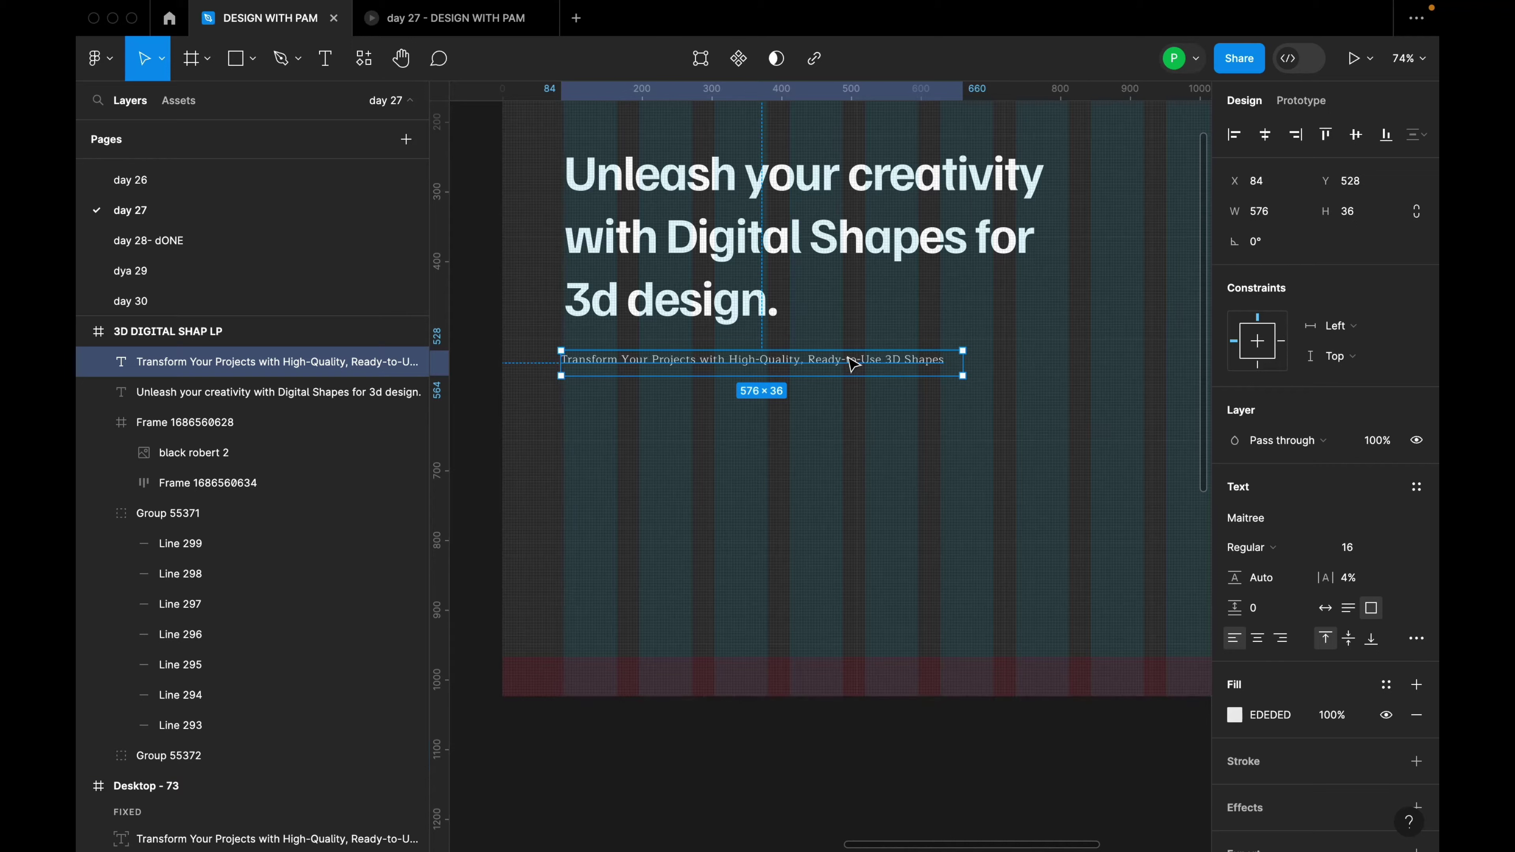
Narrow the subheading to 412 wide so it wraps onto two lines
{"action": "scroll", "coordinate": [847, 348], "scroll_direction": "up", "scroll_amount": 2}
{"action": "left_click_drag", "start_coordinate": [992, 361], "coordinate": [846, 395]}
{"action": "left_click", "coordinate": [812, 337], "text": "shift"}
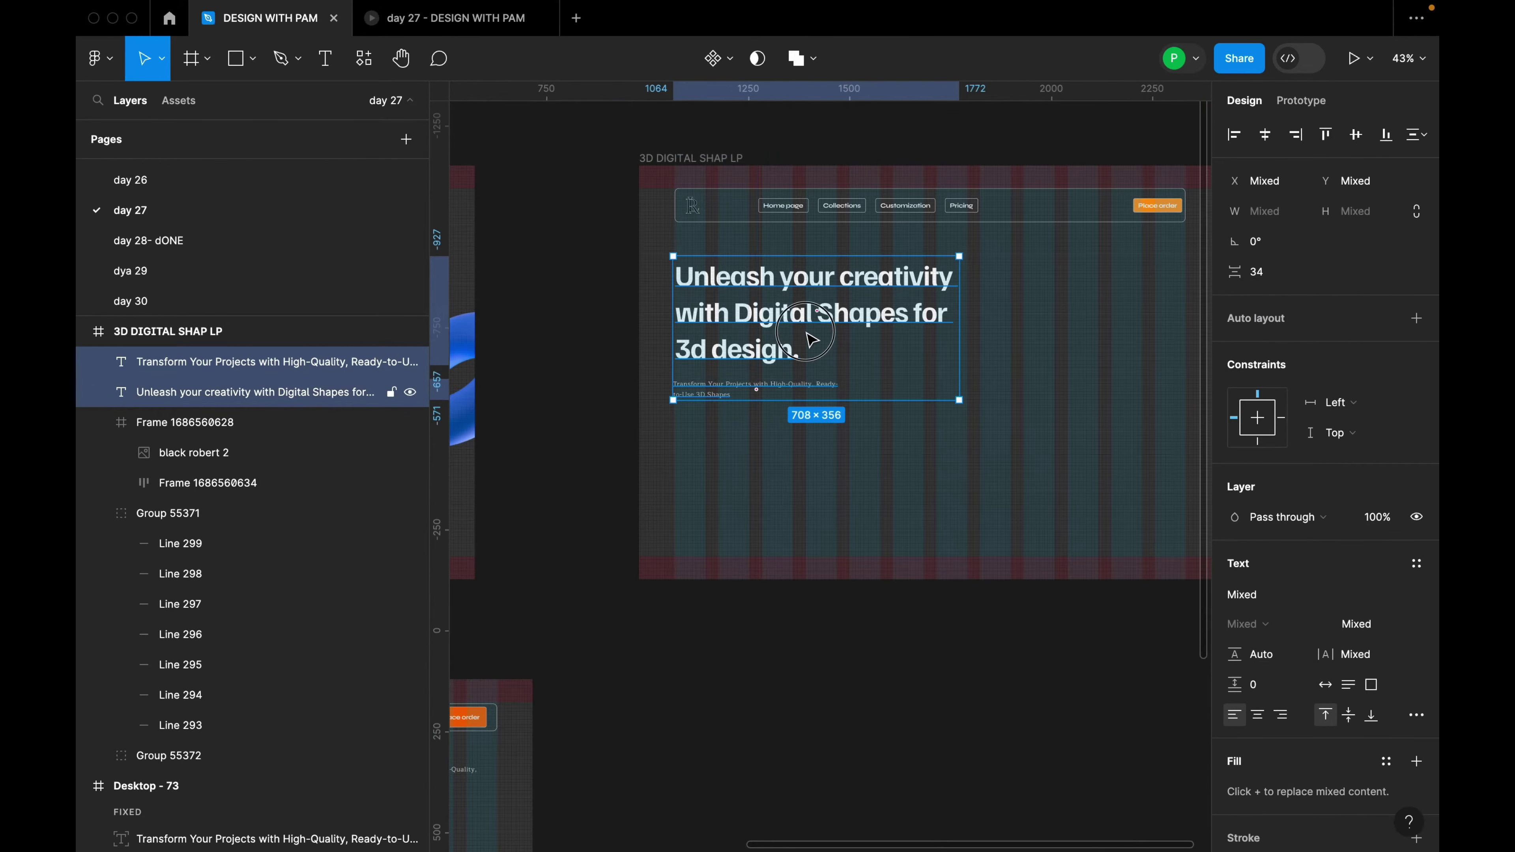
Stack the headline and subheading in an auto layout with a 34 gap
{"action": "left_click", "coordinate": [1416, 318]}
{"action": "left_click", "coordinate": [1272, 449]}
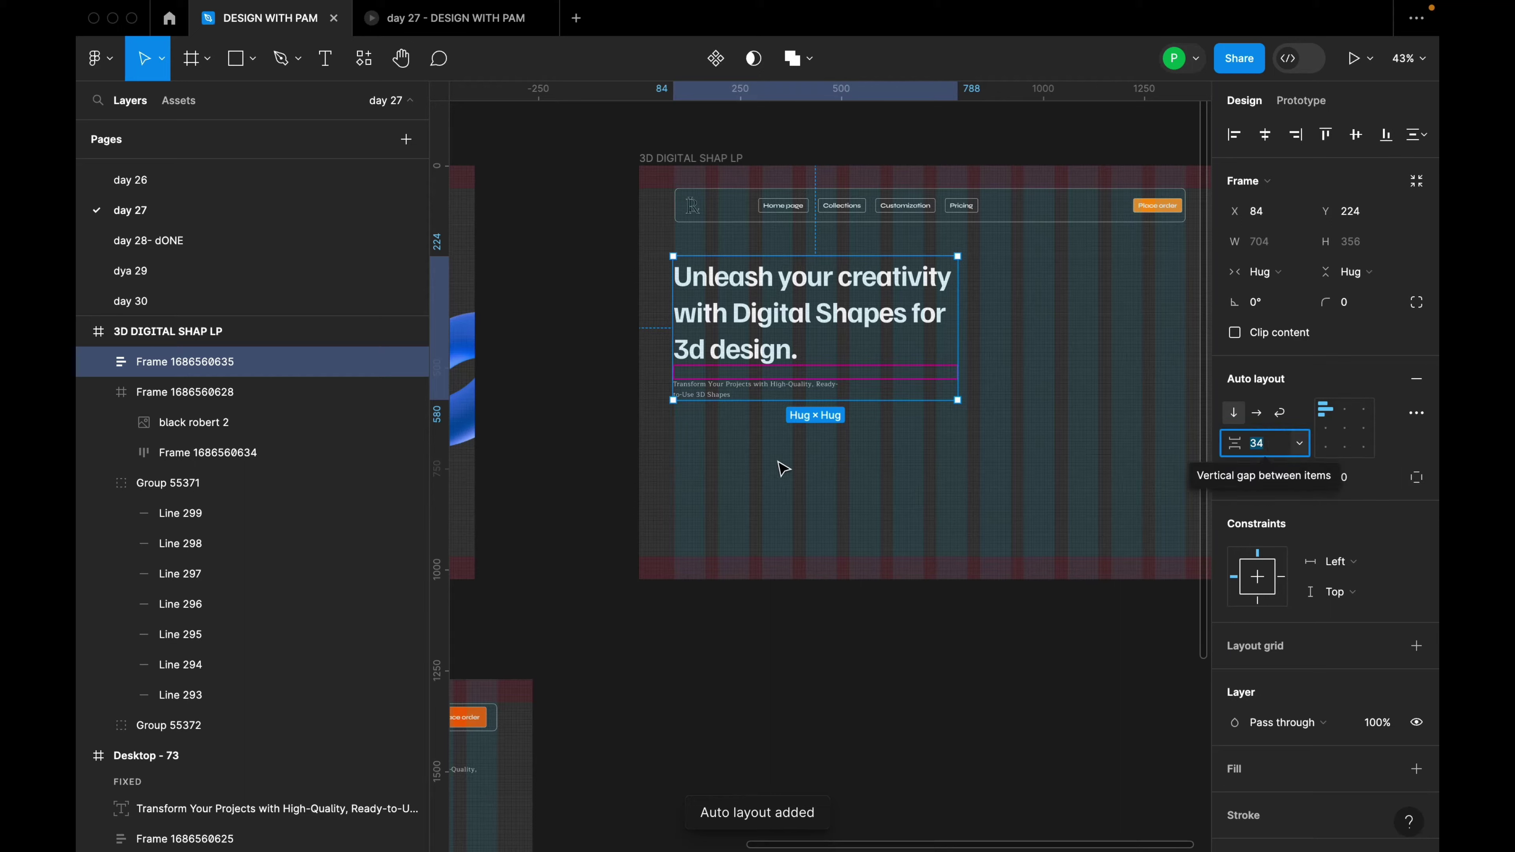
{"action": "left_click_drag", "start_coordinate": [839, 329], "coordinate": [842, 331]}
{"action": "left_click", "coordinate": [898, 234], "text": "shift"}
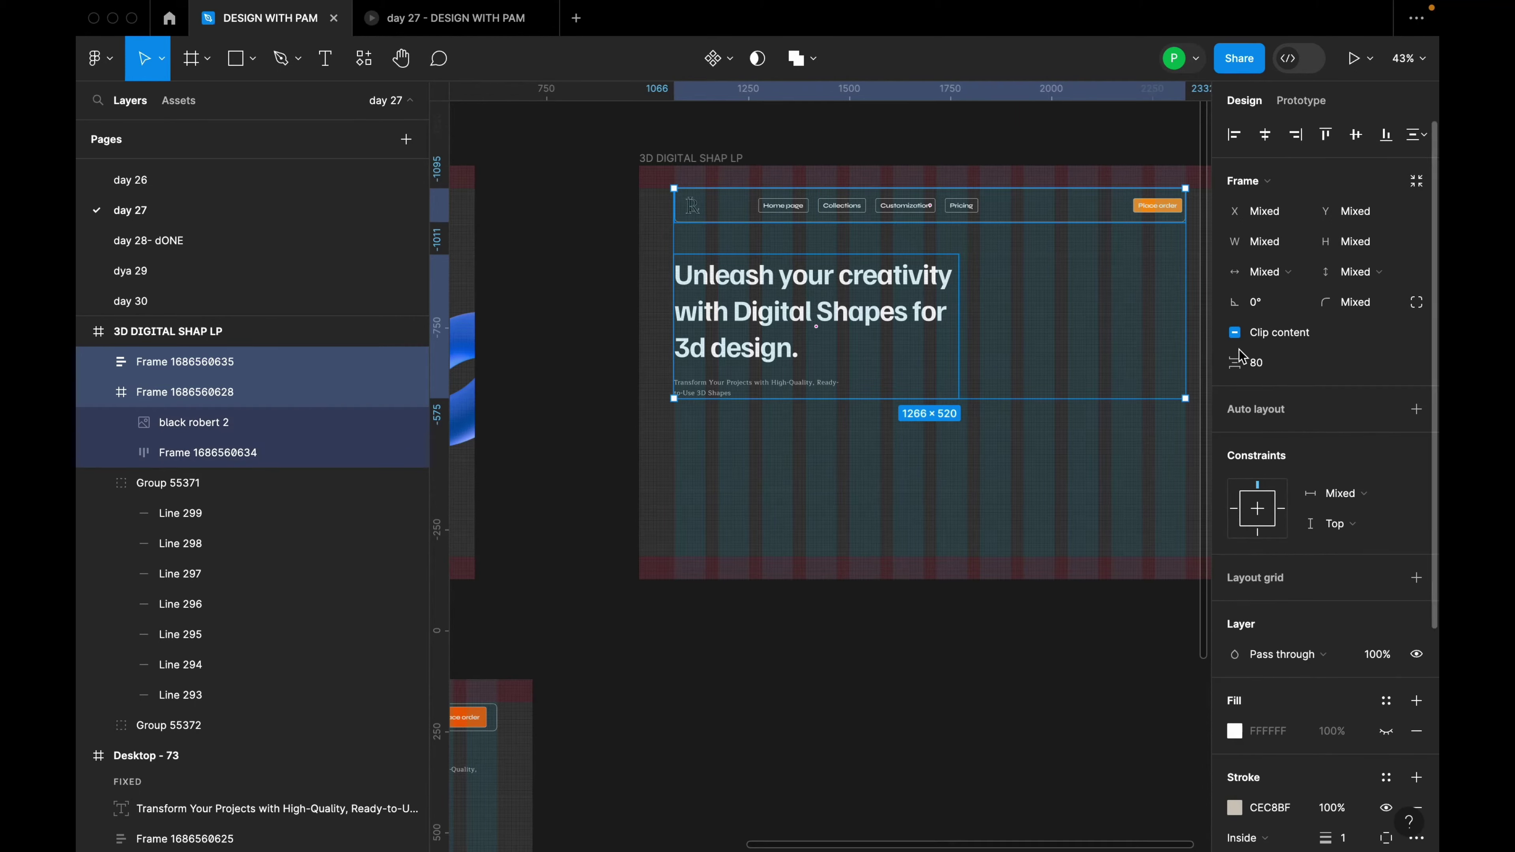
{"action": "left_click", "coordinate": [1113, 367]}
Alt-drag a copy of the Transform Your Projects subtext to the top right near X 952, Y 216
{"action": "key", "text": "shift+1"}
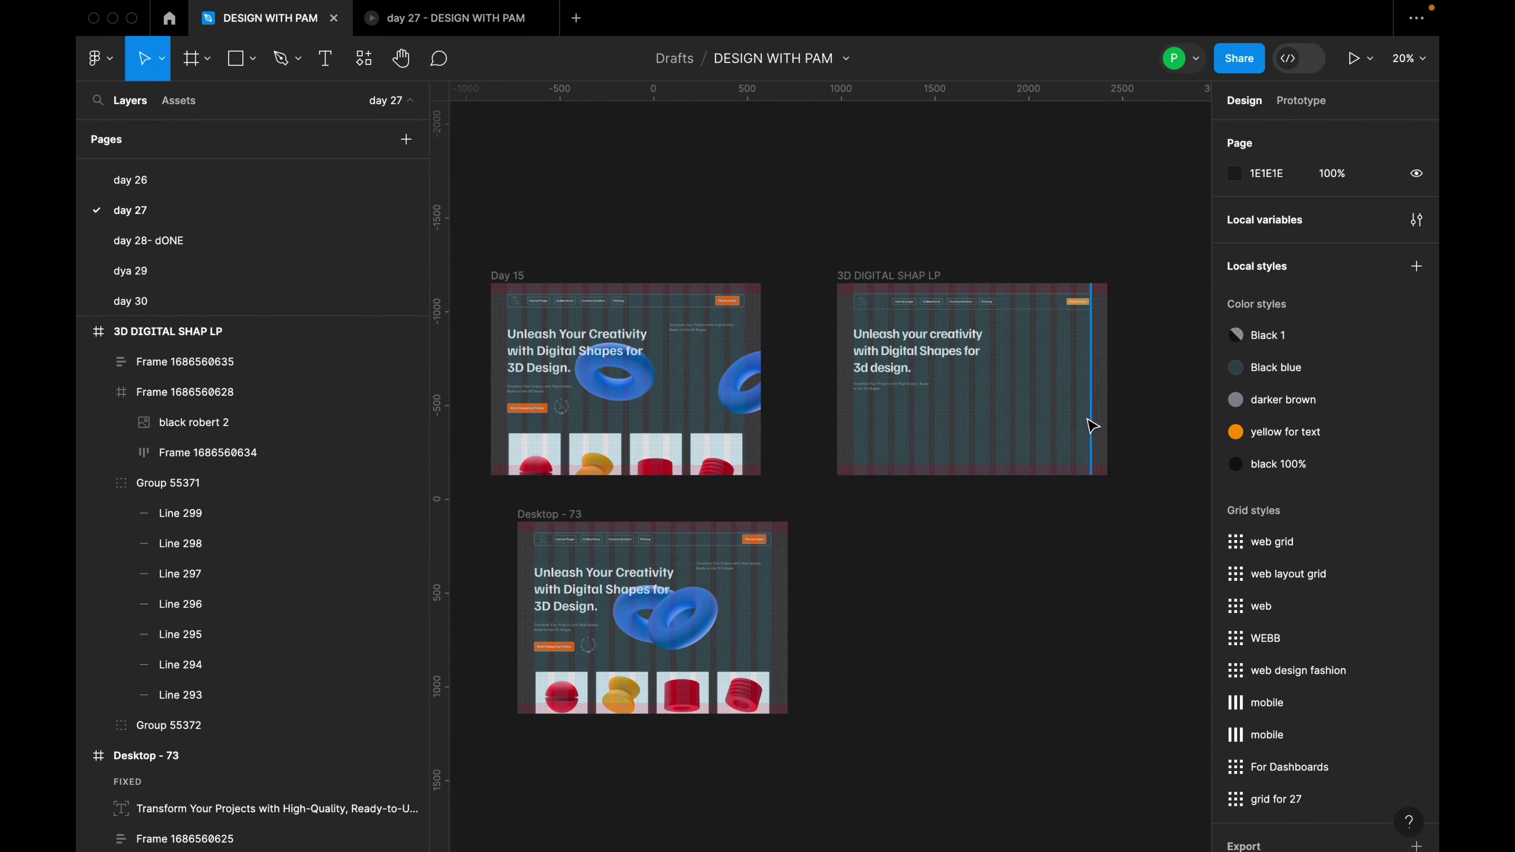
{"action": "scroll", "coordinate": [952, 418], "scroll_direction": "up", "scroll_amount": 5}
{"action": "double_click", "coordinate": [840, 370]}
{"action": "left_click_drag", "start_coordinate": [840, 370], "coordinate": [983, 255]}
{"action": "scroll", "coordinate": [1026, 255], "scroll_direction": "up", "scroll_amount": 3}
{"action": "scroll", "coordinate": [983, 255], "scroll_direction": "down", "scroll_amount": 6}
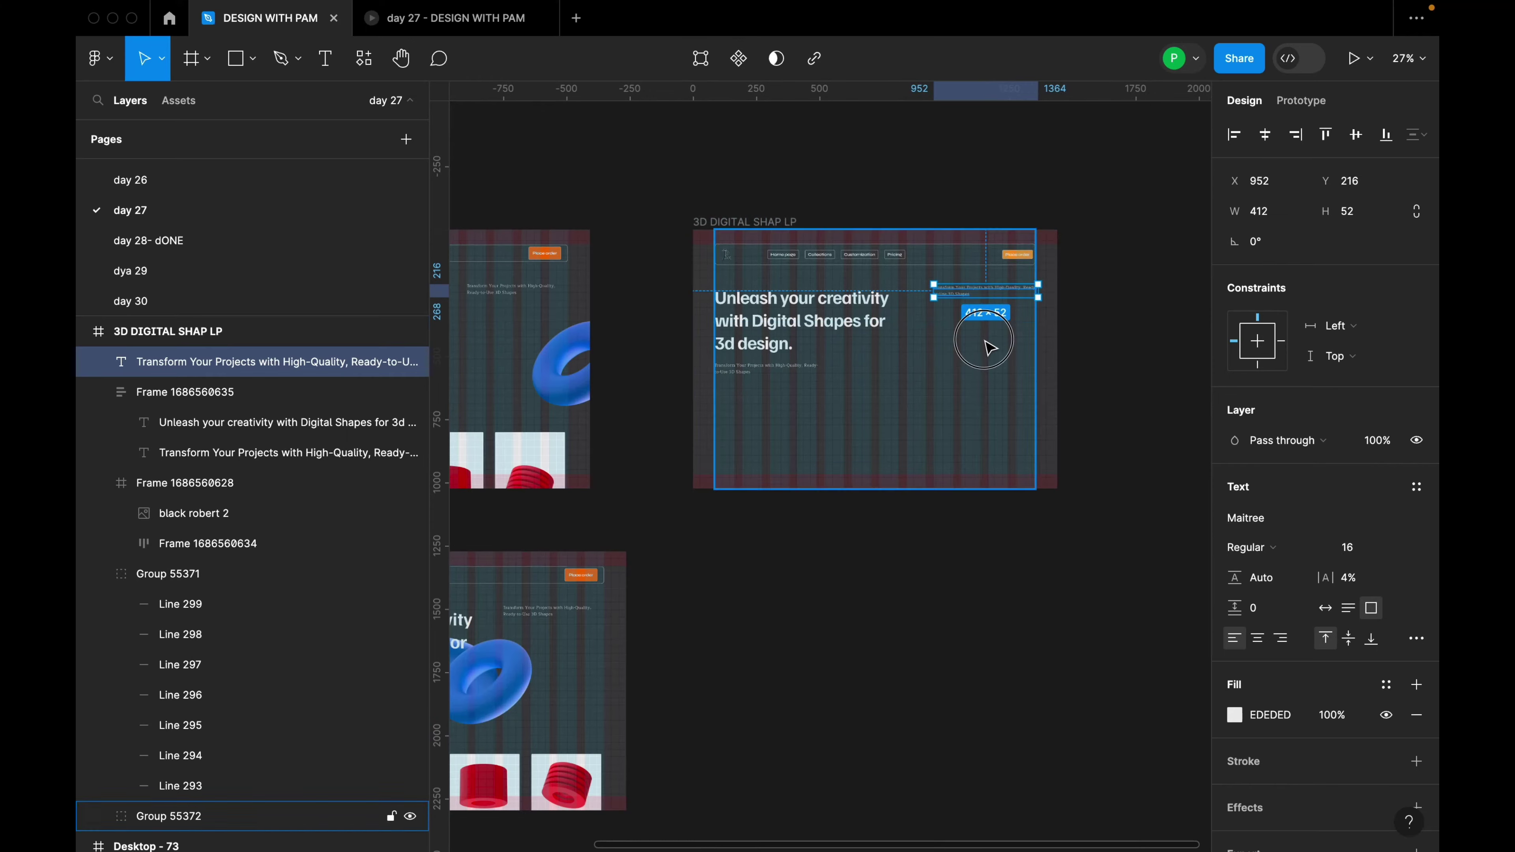
Narrow the right-hand tagline to 392 wide so it wraps after High-Quality
{"action": "left_click", "coordinate": [1075, 311]}
{"action": "left_click", "coordinate": [1085, 323]}
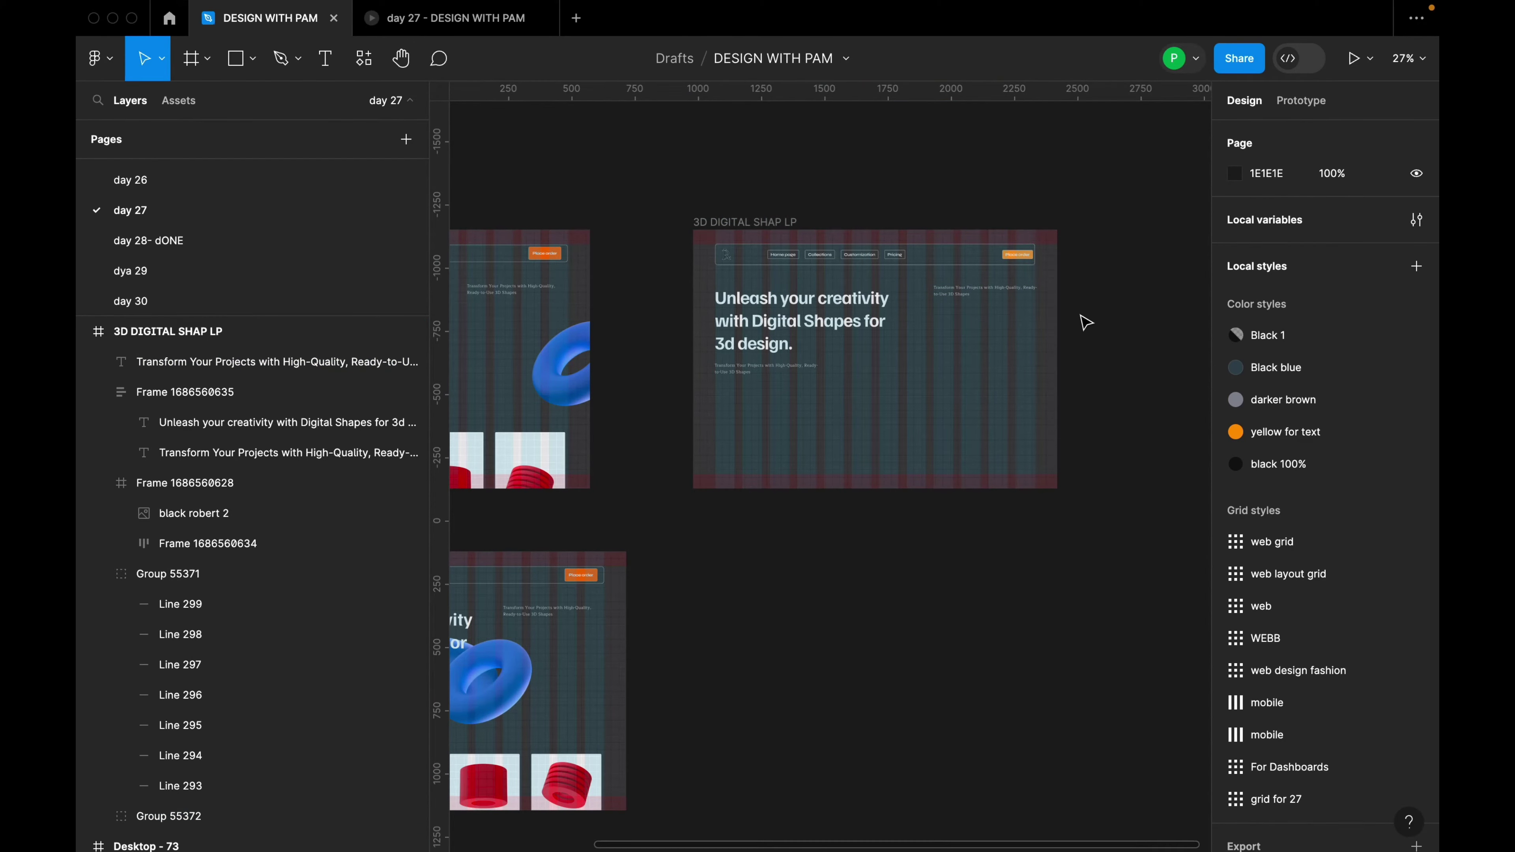
{"action": "scroll", "coordinate": [1083, 320], "scroll_direction": "down", "scroll_amount": 2}
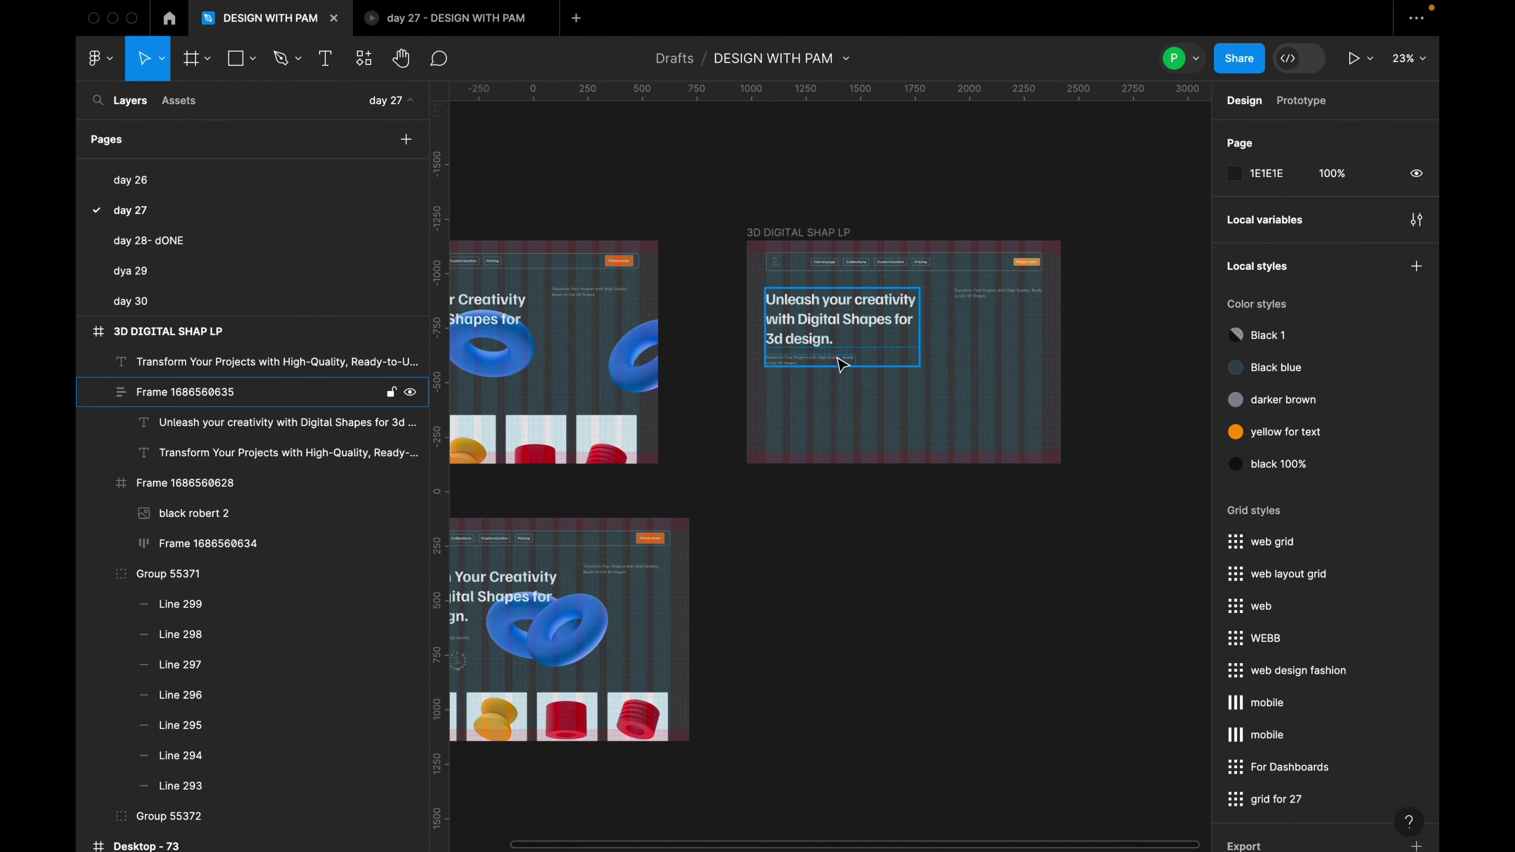
{"action": "scroll", "coordinate": [1009, 305], "scroll_direction": "up", "scroll_amount": 1}
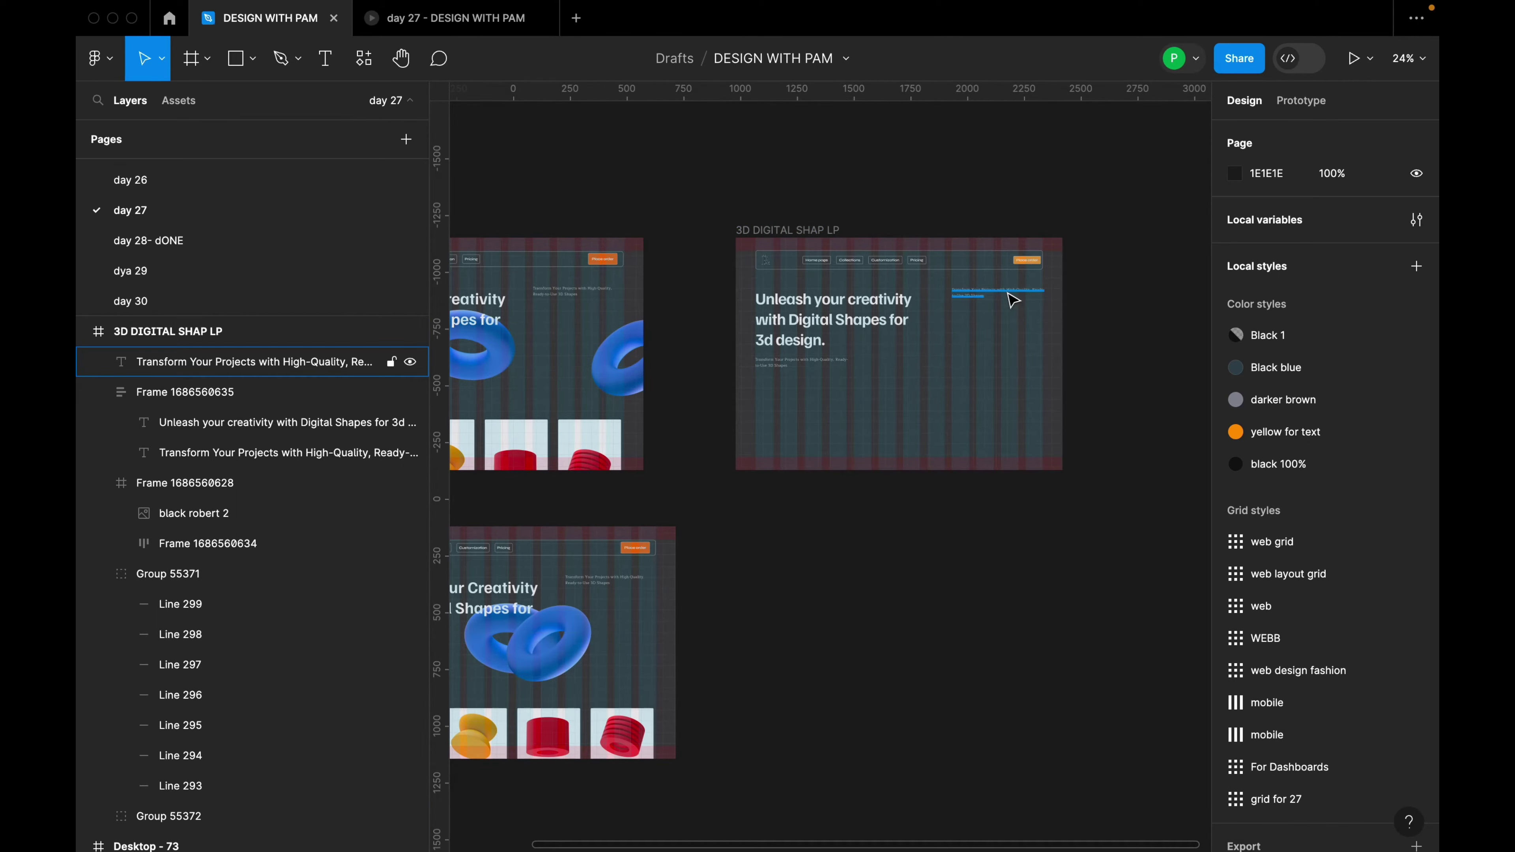
{"action": "scroll", "coordinate": [1018, 304], "scroll_direction": "up", "scroll_amount": 5}
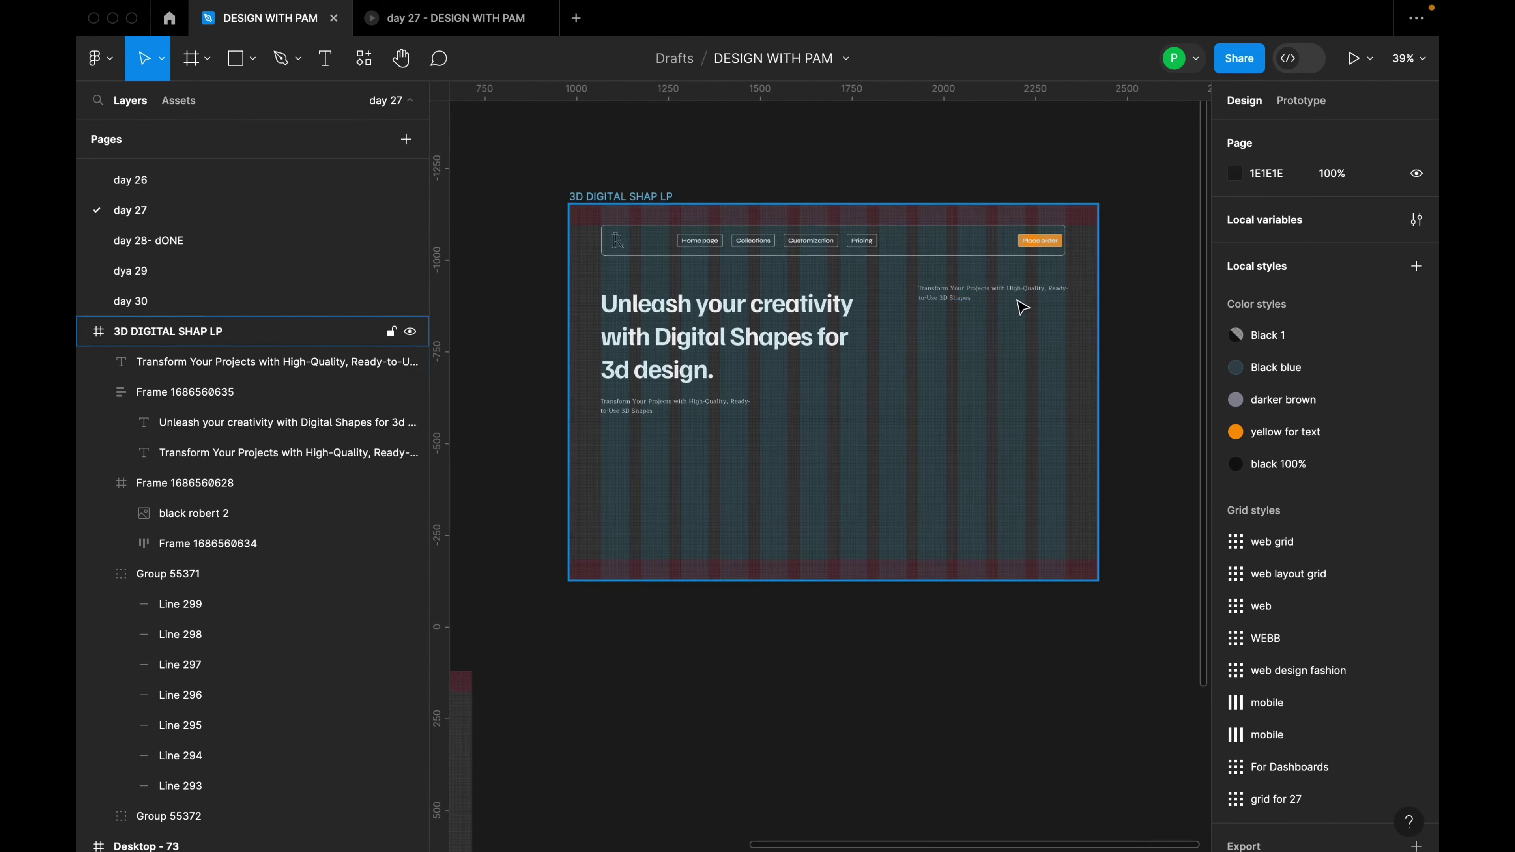
{"action": "scroll", "coordinate": [1023, 309], "scroll_direction": "down", "scroll_amount": 5}
{"action": "scroll", "coordinate": [1026, 309], "scroll_direction": "up", "scroll_amount": 5}
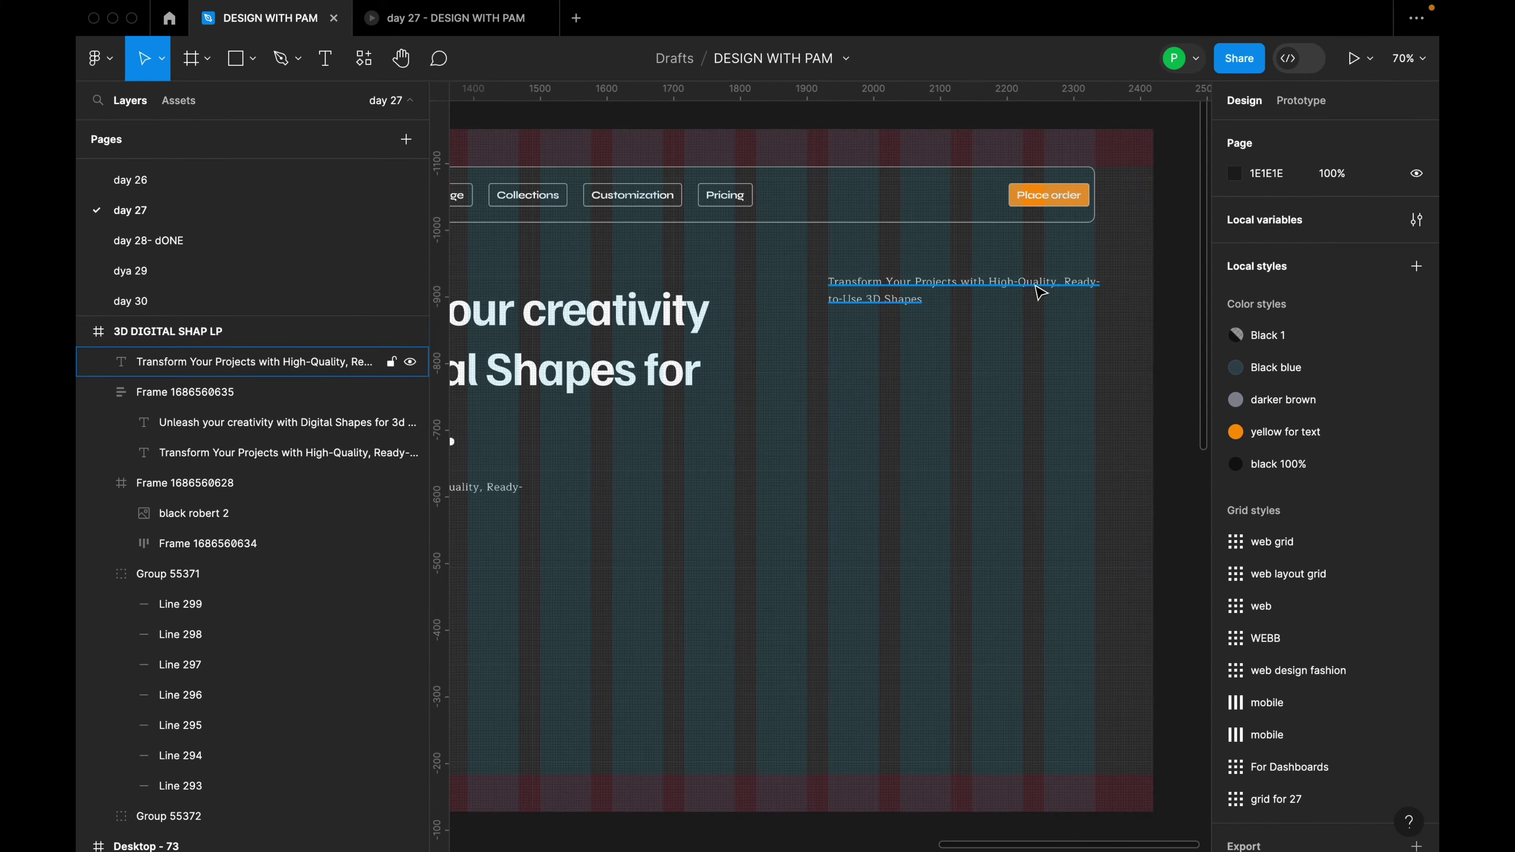
{"action": "left_click", "coordinate": [1041, 297]}
{"action": "left_click_drag", "start_coordinate": [1106, 295], "coordinate": [1092, 289]}
Raise the tagline to Y 202, just under the navbar
{"action": "left_click", "coordinate": [1052, 324]}
{"action": "left_click_drag", "start_coordinate": [889, 299], "coordinate": [883, 291]}
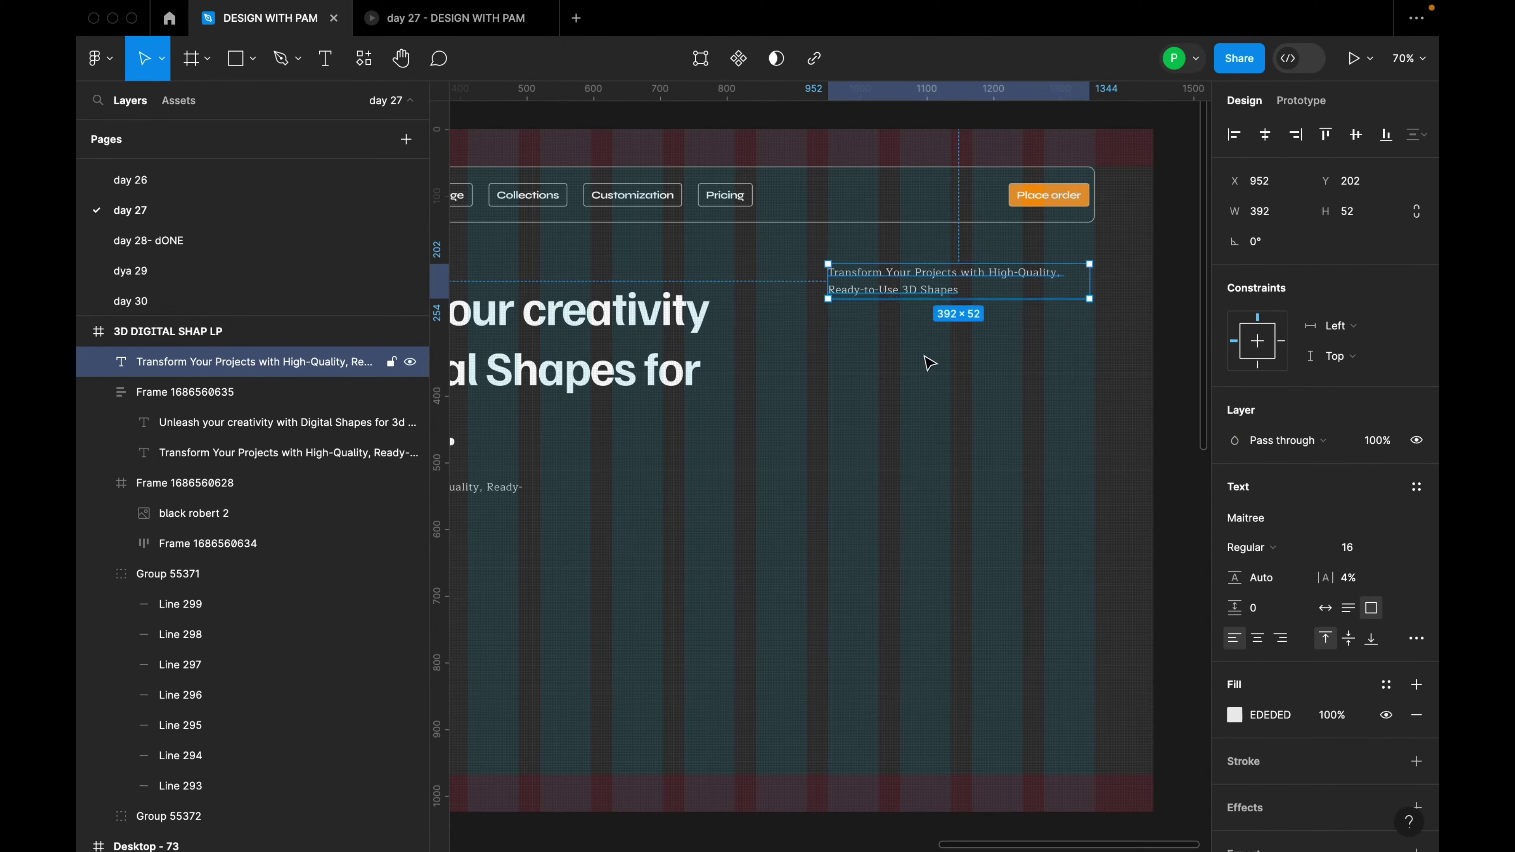
{"action": "left_click", "coordinate": [934, 364]}
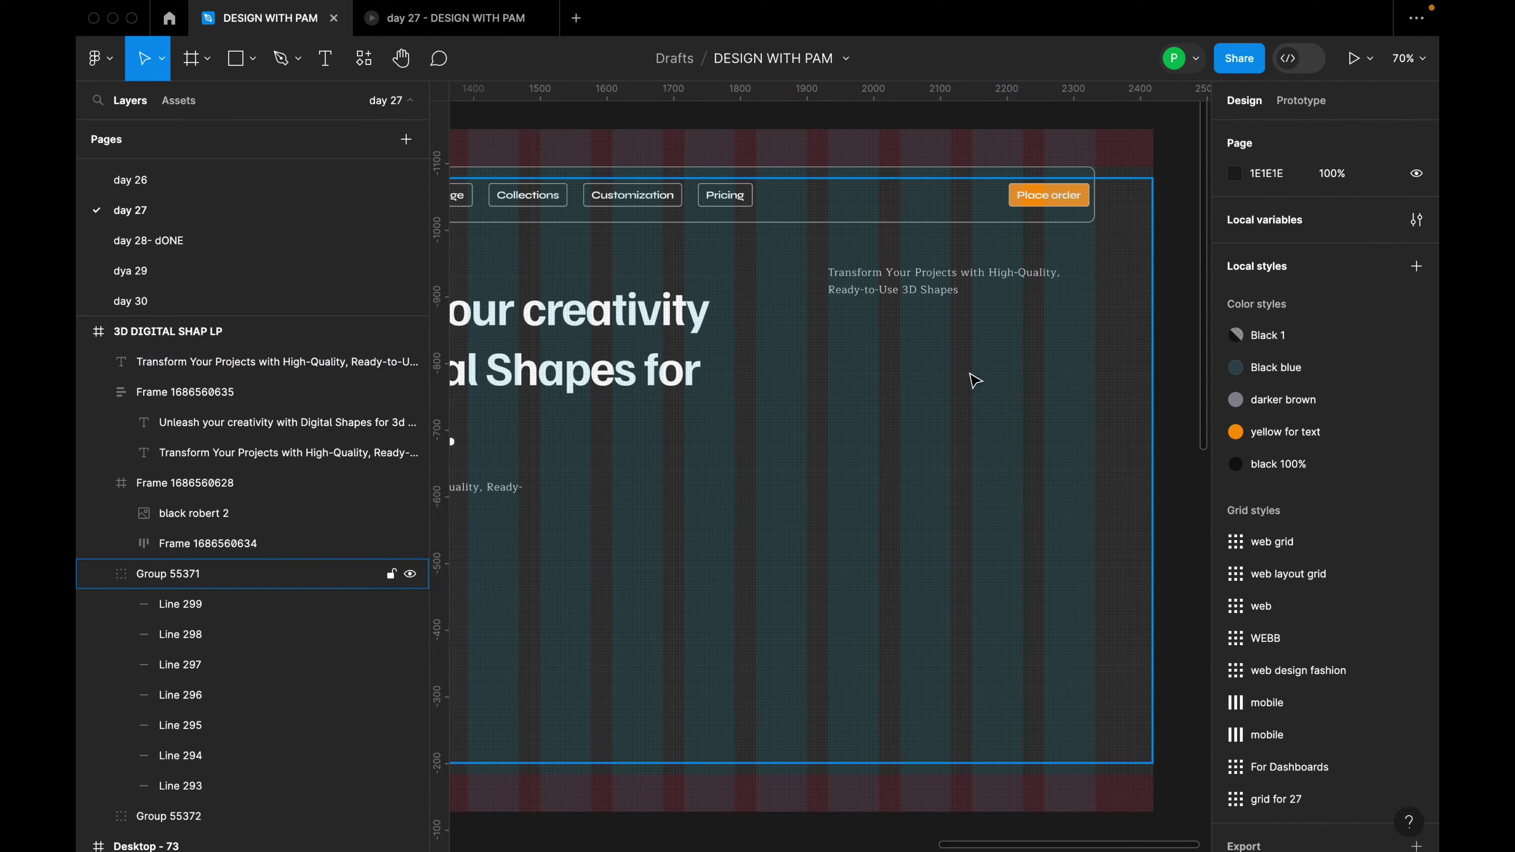
{"action": "scroll", "coordinate": [975, 380], "scroll_direction": "down", "scroll_amount": 8}
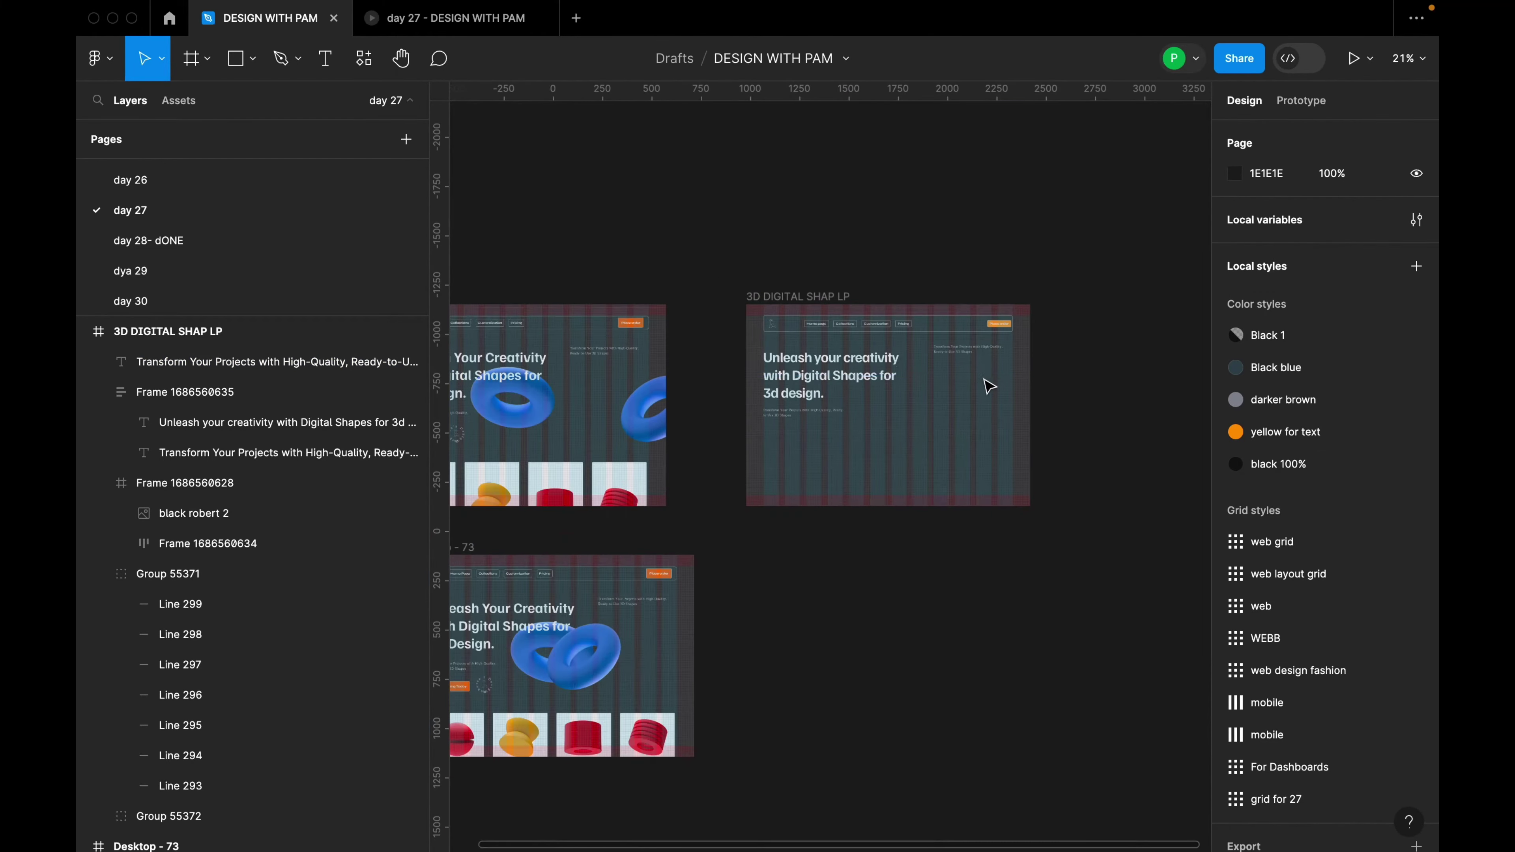
{"action": "scroll", "coordinate": [978, 376], "scroll_direction": "up", "scroll_amount": 8}
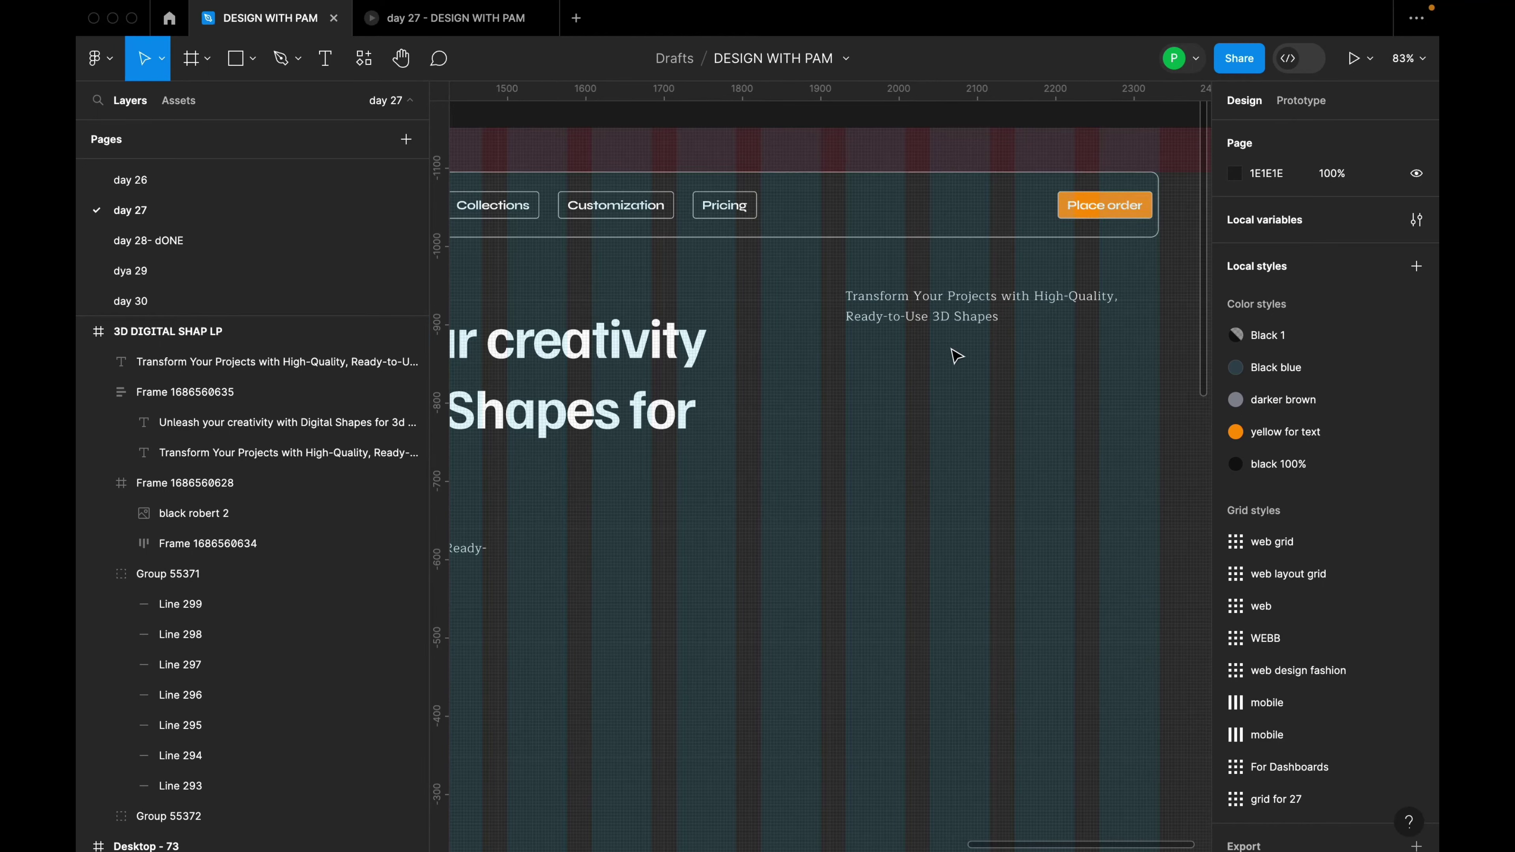
{"action": "scroll", "coordinate": [981, 352], "scroll_direction": "down", "scroll_amount": 5}
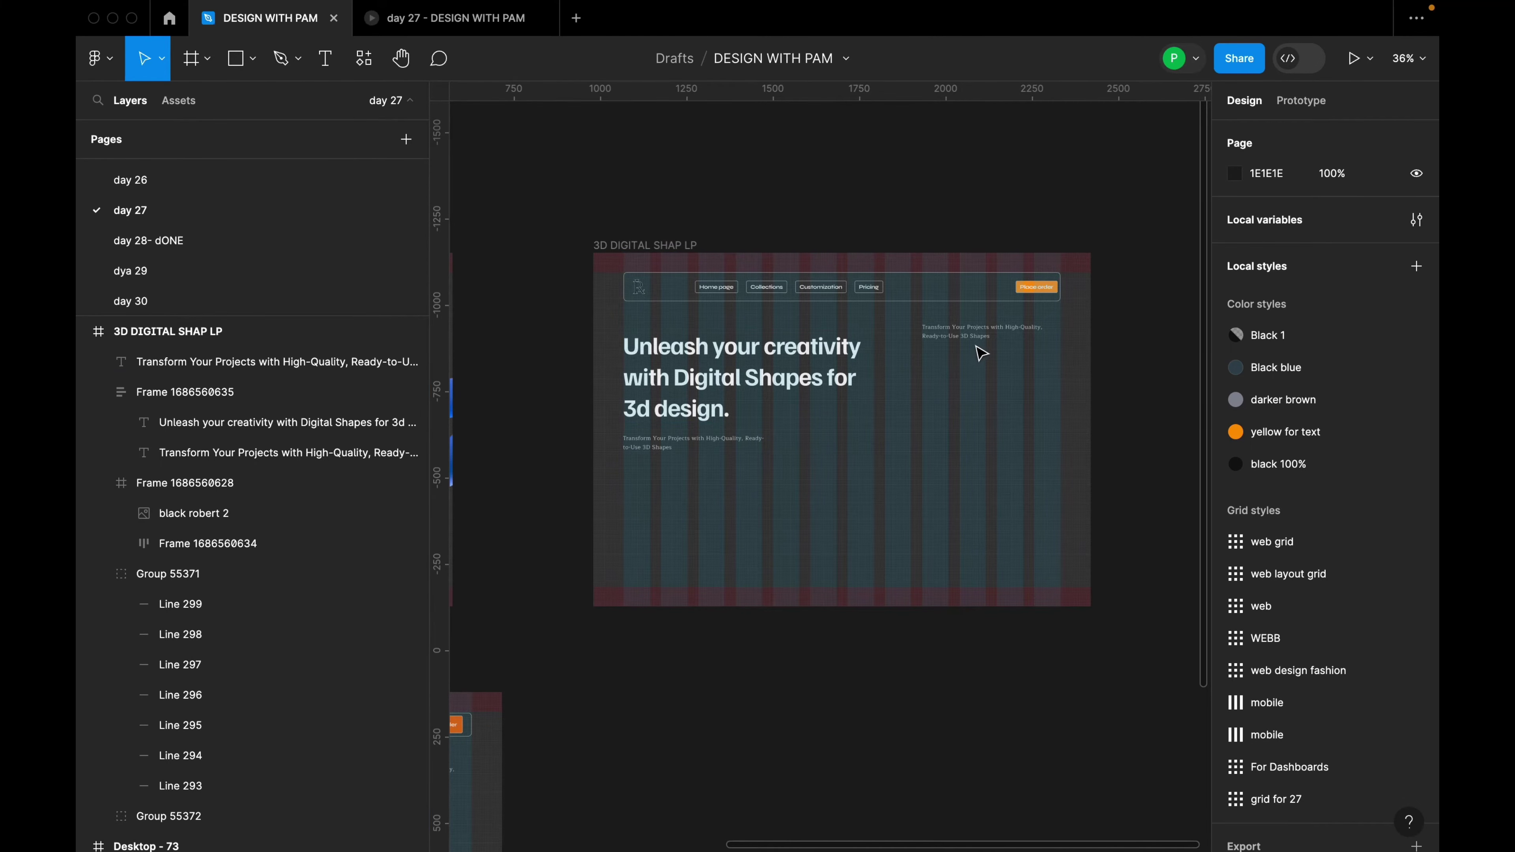
Copy the Customization nav pill from the navbar to below the hero subtext
{"action": "left_click", "coordinate": [991, 334]}
{"action": "left_click", "coordinate": [1115, 358]}
{"action": "scroll", "coordinate": [1114, 358], "scroll_direction": "down", "scroll_amount": 5}
{"action": "scroll", "coordinate": [930, 418], "scroll_direction": "up", "scroll_amount": 5}
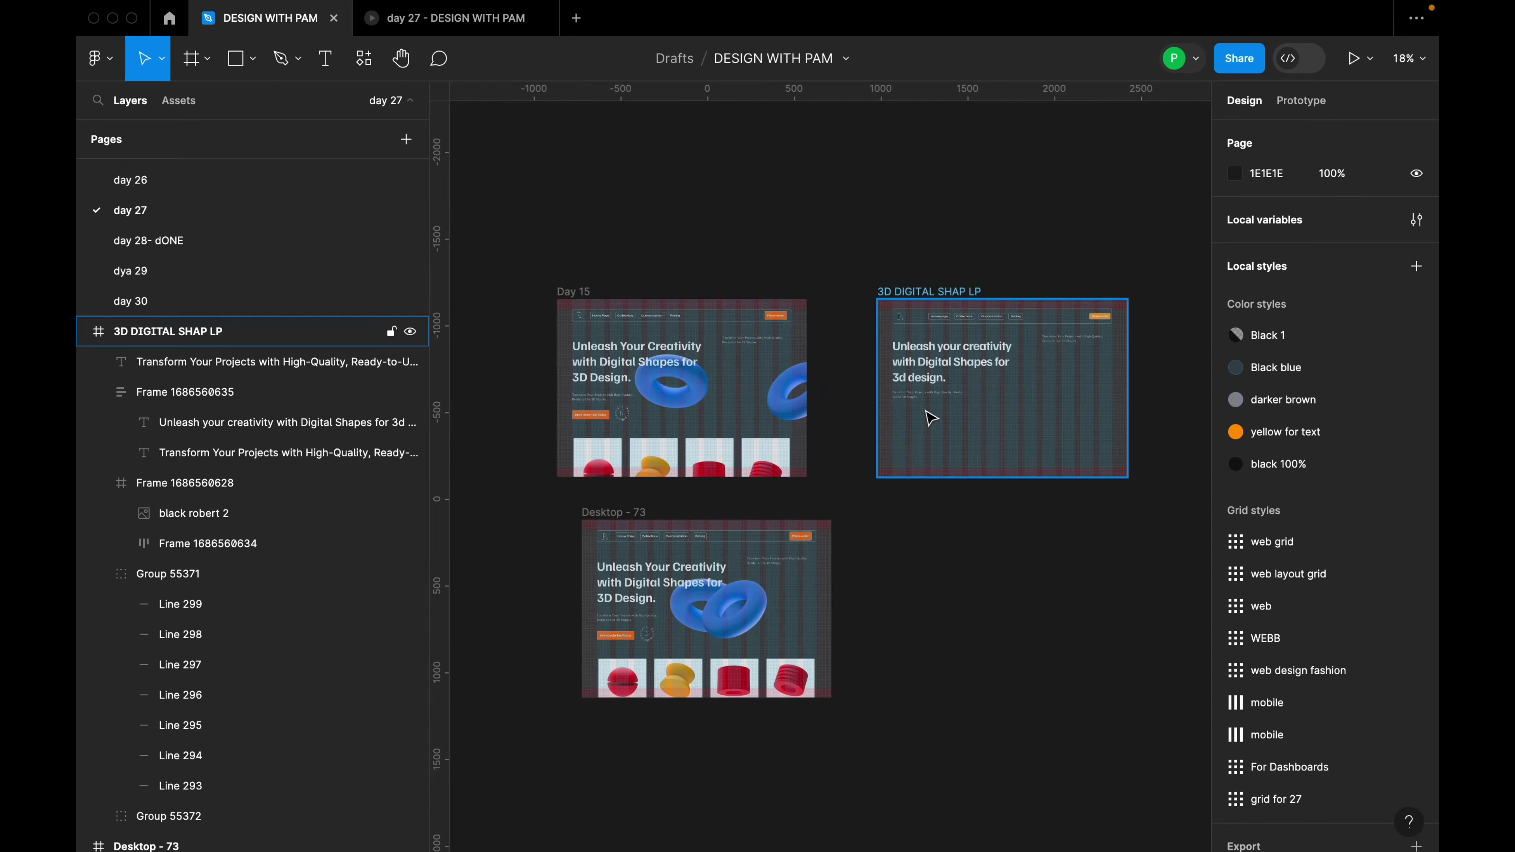
{"action": "scroll", "coordinate": [930, 418], "scroll_direction": "down", "scroll_amount": 3}
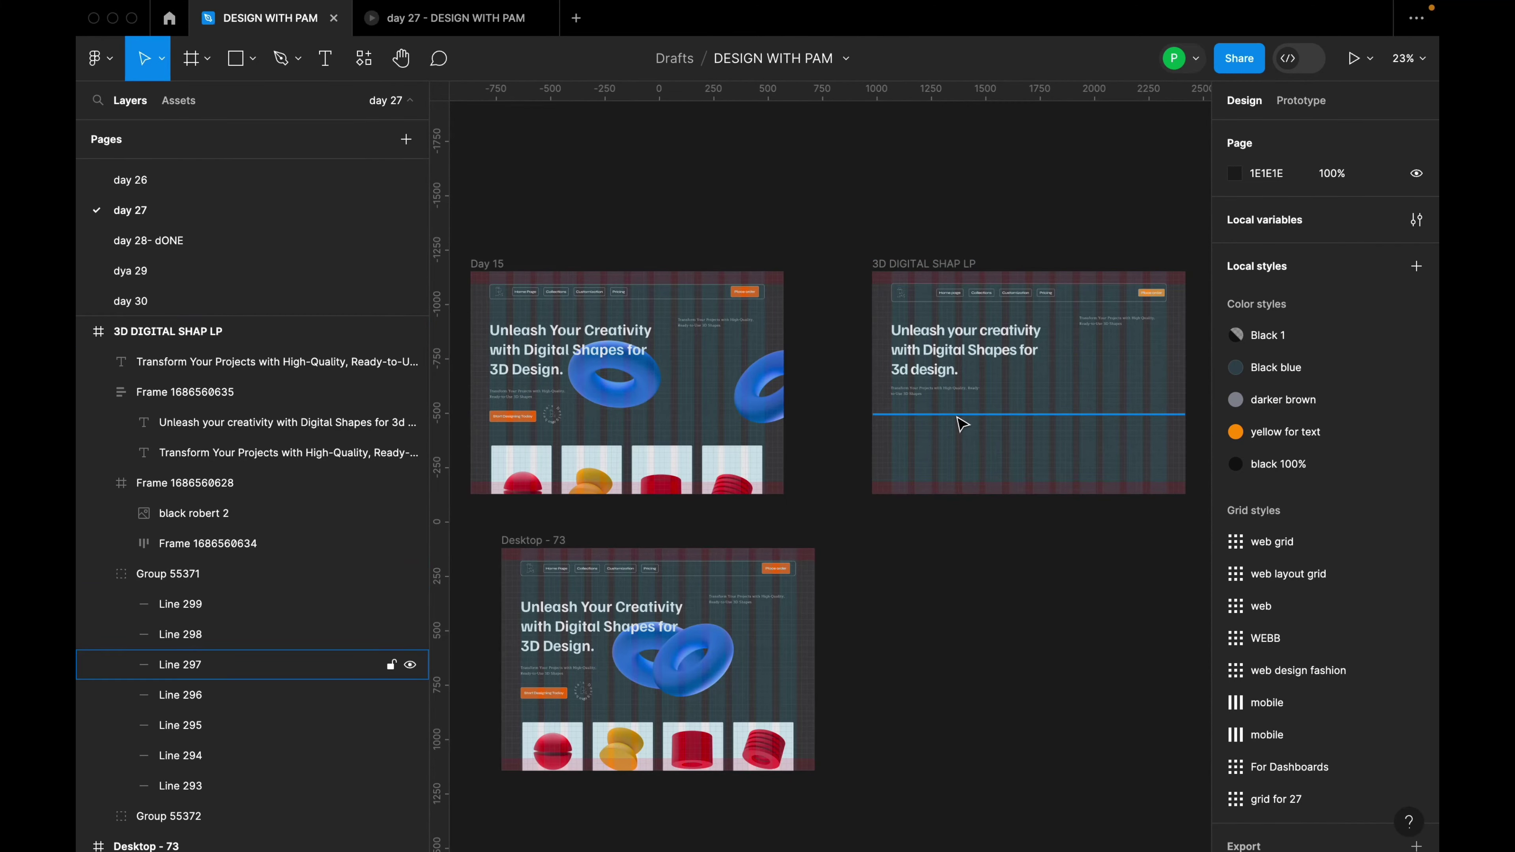
{"action": "scroll", "coordinate": [964, 421], "scroll_direction": "up", "scroll_amount": 2}
{"action": "left_click", "coordinate": [1044, 256]}
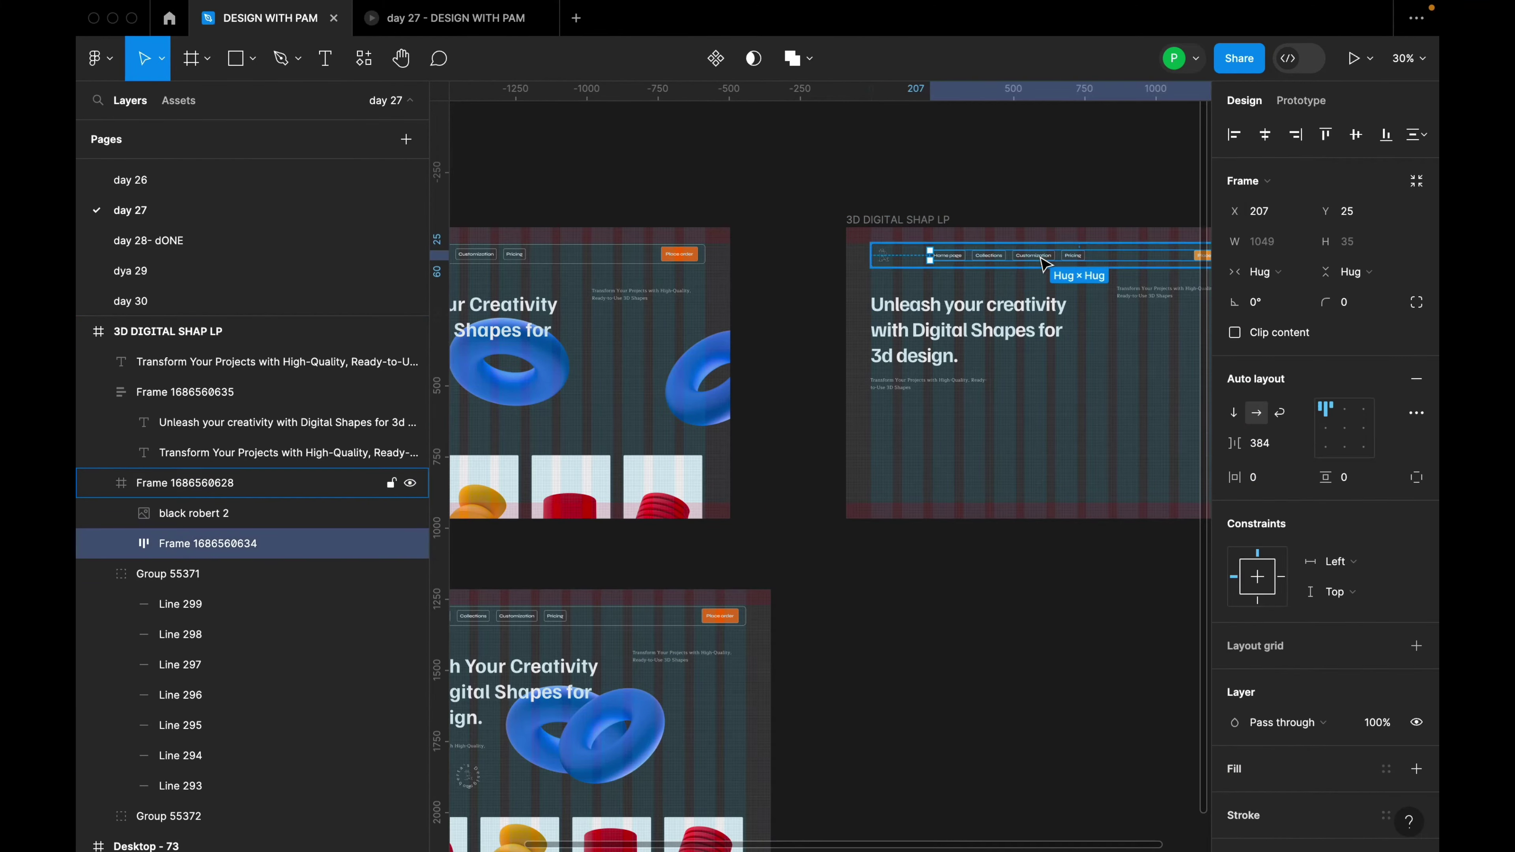
{"action": "left_click", "coordinate": [1046, 261]}
{"action": "left_click_drag", "start_coordinate": [1045, 262], "coordinate": [901, 429]}
Relabel the copied pill 'Start Designing Today'
{"action": "scroll", "coordinate": [901, 430], "scroll_direction": "down", "scroll_amount": 5}
{"action": "scroll", "coordinate": [689, 335], "scroll_direction": "up", "scroll_amount": 8}
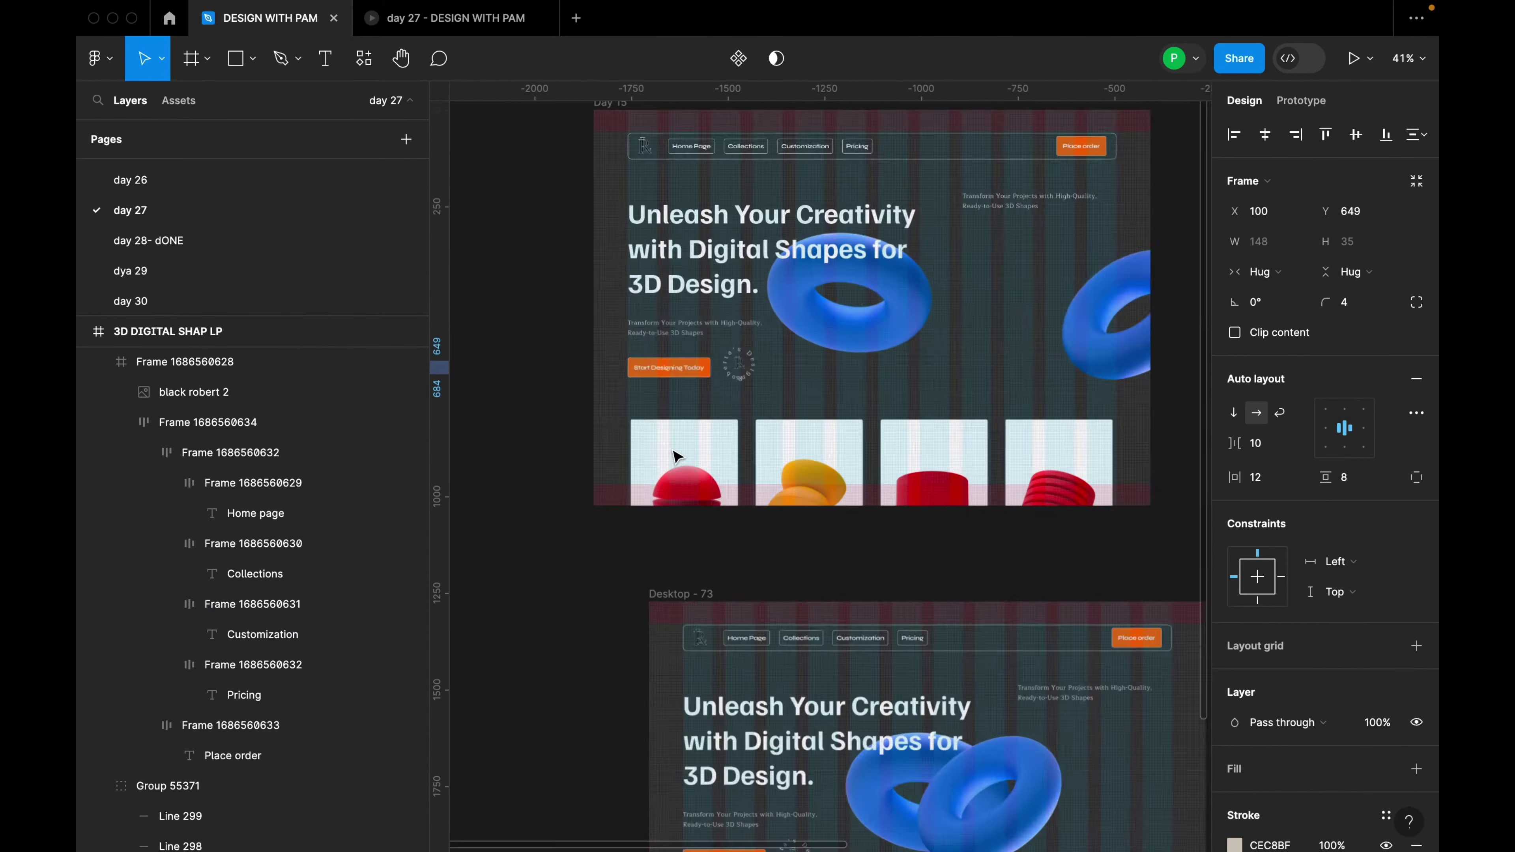
{"action": "scroll", "coordinate": [689, 335], "scroll_direction": "down", "scroll_amount": 4}
{"action": "scroll", "coordinate": [906, 382], "scroll_direction": "up", "scroll_amount": 8}
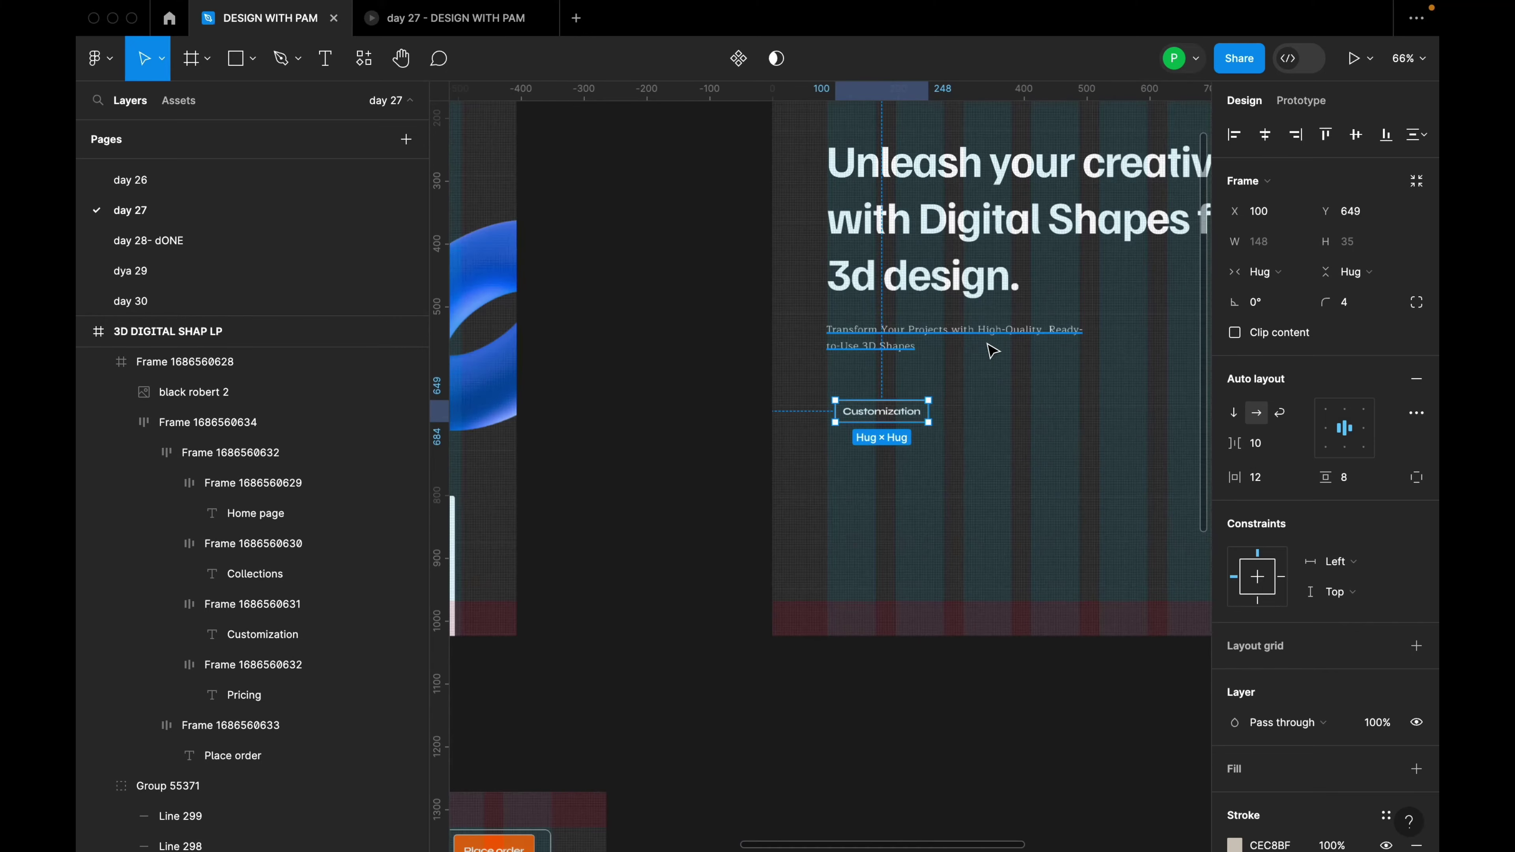
{"action": "double_click", "coordinate": [857, 446]}
{"action": "double_click", "coordinate": [850, 445]}
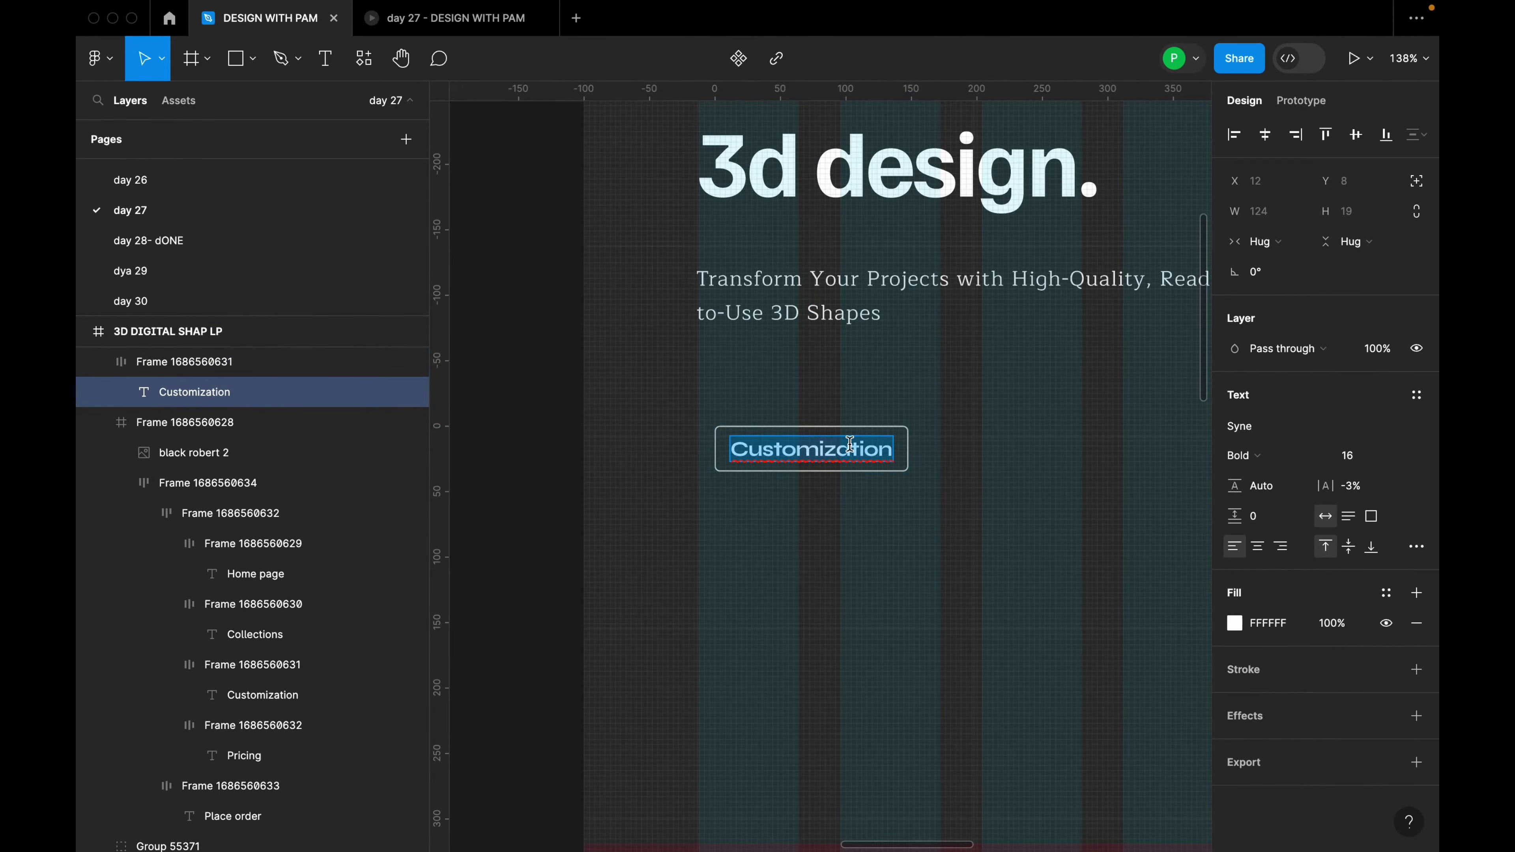
{"action": "type", "text": "Start Designing"}
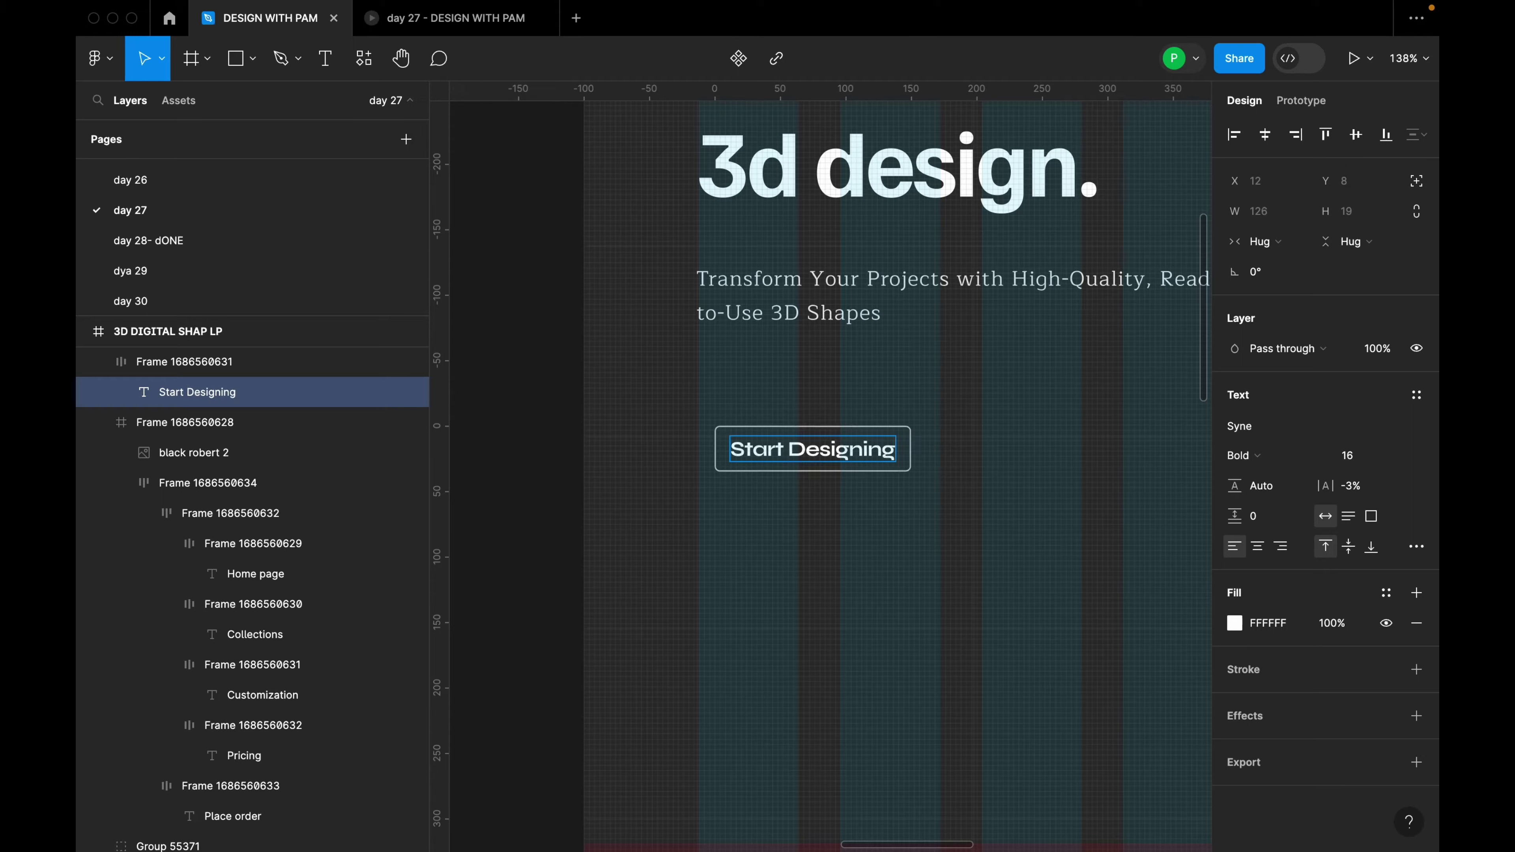
{"action": "type", "text": " Today"}
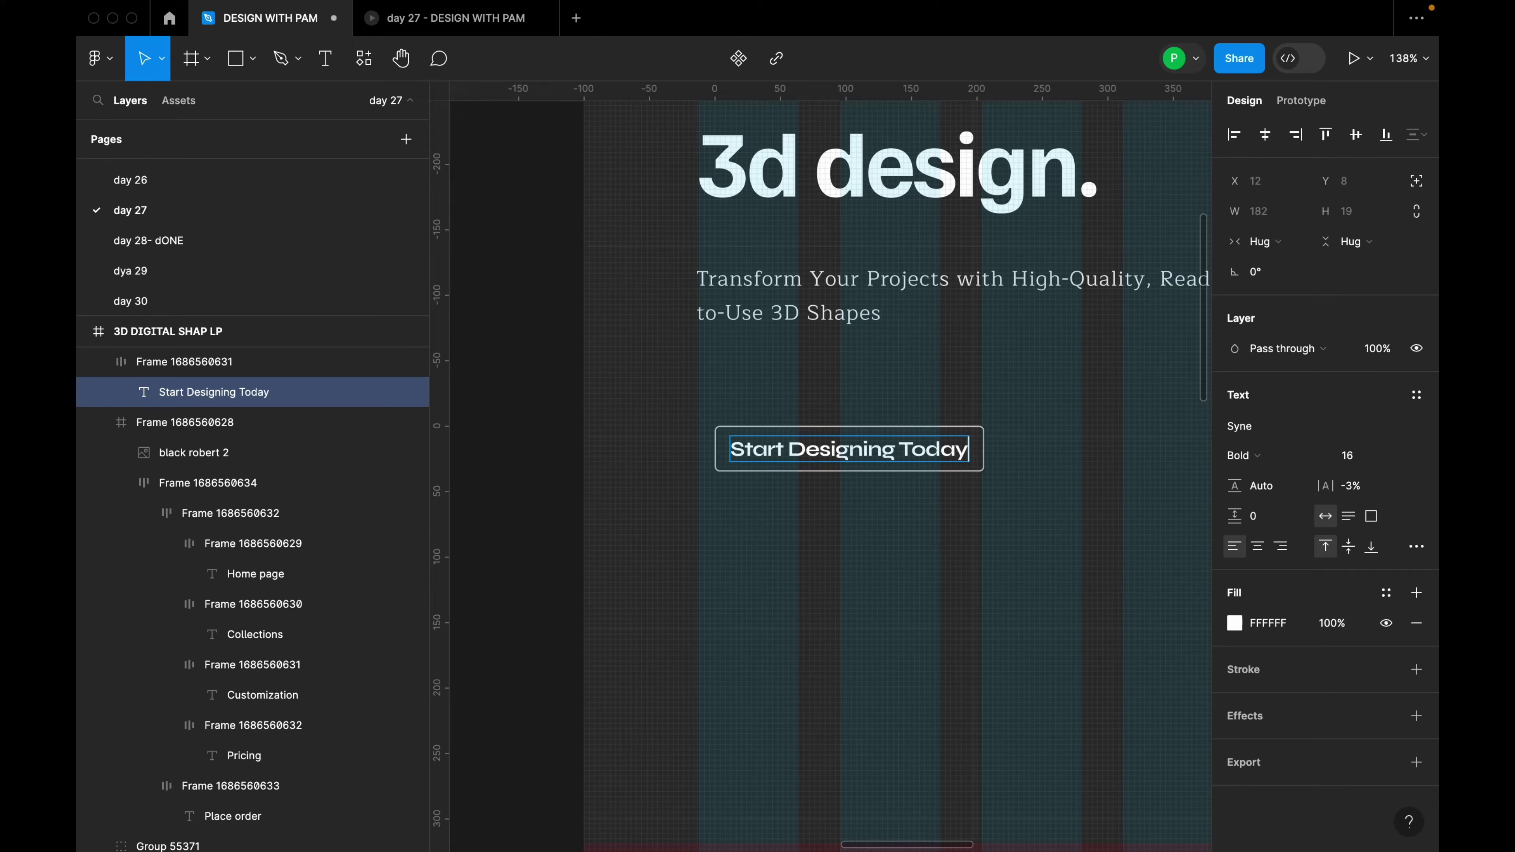
Move the Start Designing Today button up and left under the subtext
{"action": "key", "text": "Escape"}
{"action": "left_click", "coordinate": [981, 475]}
{"action": "left_click", "coordinate": [954, 461]}
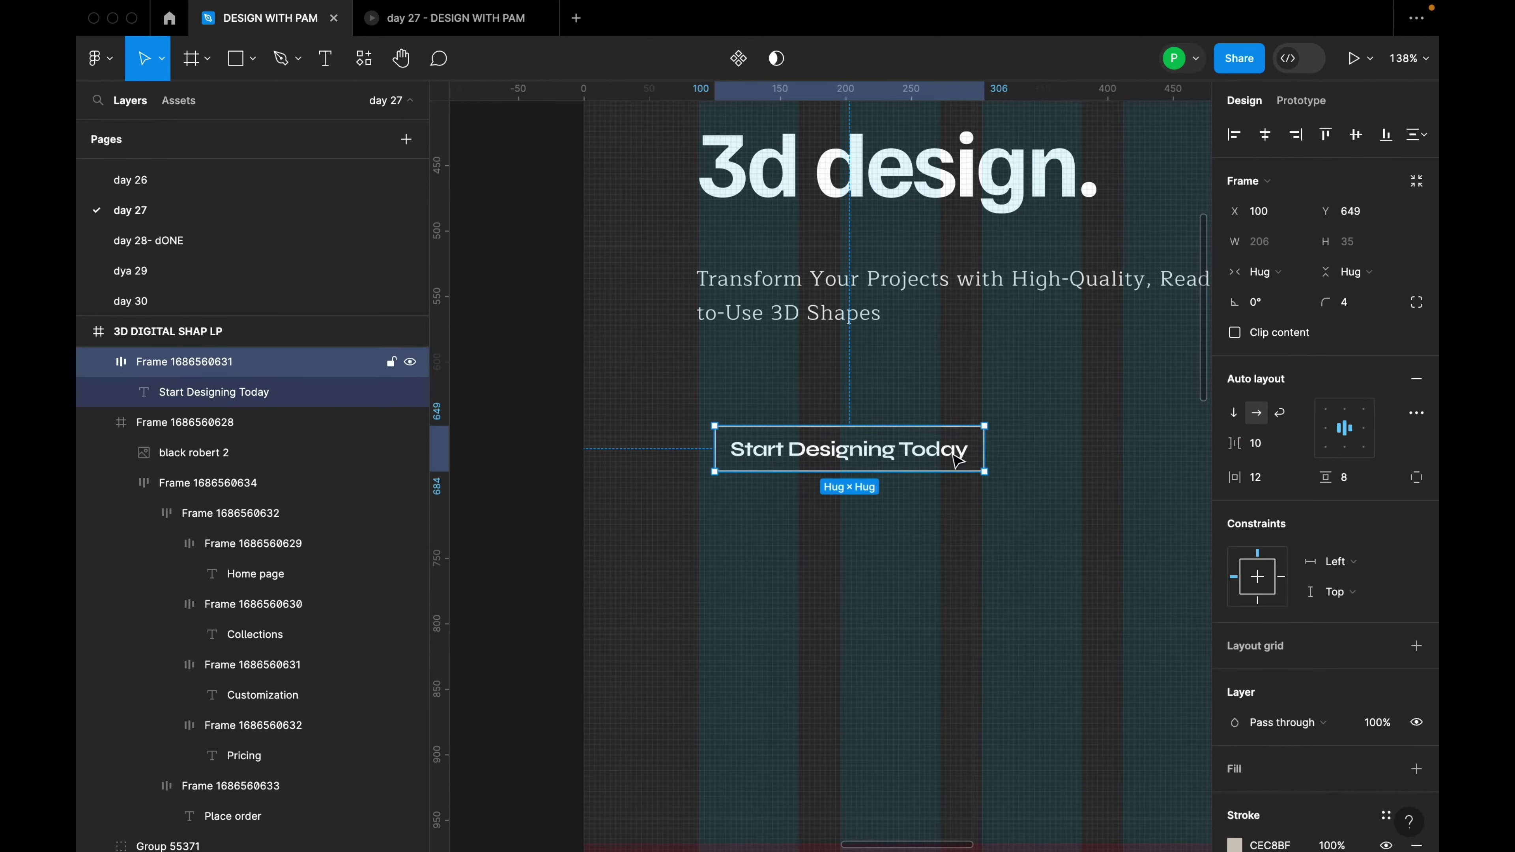
{"action": "scroll", "coordinate": [949, 464], "scroll_direction": "down", "scroll_amount": 2}
{"action": "mouse_move", "coordinate": [948, 464]}
{"action": "left_mouse_down"}
{"action": "mouse_move", "coordinate": [915, 431]}
{"action": "mouse_move", "coordinate": [936, 446]}
{"action": "left_mouse_up"}
Give the button an orange FF9D2B fill
{"action": "scroll", "coordinate": [1366, 618], "scroll_direction": "down", "scroll_amount": 3}
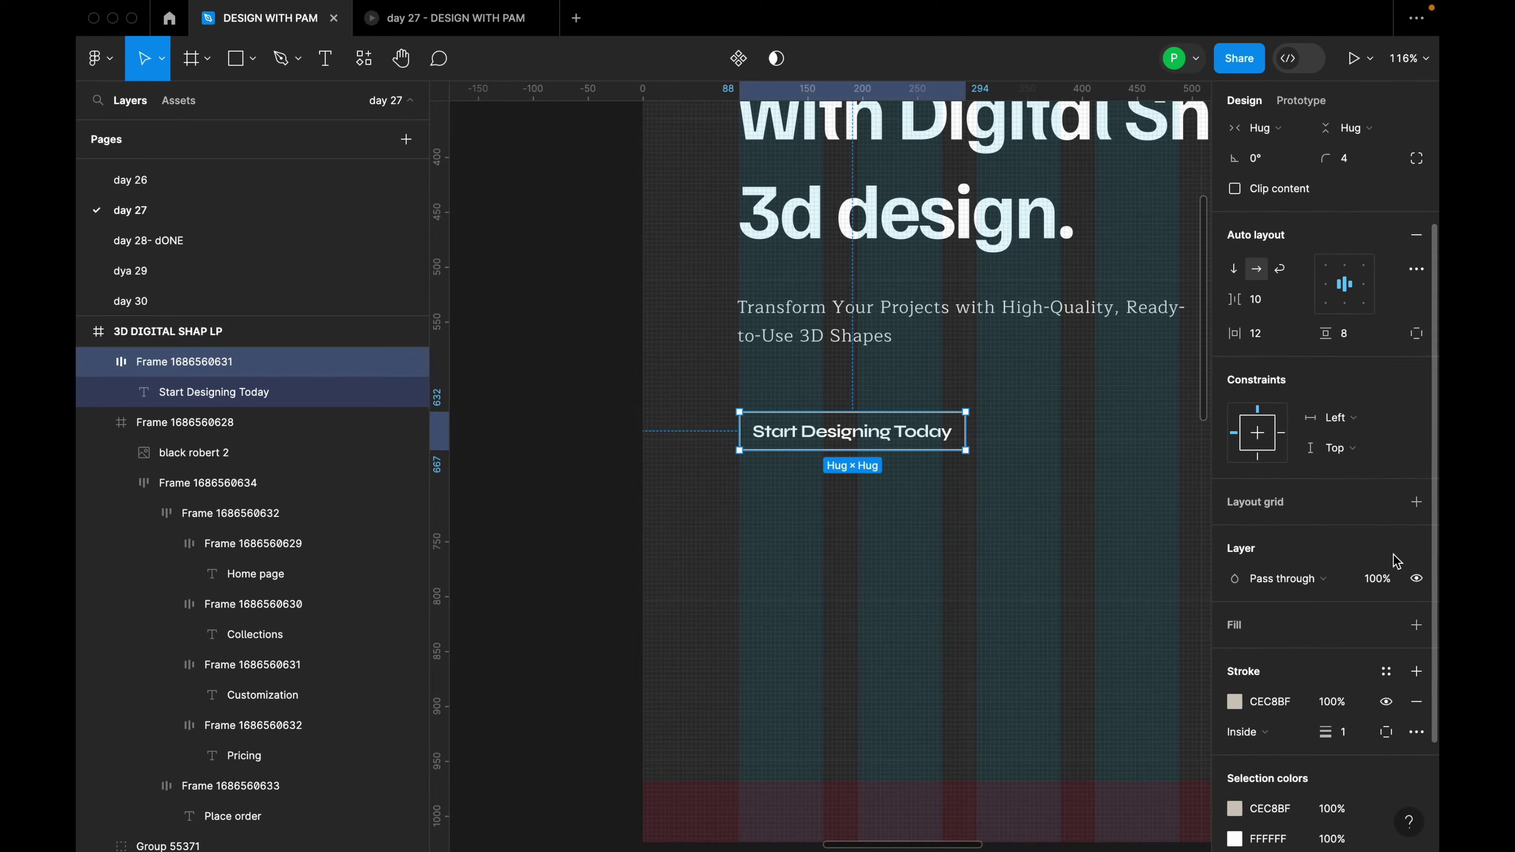
{"action": "left_click", "coordinate": [1417, 625]}
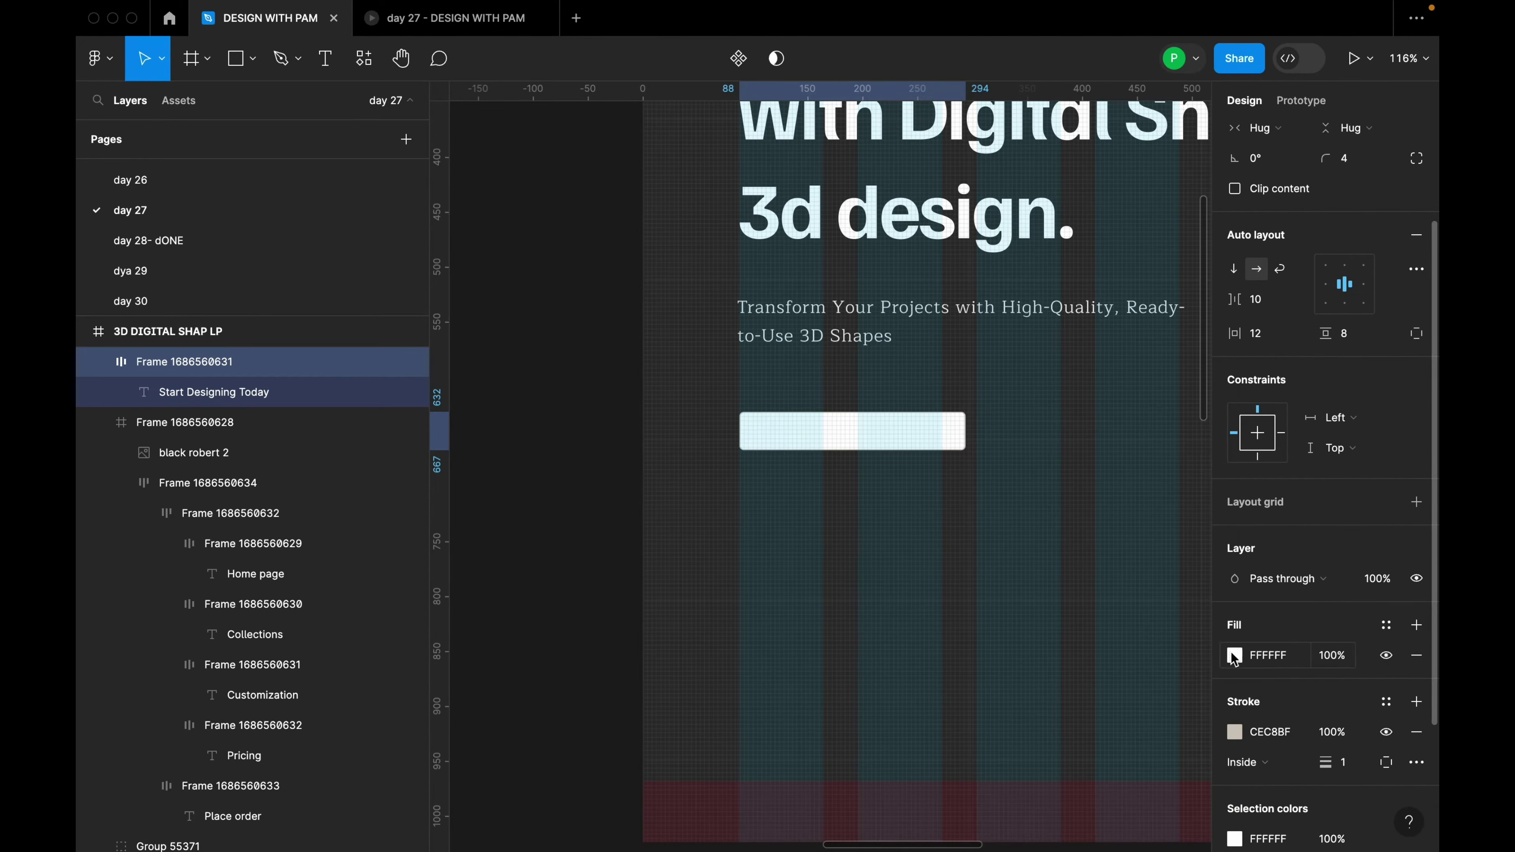
{"action": "left_click", "coordinate": [1233, 655]}
{"action": "left_click", "coordinate": [1189, 750]}
{"action": "left_click", "coordinate": [1193, 305]}
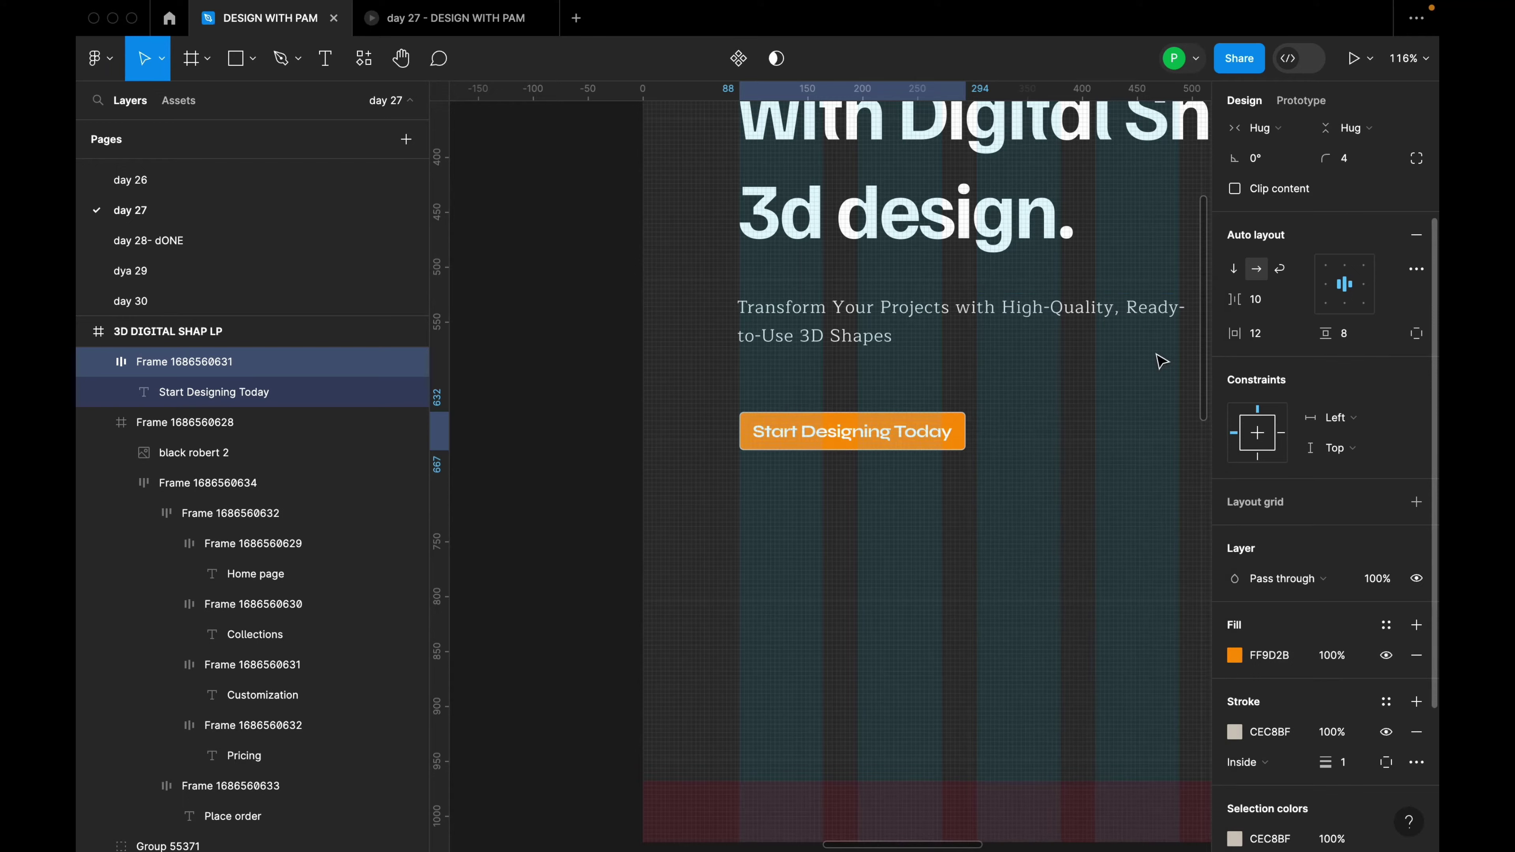
{"action": "scroll", "coordinate": [1027, 407], "scroll_direction": "up", "scroll_amount": 3}
{"action": "scroll", "coordinate": [1310, 382], "scroll_direction": "up", "scroll_amount": 2}
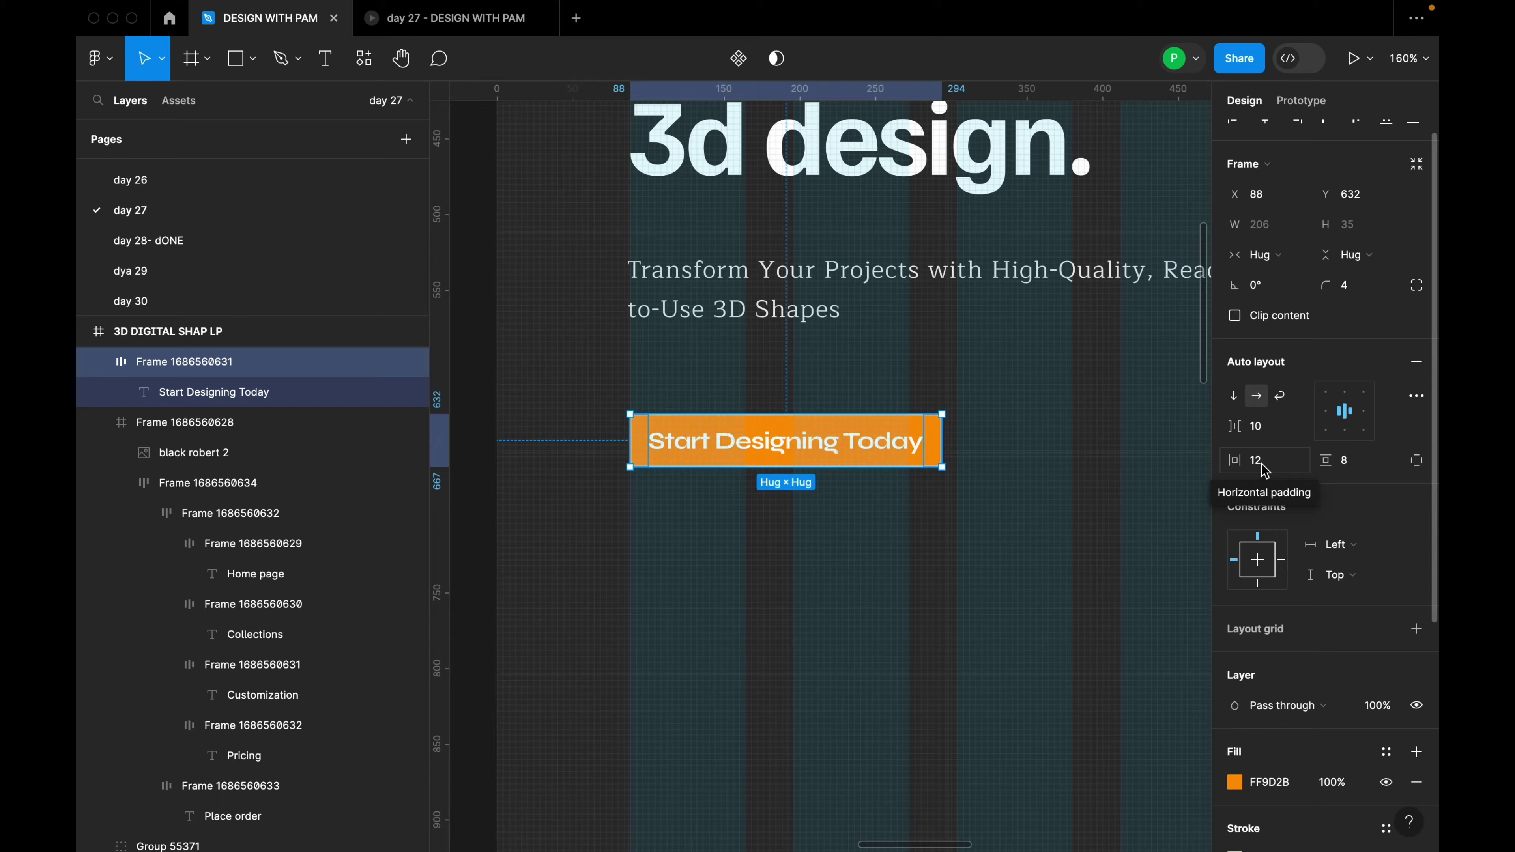
Set the button padding to 24 horizontal and 12 vertical, and place it below the subtext
{"action": "left_click", "coordinate": [1263, 466]}
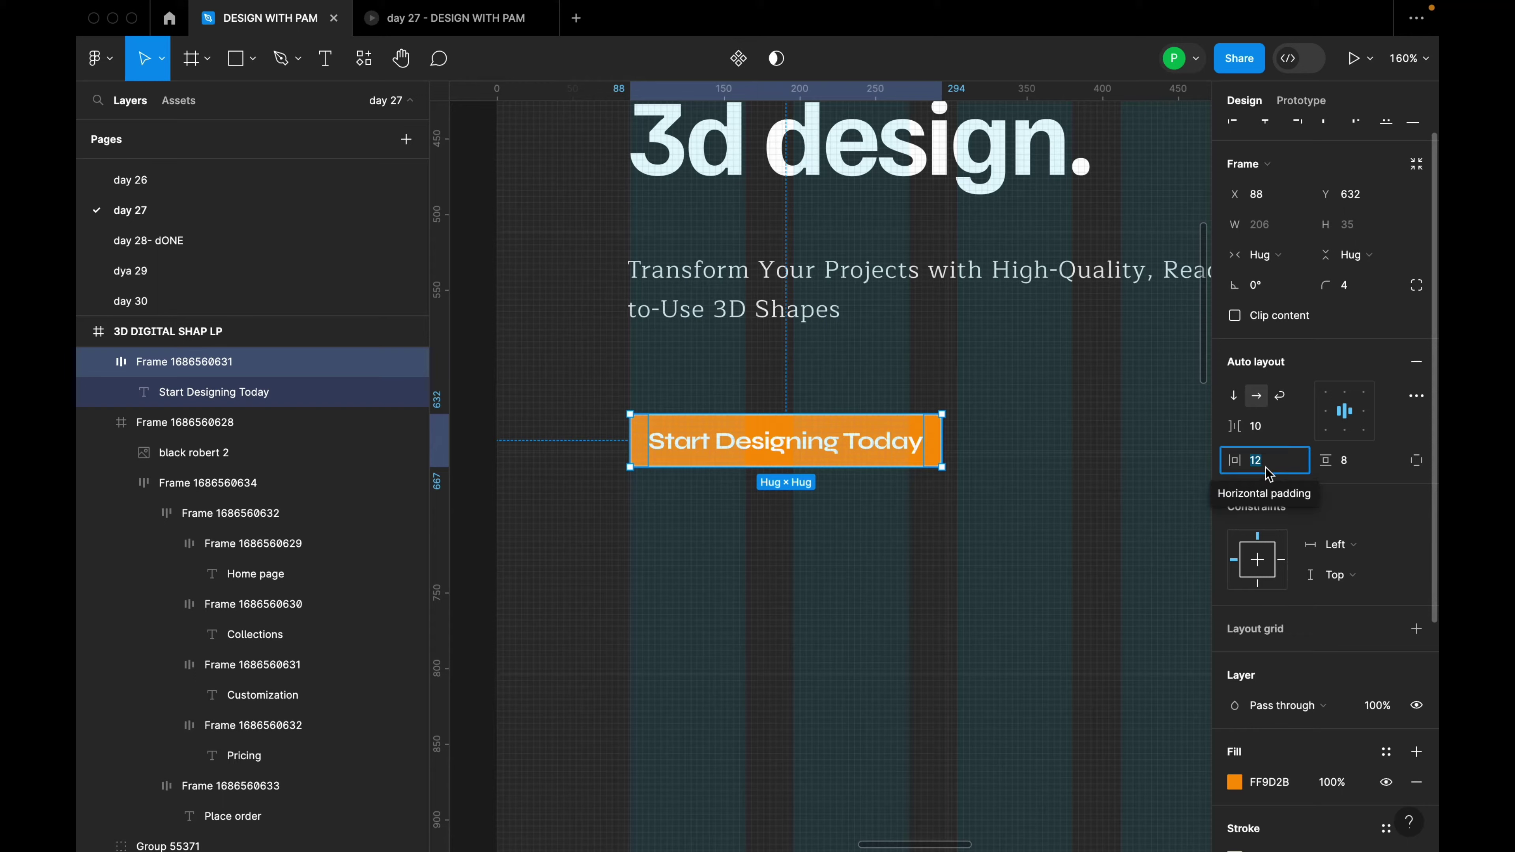
{"action": "type", "text": "24"}
{"action": "key", "text": "Return"}
{"action": "left_click", "coordinate": [1364, 471]}
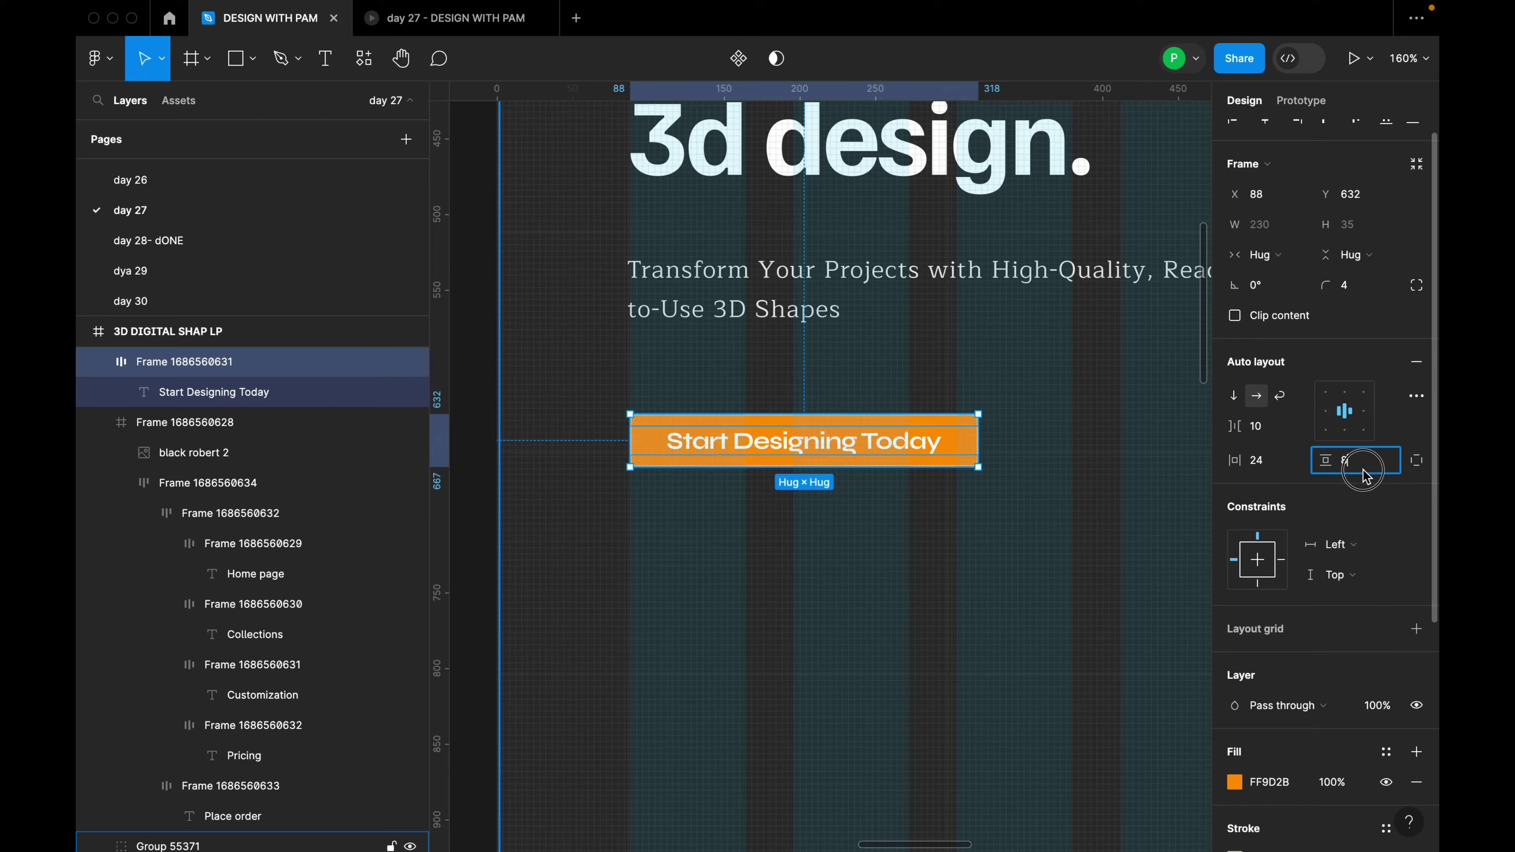
{"action": "key", "text": "Return"}
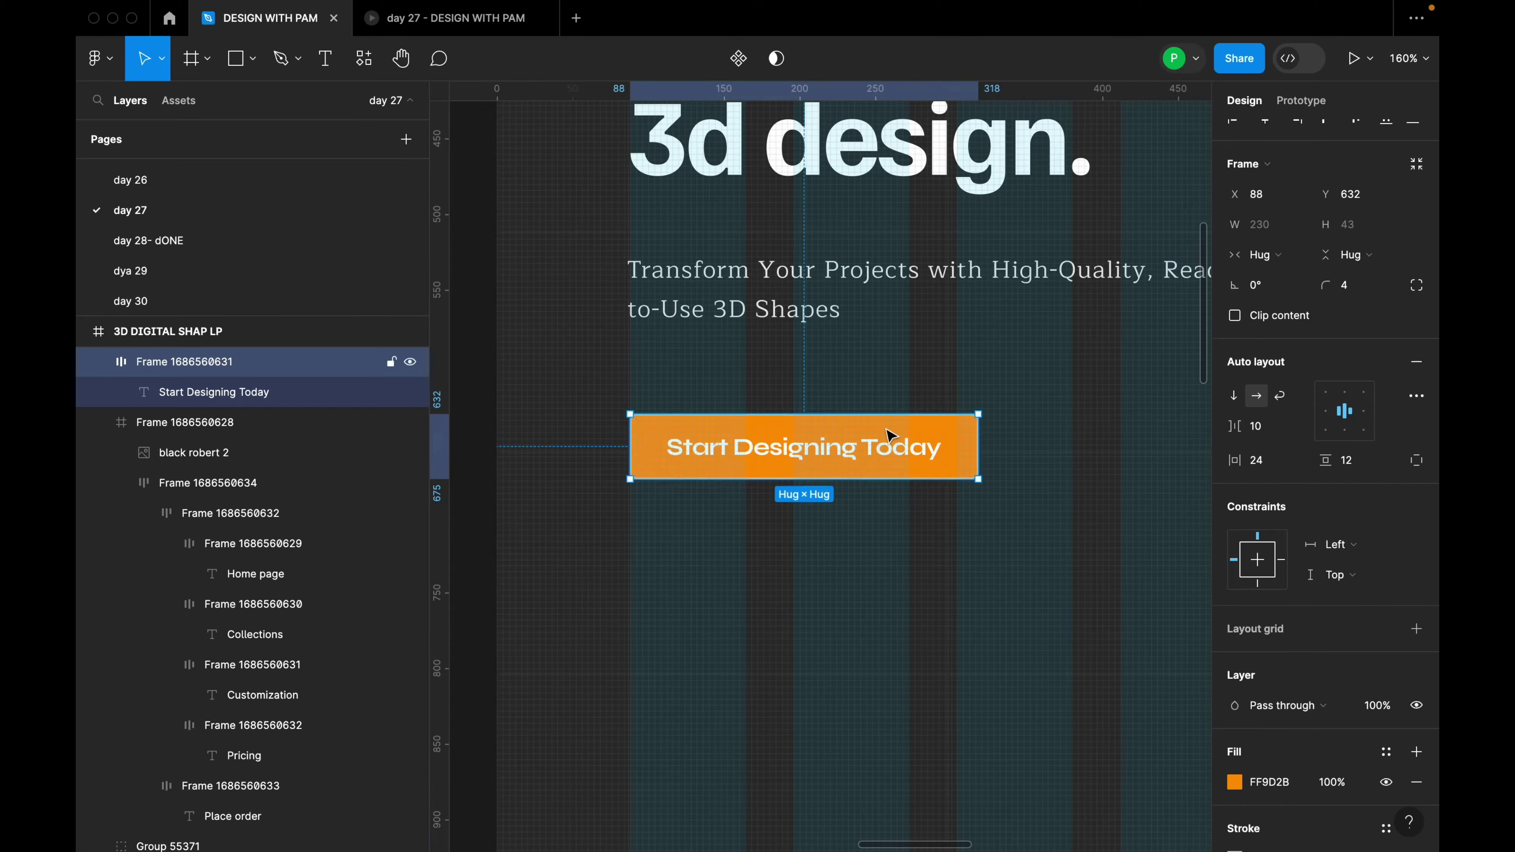
{"action": "left_click_drag", "start_coordinate": [896, 455], "coordinate": [886, 430]}
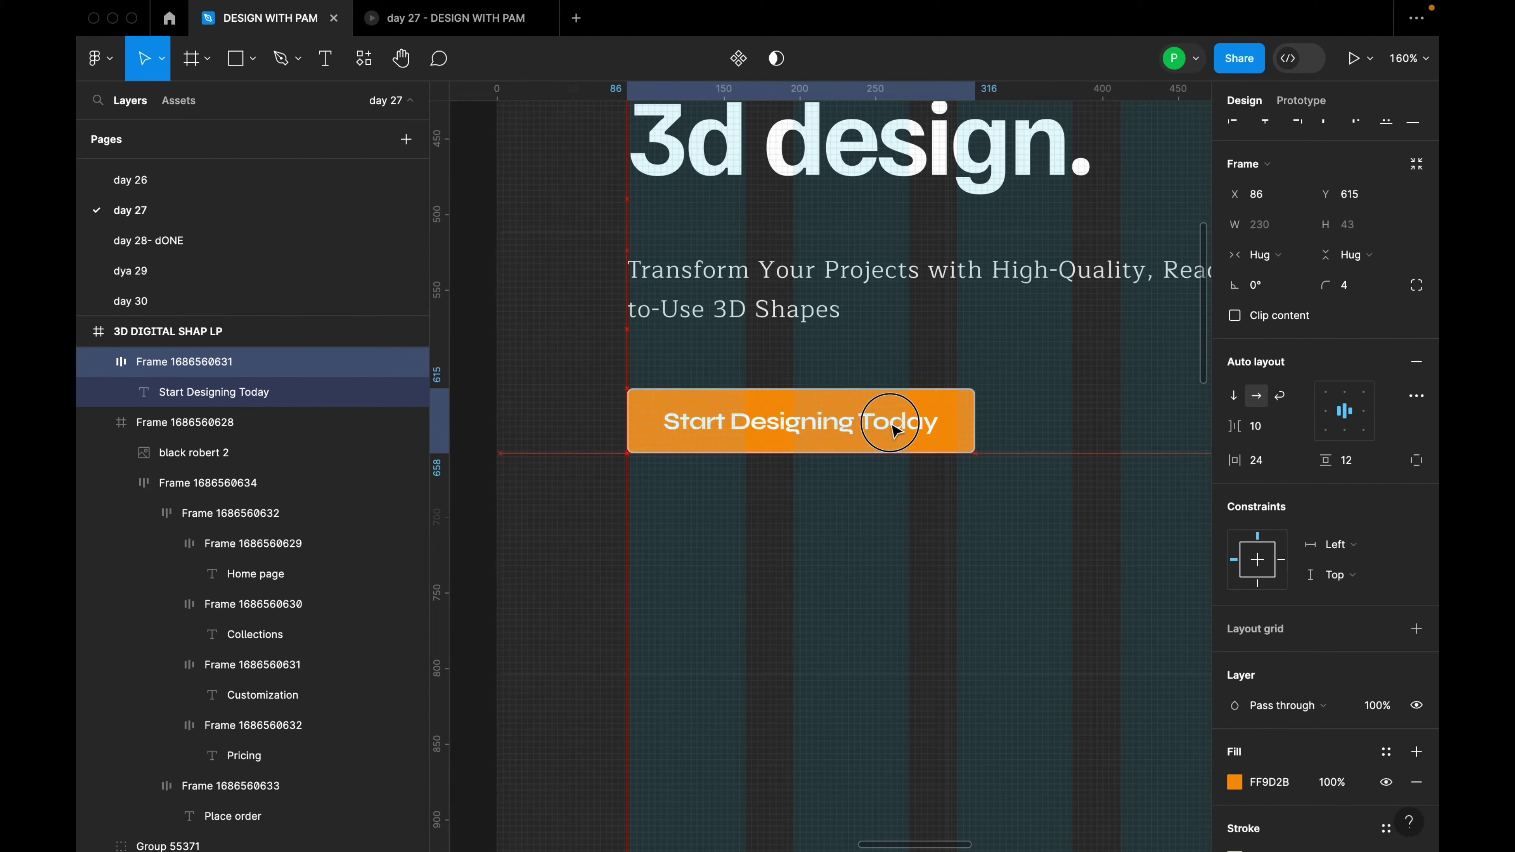
{"action": "scroll", "coordinate": [865, 389], "scroll_direction": "right", "scroll_amount": 8}
Wrap the headline block and orange button in a vertical auto layout with a 42 gap
{"action": "scroll", "coordinate": [997, 412], "scroll_direction": "down", "scroll_amount": 5}
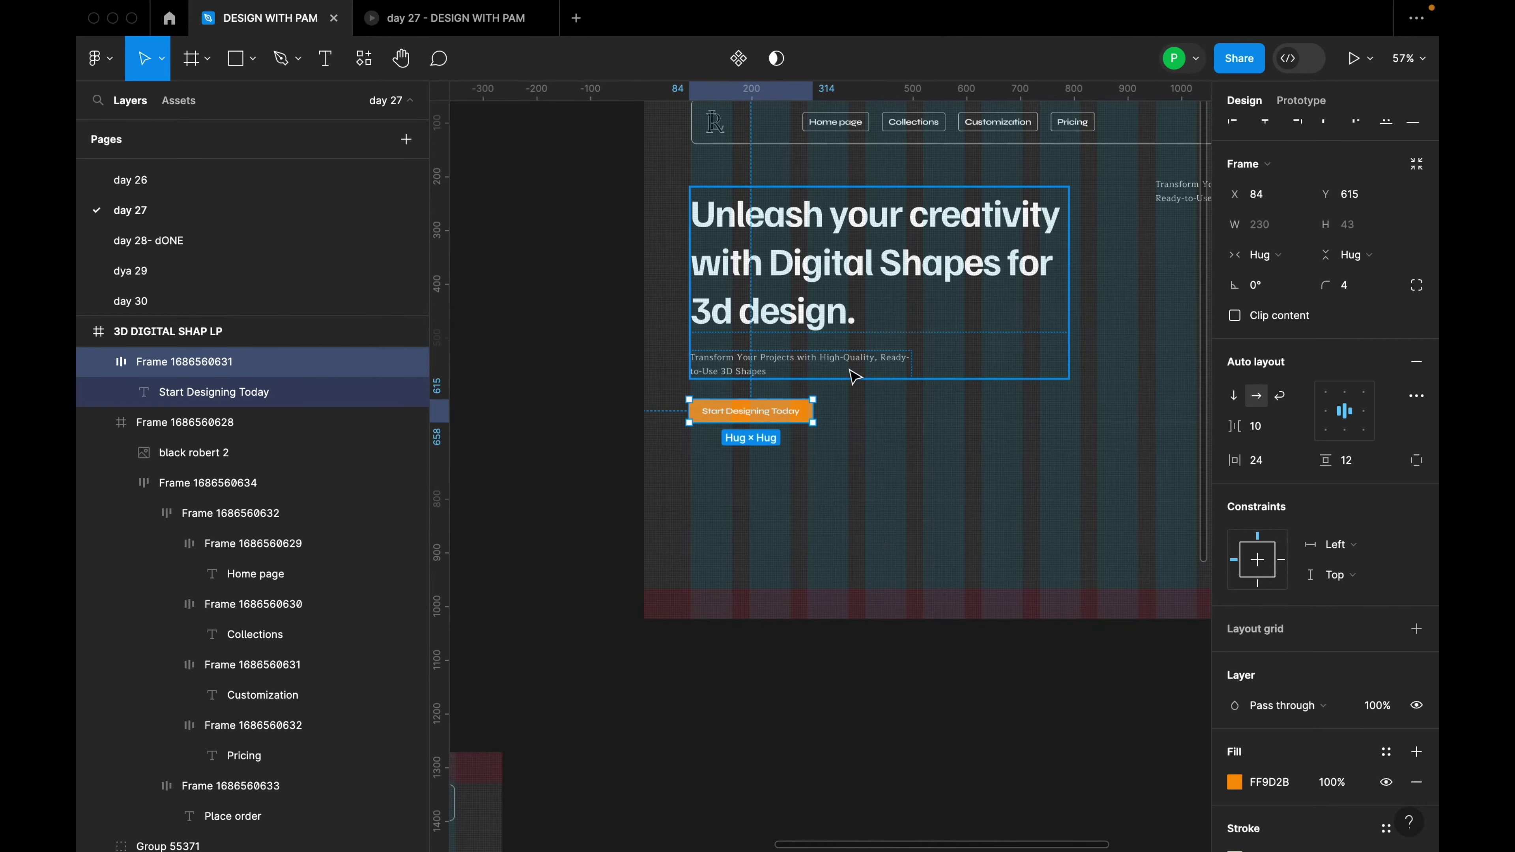
{"action": "left_click", "coordinate": [825, 346], "text": "shift"}
{"action": "left_click", "coordinate": [809, 418]}
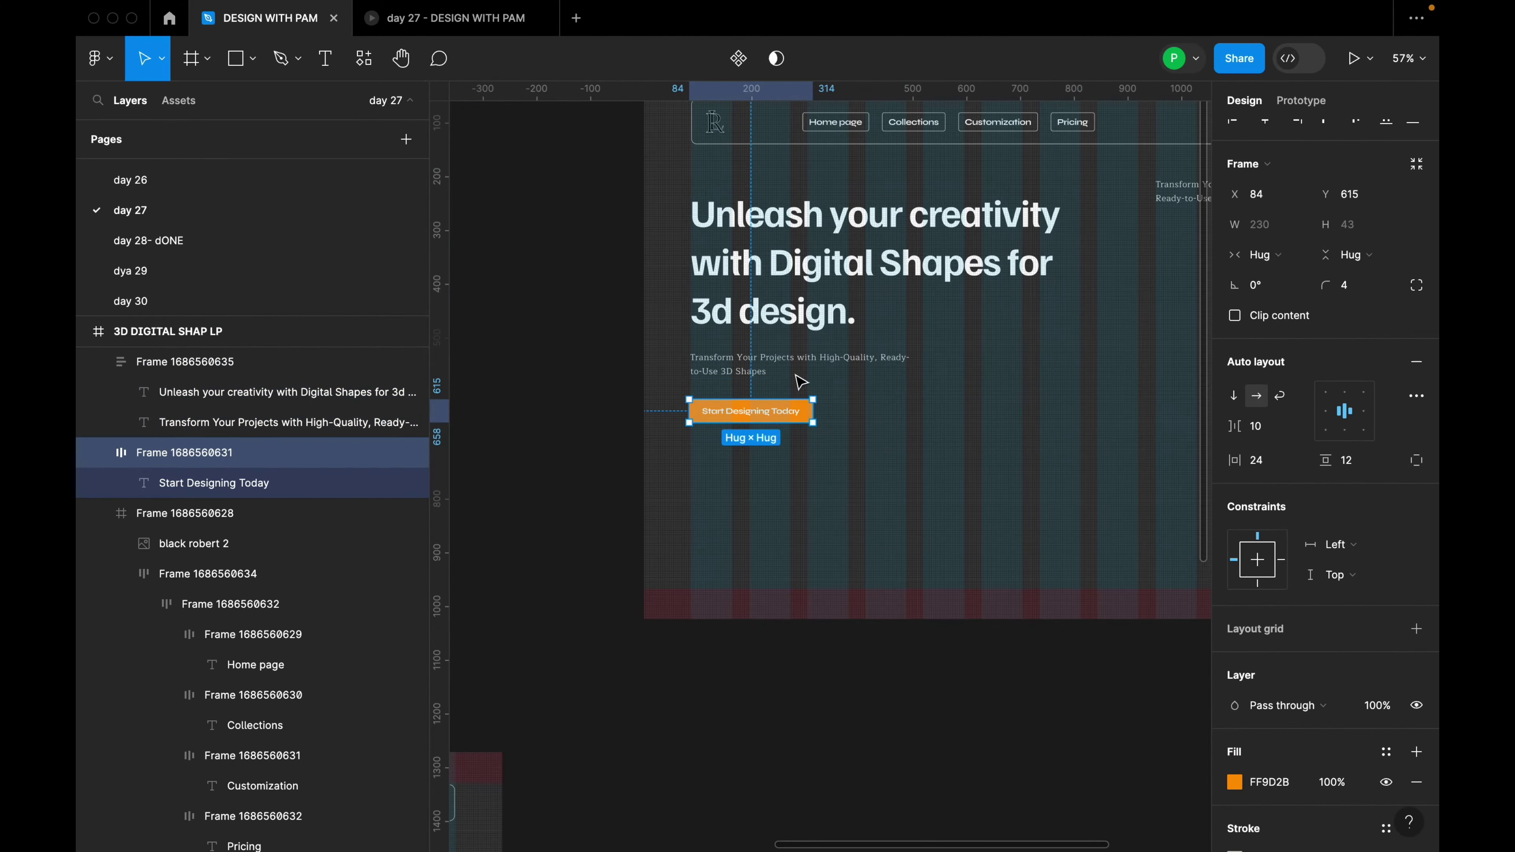
{"action": "left_click", "coordinate": [809, 333], "text": "shift"}
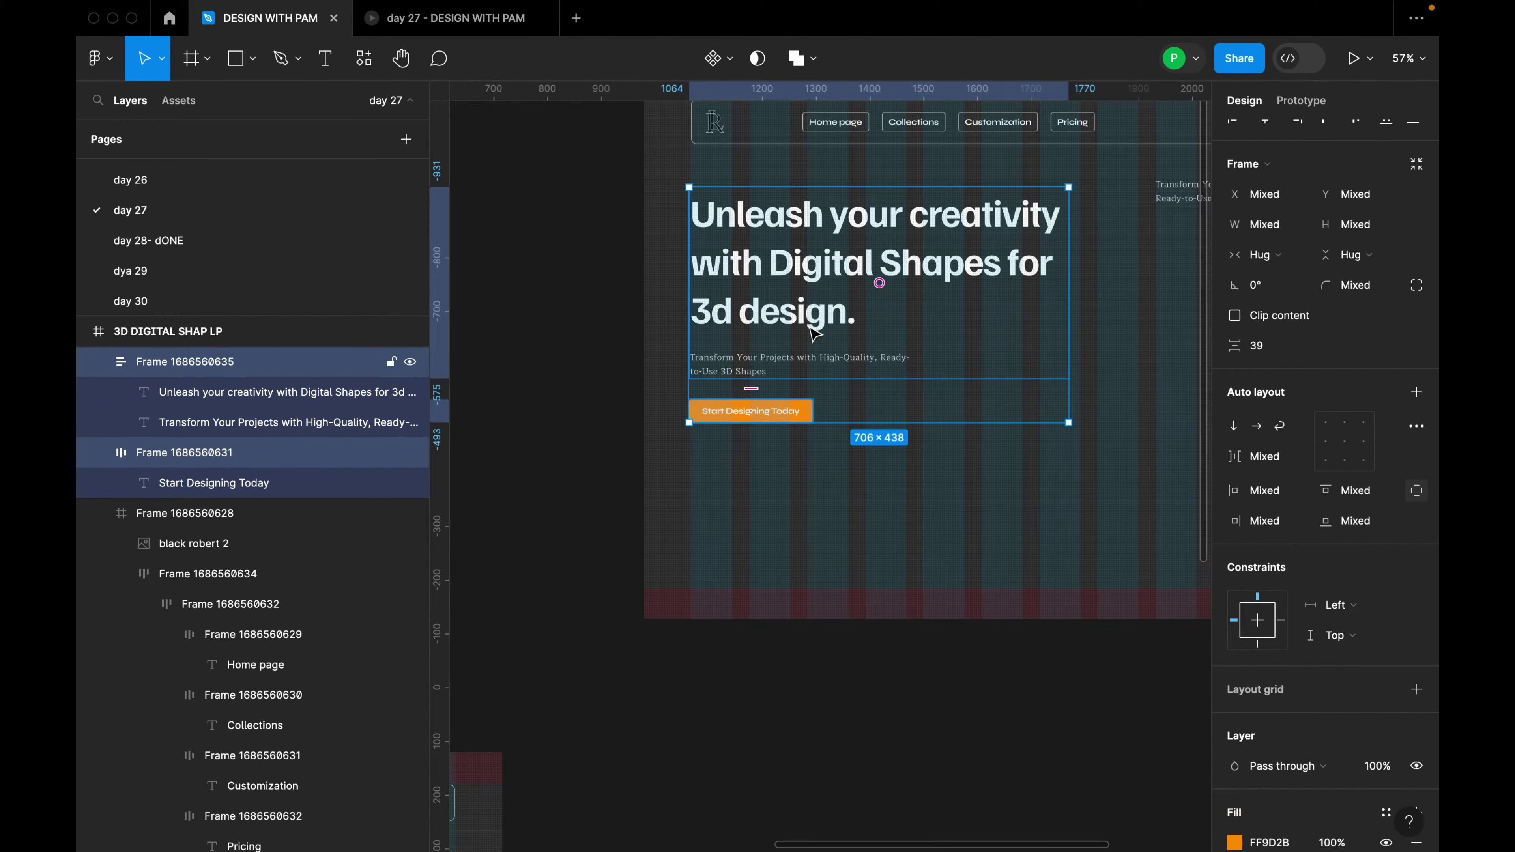
{"action": "key", "text": "shift+a"}
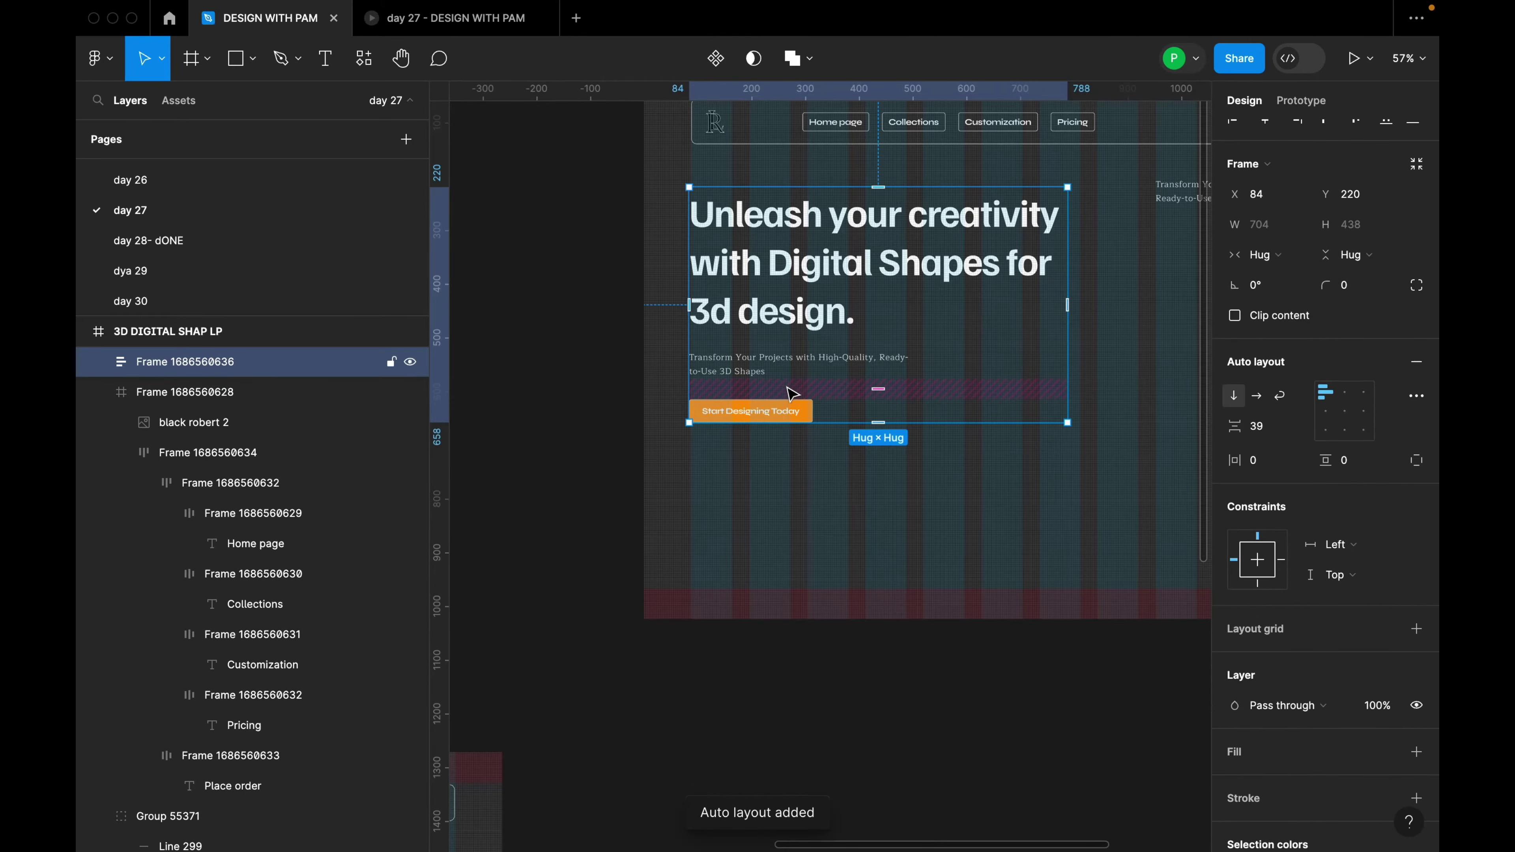
{"action": "left_click", "coordinate": [1269, 428]}
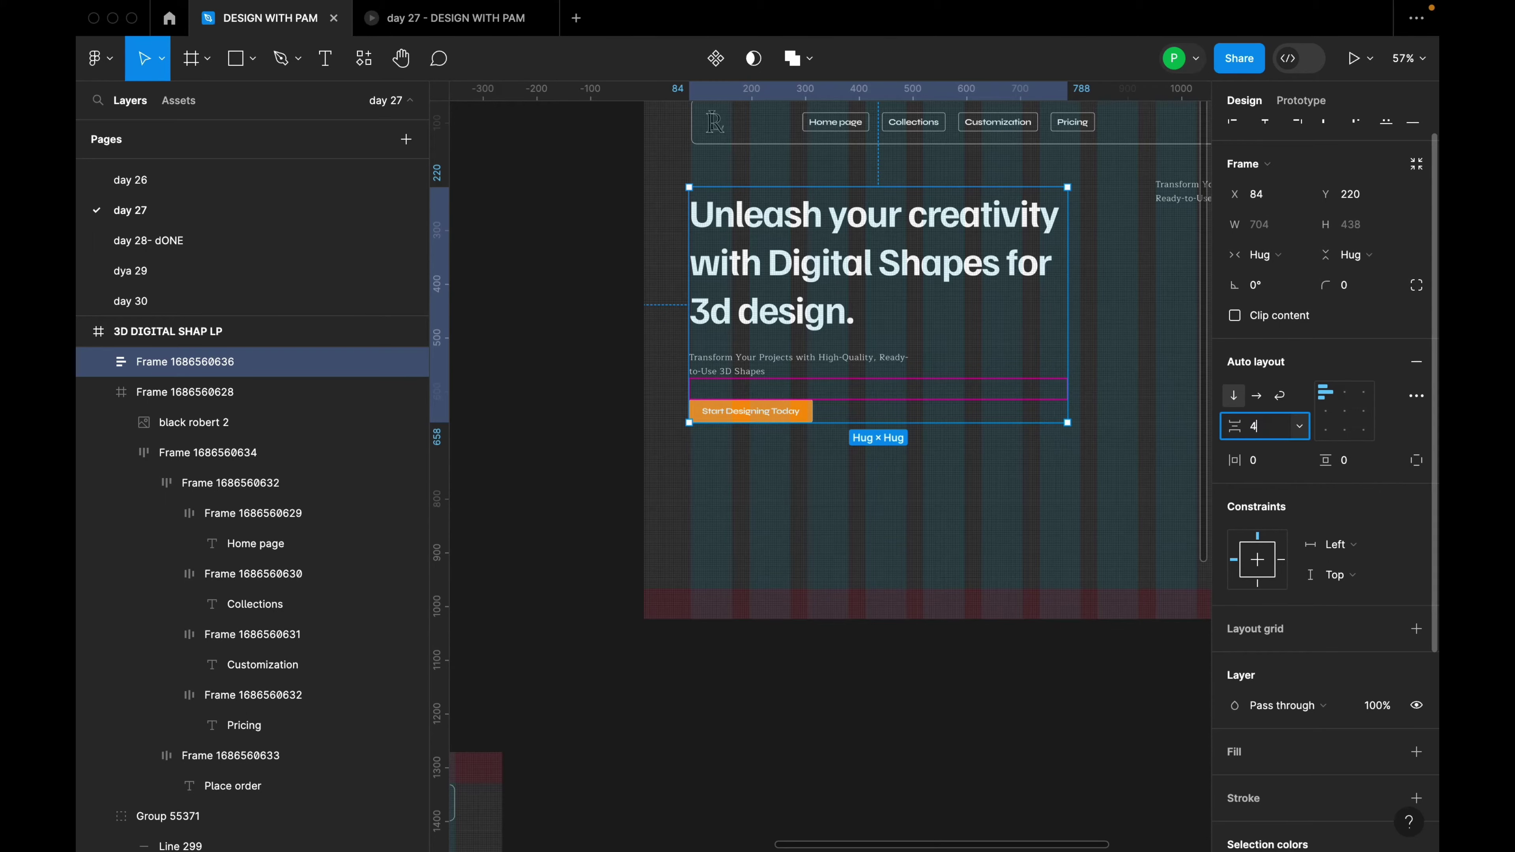
{"action": "type", "text": "4"}
{"action": "key", "text": "Return"}
{"action": "key", "text": "Escape"}
Set the Start Designing Today button's vertical padding to 16
{"action": "scroll", "coordinate": [893, 376], "scroll_direction": "down", "scroll_amount": 5}
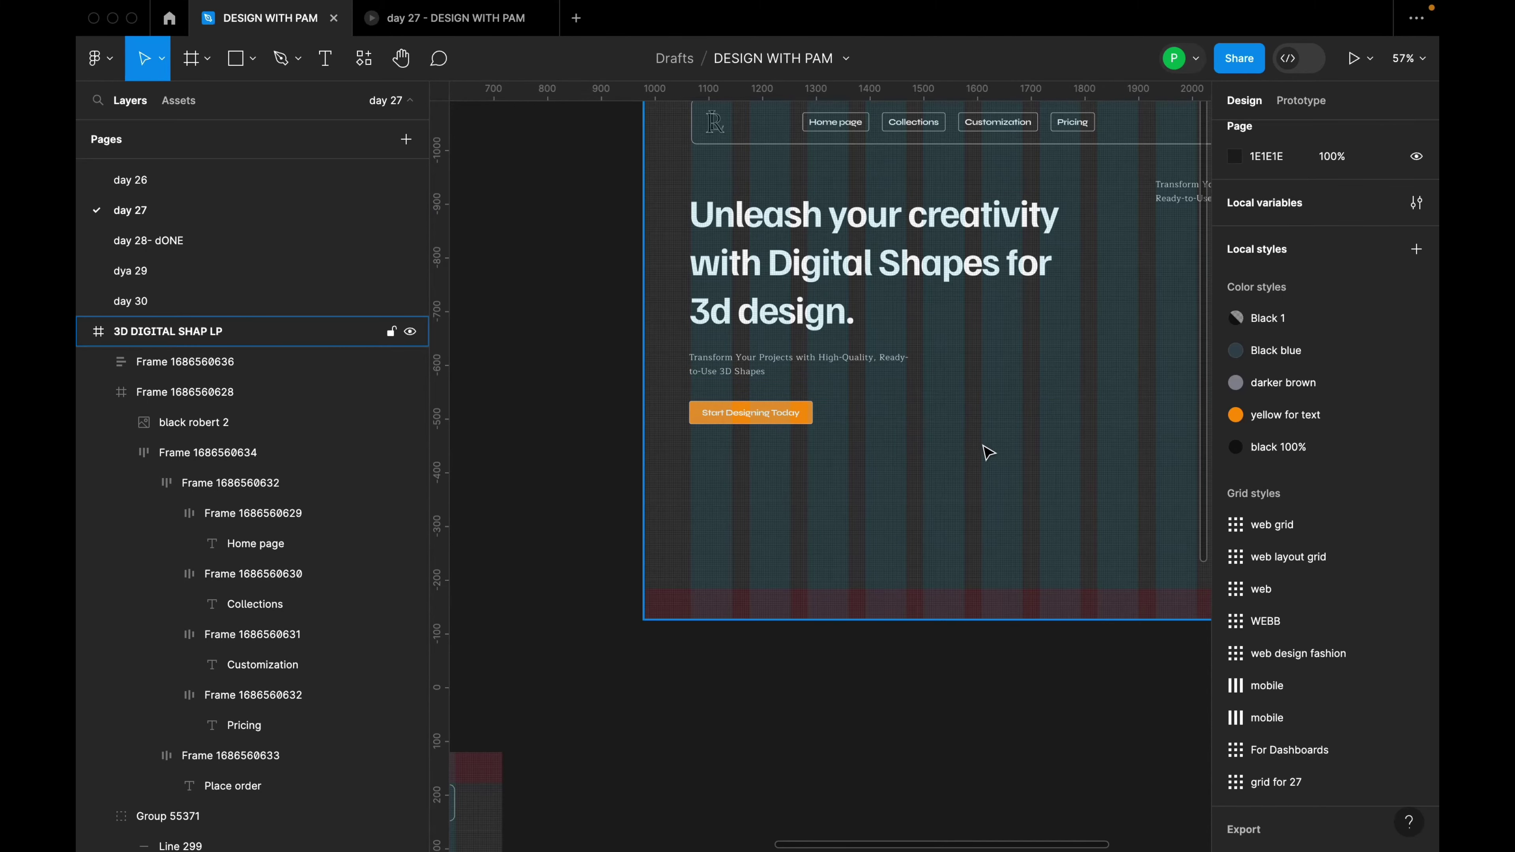
{"action": "left_click", "coordinate": [893, 376]}
{"action": "scroll", "coordinate": [1019, 377], "scroll_direction": "down", "scroll_amount": 5}
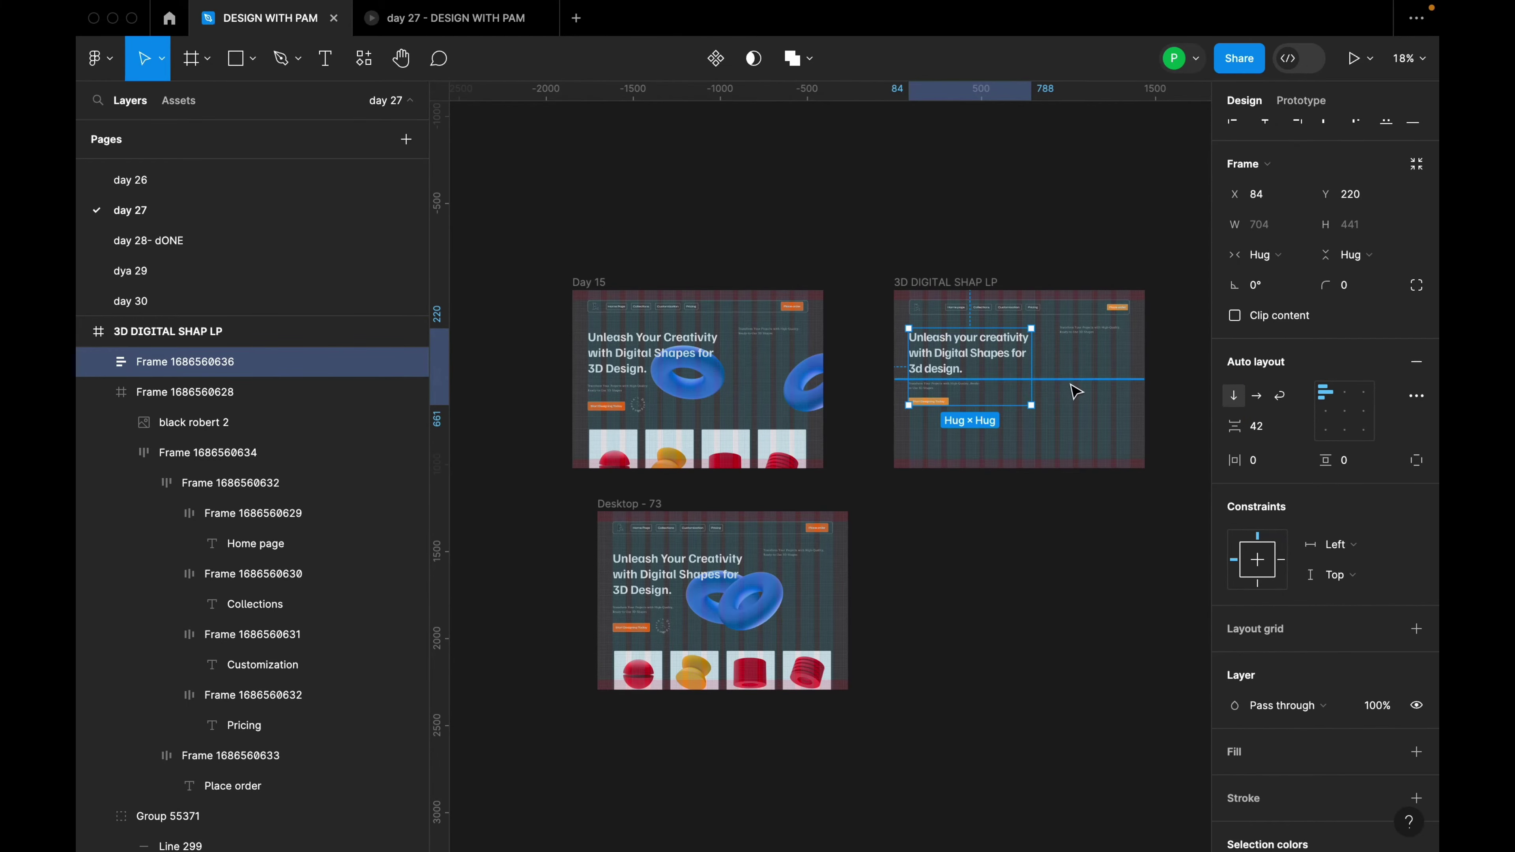
{"action": "scroll", "coordinate": [1077, 393], "scroll_direction": "up", "scroll_amount": 5}
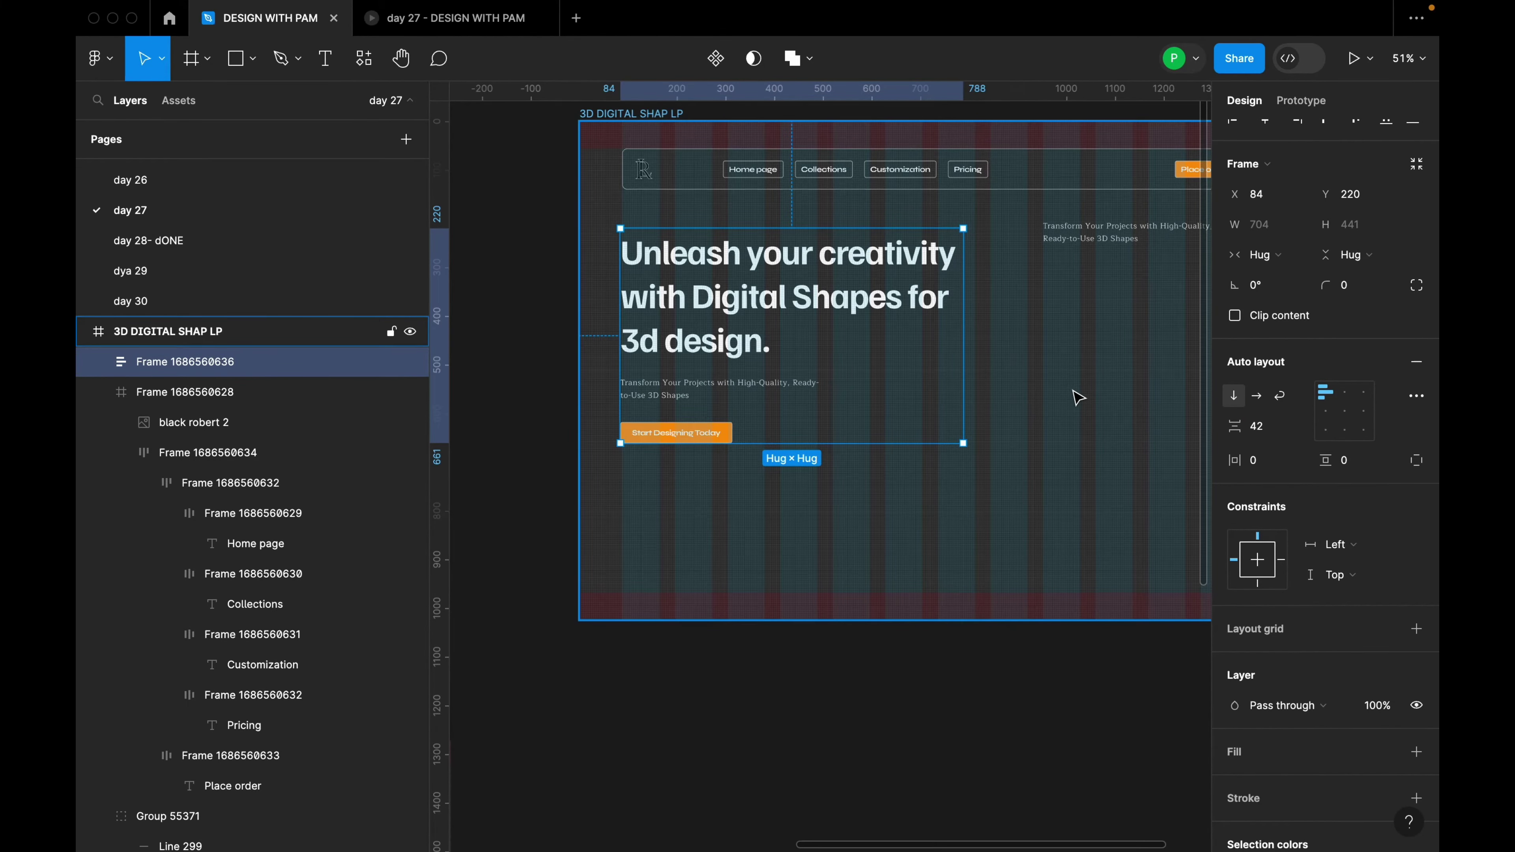
{"action": "scroll", "coordinate": [626, 464], "scroll_direction": "up", "scroll_amount": 3}
{"action": "left_click", "coordinate": [746, 405]}
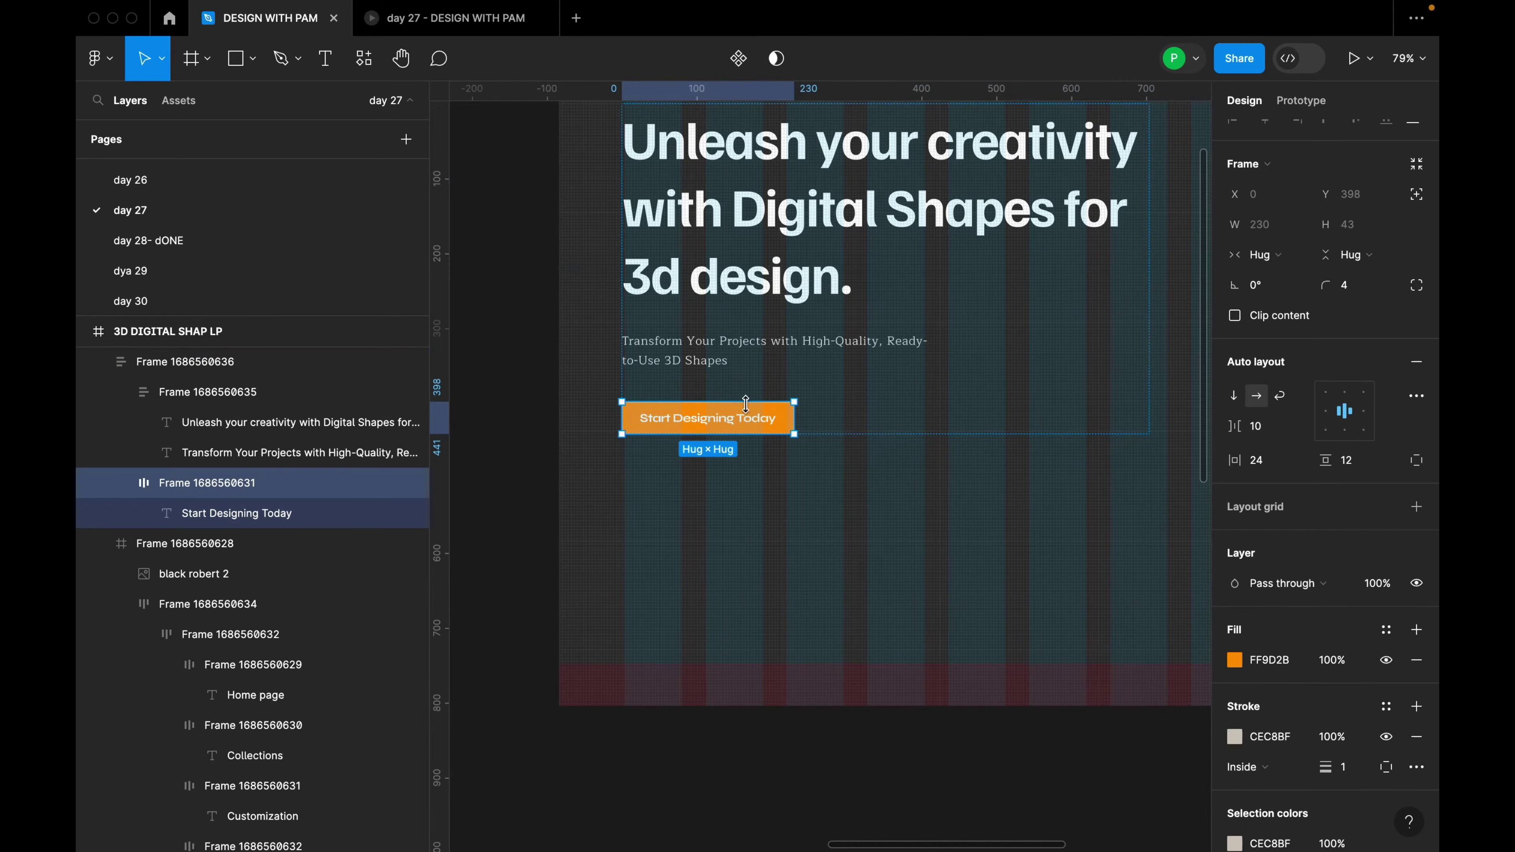
{"action": "left_click", "coordinate": [1360, 464]}
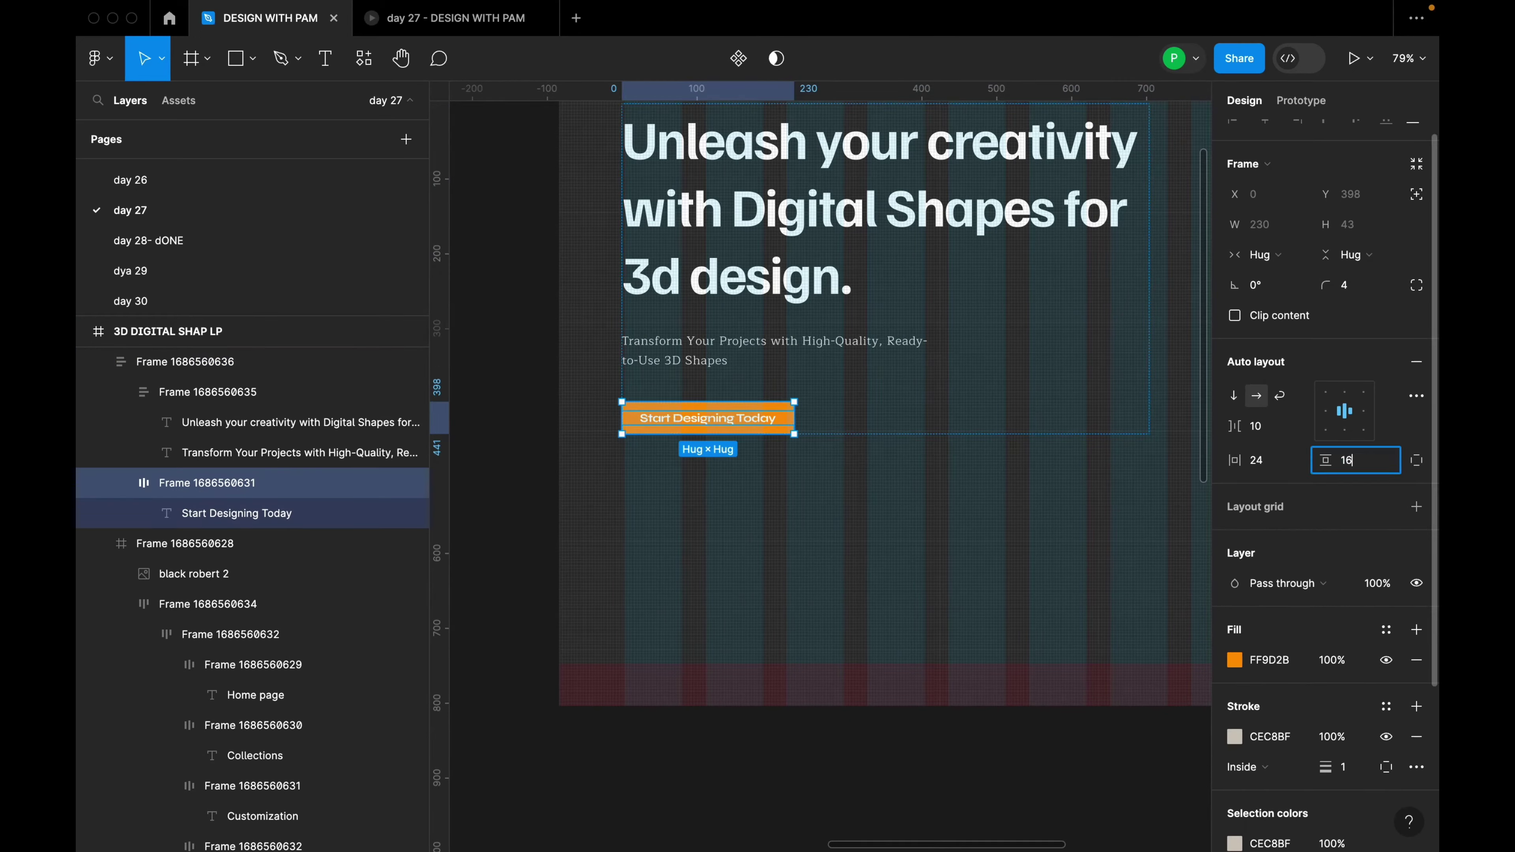
{"action": "key", "text": "Return"}
Check the button's new 230×51 size and the hero block, then clear the selection
{"action": "left_click", "coordinate": [845, 517]}
{"action": "scroll", "coordinate": [787, 487], "scroll_direction": "down", "scroll_amount": 2}
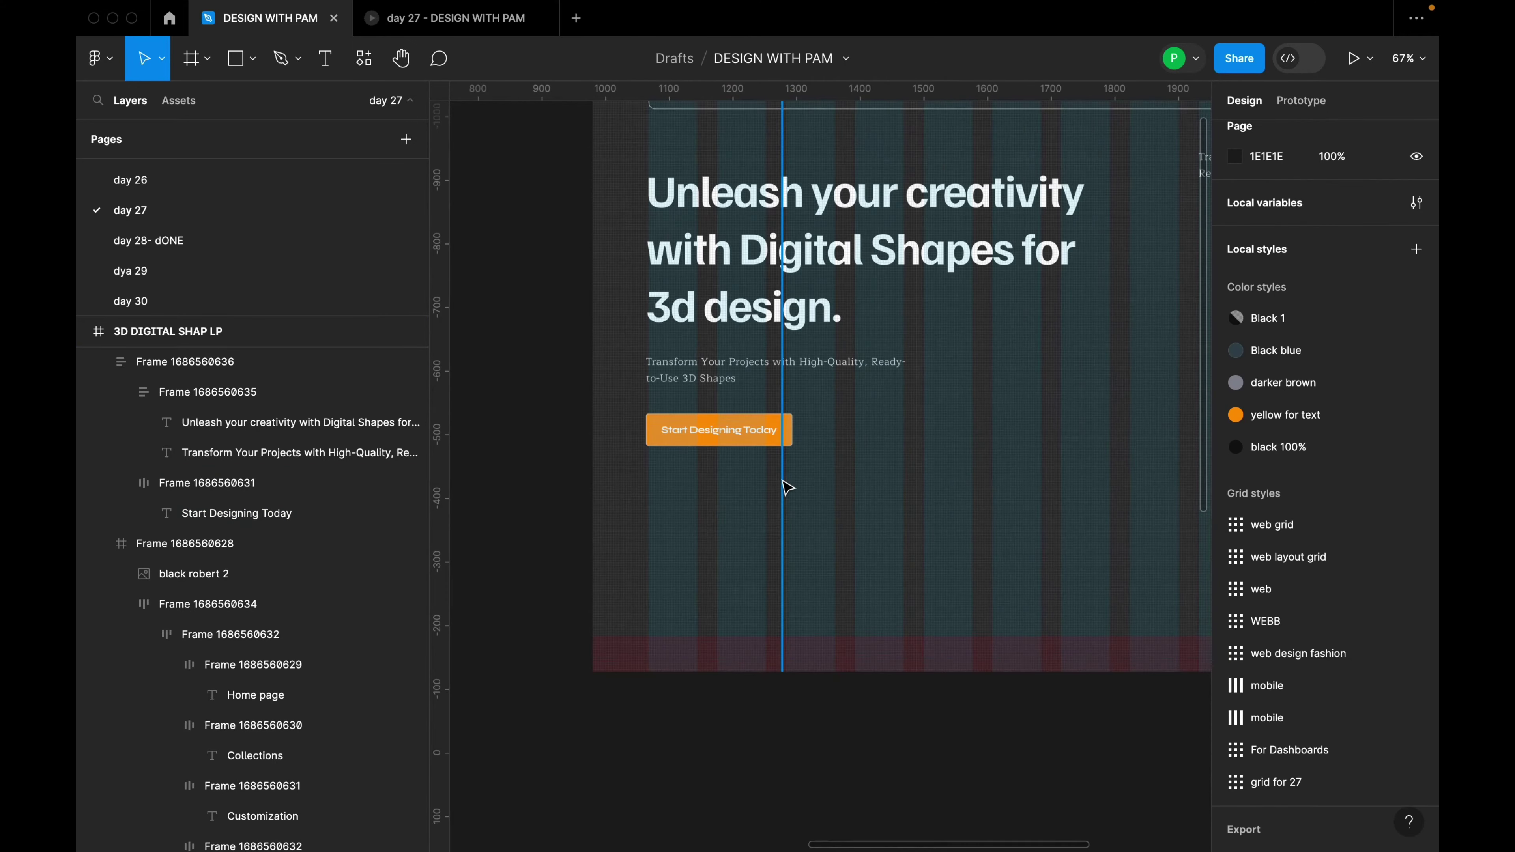
{"action": "left_click", "coordinate": [784, 442]}
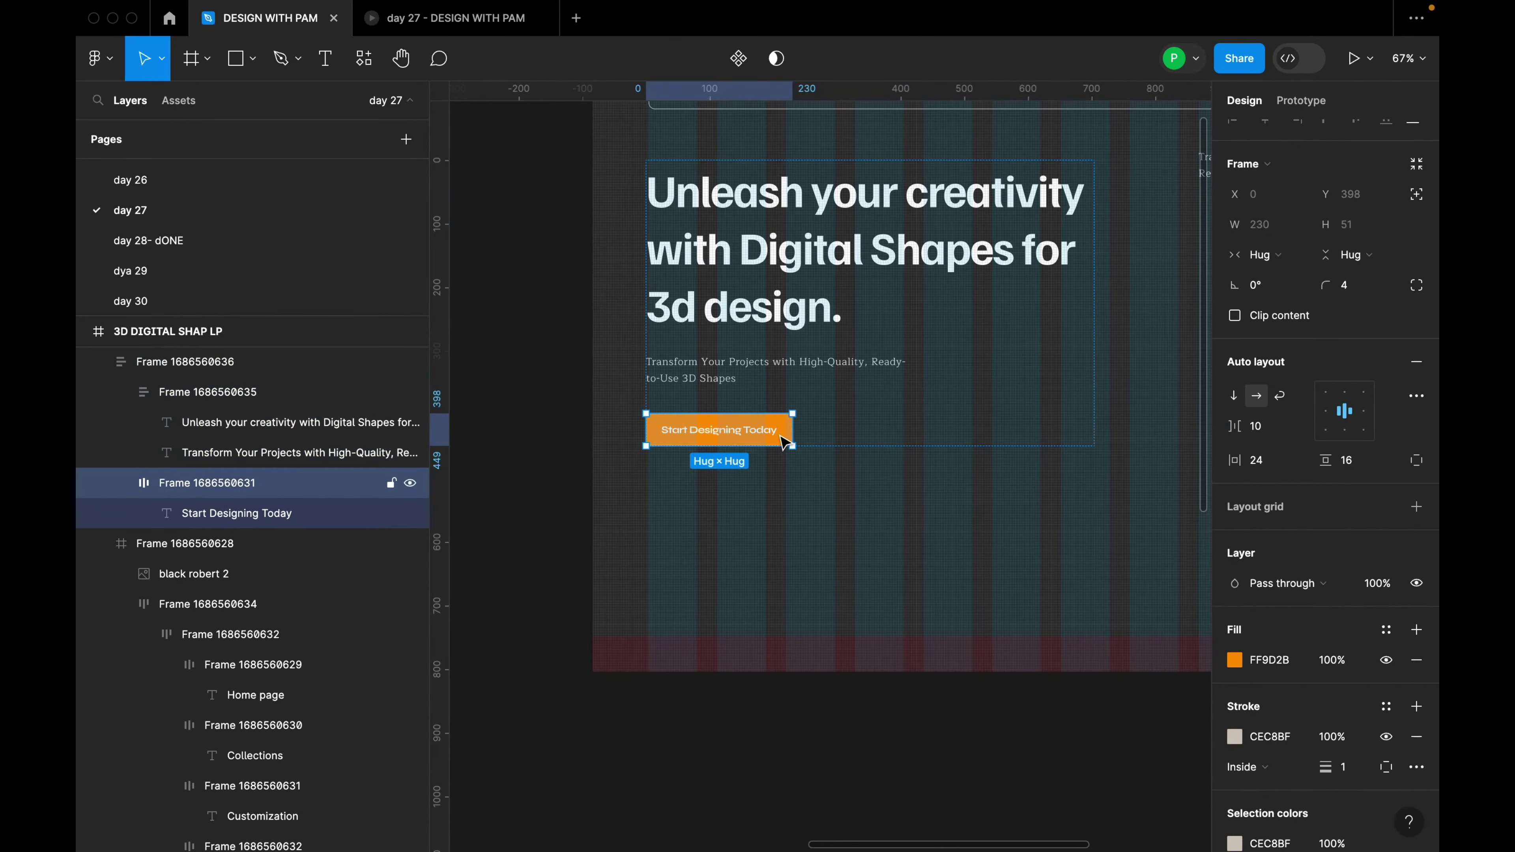
{"action": "scroll", "coordinate": [781, 439], "scroll_direction": "down", "scroll_amount": 2}
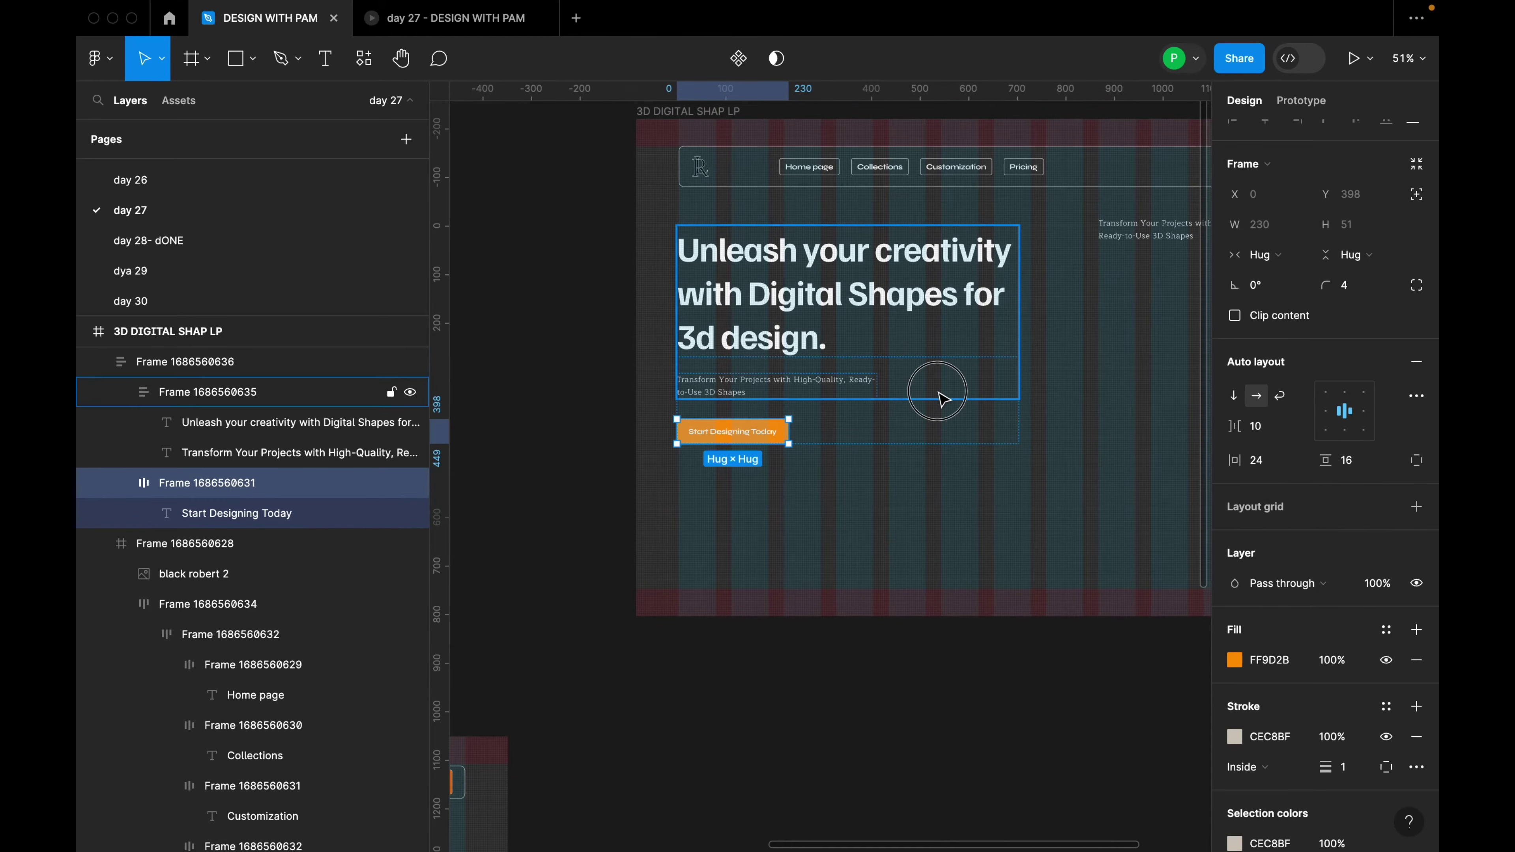
{"action": "left_click", "coordinate": [944, 370]}
{"action": "left_click", "coordinate": [984, 379]}
{"action": "scroll", "coordinate": [969, 403], "scroll_direction": "down", "scroll_amount": 3}
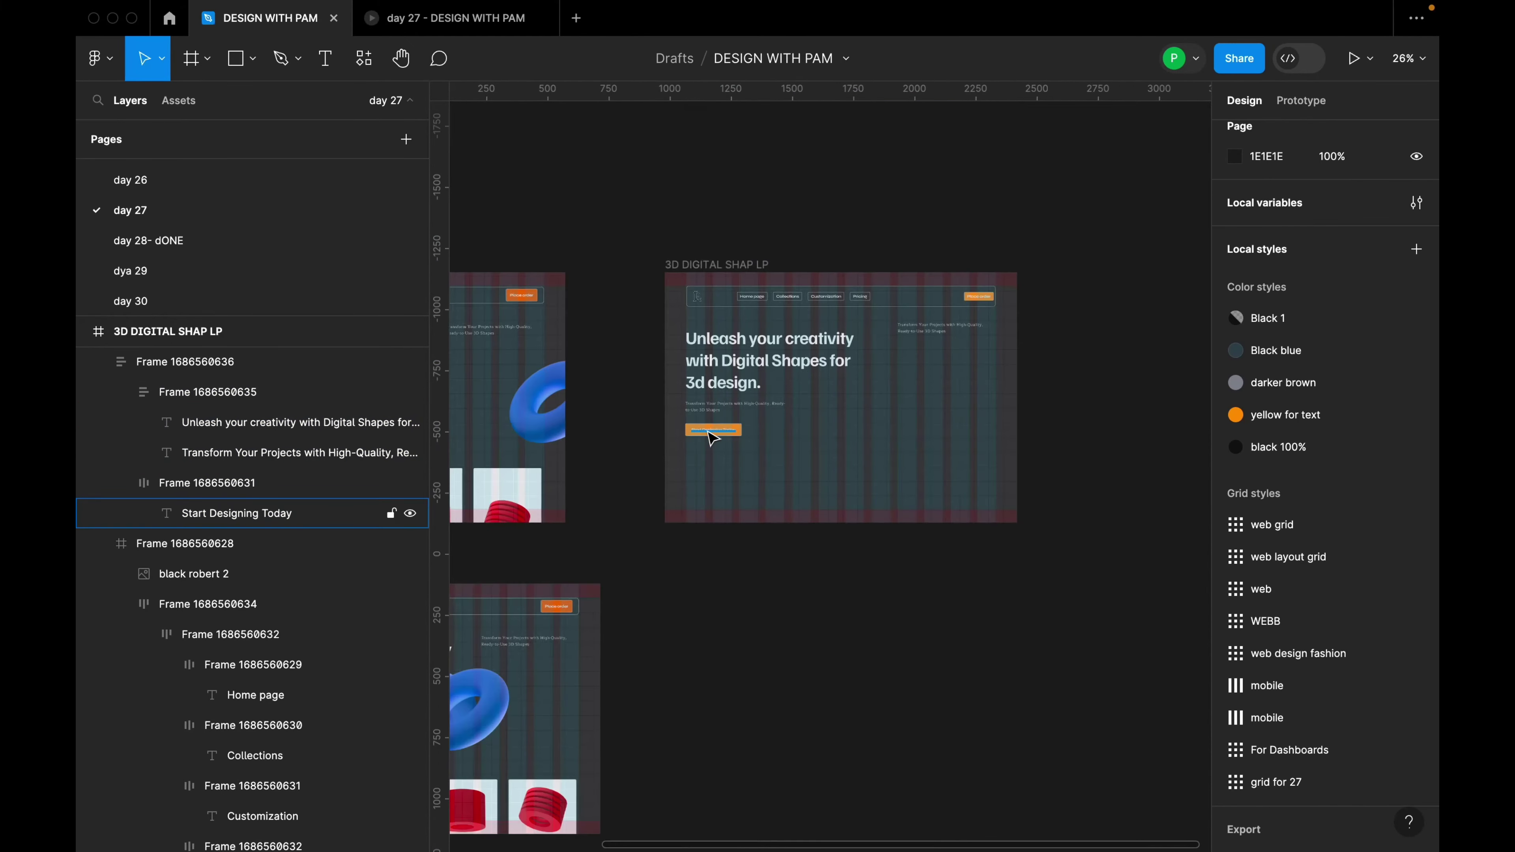
{"action": "scroll", "coordinate": [970, 403], "scroll_direction": "down", "scroll_amount": 1}
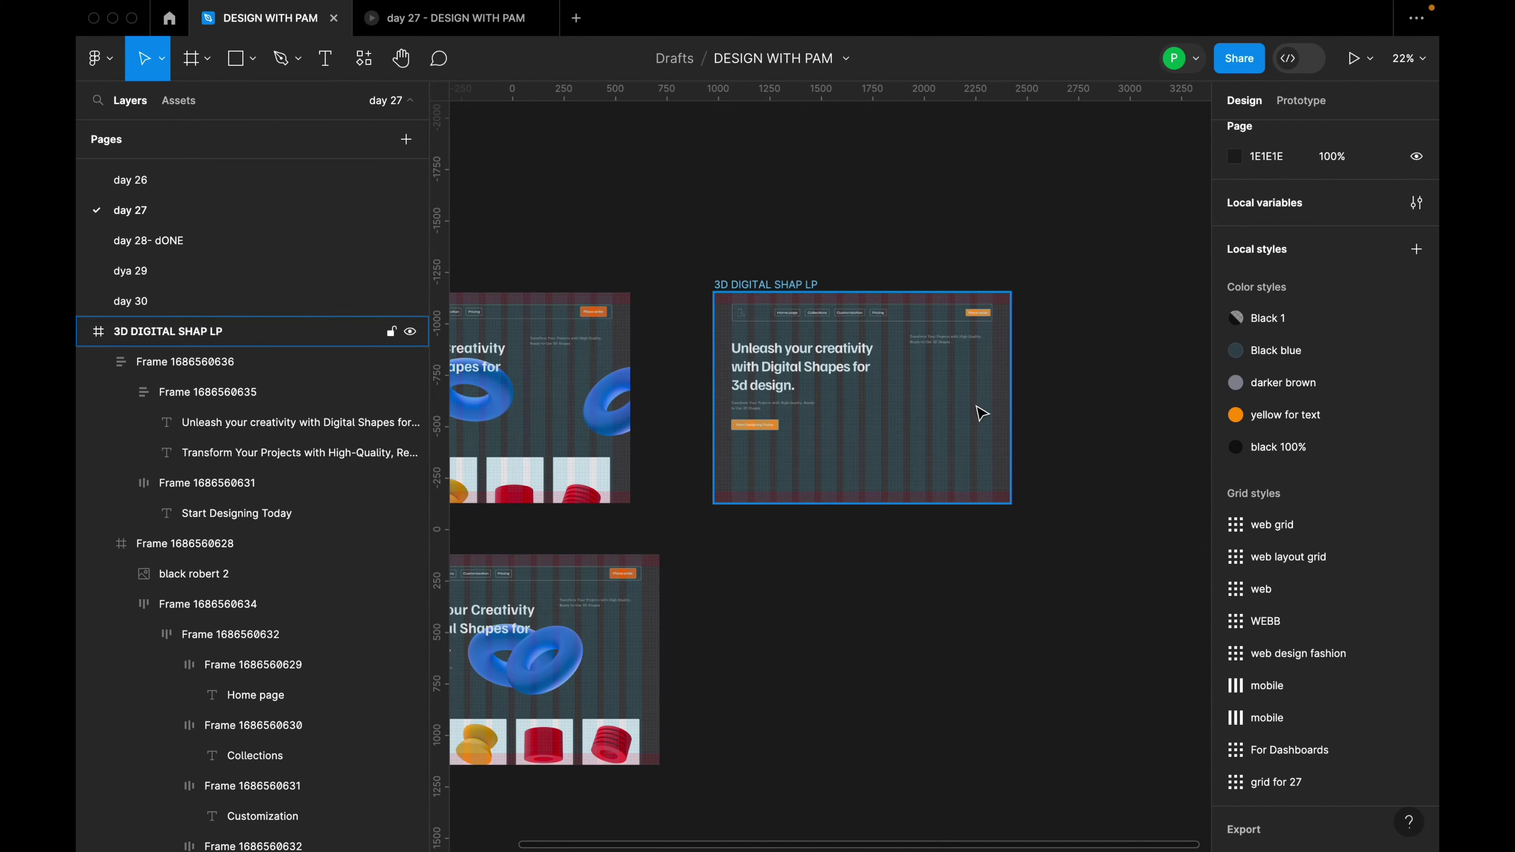
{"action": "scroll", "coordinate": [981, 413], "scroll_direction": "down", "scroll_amount": 1}
{"action": "scroll", "coordinate": [990, 419], "scroll_direction": "down", "scroll_amount": 1}
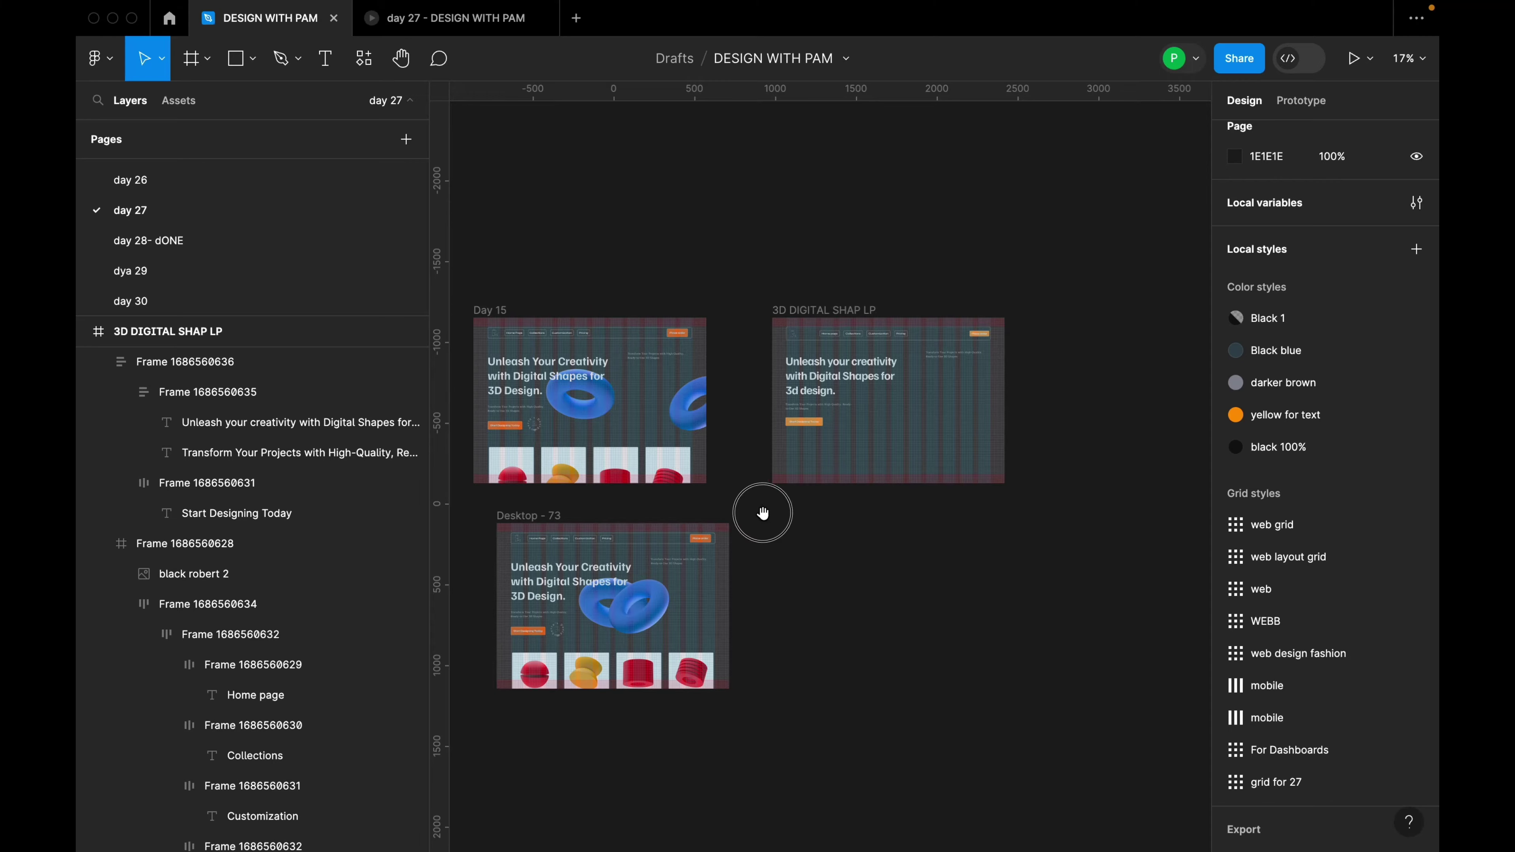
{"action": "left_click_drag", "start_coordinate": [765, 507], "coordinate": [928, 587]}
{"action": "scroll", "coordinate": [928, 587], "scroll_direction": "down", "scroll_amount": 1}
{"action": "scroll", "coordinate": [1014, 582], "scroll_direction": "right", "scroll_amount": 5}
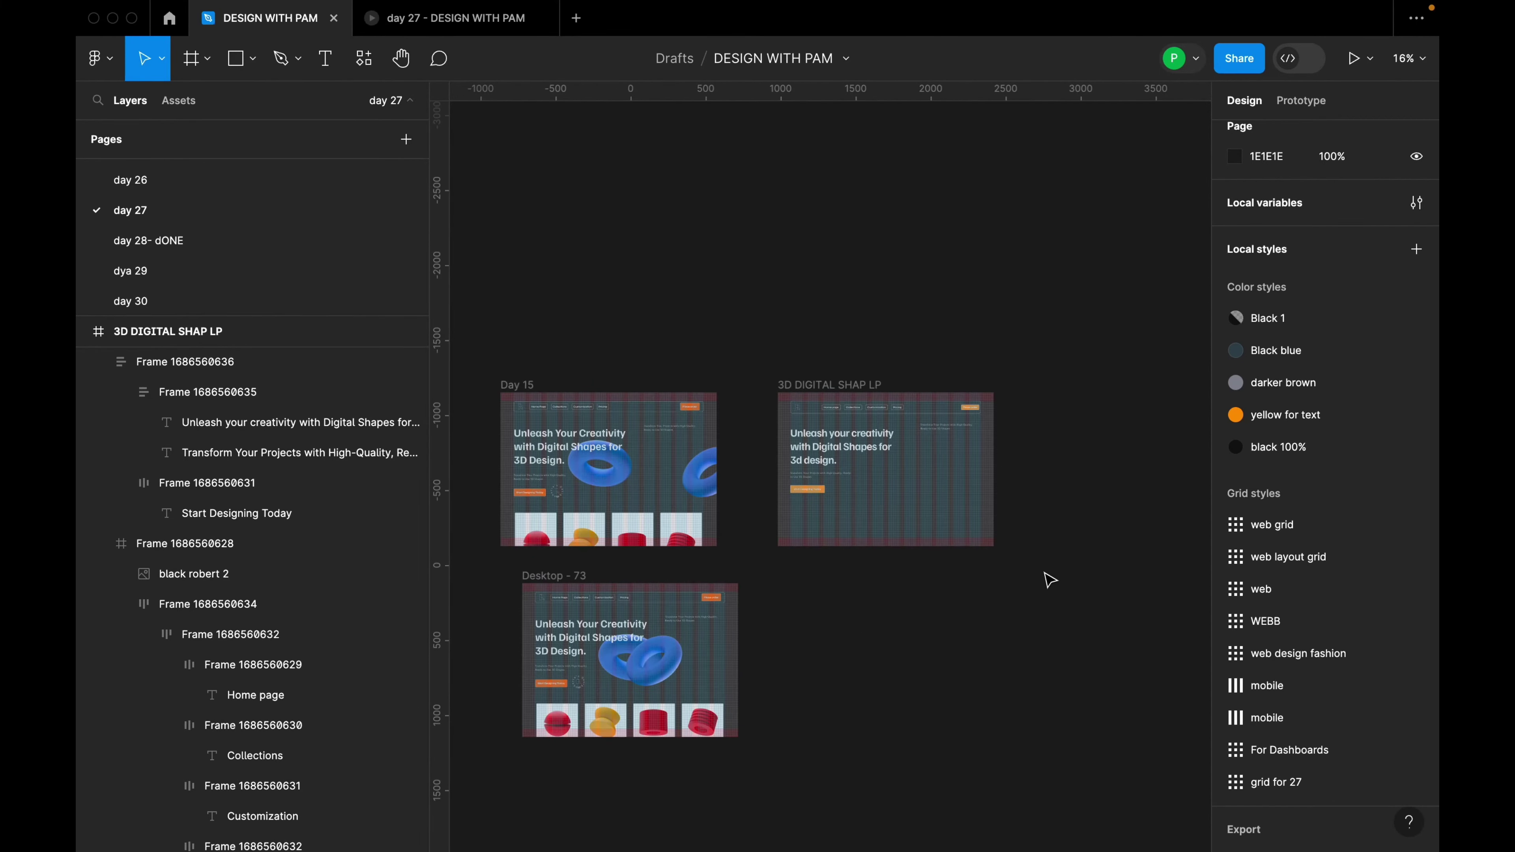
Paste the reference screenshot, inspect it, and select Day 15's blue torus pair
{"action": "key", "text": "super+v"}
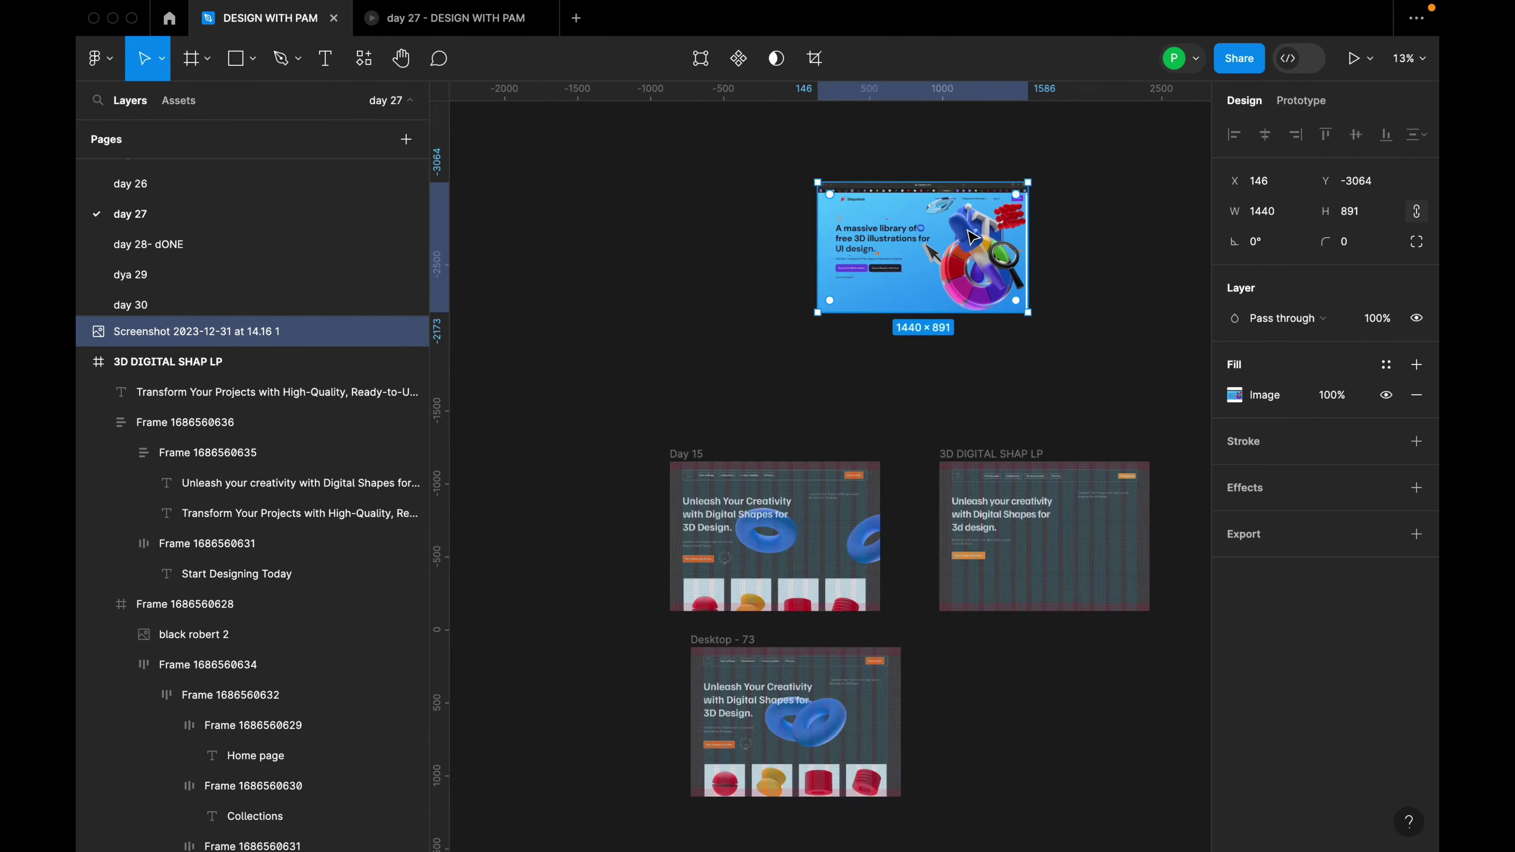
{"action": "key", "text": "shift+2"}
{"action": "scroll", "coordinate": [787, 263], "scroll_direction": "up", "scroll_amount": 5}
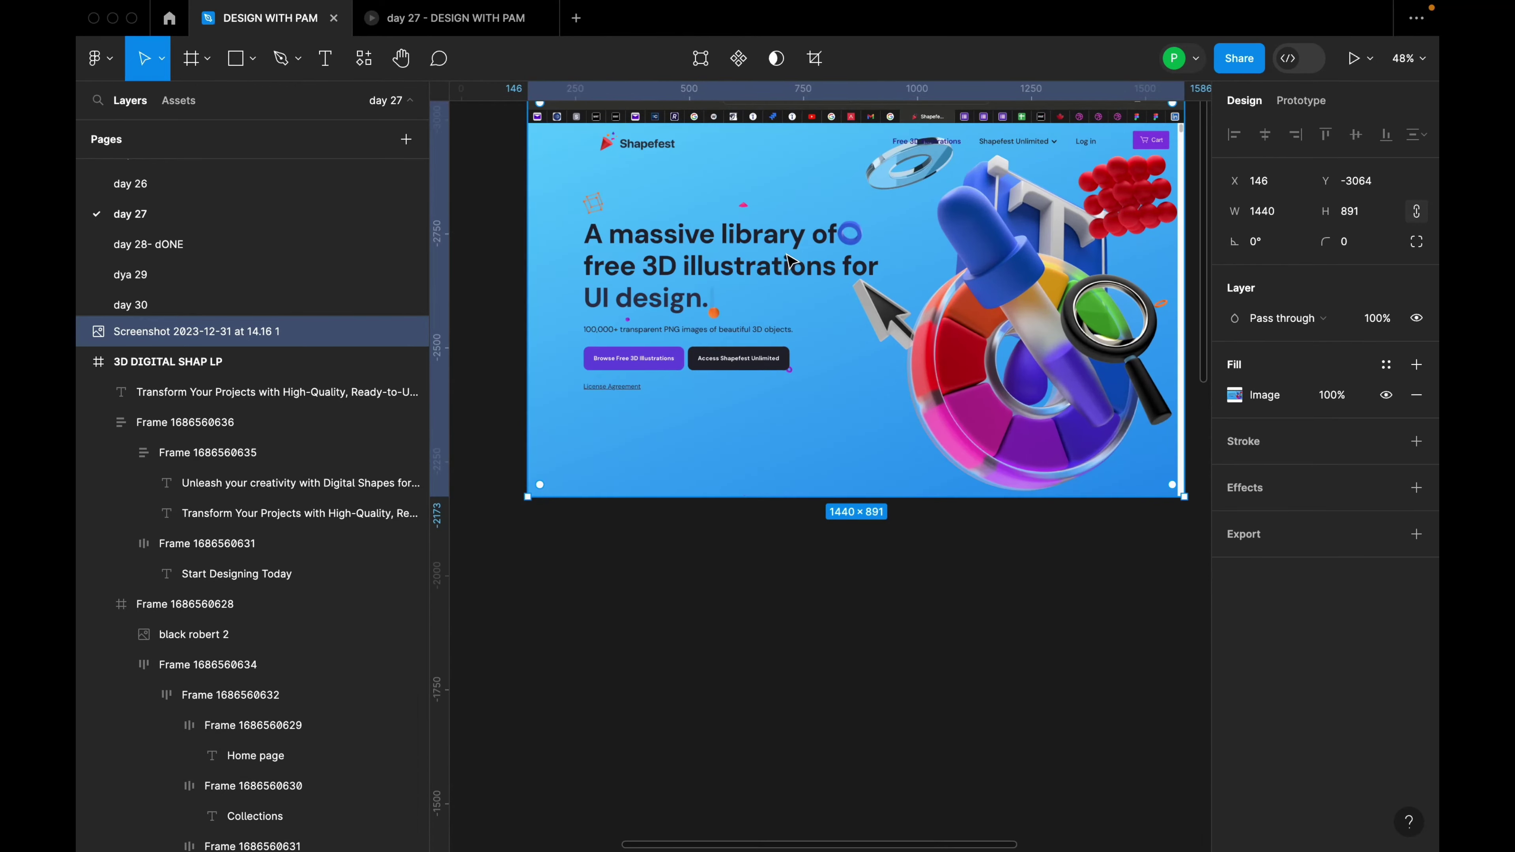
{"action": "scroll", "coordinate": [883, 334], "scroll_direction": "up", "scroll_amount": 3}
{"action": "scroll", "coordinate": [913, 288], "scroll_direction": "up", "scroll_amount": 5}
{"action": "scroll", "coordinate": [913, 289], "scroll_direction": "up", "scroll_amount": 5}
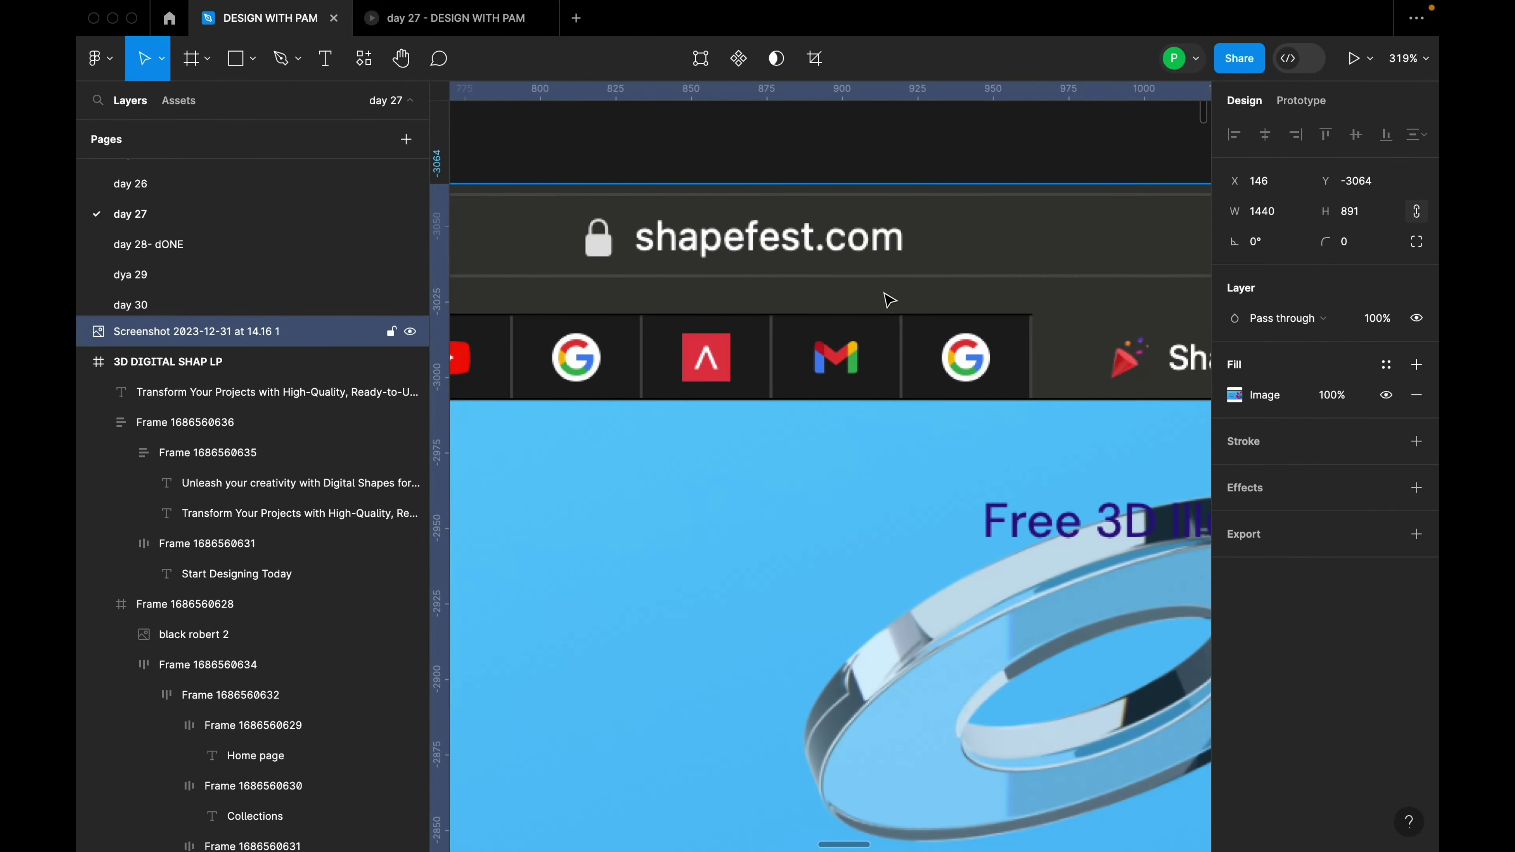
{"action": "scroll", "coordinate": [801, 275], "scroll_direction": "down", "scroll_amount": 15}
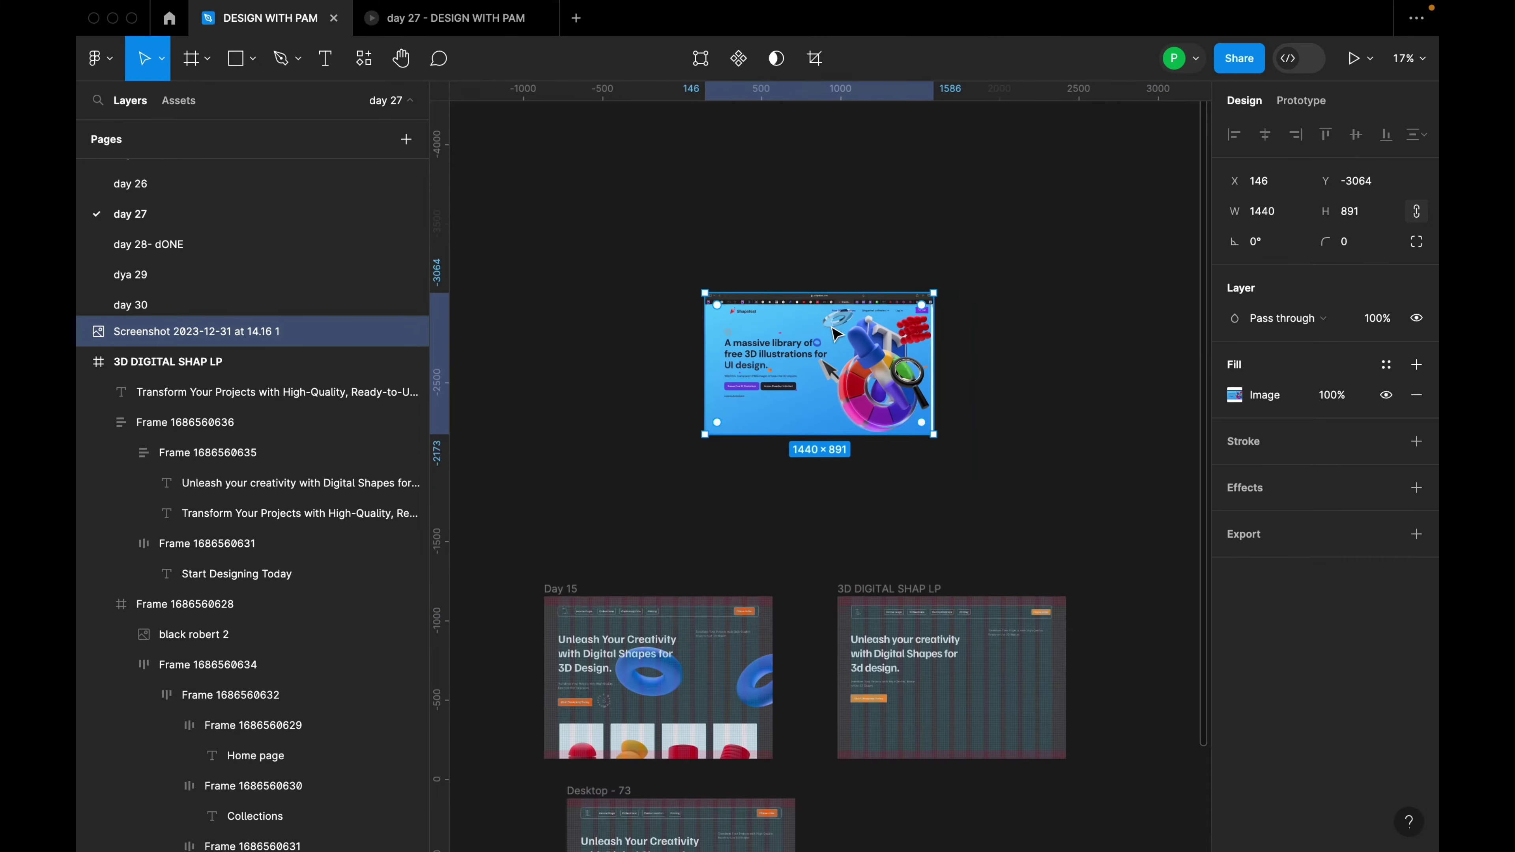
{"action": "scroll", "coordinate": [836, 333], "scroll_direction": "down", "scroll_amount": 5}
{"action": "scroll", "coordinate": [1014, 251], "scroll_direction": "up", "scroll_amount": 8}
{"action": "scroll", "coordinate": [1050, 286], "scroll_direction": "down", "scroll_amount": 6}
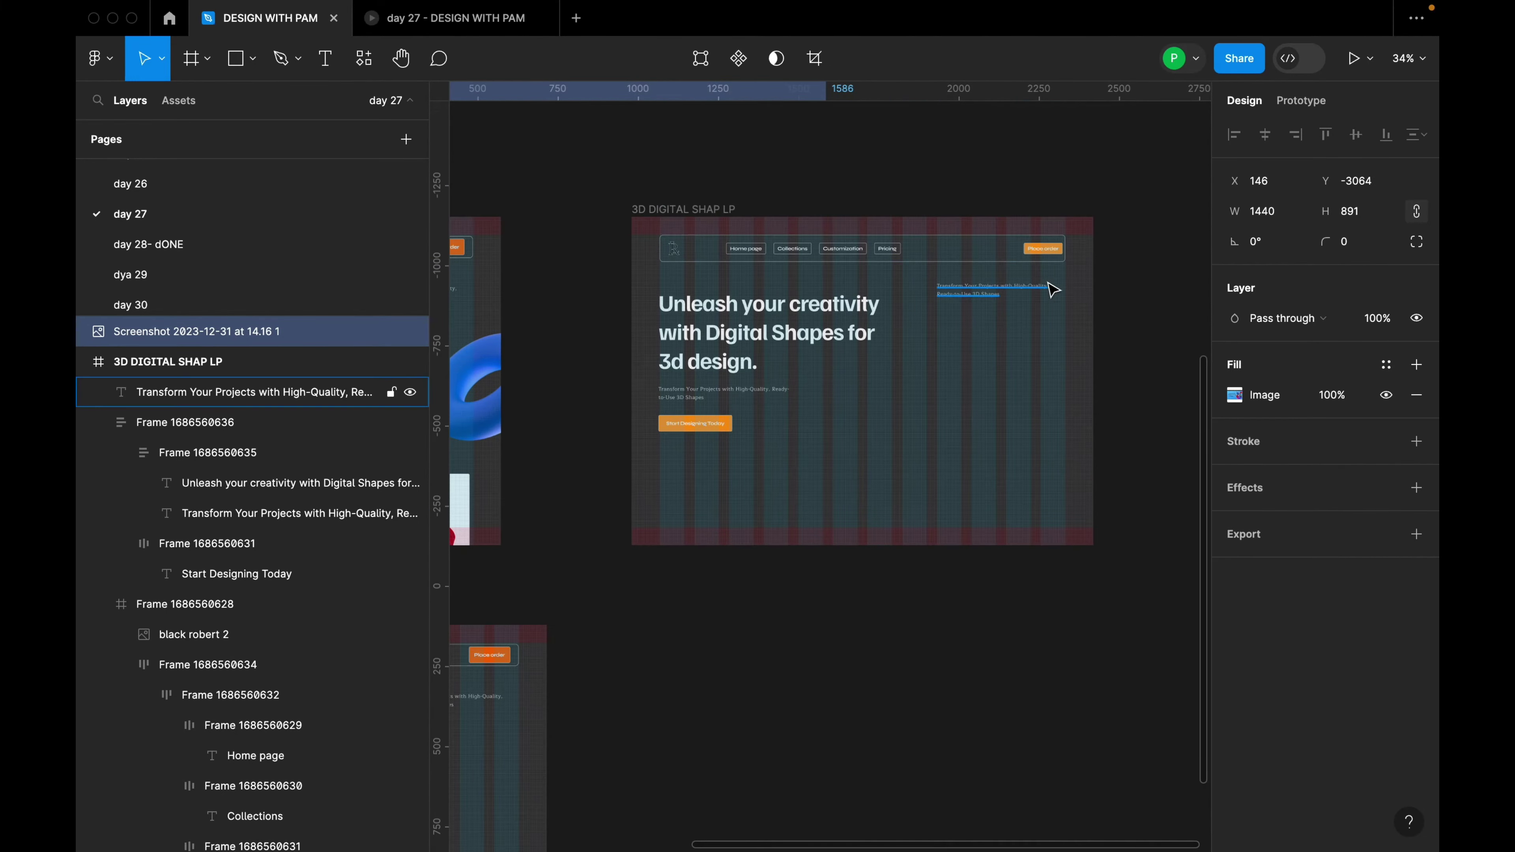
{"action": "left_click", "coordinate": [645, 362]}
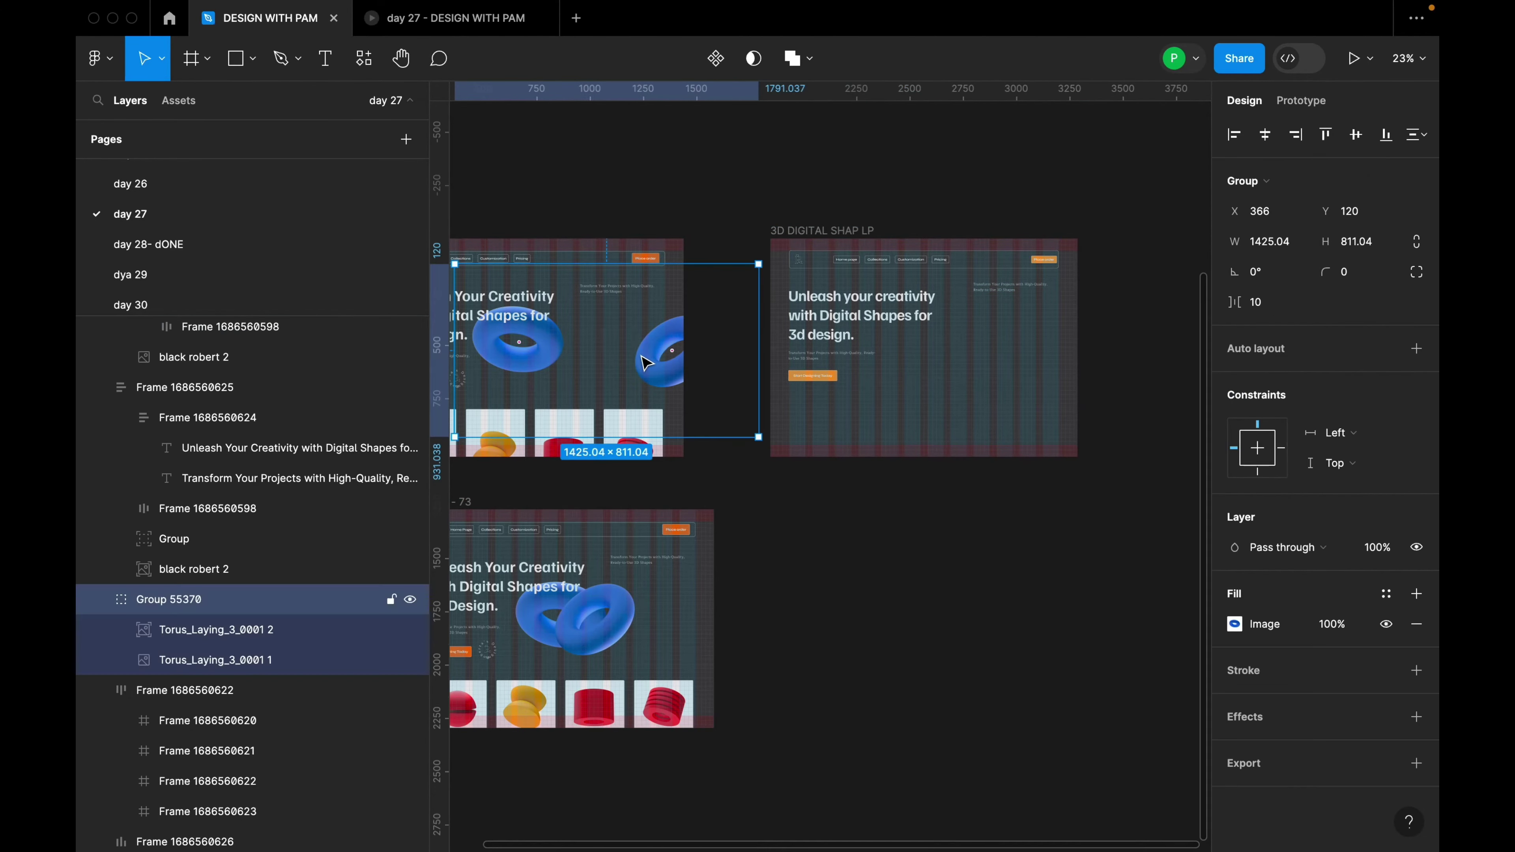